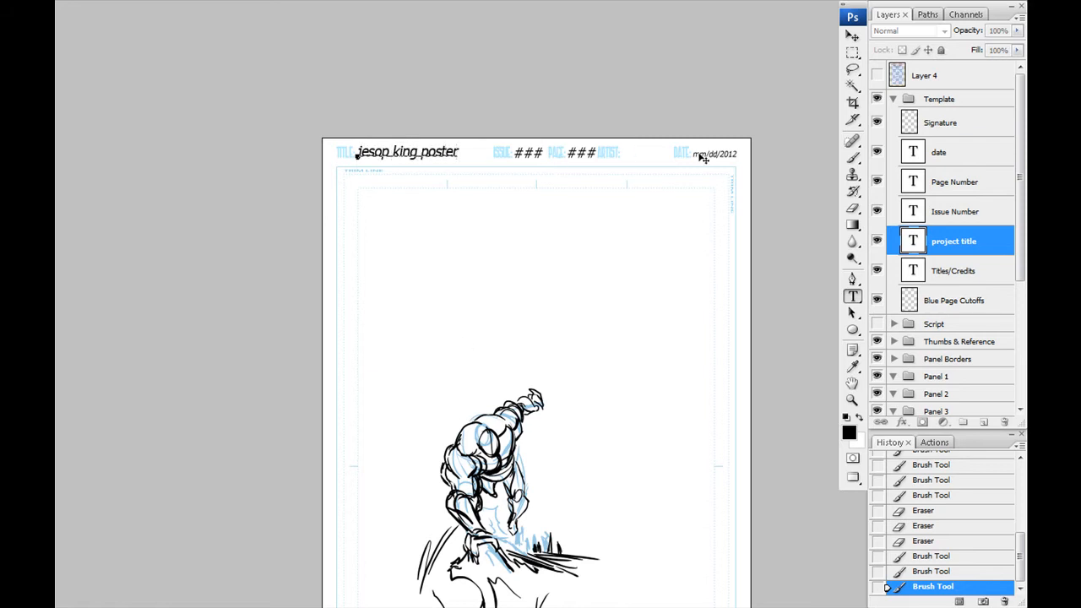
# - Replace the date placeholder in the page header with 03-27-2012
pyautogui.click(717, 154)
pyautogui.hotkey('ctrl', 'Return')
# - Hand-write the artist's signature with the brush in the header's artist field on the Signature layer, and collapse the Template group
pyautogui.hotkey('ctrl', '+')
pyautogui.hotkey('ctrl', '+')
pyautogui.hotkey('ctrl', '+')
pyautogui.moveTo(538, 309); pyautogui.dragTo(331, 408)
pyautogui.click(941, 123)
pyautogui.press('b')
pyautogui.rightClick(442, 302)
pyautogui.click(564, 413)
pyautogui.moveTo(372, 274)
pyautogui.mouseDown()
pyautogui.moveTo(382, 281)
pyautogui.moveTo(300, 285)
pyautogui.mouseUp()
pyautogui.moveTo(385, 275); pyautogui.dragTo(499, 290)
pyautogui.moveTo(443, 376); pyautogui.dragTo(661, 320)
pyautogui.click(894, 99)
pyautogui.click(938, 279)
pyautogui.moveTo(363, 437)
pyautogui.mouseDown()
pyautogui.moveTo(359, 120)
pyautogui.moveTo(349, 160)
pyautogui.mouseUp()
pyautogui.moveTo(288, 316); pyautogui.dragTo(372, 284)
pyautogui.press('F2')
pyautogui.hotkey('ctrl', '-')
pyautogui.hotkey('ctrl', '-')
pyautogui.hotkey('ctrl', '-')
pyautogui.hotkey('ctrl', '-')
pyautogui.moveTo(447, 327); pyautogui.dragTo(424, 327)
pyautogui.hotkey('ctrl', 'alt', 'z')
pyautogui.hotkey('ctrl', 'alt', 'z')
pyautogui.hotkey('ctrl', 'alt', 'z')
pyautogui.press('Escape')
# - Lasso the whole figure sketch and paste a merged copy of it as a new layer in the Sketches group
pyautogui.click(939, 257)
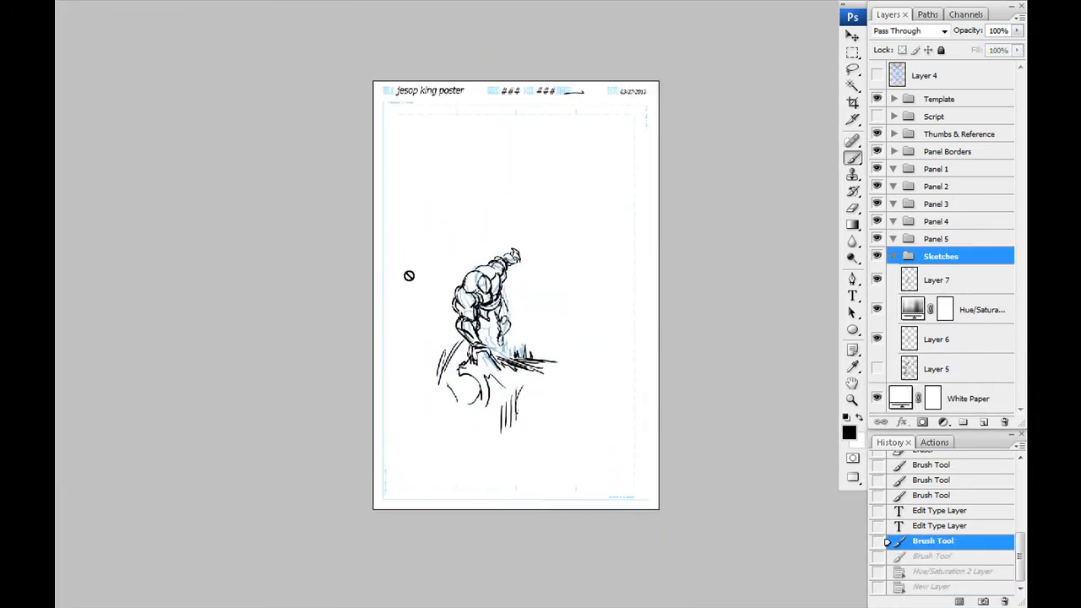
pyautogui.moveTo(427, 385); pyautogui.dragTo(525, 234)
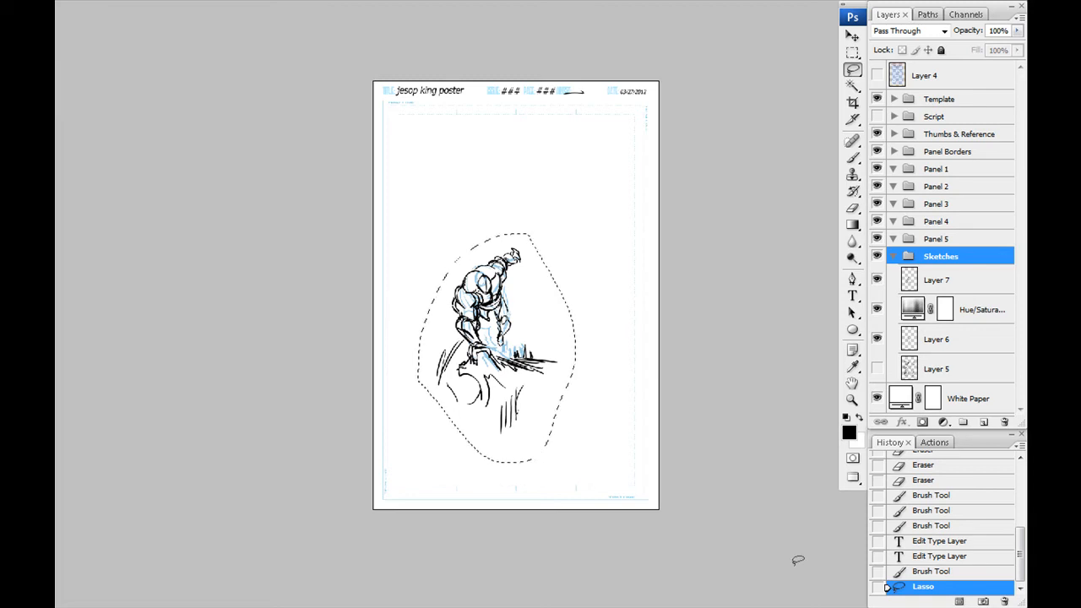
pyautogui.hotkey('ctrl', 'v')
# - Create a layer group inside Sketches and name it "old sketches"
pyautogui.click(922, 316)
pyautogui.click(963, 423)
pyautogui.doubleClick(949, 304)
pyautogui.write('old sketch')
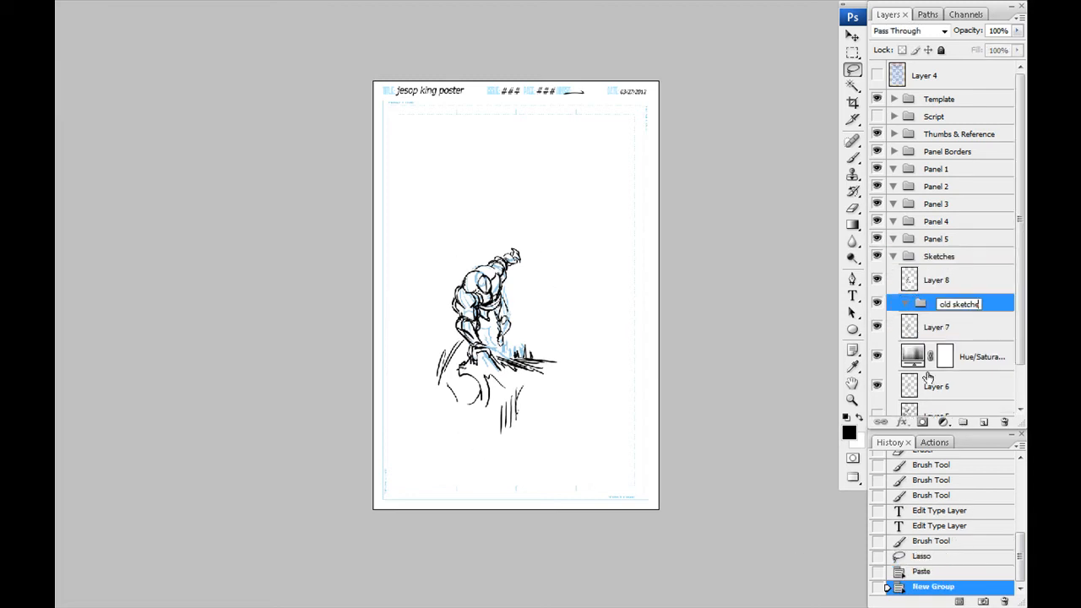
pyautogui.write('es')
pyautogui.press('Return')
# - Move Layer 7, the Hue/Saturation layer, Layer 6 and Layer 5 into the old sketches group, and collapse and hide that group
pyautogui.click(948, 328)
pyautogui.moveTo(1020, 357); pyautogui.dragTo(1021, 397)
pyautogui.keyDown('shift'); pyautogui.click(939, 373); pyautogui.keyUp('shift')
pyautogui.click(878, 373)
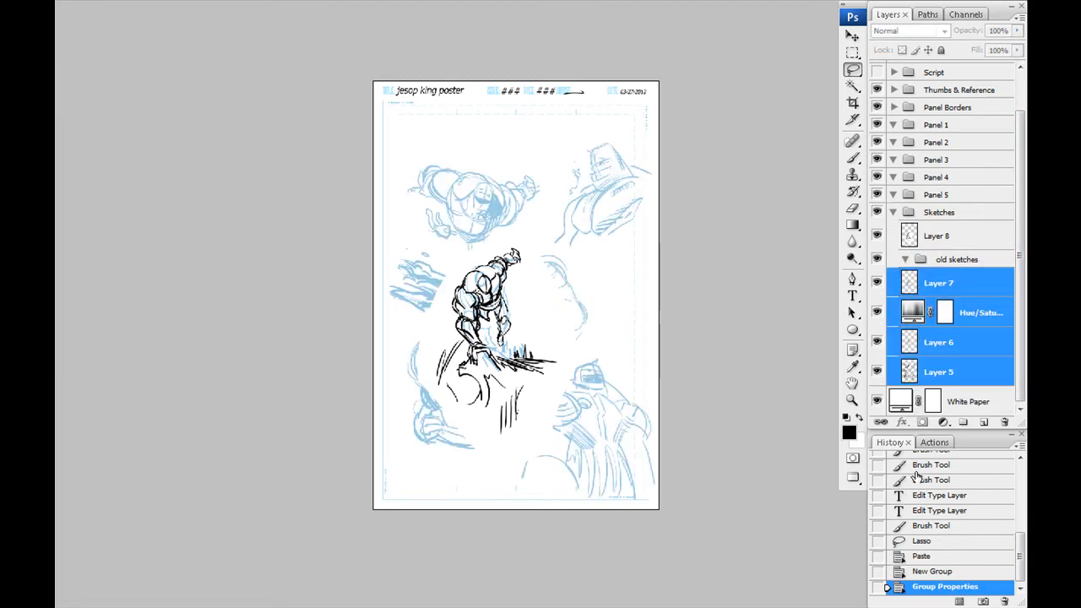
pyautogui.moveTo(938, 278); pyautogui.dragTo(957, 259)
# - Lasso the figure on the pasted layer, enlarge and reposition it with Free Transform until it fills the page, and deselect
pyautogui.click(937, 280)
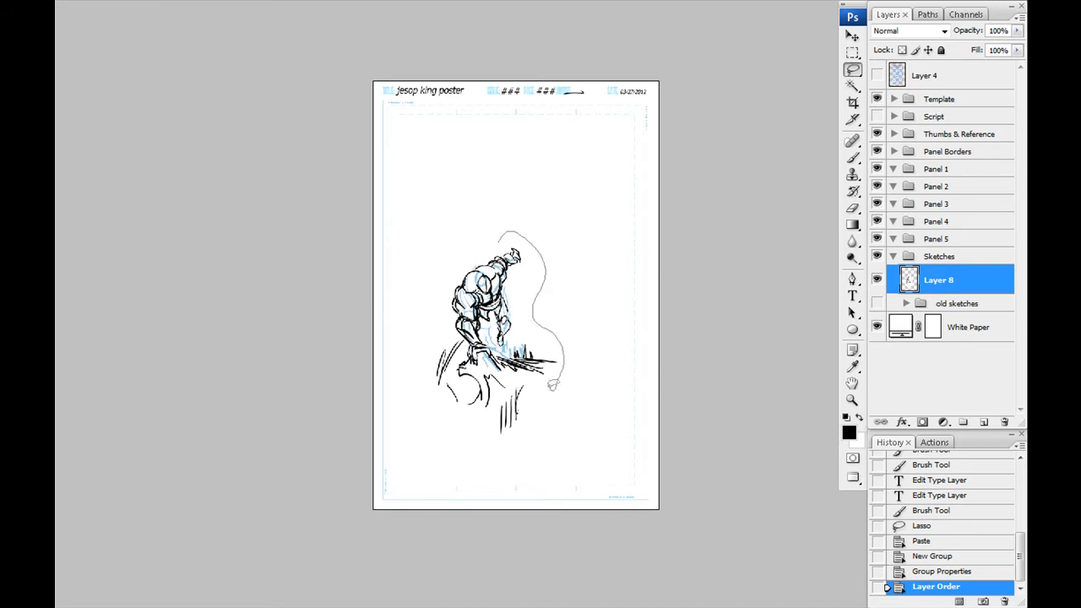
pyautogui.hotkey('ctrl', 't')
pyautogui.moveTo(445, 287)
pyautogui.mouseDown()
pyautogui.moveTo(492, 239)
pyautogui.moveTo(369, 127)
pyautogui.mouseUp()
pyautogui.moveTo(568, 402); pyautogui.dragTo(687, 563)
pyautogui.moveTo(506, 338); pyautogui.dragTo(505, 311)
pyautogui.moveTo(367, 93); pyautogui.dragTo(356, 77)
pyautogui.moveTo(393, 154); pyautogui.dragTo(410, 164)
pyautogui.moveTo(349, 526); pyautogui.dragTo(432, 509)
pyautogui.moveTo(425, 394); pyautogui.dragTo(433, 380)
pyautogui.press('Return')
pyautogui.hotkey('ctrl', 'd')
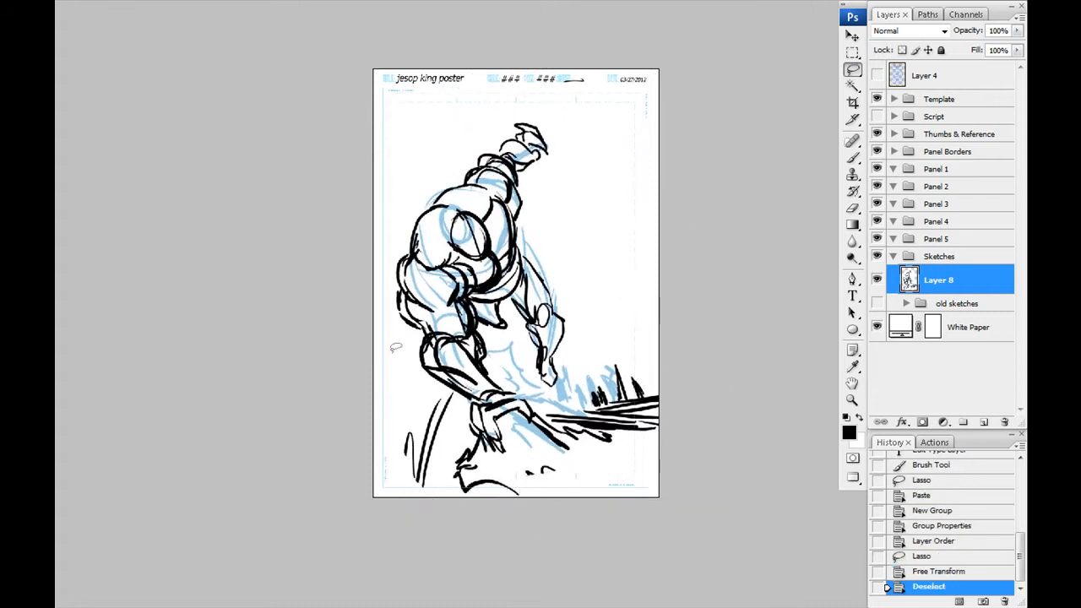
# - Flip the canvas horizontally to check the enlarged figure, and undo the flip
pyautogui.hotkey('ctrl', 'shift', 'h')
pyautogui.hotkey('ctrl', 'z')
pyautogui.hotkey('ctrl', 'shift', 'h')
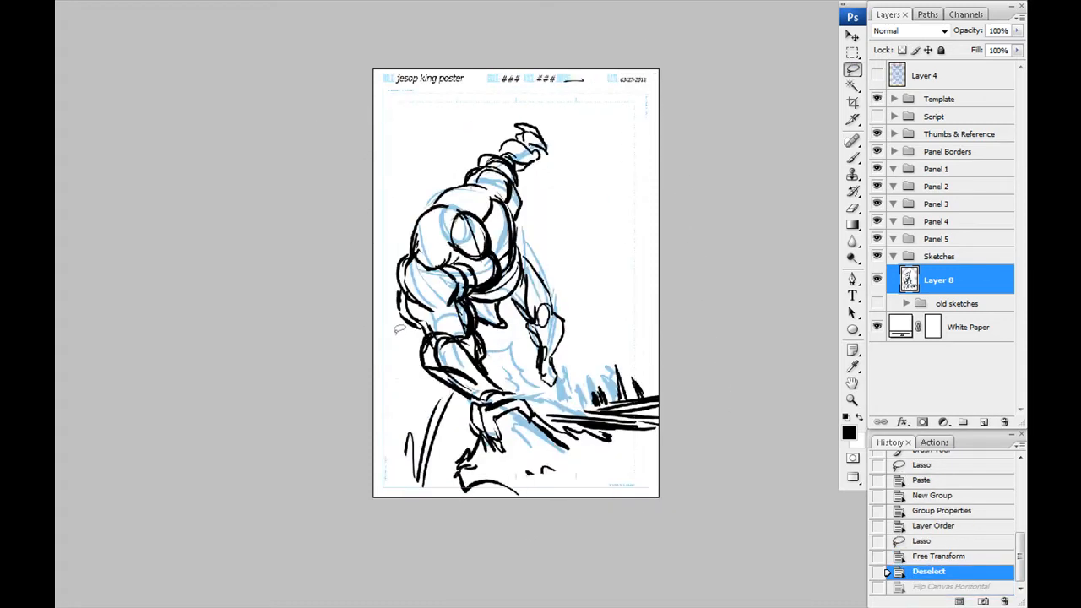
pyautogui.hotkey('ctrl', 'z')
# - Turn the enlarged sketch light blue with a Hue/Saturation layer and add an empty layer above it for brush drawing
pyautogui.press('b')
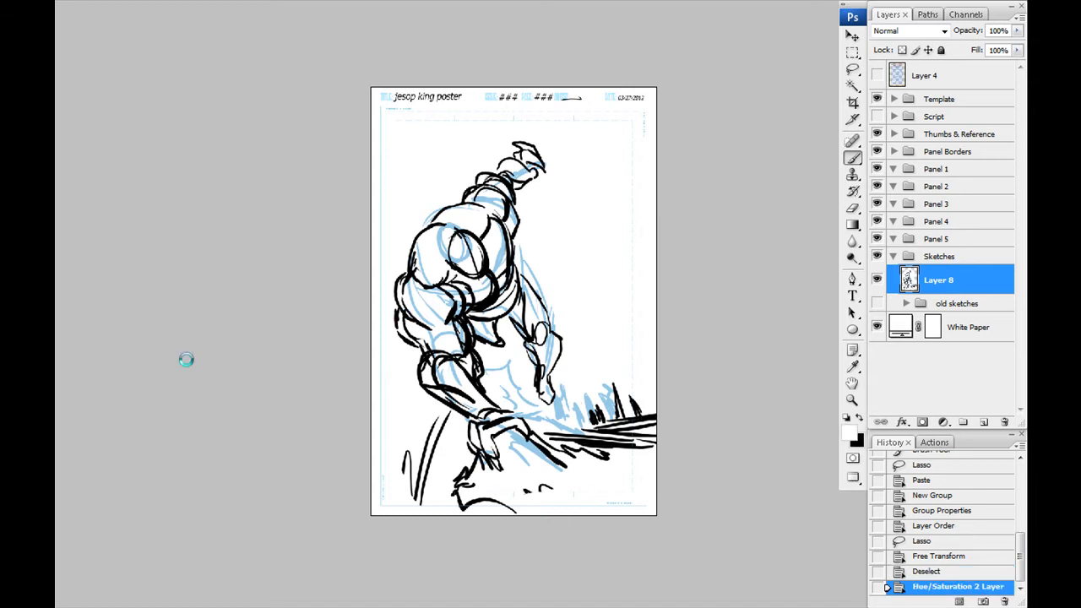
pyautogui.press('F2')
# - Draw black outlines over the fingers and knuckles of the figure's planted hand on the new layer
pyautogui.hotkey('ctrl', '+')
pyautogui.hotkey('ctrl', '+')
pyautogui.hotkey('ctrl', '+')
pyautogui.moveTo(380, 233)
pyautogui.mouseDown()
pyautogui.moveTo(505, 313)
pyautogui.moveTo(501, 344)
pyautogui.mouseUp()
pyautogui.moveTo(498, 260); pyautogui.dragTo(523, 363)
pyautogui.hotkey('ctrl', 'z')
pyautogui.moveTo(527, 583)
pyautogui.mouseDown()
pyautogui.moveTo(507, 389)
pyautogui.moveTo(476, 340)
pyautogui.mouseUp()
pyautogui.moveTo(543, 375); pyautogui.dragTo(606, 353)
pyautogui.moveTo(487, 365); pyautogui.dragTo(515, 348)
pyautogui.moveTo(492, 389); pyautogui.dragTo(521, 373)
pyautogui.moveTo(518, 390); pyautogui.dragTo(496, 408)
pyautogui.moveTo(495, 408); pyautogui.dragTo(541, 465)
pyautogui.moveTo(547, 462); pyautogui.dragTo(569, 446)
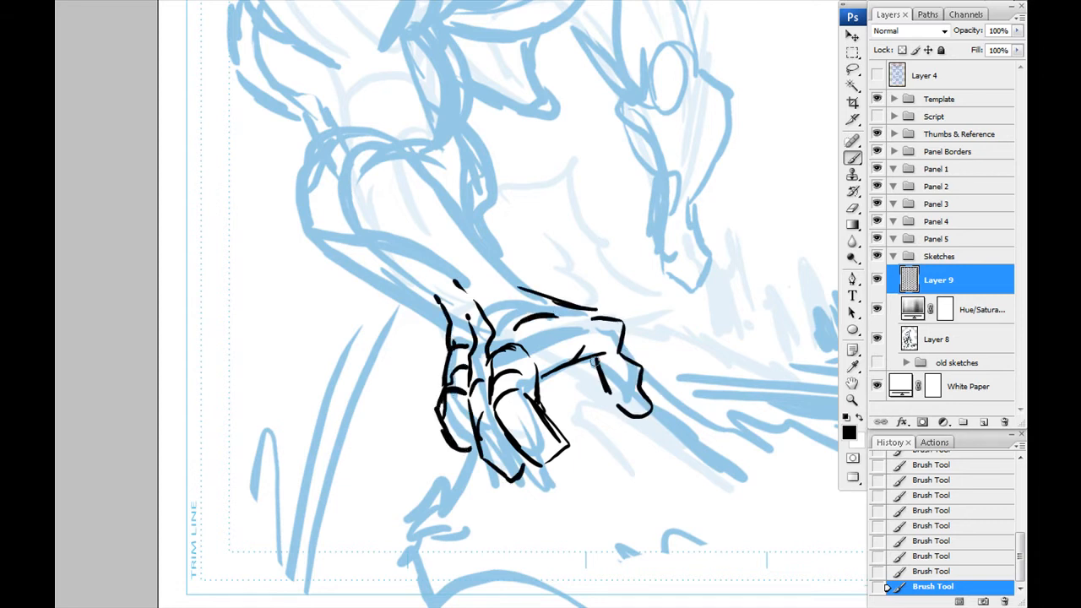
# - Refine the planted hand's thumb, outer fingers and wrist with black brush lines
pyautogui.moveTo(597, 358); pyautogui.dragTo(645, 439)
pyautogui.moveTo(455, 384); pyautogui.dragTo(430, 393)
pyautogui.moveTo(477, 271); pyautogui.dragTo(522, 309)
pyautogui.moveTo(400, 354)
pyautogui.mouseDown()
pyautogui.moveTo(445, 408)
pyautogui.moveTo(443, 348)
pyautogui.mouseUp()
pyautogui.moveTo(437, 298); pyautogui.dragTo(463, 393)
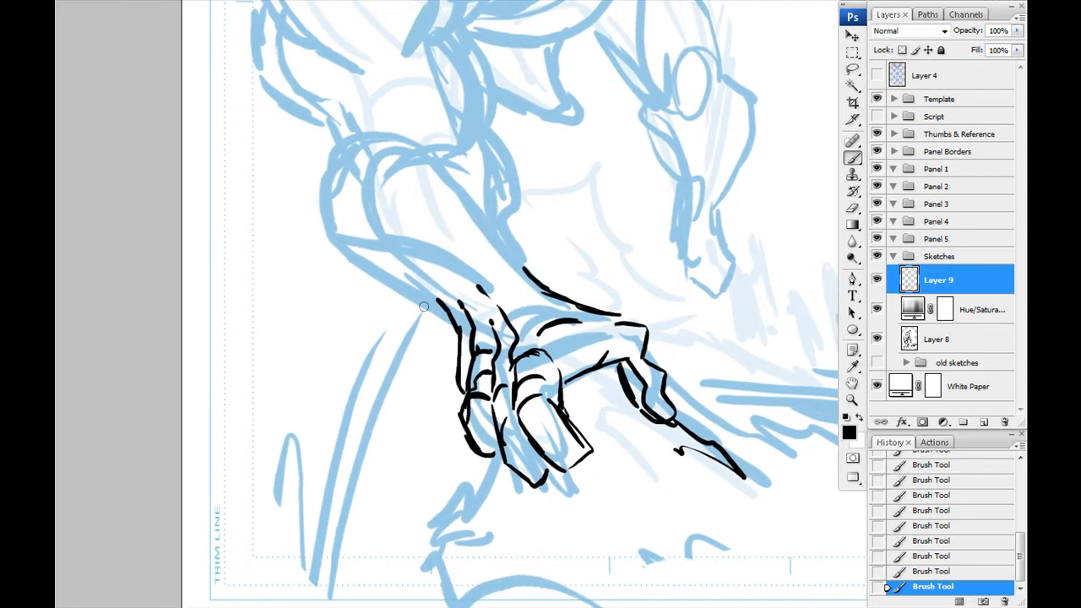
pyautogui.moveTo(440, 331); pyautogui.dragTo(382, 256)
pyautogui.moveTo(447, 389); pyautogui.dragTo(510, 400)
# - Outline the planted arm's forearm and elbow in black, following the blue sketch
pyautogui.moveTo(370, 153)
pyautogui.mouseDown()
pyautogui.moveTo(479, 317)
pyautogui.moveTo(566, 395)
pyautogui.moveTo(576, 342)
pyautogui.mouseUp()
pyautogui.moveTo(566, 330); pyautogui.dragTo(448, 353)
pyautogui.moveTo(456, 363); pyautogui.dragTo(565, 396)
pyautogui.moveTo(489, 373)
pyautogui.mouseDown()
pyautogui.moveTo(592, 447)
pyautogui.moveTo(558, 463)
pyautogui.mouseUp()
pyautogui.moveTo(549, 448); pyautogui.dragTo(442, 343)
pyautogui.moveTo(449, 353); pyautogui.dragTo(435, 316)
pyautogui.moveTo(597, 319)
pyautogui.mouseDown()
pyautogui.moveTo(487, 361)
pyautogui.moveTo(498, 229)
pyautogui.mouseUp()
pyautogui.hotkey('ctrl', 'z')
pyautogui.moveTo(549, 385); pyautogui.dragTo(533, 433)
pyautogui.moveTo(490, 397); pyautogui.dragTo(547, 463)
pyautogui.moveTo(389, 329)
pyautogui.mouseDown()
pyautogui.moveTo(455, 377)
pyautogui.moveTo(404, 345)
pyautogui.mouseUp()
pyautogui.moveTo(414, 341)
pyautogui.mouseDown()
pyautogui.moveTo(381, 278)
pyautogui.moveTo(432, 329)
pyautogui.mouseUp()
pyautogui.moveTo(468, 405); pyautogui.dragTo(419, 276)
# - Draw the muscle contours of the planted arm's upper arm in black
pyautogui.moveTo(445, 330); pyautogui.dragTo(423, 288)
pyautogui.moveTo(534, 369); pyautogui.dragTo(556, 445)
pyautogui.moveTo(594, 316); pyautogui.dragTo(567, 376)
pyautogui.moveTo(512, 275); pyautogui.dragTo(595, 313)
pyautogui.moveTo(574, 270); pyautogui.dragTo(577, 377)
pyautogui.moveTo(603, 283); pyautogui.dragTo(617, 362)
pyautogui.moveTo(448, 311)
pyautogui.mouseDown()
pyautogui.moveTo(492, 287)
pyautogui.moveTo(532, 346)
pyautogui.mouseUp()
pyautogui.moveTo(500, 300); pyautogui.dragTo(522, 368)
pyautogui.moveTo(518, 258); pyautogui.dragTo(525, 369)
pyautogui.moveTo(587, 402)
pyautogui.mouseDown()
pyautogui.moveTo(447, 338)
pyautogui.moveTo(384, 289)
pyautogui.mouseUp()
# - Outline the large shoulder, upper back and chest of the figure in black
pyautogui.moveTo(385, 205); pyautogui.dragTo(386, 388)
pyautogui.moveTo(336, 282); pyautogui.dragTo(469, 202)
pyautogui.moveTo(500, 280); pyautogui.dragTo(432, 367)
pyautogui.moveTo(380, 247); pyautogui.dragTo(321, 369)
pyautogui.moveTo(515, 338); pyautogui.dragTo(471, 378)
pyautogui.moveTo(349, 321)
pyautogui.mouseDown()
pyautogui.moveTo(520, 323)
pyautogui.moveTo(424, 142)
pyautogui.mouseUp()
pyautogui.moveTo(353, 322)
pyautogui.mouseDown()
pyautogui.moveTo(457, 311)
pyautogui.moveTo(500, 279)
pyautogui.mouseUp()
pyautogui.moveTo(490, 270)
pyautogui.mouseDown()
pyautogui.moveTo(503, 343)
pyautogui.moveTo(504, 190)
pyautogui.mouseUp()
pyautogui.moveTo(514, 321); pyautogui.dragTo(527, 155)
pyautogui.moveTo(536, 208); pyautogui.dragTo(507, 314)
pyautogui.moveTo(559, 220); pyautogui.dragTo(500, 334)
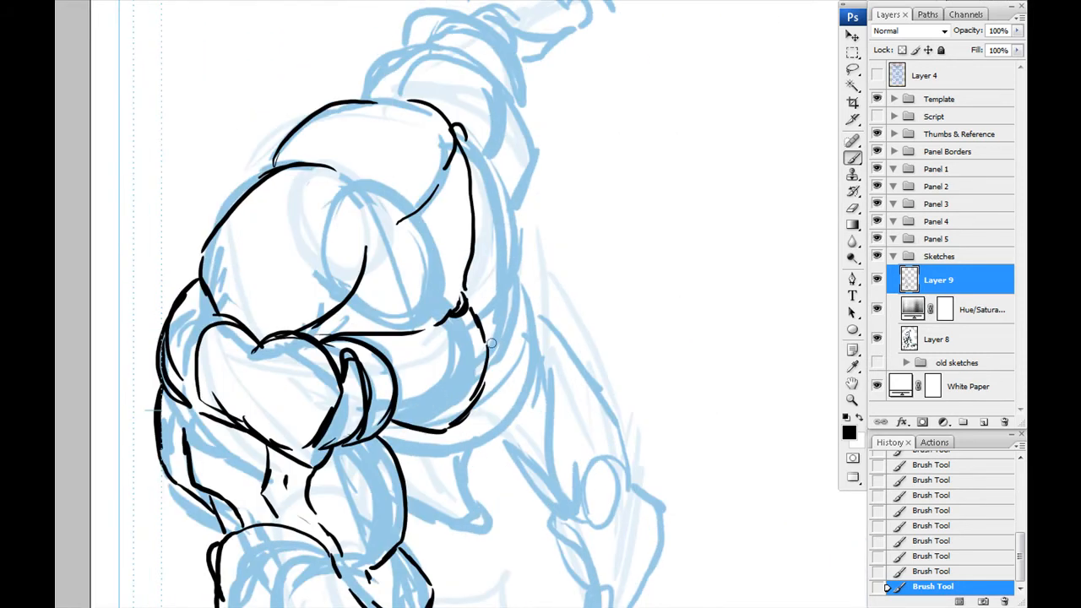
# - Draw the side of the torso and the short parallel rib lines below the chest
pyautogui.moveTo(489, 257); pyautogui.dragTo(512, 148)
pyautogui.moveTo(565, 275); pyautogui.dragTo(508, 357)
pyautogui.moveTo(507, 356); pyautogui.dragTo(423, 353)
pyautogui.moveTo(548, 221); pyautogui.dragTo(527, 240)
pyautogui.moveTo(549, 245); pyautogui.dragTo(506, 295)
pyautogui.moveTo(545, 275); pyautogui.dragTo(517, 299)
pyautogui.moveTo(544, 291); pyautogui.dragTo(511, 318)
# - Outline the raised arm's upper arm and elbow muscles in black above the shoulder
pyautogui.moveTo(386, 212); pyautogui.dragTo(402, 356)
pyautogui.moveTo(462, 96); pyautogui.dragTo(454, 241)
pyautogui.moveTo(534, 274); pyautogui.dragTo(554, 379)
pyautogui.moveTo(531, 279); pyautogui.dragTo(525, 331)
pyautogui.moveTo(473, 296); pyautogui.dragTo(578, 302)
pyautogui.moveTo(609, 238)
pyautogui.mouseDown()
pyautogui.moveTo(552, 243)
pyautogui.moveTo(532, 287)
pyautogui.mouseUp()
pyautogui.moveTo(567, 229); pyautogui.dragTo(496, 282)
pyautogui.moveTo(650, 269); pyautogui.dragTo(576, 270)
pyautogui.moveTo(462, 219); pyautogui.dragTo(554, 206)
pyautogui.moveTo(493, 168); pyautogui.dragTo(431, 191)
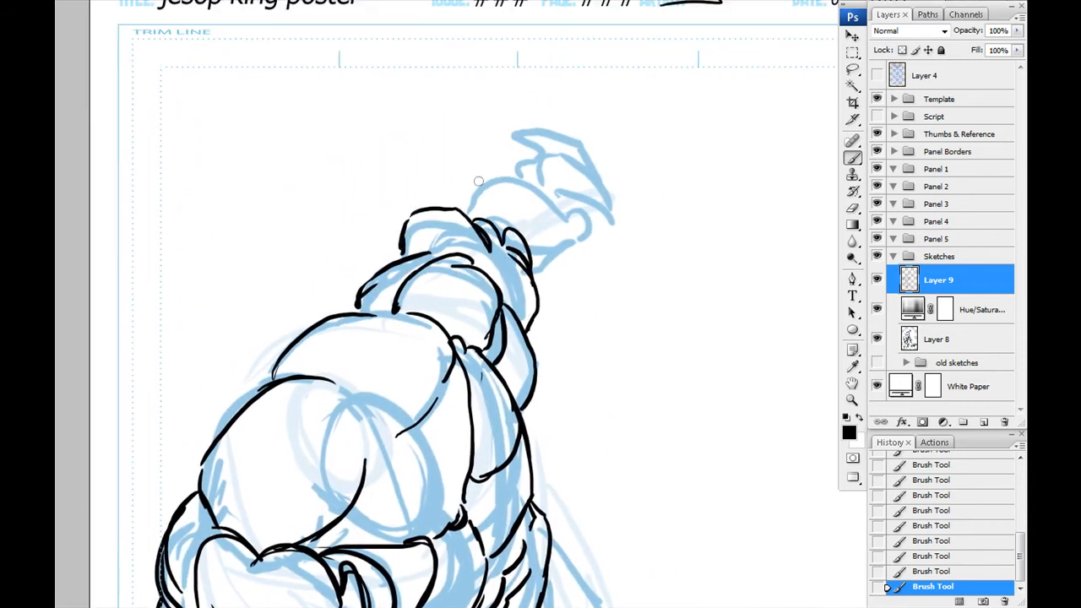
# - Draw the raised arm's forearm, wrist and clenched hand in black
pyautogui.moveTo(541, 275); pyautogui.dragTo(581, 235)
pyautogui.moveTo(491, 221); pyautogui.dragTo(579, 208)
pyautogui.moveTo(452, 211); pyautogui.dragTo(581, 190)
pyautogui.moveTo(545, 187); pyautogui.dragTo(606, 212)
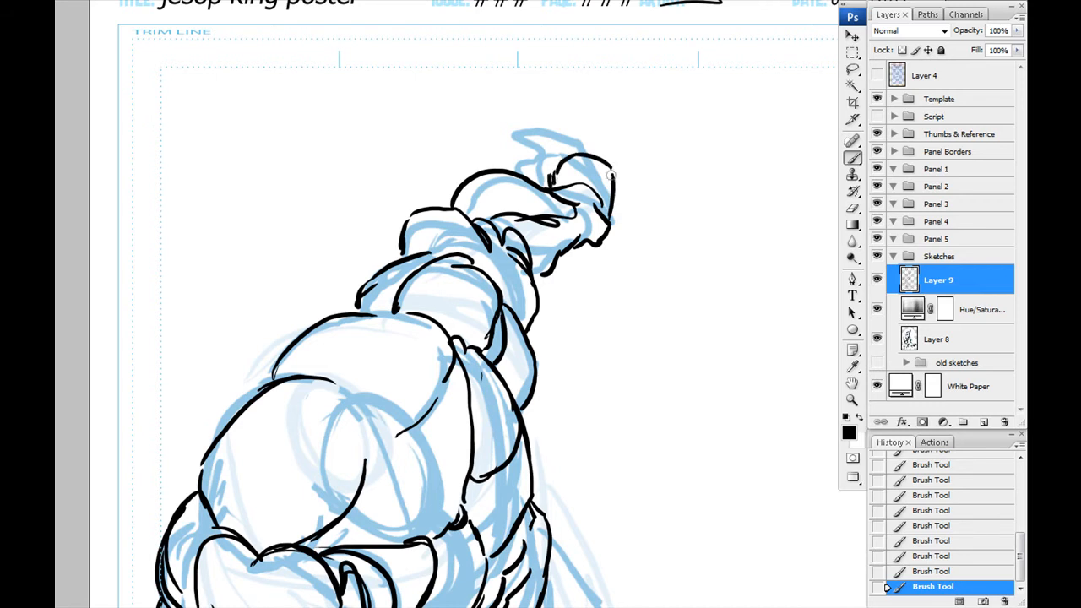
# - Outline the thigh and knee of the bent leg beside the torso in black
pyautogui.moveTo(433, 365); pyautogui.dragTo(444, 143)
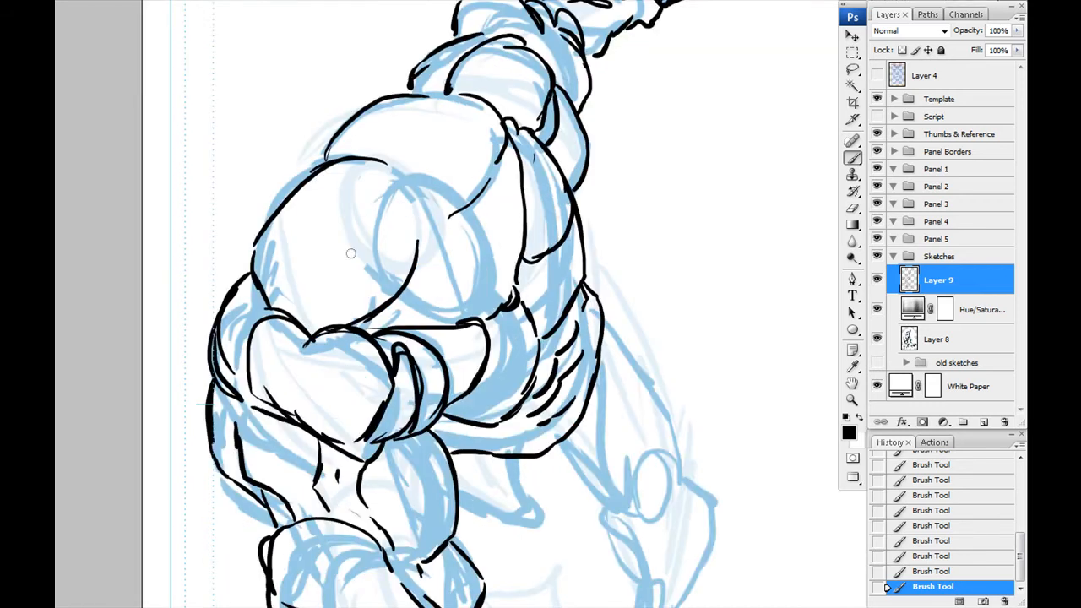
pyautogui.moveTo(433, 419); pyautogui.dragTo(346, 217)
pyautogui.moveTo(473, 279)
pyautogui.mouseDown()
pyautogui.moveTo(502, 126)
pyautogui.moveTo(549, 262)
pyautogui.mouseUp()
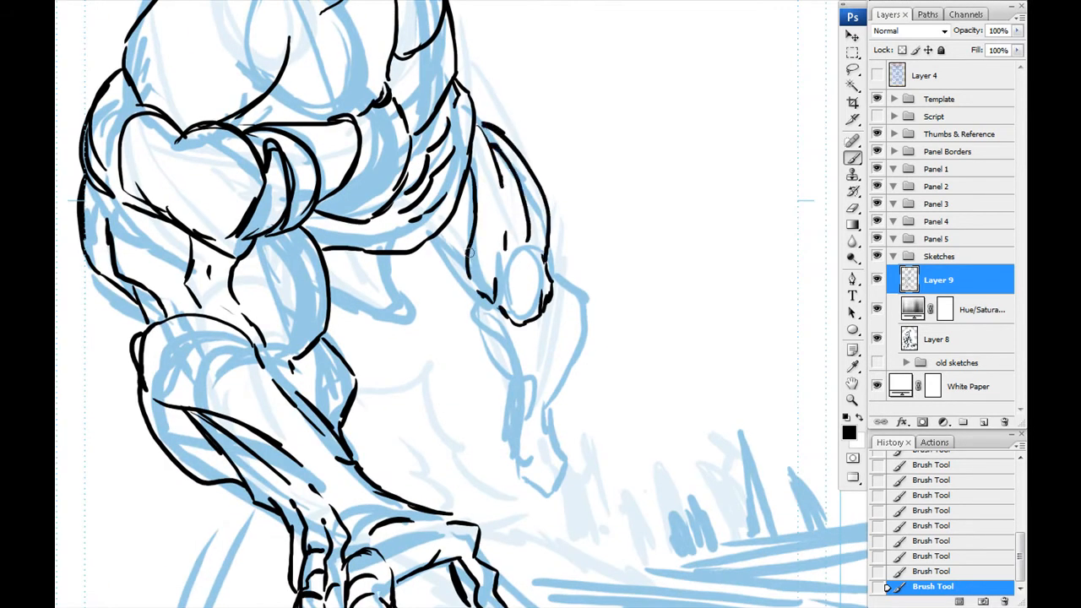
pyautogui.moveTo(424, 247); pyautogui.dragTo(505, 319)
# - Draw the bent leg's shin, ankle and foot, undoing the misplaced strokes and redrawing the foot's contour
pyautogui.moveTo(593, 339)
pyautogui.mouseDown()
pyautogui.moveTo(517, 412)
pyautogui.moveTo(574, 241)
pyautogui.mouseUp()
pyautogui.hotkey('ctrl', 'alt', 'z')
pyautogui.hotkey('ctrl', 'alt', 'z')
pyautogui.hotkey('ctrl', 'alt', 'z')
pyautogui.hotkey('ctrl', 'alt', 'z')
pyautogui.hotkey('ctrl', 'alt', 'z')
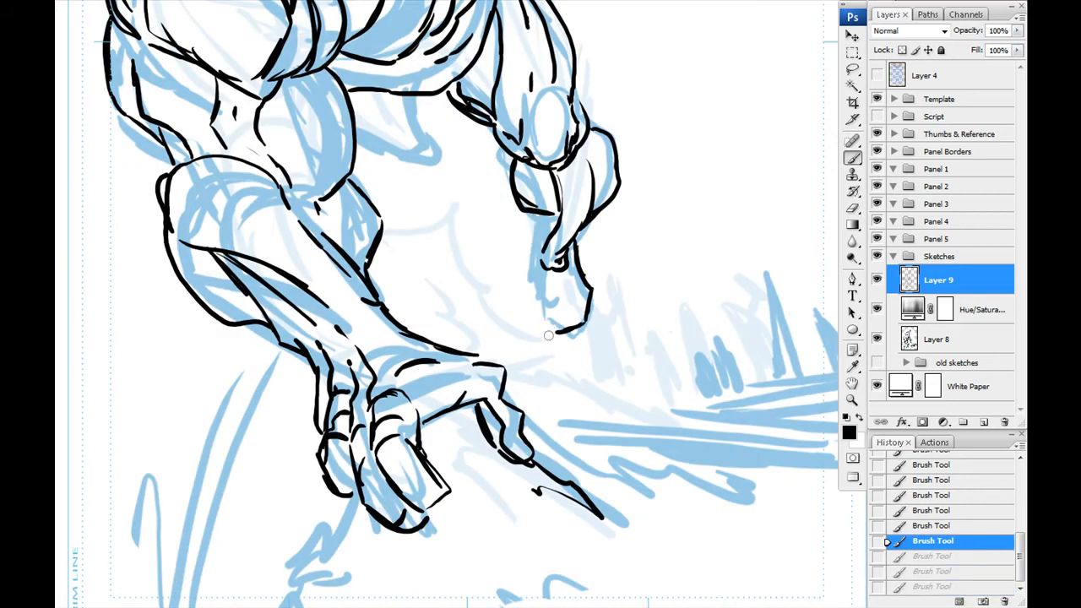
pyautogui.moveTo(592, 290); pyautogui.dragTo(579, 344)
pyautogui.moveTo(554, 226); pyautogui.dragTo(534, 239)
# - Outline the partly hidden form tucked beneath the torso in black, redoing one stroke along its lower edge
pyautogui.moveTo(403, 144); pyautogui.dragTo(469, 259)
pyautogui.moveTo(487, 211); pyautogui.dragTo(431, 258)
pyautogui.moveTo(424, 247); pyautogui.dragTo(489, 295)
pyautogui.hotkey('ctrl', 'z')
pyautogui.moveTo(436, 267); pyautogui.dragTo(462, 286)
pyautogui.moveTo(439, 211); pyautogui.dragTo(493, 337)
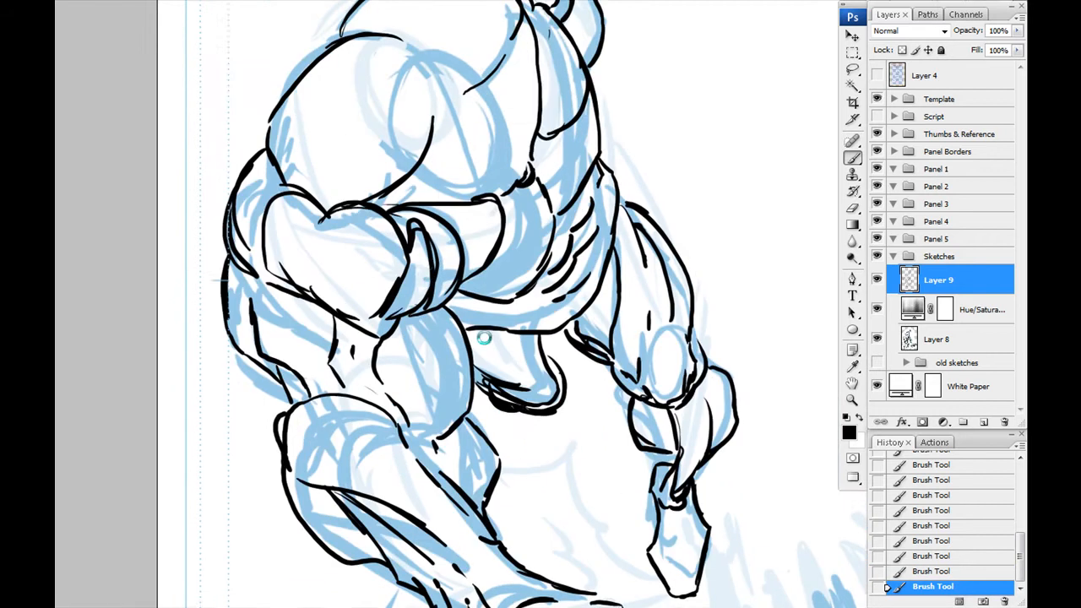
# - Tint the existing line work light blue beneath a new layer and draw the head's oval in black, undoing misplaced strokes
pyautogui.moveTo(488, 240); pyautogui.dragTo(441, 283)
pyautogui.hotkey('ctrl', 'alt', 'shift', 'n')
pyautogui.hotkey('ctrl', 'z')
pyautogui.press('F2')
pyautogui.moveTo(380, 208); pyautogui.dragTo(400, 292)
pyautogui.moveTo(481, 189)
pyautogui.mouseDown()
pyautogui.moveTo(438, 304)
pyautogui.moveTo(442, 230)
pyautogui.moveTo(534, 288)
pyautogui.mouseUp()
pyautogui.hotkey('ctrl', 'z')
pyautogui.hotkey('ctrl', 'alt', 'z')
pyautogui.moveTo(390, 398)
pyautogui.mouseDown()
pyautogui.moveTo(422, 250)
pyautogui.moveTo(434, 432)
pyautogui.mouseUp()
pyautogui.moveTo(575, 293)
pyautogui.mouseDown()
pyautogui.moveTo(544, 329)
pyautogui.moveTo(569, 293)
pyautogui.mouseUp()
# - Add curved centre and eye-level guidelines inside the head oval and extend the sides of the head towards the jaw
pyautogui.moveTo(514, 239); pyautogui.dragTo(548, 378)
pyautogui.moveTo(533, 279); pyautogui.dragTo(553, 382)
pyautogui.moveTo(475, 272); pyautogui.dragTo(507, 336)
pyautogui.moveTo(588, 342); pyautogui.dragTo(582, 294)
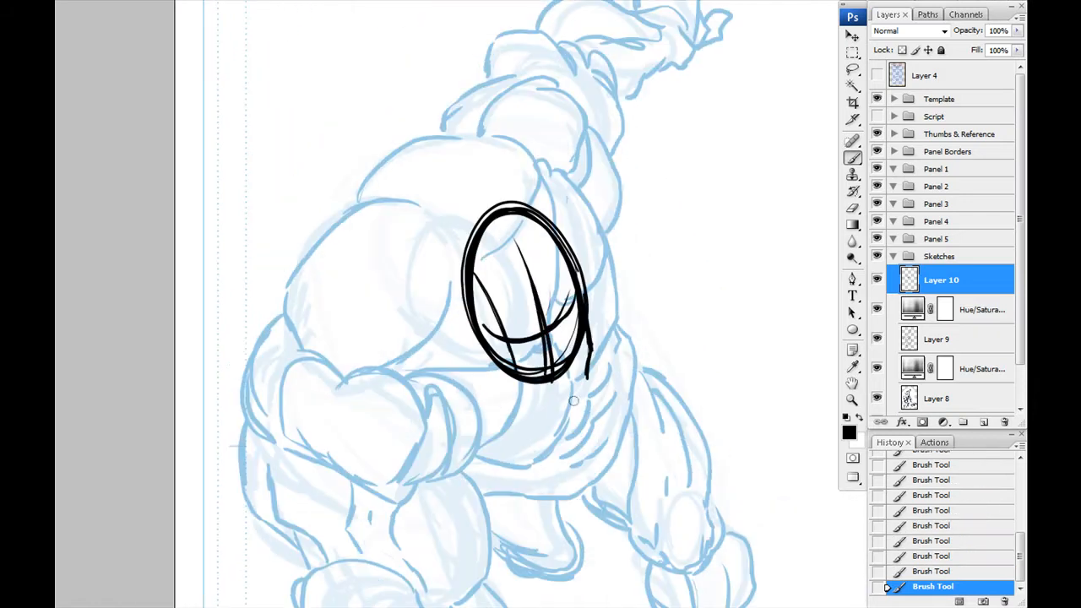
pyautogui.moveTo(464, 240); pyautogui.dragTo(576, 258)
pyautogui.moveTo(593, 316); pyautogui.dragTo(584, 400)
pyautogui.moveTo(453, 261); pyautogui.dragTo(485, 381)
# - Tint the head construction light blue beneath a new layer and draw the nose, moustache and jaw in black
pyautogui.press('F2')
pyautogui.moveTo(546, 330)
pyautogui.mouseDown()
pyautogui.moveTo(542, 310)
pyautogui.moveTo(549, 328)
pyautogui.mouseUp()
pyautogui.moveTo(541, 339); pyautogui.dragTo(550, 339)
pyautogui.moveTo(551, 339); pyautogui.dragTo(543, 311)
pyautogui.moveTo(556, 337)
pyautogui.mouseDown()
pyautogui.moveTo(549, 363)
pyautogui.moveTo(527, 377)
pyautogui.mouseUp()
pyautogui.moveTo(532, 345); pyautogui.dragTo(537, 370)
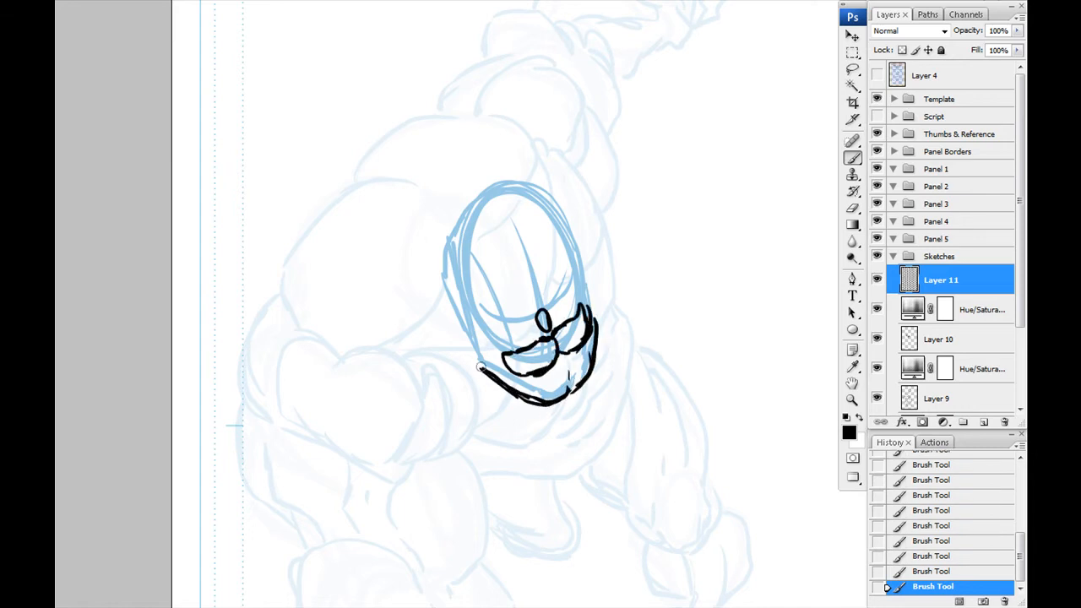
# - Draw the eyes, heavy brow, ear and outer head contour in black, undoing a misplaced stroke
pyautogui.hotkey('ctrl', 'z')
pyautogui.moveTo(518, 321)
pyautogui.mouseDown()
pyautogui.moveTo(495, 322)
pyautogui.moveTo(521, 321)
pyautogui.mouseUp()
pyautogui.moveTo(487, 337); pyautogui.dragTo(492, 338)
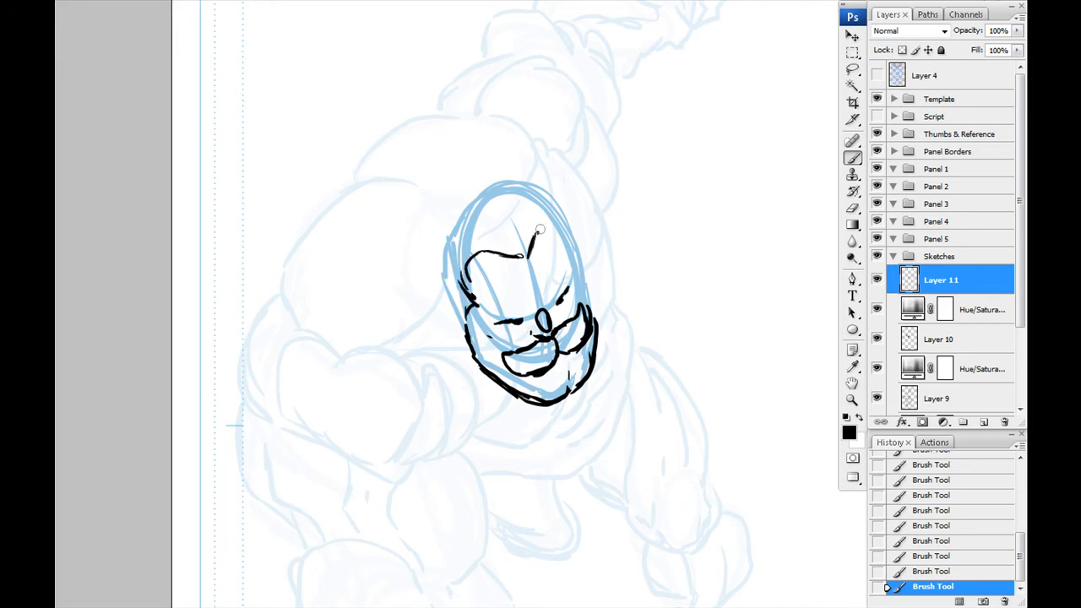
pyautogui.moveTo(524, 185); pyautogui.dragTo(454, 343)
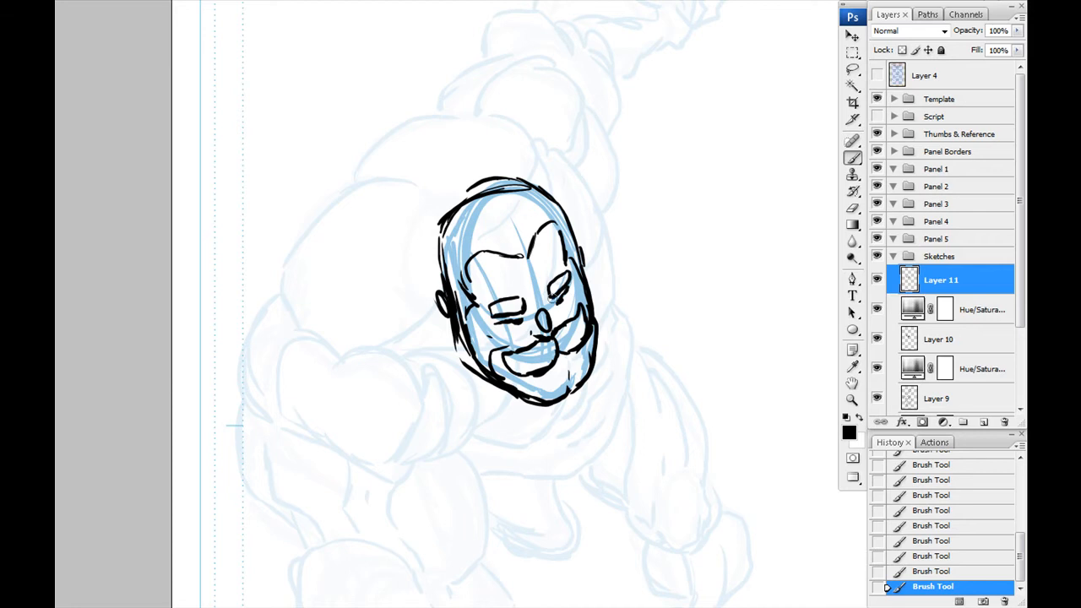
# - Delete Layer 10 and the two Hue/Saturation layers around it, and reduce Layer 9's opacity to 23%
pyautogui.moveTo(357, 301); pyautogui.dragTo(337, 193)
pyautogui.click(877, 398)
pyautogui.click(877, 398)
pyautogui.click(968, 310)
pyautogui.keyDown('shift'); pyautogui.click(963, 371); pyautogui.keyUp('shift')
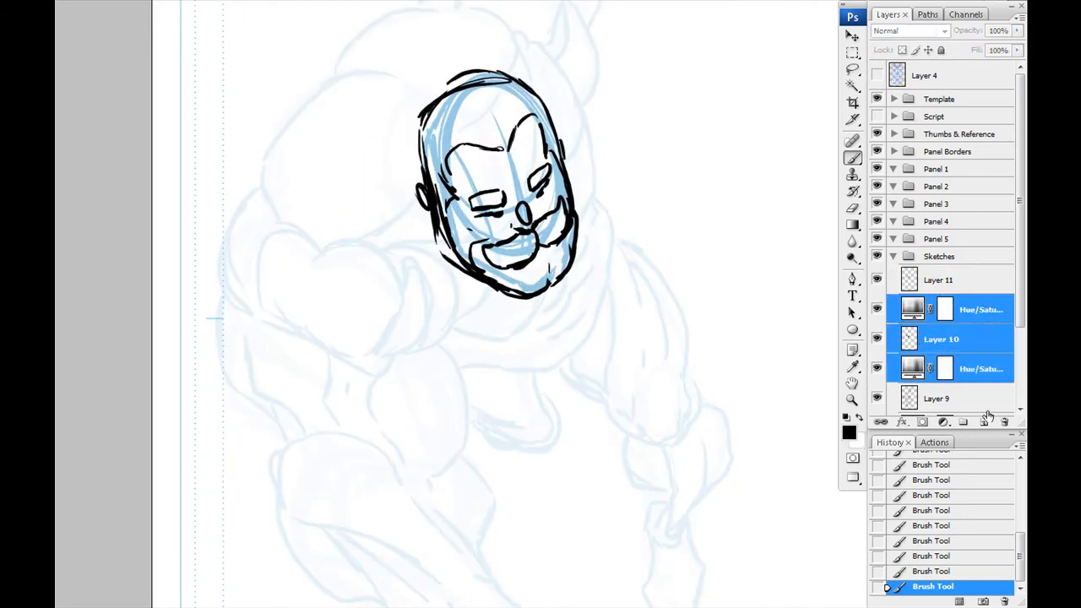
pyautogui.press('Delete')
pyautogui.click(1016, 34)
pyautogui.moveTo(1017, 48); pyautogui.dragTo(955, 49)
# - Move the head on Layer 11 into place over the figure's chest and shoulders and rotate it more upright
pyautogui.click(939, 282)
pyautogui.moveTo(337, 341)
pyautogui.mouseDown()
pyautogui.moveTo(347, 316)
pyautogui.moveTo(343, 335)
pyautogui.mouseUp()
pyautogui.hotkey('ctrl', '-')
pyautogui.hotkey('ctrl', '-')
pyautogui.moveTo(499, 333)
pyautogui.mouseDown()
pyautogui.moveTo(464, 321)
pyautogui.moveTo(522, 339)
pyautogui.moveTo(510, 349)
pyautogui.moveTo(540, 347)
pyautogui.moveTo(415, 223)
pyautogui.moveTo(562, 318)
pyautogui.mouseUp()
pyautogui.hotkey('ctrl', 't')
pyautogui.moveTo(545, 271); pyautogui.dragTo(551, 267)
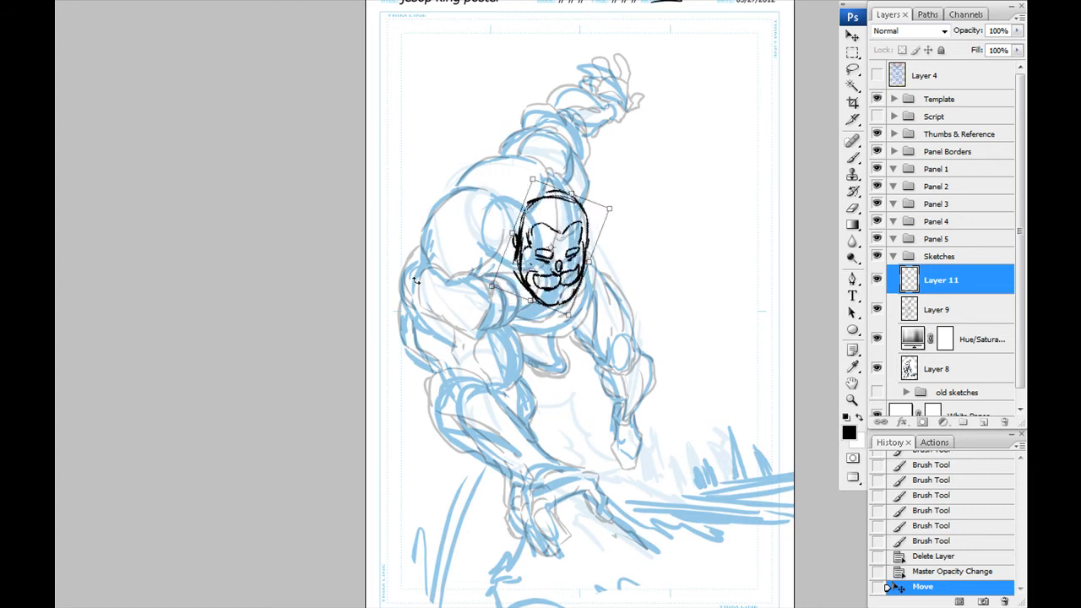
pyautogui.press('Return')
# - Draw the shoulder contours beside the head and curved surface lines across the near shoulder and upper back
pyautogui.hotkey('ctrl', '+')
pyautogui.hotkey('ctrl', '+')
pyautogui.hotkey('ctrl', '+')
pyautogui.hotkey('ctrl', '-')
pyautogui.moveTo(447, 220); pyautogui.dragTo(492, 318)
pyautogui.moveTo(497, 289)
pyautogui.mouseDown()
pyautogui.moveTo(482, 324)
pyautogui.moveTo(415, 339)
pyautogui.mouseUp()
pyautogui.moveTo(403, 171); pyautogui.dragTo(497, 197)
pyautogui.moveTo(533, 125); pyautogui.dragTo(540, 167)
pyautogui.moveTo(325, 229); pyautogui.dragTo(423, 199)
pyautogui.moveTo(316, 267); pyautogui.dragTo(438, 236)
pyautogui.moveTo(413, 138); pyautogui.dragTo(517, 135)
pyautogui.moveTo(416, 147); pyautogui.dragTo(502, 154)
# - Add oval forms on both upper arms and curved lines around the lower chest and the hanging arm's wrist, undoing a stray stroke
pyautogui.moveTo(303, 360); pyautogui.dragTo(317, 197)
pyautogui.moveTo(377, 229); pyautogui.dragTo(375, 266)
pyautogui.moveTo(333, 252); pyautogui.dragTo(331, 262)
pyautogui.moveTo(397, 288); pyautogui.dragTo(367, 538)
pyautogui.moveTo(500, 196)
pyautogui.mouseDown()
pyautogui.moveTo(545, 254)
pyautogui.moveTo(584, 229)
pyautogui.moveTo(546, 260)
pyautogui.mouseUp()
pyautogui.hotkey('ctrl', 'z')
pyautogui.moveTo(541, 582); pyautogui.dragTo(581, 97)
pyautogui.moveTo(452, 275)
pyautogui.mouseDown()
pyautogui.moveTo(426, 374)
pyautogui.moveTo(360, 457)
pyautogui.mouseUp()
pyautogui.moveTo(427, 286); pyautogui.dragTo(566, 222)
pyautogui.moveTo(578, 136); pyautogui.dragTo(581, 188)
pyautogui.moveTo(515, 194); pyautogui.dragTo(514, 433)
pyautogui.moveTo(565, 244); pyautogui.dragTo(579, 361)
pyautogui.moveTo(569, 527); pyautogui.dragTo(525, 245)
pyautogui.moveTo(647, 282); pyautogui.dragTo(571, 335)
pyautogui.moveTo(335, 291)
pyautogui.mouseDown()
pyautogui.moveTo(374, 364)
pyautogui.moveTo(427, 605)
pyautogui.moveTo(374, 306)
pyautogui.mouseUp()
# - Erase Layer 9's old lines where they overlap the new head, shoulders and upper-arm ovals, enlarging the eraser
pyautogui.click(938, 310)
pyautogui.press('e')
pyautogui.moveTo(515, 110); pyautogui.dragTo(591, 281)
pyautogui.moveTo(570, 166)
pyautogui.mouseDown()
pyautogui.moveTo(568, 156)
pyautogui.moveTo(562, 288)
pyautogui.moveTo(593, 307)
pyautogui.mouseUp()
pyautogui.press(']')
pyautogui.moveTo(352, 340); pyautogui.dragTo(350, 365)
pyautogui.moveTo(454, 254); pyautogui.dragTo(414, 304)
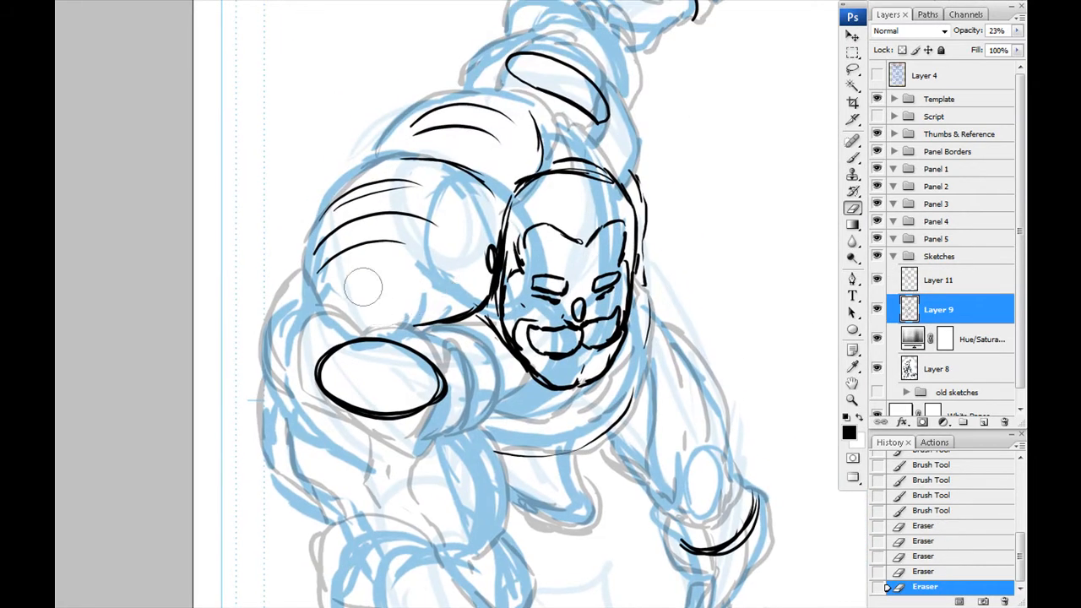
pyautogui.moveTo(511, 67); pyautogui.dragTo(509, 83)
pyautogui.moveTo(355, 365)
pyautogui.mouseDown()
pyautogui.moveTo(374, 272)
pyautogui.moveTo(326, 336)
pyautogui.mouseUp()
pyautogui.moveTo(583, 304); pyautogui.dragTo(576, 321)
# - Restore Layer 9's opacity to 100% and merge Layer 11 down into it
pyautogui.click(1017, 31)
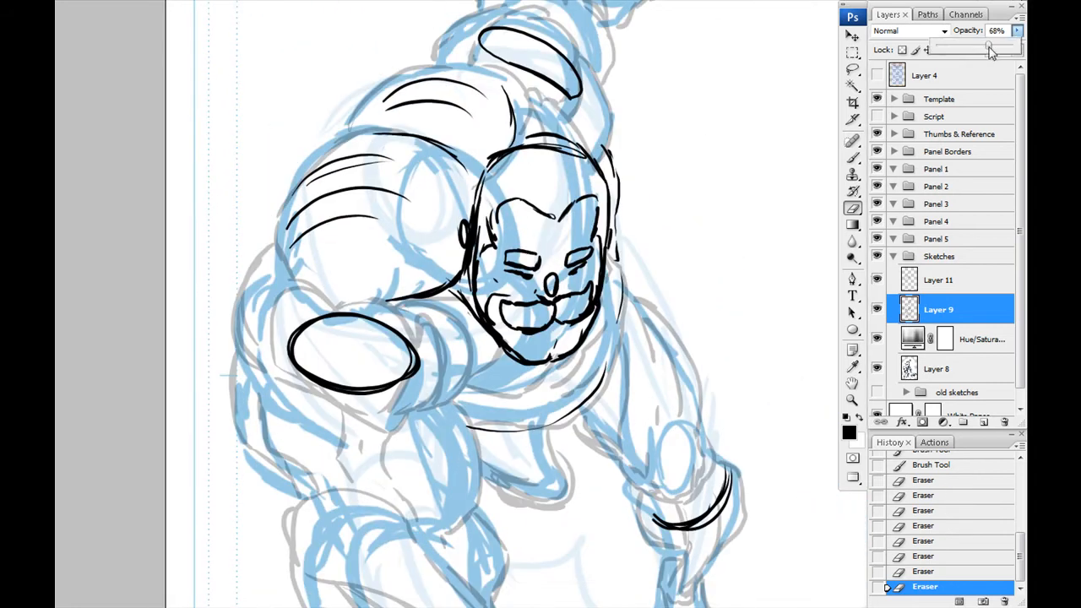
pyautogui.moveTo(956, 49); pyautogui.dragTo(1021, 51)
pyautogui.click(939, 280)
pyautogui.moveTo(336, 310); pyautogui.dragTo(336, 227)
pyautogui.hotkey('ctrl', 'e')
# - Draw a rounded panel line on the near shoulder in black with the Brush tool, undoing a stray stroke
pyautogui.press('b')
pyautogui.moveTo(363, 136); pyautogui.dragTo(521, 256)
pyautogui.moveTo(553, 306); pyautogui.dragTo(524, 322)
pyautogui.moveTo(552, 315); pyautogui.dragTo(492, 300)
pyautogui.moveTo(551, 313)
pyautogui.mouseDown()
pyautogui.moveTo(584, 192)
pyautogui.moveTo(610, 161)
pyautogui.mouseUp()
pyautogui.moveTo(608, 163)
pyautogui.mouseDown()
pyautogui.moveTo(654, 114)
pyautogui.moveTo(537, 162)
pyautogui.mouseUp()
pyautogui.moveTo(539, 160)
pyautogui.mouseDown()
pyautogui.moveTo(487, 239)
pyautogui.moveTo(487, 289)
pyautogui.mouseUp()
pyautogui.moveTo(471, 350); pyautogui.dragTo(405, 144)
pyautogui.moveTo(443, 395)
pyautogui.mouseDown()
pyautogui.moveTo(279, 183)
pyautogui.moveTo(293, 131)
pyautogui.mouseUp()
pyautogui.moveTo(382, 293)
pyautogui.mouseDown()
pyautogui.moveTo(361, 335)
pyautogui.moveTo(304, 275)
pyautogui.mouseUp()
pyautogui.hotkey('ctrl', 'z')
# - Outline the rocky ledge beneath the planted hand and its jagged edge running towards the page's lower corner
pyautogui.moveTo(419, 254); pyautogui.dragTo(464, 241)
pyautogui.moveTo(420, 256)
pyautogui.mouseDown()
pyautogui.moveTo(543, 364)
pyautogui.moveTo(534, 343)
pyautogui.mouseUp()
pyautogui.moveTo(583, 340)
pyautogui.mouseDown()
pyautogui.moveTo(691, 374)
pyautogui.moveTo(568, 371)
pyautogui.mouseUp()
pyautogui.moveTo(385, 298); pyautogui.dragTo(676, 329)
pyautogui.moveTo(338, 355); pyautogui.dragTo(536, 338)
pyautogui.moveTo(364, 300); pyautogui.dragTo(495, 476)
pyautogui.moveTo(432, 414); pyautogui.dragTo(387, 470)
pyautogui.moveTo(395, 415); pyautogui.dragTo(372, 329)
pyautogui.moveTo(462, 326)
pyautogui.mouseDown()
pyautogui.moveTo(396, 347)
pyautogui.moveTo(286, 500)
pyautogui.mouseUp()
# - Draw long sweeping ground lines fanning out from beside the planted hand to the page's edge
pyautogui.moveTo(381, 346); pyautogui.dragTo(663, 352)
pyautogui.moveTo(463, 347); pyautogui.dragTo(712, 316)
pyautogui.moveTo(381, 348); pyautogui.dragTo(520, 328)
pyautogui.moveTo(508, 342); pyautogui.dragTo(701, 291)
pyautogui.moveTo(375, 364)
pyautogui.mouseDown()
pyautogui.moveTo(424, 292)
pyautogui.moveTo(453, 330)
pyautogui.mouseUp()
# - Draw tall pointed spikes rising along the ground line behind the planted hand
pyautogui.moveTo(462, 294); pyautogui.dragTo(484, 328)
pyautogui.moveTo(463, 249); pyautogui.dragTo(497, 328)
pyautogui.moveTo(479, 266)
pyautogui.mouseDown()
pyautogui.moveTo(526, 323)
pyautogui.moveTo(623, 300)
pyautogui.mouseUp()
pyautogui.moveTo(650, 293); pyautogui.dragTo(658, 188)
pyautogui.moveTo(674, 293); pyautogui.dragTo(712, 263)
pyautogui.moveTo(577, 240); pyautogui.dragTo(635, 316)
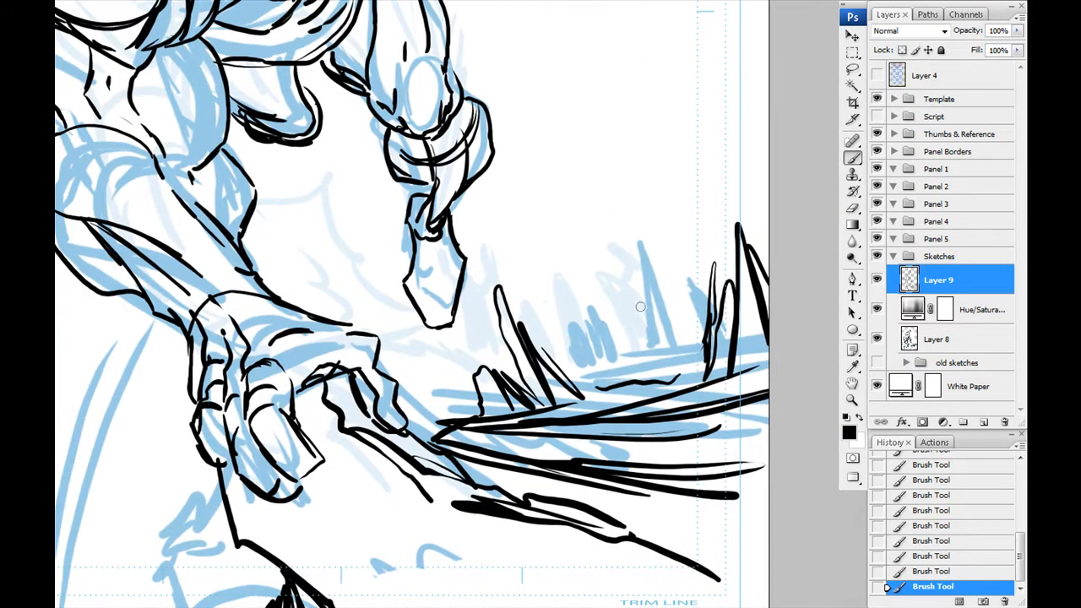
# - Fill in small dark silhouettes between the spikes along the horizon
pyautogui.moveTo(598, 378); pyautogui.dragTo(586, 321)
pyautogui.moveTo(683, 347); pyautogui.dragTo(696, 359)
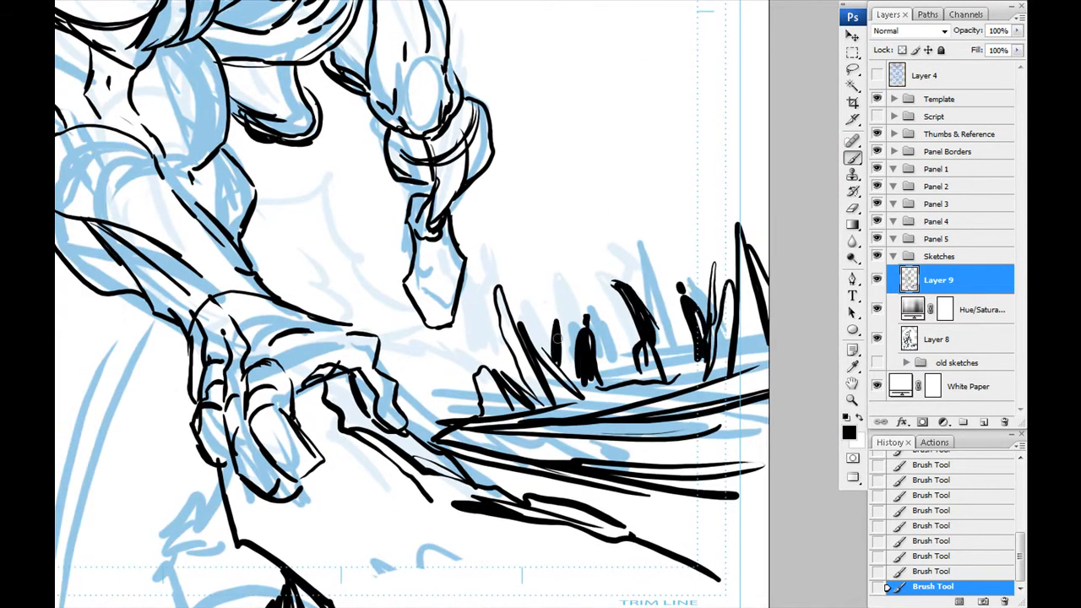
pyautogui.moveTo(608, 287); pyautogui.dragTo(591, 333)
pyautogui.moveTo(639, 255); pyautogui.dragTo(627, 286)
# - Draw jagged cracks and small debris specks in the ground around and below the planted hand
pyautogui.moveTo(333, 434)
pyautogui.mouseDown()
pyautogui.moveTo(487, 322)
pyautogui.moveTo(376, 370)
pyautogui.mouseUp()
pyautogui.moveTo(410, 236); pyautogui.dragTo(505, 331)
pyautogui.moveTo(363, 321)
pyautogui.mouseDown()
pyautogui.moveTo(494, 364)
pyautogui.moveTo(459, 253)
pyautogui.mouseUp()
pyautogui.moveTo(441, 360)
pyautogui.mouseDown()
pyautogui.moveTo(519, 350)
pyautogui.moveTo(378, 405)
pyautogui.mouseUp()
pyautogui.moveTo(406, 405); pyautogui.dragTo(469, 444)
pyautogui.moveTo(443, 445); pyautogui.dragTo(517, 398)
pyautogui.click(350, 361)
pyautogui.click(369, 445)
pyautogui.moveTo(113, 368); pyautogui.dragTo(135, 481)
# - Rule thin straight lines radiating from the horizon across the whole page, undoing one misplaced stroke
pyautogui.hotkey('ctrl', '-')
pyautogui.hotkey('ctrl', '-')
pyautogui.hotkey('ctrl', '-')
pyautogui.hotkey('ctrl', 'z')
pyautogui.click(887, 586)
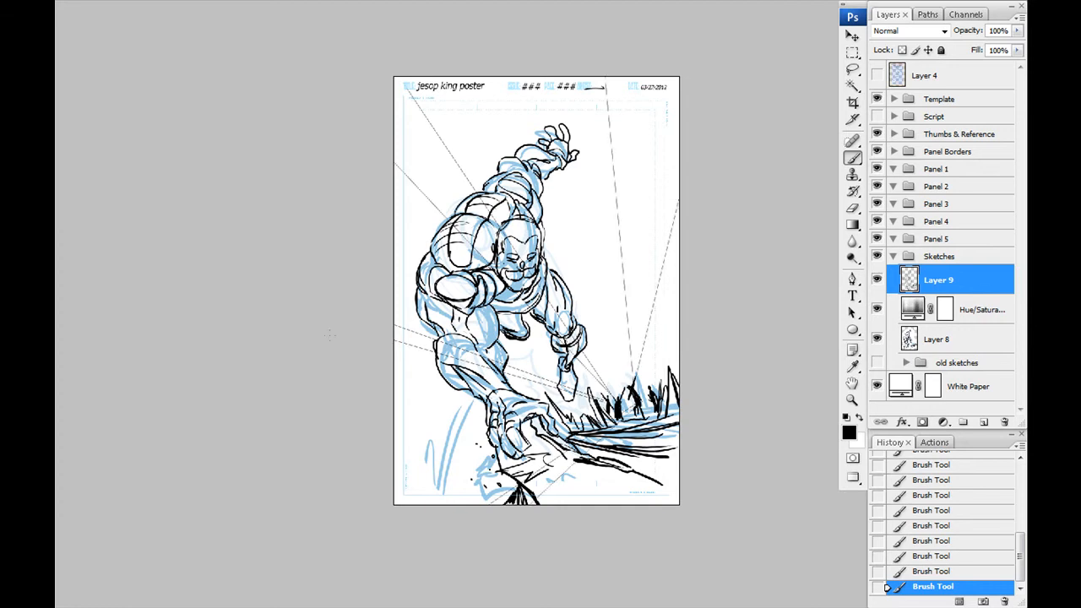
# - Touch up the blue underdrawing on Layer 8 and add small debris specks near the figure on Layer 9
pyautogui.moveTo(317, 322); pyautogui.dragTo(308, 256)
pyautogui.hotkey('ctrl', '+')
pyautogui.hotkey('ctrl', '+')
pyautogui.hotkey('ctrl', '+')
pyautogui.click(937, 340)
pyautogui.moveTo(424, 129); pyautogui.dragTo(326, 221)
pyautogui.moveTo(338, 456)
pyautogui.mouseDown()
pyautogui.moveTo(255, 218)
pyautogui.moveTo(311, 307)
pyautogui.moveTo(182, 432)
pyautogui.mouseUp()
pyautogui.click(937, 280)
pyautogui.click(468, 292)
pyautogui.click(503, 310)
# - Add more thin rays sweeping from the horizon past the planted arm, undoing one misplaced line
pyautogui.hotkey('ctrl', '-')
pyautogui.hotkey('ctrl', '-')
pyautogui.moveTo(355, 338); pyautogui.dragTo(410, 393)
pyautogui.moveTo(358, 37); pyautogui.dragTo(711, 236)
pyautogui.hotkey('ctrl', 'z')
pyautogui.moveTo(422, 406); pyautogui.dragTo(393, 274)
pyautogui.moveTo(259, 422); pyautogui.dragTo(448, 397)
pyautogui.moveTo(406, 279); pyautogui.dragTo(470, 423)
pyautogui.moveTo(643, 487)
pyautogui.mouseDown()
pyautogui.moveTo(592, 281)
pyautogui.moveTo(645, 461)
pyautogui.mouseUp()
# - Draw a large circle and a smaller overlapping one in the open sky, plus small circles above the raised hand
pyautogui.moveTo(625, 220); pyautogui.dragTo(578, 281)
pyautogui.moveTo(596, 274)
pyautogui.mouseDown()
pyautogui.moveTo(664, 292)
pyautogui.moveTo(583, 245)
pyautogui.moveTo(702, 118)
pyautogui.mouseUp()
pyautogui.moveTo(583, 248); pyautogui.dragTo(625, 318)
pyautogui.moveTo(456, 107); pyautogui.dragTo(455, 150)
pyautogui.moveTo(316, 499); pyautogui.dragTo(352, 352)
# - Draw bold tapering muscle lines along the forearm above the planted hand
pyautogui.hotkey('ctrl', '+')
pyautogui.hotkey('ctrl', '+')
pyautogui.moveTo(270, 338); pyautogui.dragTo(375, 345)
pyautogui.moveTo(365, 297)
pyautogui.mouseDown()
pyautogui.moveTo(390, 387)
pyautogui.moveTo(356, 279)
pyautogui.mouseUp()
pyautogui.moveTo(368, 281)
pyautogui.mouseDown()
pyautogui.moveTo(541, 321)
pyautogui.moveTo(564, 343)
pyautogui.mouseUp()
pyautogui.moveTo(408, 301); pyautogui.dragTo(517, 388)
pyautogui.moveTo(452, 211); pyautogui.dragTo(478, 336)
pyautogui.moveTo(477, 274); pyautogui.dragTo(541, 408)
# - Fill in the figure's mustache in solid black and darken the eyes
pyautogui.moveTo(609, 152); pyautogui.dragTo(553, 256)
pyautogui.moveTo(591, 247); pyautogui.dragTo(555, 260)
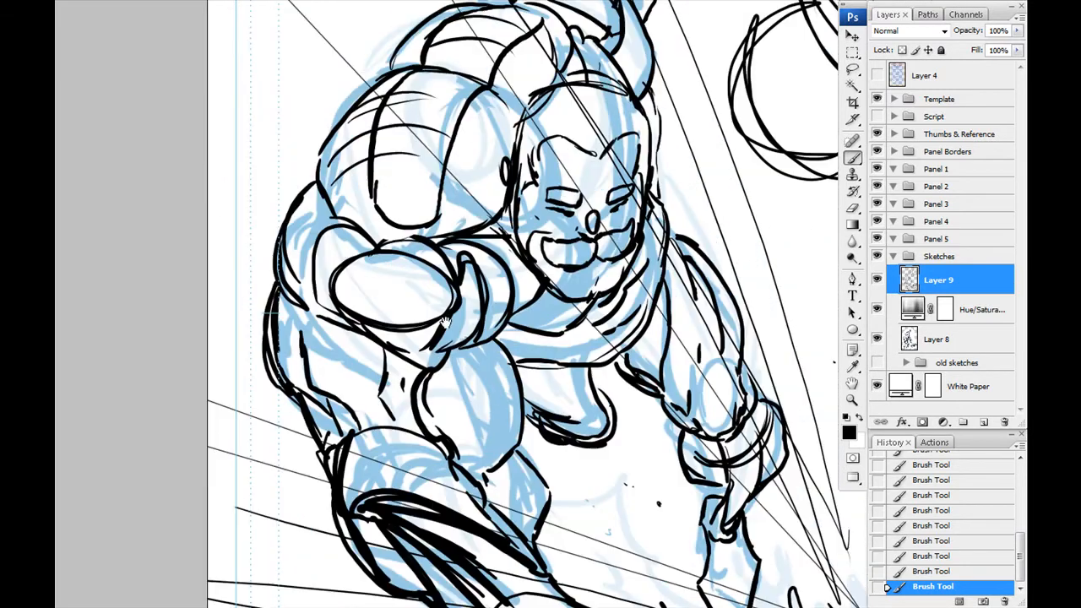
pyautogui.moveTo(446, 295); pyautogui.dragTo(385, 270)
pyautogui.moveTo(486, 305)
pyautogui.mouseDown()
pyautogui.moveTo(535, 280)
pyautogui.moveTo(394, 284)
pyautogui.mouseUp()
pyautogui.moveTo(437, 309); pyautogui.dragTo(461, 363)
pyautogui.moveTo(222, 52); pyautogui.dragTo(293, 238)
pyautogui.moveTo(473, 405); pyautogui.dragTo(398, 123)
# - Add a new layer above Layer 9, hide Layer 9 and make Layer 8 active
pyautogui.click(985, 422)
pyautogui.click(877, 310)
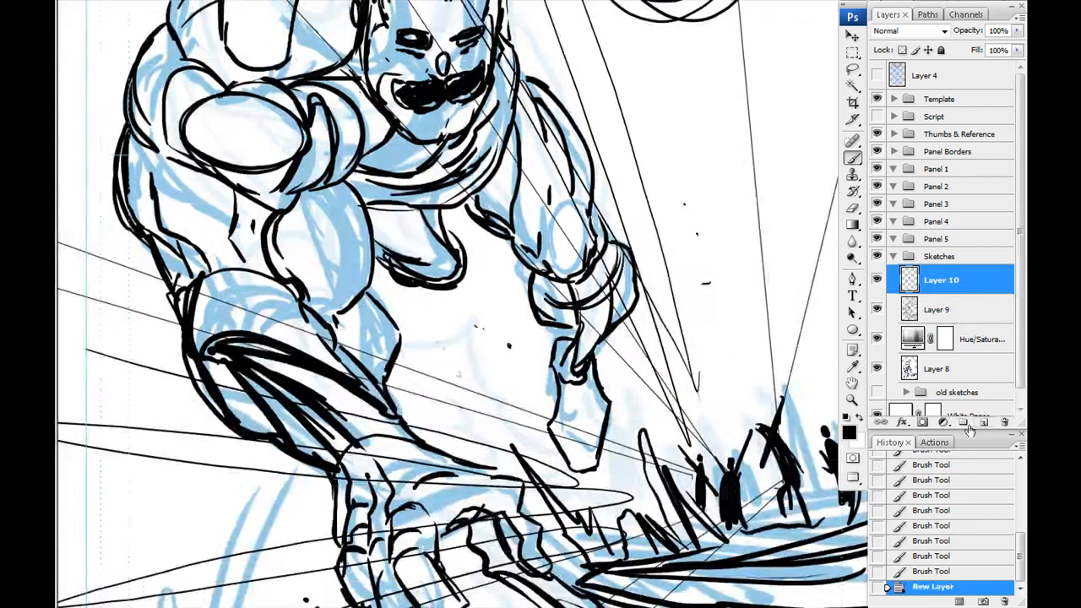
pyautogui.click(877, 368)
pyautogui.click(936, 368)
pyautogui.click(877, 367)
pyautogui.moveTo(590, 195); pyautogui.dragTo(453, 373)
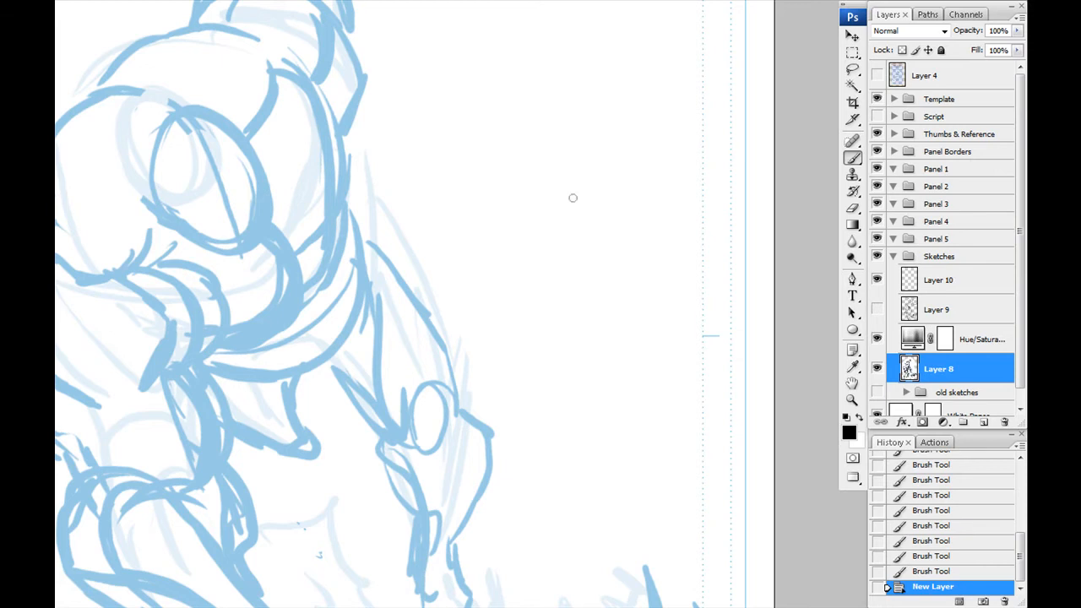
# - Rough out a small round pod with a central oval and four outer lobes in the empty area beside the figure
pyautogui.moveTo(529, 201); pyautogui.dragTo(581, 205)
pyautogui.moveTo(581, 204); pyautogui.dragTo(535, 244)
pyautogui.moveTo(517, 180); pyautogui.dragTo(517, 209)
pyautogui.moveTo(524, 243); pyautogui.dragTo(542, 257)
pyautogui.moveTo(583, 207); pyautogui.dragTo(580, 231)
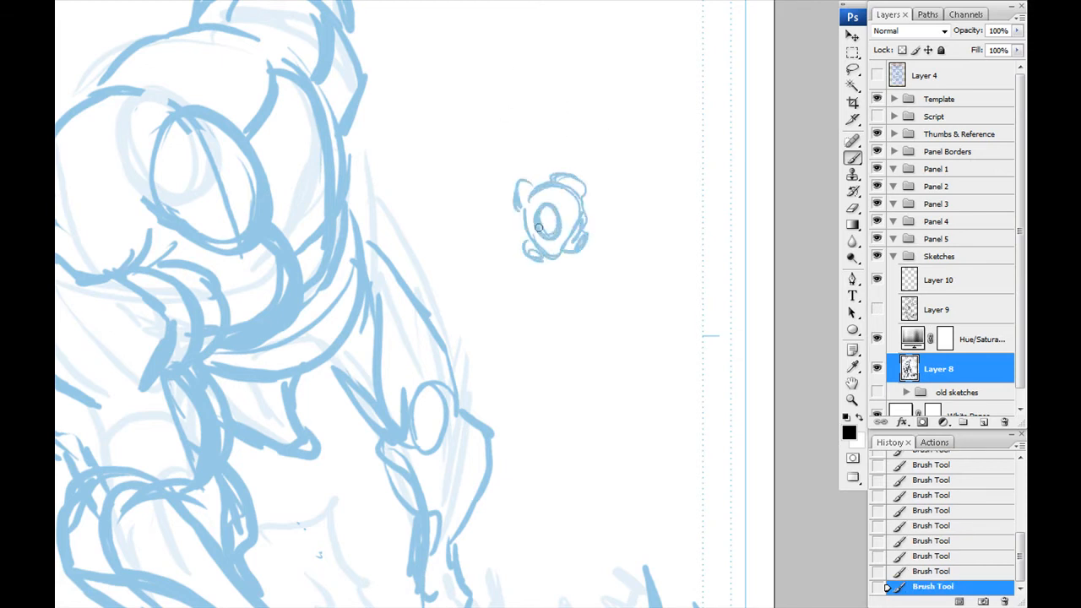
# - Ink the small round pod in black over its blue sketch on Layer 10
pyautogui.click(938, 280)
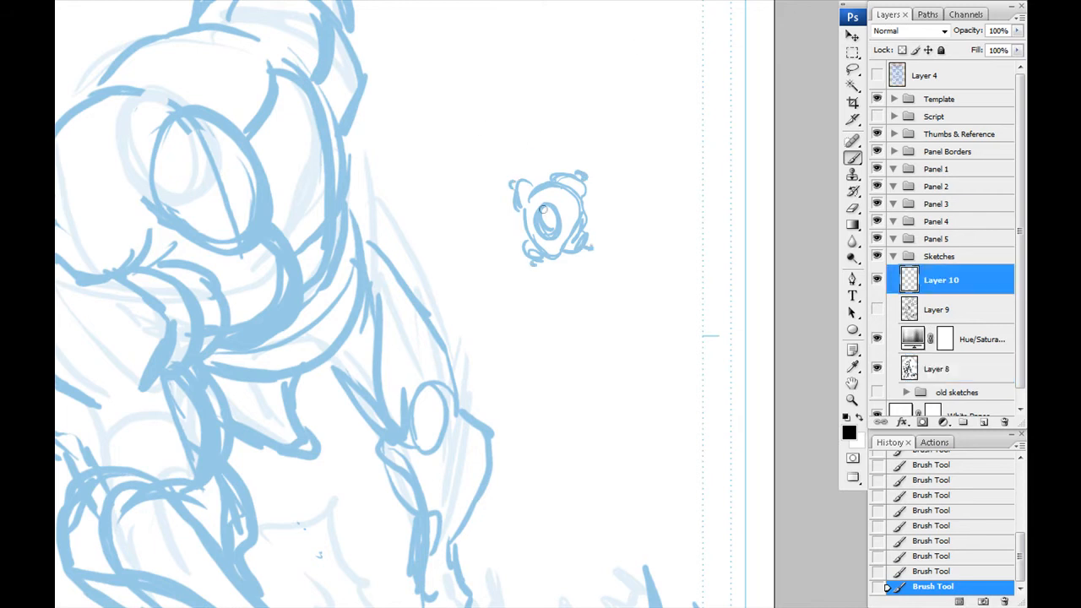
pyautogui.hotkey('ctrl', '+')
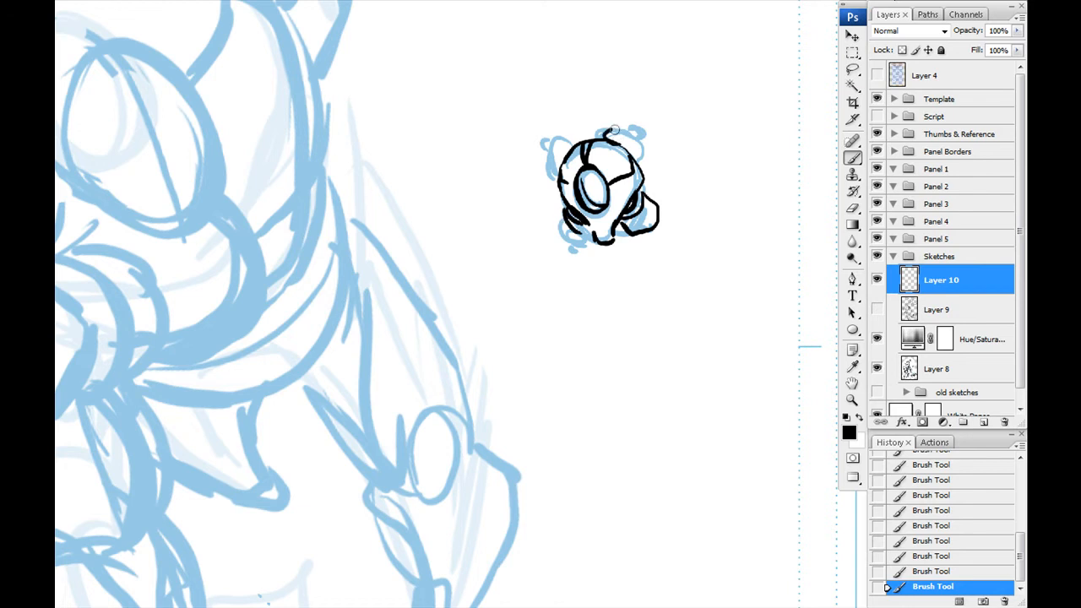
pyautogui.hotkey('ctrl', '-')
pyautogui.hotkey('ctrl', '-')
pyautogui.hotkey('ctrl', '-')
pyautogui.moveTo(96, 536); pyautogui.dragTo(261, 475)
# - Show Layer 9 and place the inked pod behind the shoulder, with an enlarged duplicate beside the planted hand
pyautogui.click(878, 310)
pyautogui.moveTo(608, 257)
pyautogui.mouseDown()
pyautogui.moveTo(340, 203)
pyautogui.moveTo(366, 418)
pyautogui.moveTo(360, 158)
pyautogui.moveTo(504, 407)
pyautogui.moveTo(547, 417)
pyautogui.mouseUp()
pyautogui.hotkey('ctrl', 't')
pyautogui.moveTo(514, 351); pyautogui.dragTo(458, 346)
pyautogui.moveTo(481, 327); pyautogui.dragTo(386, 434)
pyautogui.press('Return')
pyautogui.moveTo(321, 331); pyautogui.dragTo(332, 303)
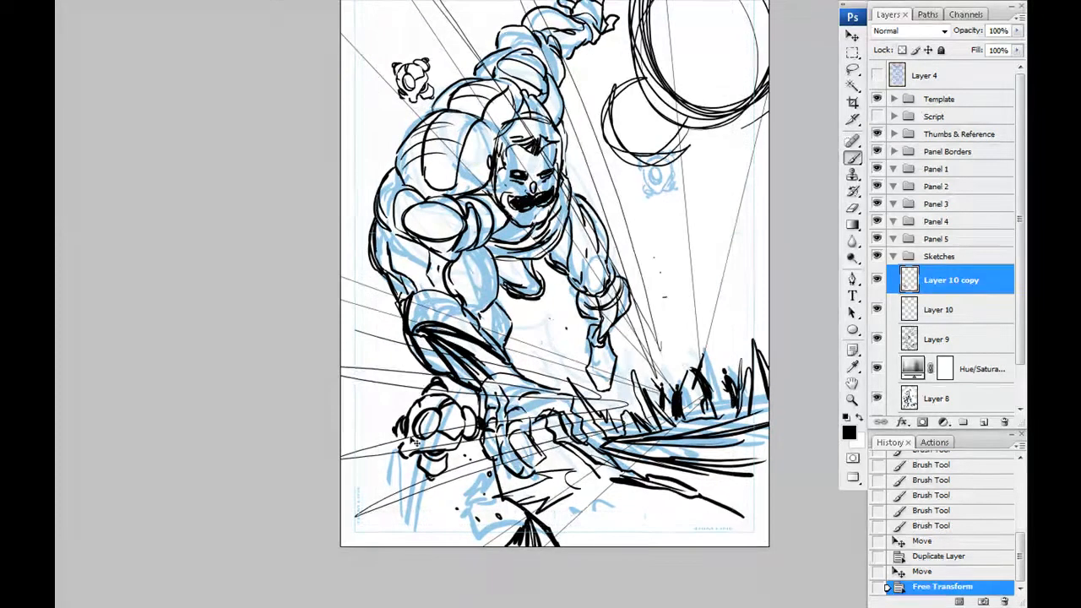
pyautogui.moveTo(369, 377); pyautogui.dragTo(360, 375)
# - Draw a trailing shape extending from the small pod behind the shoulder
pyautogui.hotkey('ctrl', '+')
pyautogui.hotkey('ctrl', '+')
pyautogui.moveTo(271, 110); pyautogui.dragTo(449, 437)
pyautogui.moveTo(478, 161); pyautogui.dragTo(511, 179)
pyautogui.moveTo(509, 174); pyautogui.dragTo(540, 189)
pyautogui.moveTo(478, 239); pyautogui.dragTo(513, 251)
pyautogui.moveTo(512, 240); pyautogui.dragTo(582, 277)
pyautogui.moveTo(429, 233); pyautogui.dragTo(460, 243)
pyautogui.moveTo(463, 235); pyautogui.dragTo(485, 245)
# - Add speed streaks and debris specks around the enlarged pod beside the planted hand
pyautogui.moveTo(625, 577); pyautogui.dragTo(497, 25)
pyautogui.moveTo(457, 296); pyautogui.dragTo(594, 277)
pyautogui.moveTo(388, 384); pyautogui.dragTo(469, 366)
pyautogui.moveTo(371, 410); pyautogui.dragTo(472, 399)
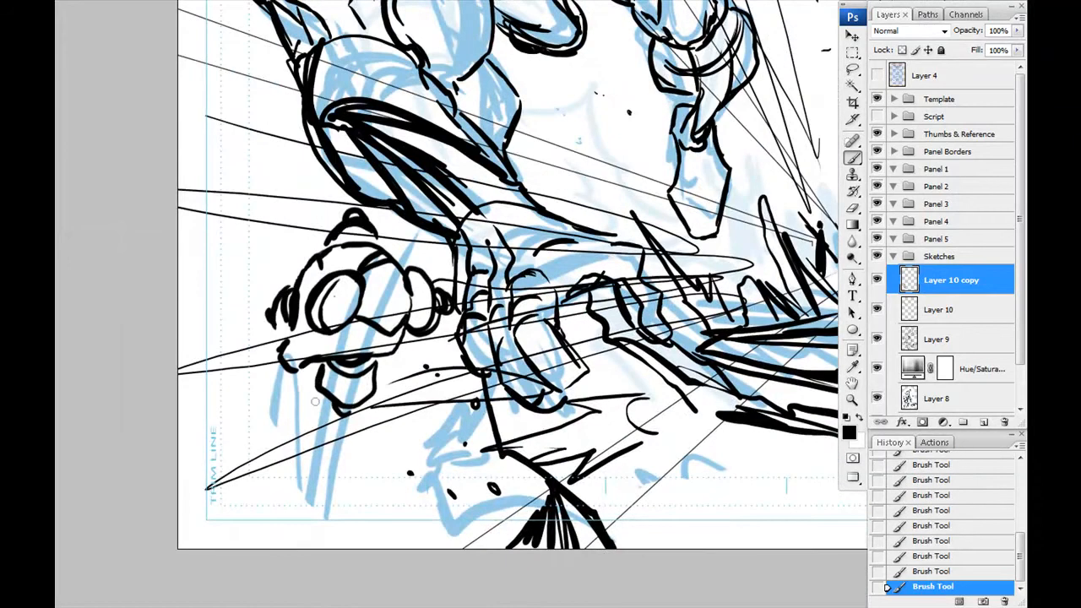
pyautogui.click(312, 401)
pyautogui.moveTo(423, 253); pyautogui.dragTo(407, 394)
pyautogui.hotkey('ctrl', '-')
pyautogui.hotkey('ctrl', '-')
pyautogui.hotkey('ctrl', '-')
pyautogui.moveTo(541, 305); pyautogui.dragTo(513, 260)
pyautogui.hotkey('ctrl', '+')
pyautogui.moveTo(290, 442); pyautogui.dragTo(293, 383)
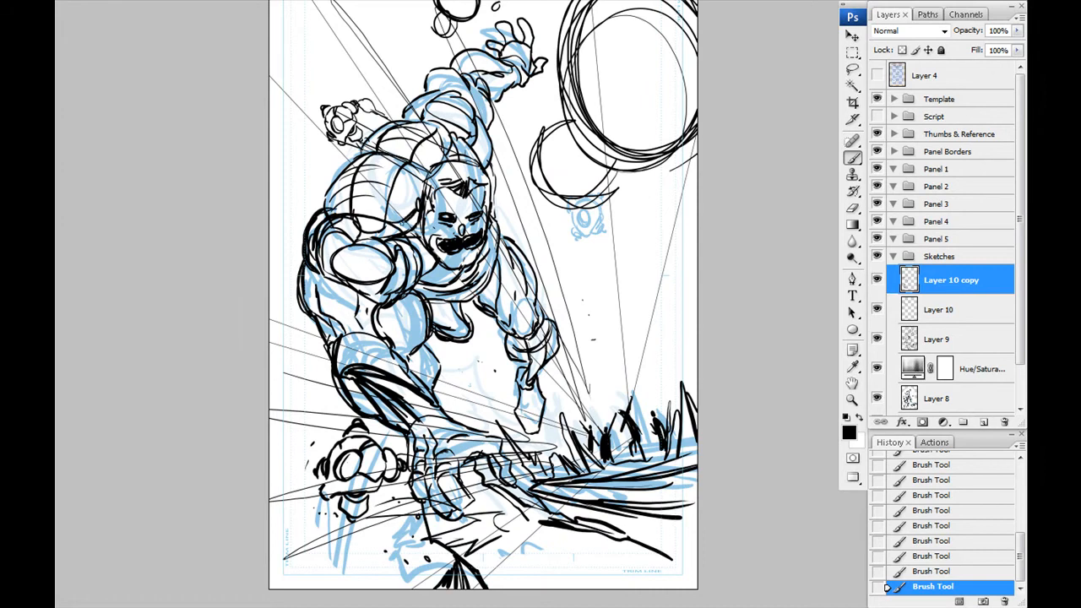
# - Lasso the forearm and planted hand on Layer 9, adjust their size and position with Free Transform, and deselect
pyautogui.moveTo(315, 329)
pyautogui.mouseDown()
pyautogui.moveTo(290, 242)
pyautogui.moveTo(311, 242)
pyautogui.mouseUp()
pyautogui.click(939, 339)
pyautogui.hotkey('ctrl', 't')
pyautogui.moveTo(533, 436); pyautogui.dragTo(560, 459)
pyautogui.moveTo(263, 471); pyautogui.dragTo(282, 490)
pyautogui.moveTo(376, 369); pyautogui.dragTo(385, 366)
pyautogui.moveTo(312, 450); pyautogui.dragTo(296, 433)
pyautogui.moveTo(365, 317); pyautogui.dragTo(337, 332)
pyautogui.press('Return')
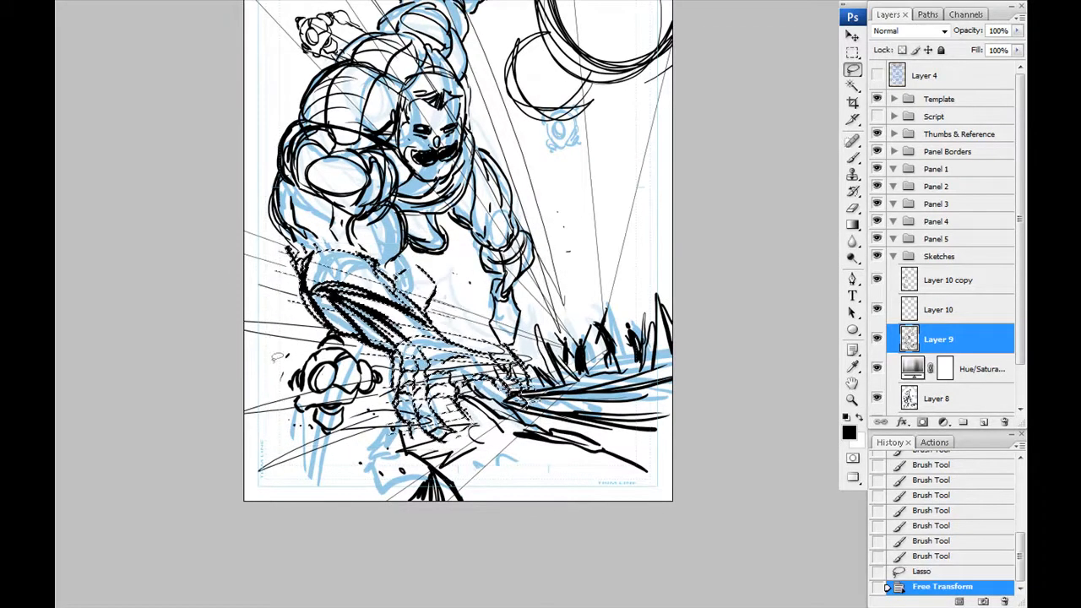
pyautogui.hotkey('ctrl', 'd')
# - Redraw the contours around the reshaped arm and erase the stray lines there
pyautogui.hotkey('ctrl', '+')
pyautogui.hotkey('ctrl', '+')
pyautogui.press('b')
pyautogui.moveTo(386, 239); pyautogui.dragTo(426, 300)
pyautogui.moveTo(421, 305); pyautogui.dragTo(414, 353)
pyautogui.moveTo(417, 351); pyautogui.dragTo(386, 378)
pyautogui.press('e')
pyautogui.moveTo(395, 259); pyautogui.dragTo(407, 348)
# - Thicken the shoulder and upper-arm contours with heavy curved black strokes around the oval form
pyautogui.press('b')
pyautogui.moveTo(372, 245); pyautogui.dragTo(339, 316)
pyautogui.moveTo(333, 194); pyautogui.dragTo(377, 289)
pyautogui.moveTo(370, 208); pyautogui.dragTo(372, 302)
pyautogui.moveTo(323, 196)
pyautogui.mouseDown()
pyautogui.moveTo(350, 291)
pyautogui.moveTo(298, 329)
pyautogui.mouseUp()
pyautogui.moveTo(321, 216); pyautogui.dragTo(319, 299)
pyautogui.moveTo(338, 287)
pyautogui.mouseDown()
pyautogui.moveTo(470, 331)
pyautogui.moveTo(492, 194)
pyautogui.mouseUp()
pyautogui.moveTo(308, 164); pyautogui.dragTo(351, 223)
pyautogui.moveTo(302, 213)
pyautogui.mouseDown()
pyautogui.moveTo(363, 290)
pyautogui.moveTo(355, 238)
pyautogui.mouseUp()
pyautogui.moveTo(395, 205); pyautogui.dragTo(439, 221)
pyautogui.moveTo(529, 250); pyautogui.dragTo(555, 316)
# - Paste the "Jesop King The Hunger" artwork into the Thumbs & Reference group and position it over the page
pyautogui.moveTo(517, 498)
pyautogui.mouseDown()
pyautogui.moveTo(287, 310)
pyautogui.moveTo(329, 403)
pyautogui.mouseUp()
pyautogui.hotkey('ctrl', '-')
pyautogui.hotkey('ctrl', '-')
pyautogui.moveTo(345, 139); pyautogui.dragTo(329, 331)
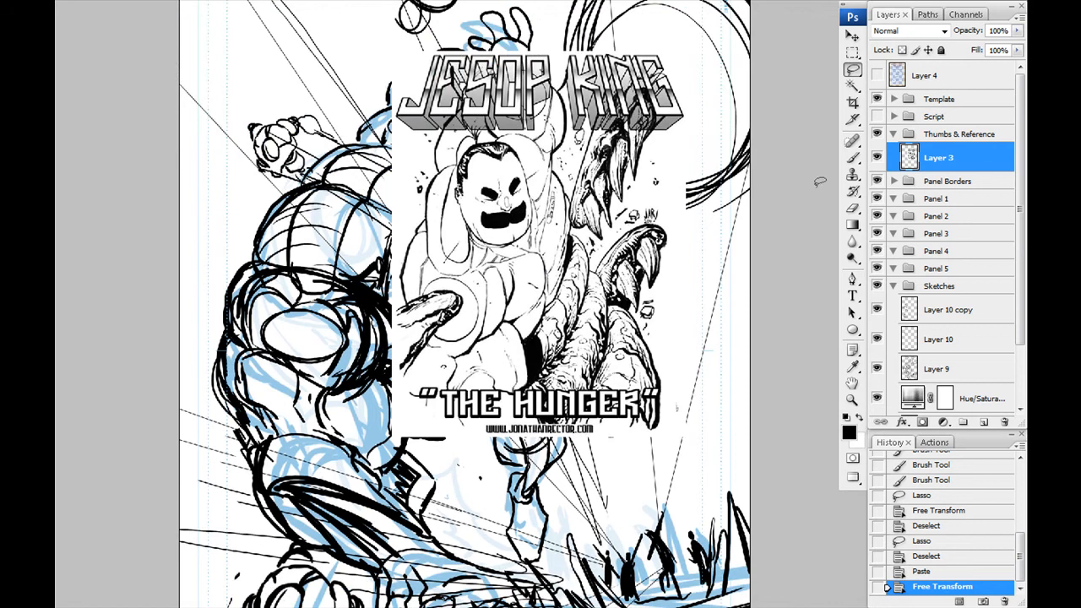
# - Delete the Panel Borders group and the Panel 1 to Panel 5 groups
pyautogui.click(894, 134)
pyautogui.click(921, 151)
pyautogui.keyDown('shift'); pyautogui.click(927, 239); pyautogui.keyUp('shift')
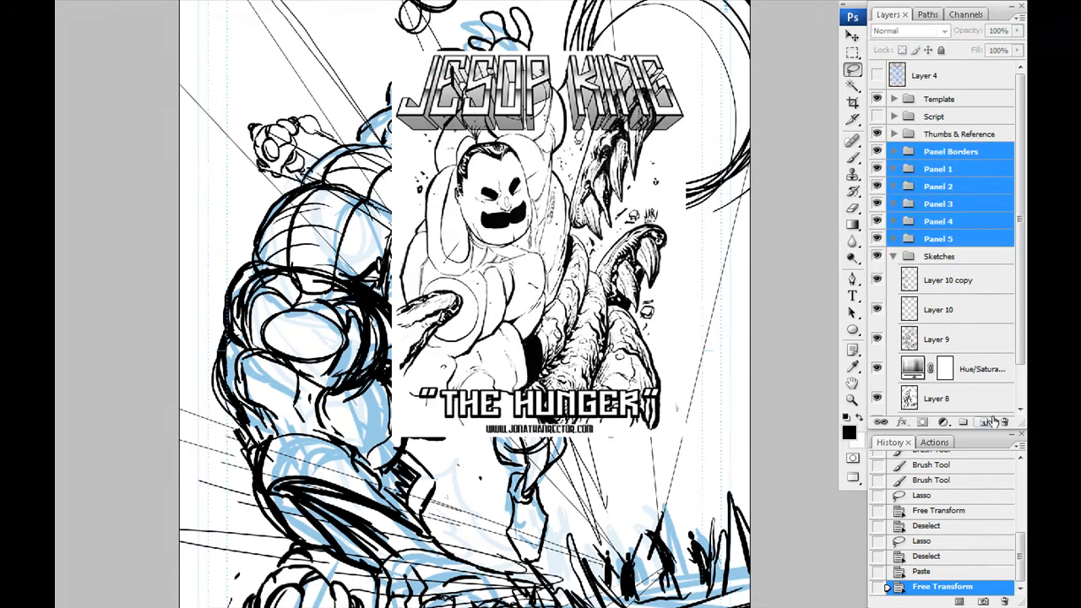
pyautogui.press('Delete')
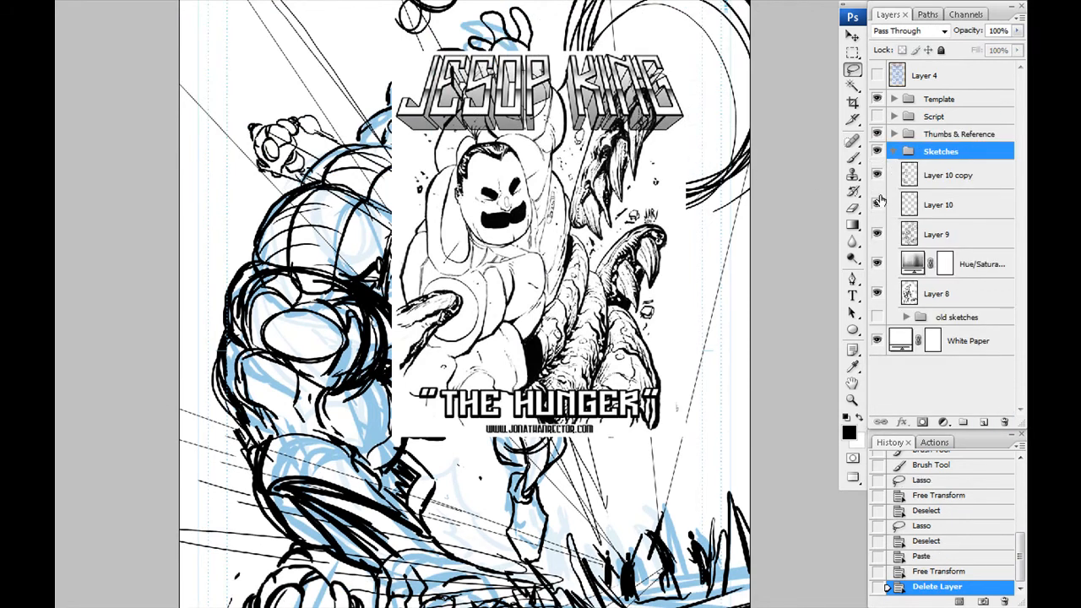
# - Hide the Thumbs & Reference group and create a "lines" group holding a light blue Hue/Saturation adjustment and a new layer
pyautogui.click(878, 134)
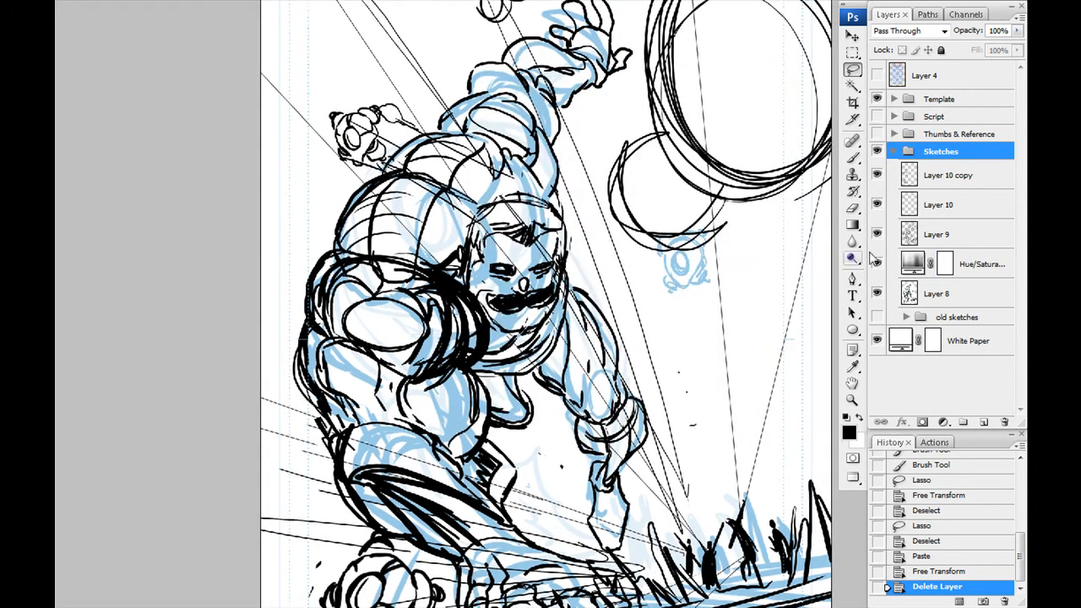
pyautogui.click(894, 151)
pyautogui.click(964, 421)
pyautogui.write('lines')
pyautogui.press('Return')
pyautogui.press('b')
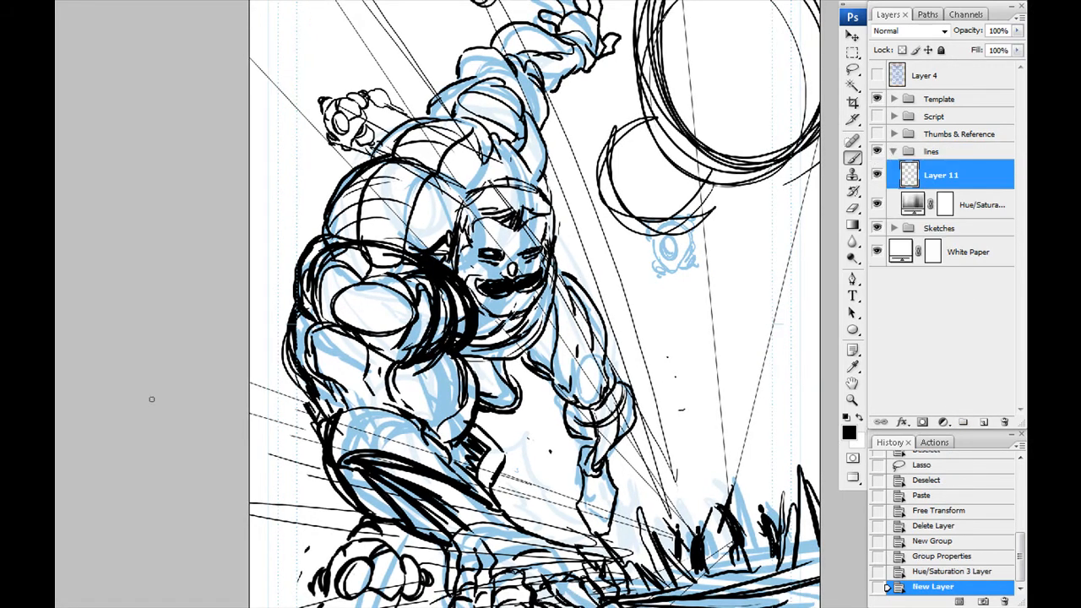
pyautogui.press('Return')
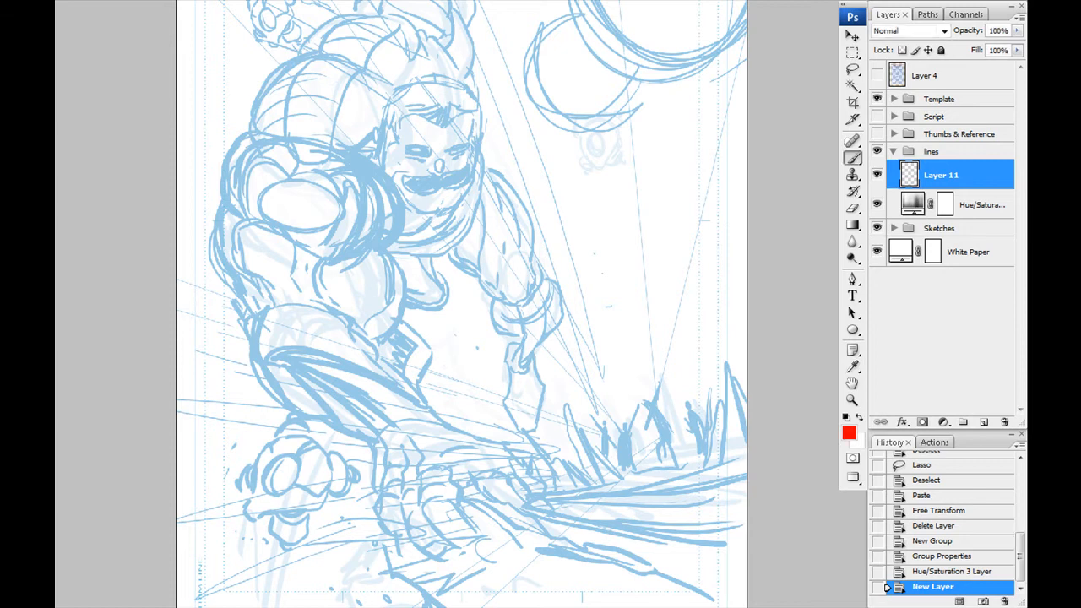
# - Set red as the foreground colour and light blue as the background colour
pyautogui.press('i')
pyautogui.press('Return')
pyautogui.press('x')
# - Select the Perspective path and free-transform it, enlarging the radial lines and shifting their centre along the horizon
pyautogui.click(928, 14)
pyautogui.click(913, 37)
pyautogui.moveTo(296, 379); pyautogui.dragTo(429, 426)
pyautogui.hotkey('ctrl', 't')
pyautogui.hotkey('ctrl', '-')
pyautogui.hotkey('ctrl', '-')
pyautogui.hotkey('ctrl', '-')
pyautogui.hotkey('ctrl', '-')
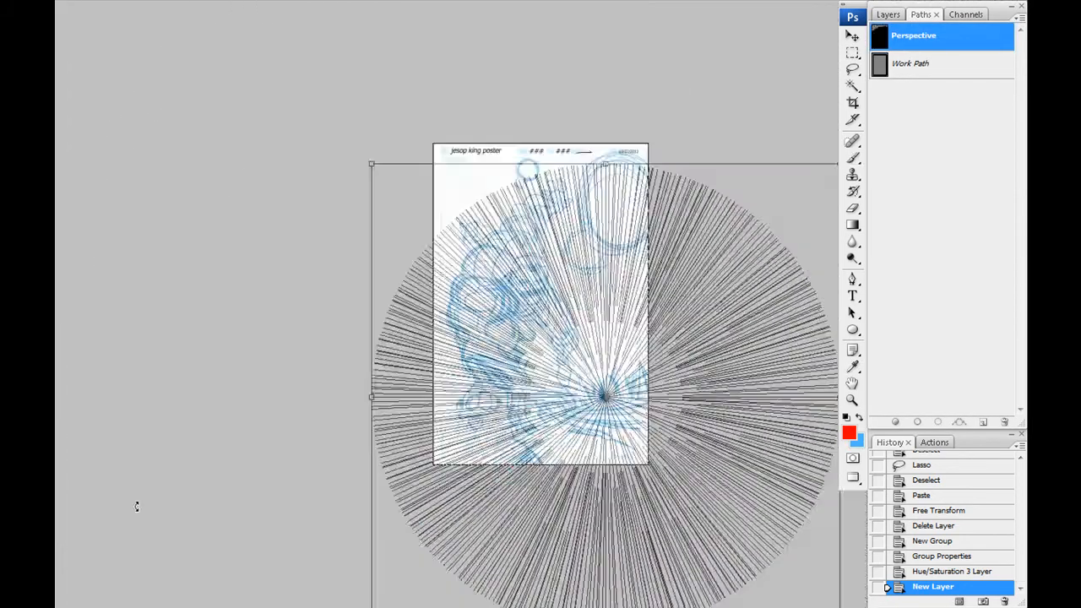
pyautogui.moveTo(428, 210); pyautogui.dragTo(376, 157)
pyautogui.moveTo(473, 287); pyautogui.dragTo(500, 321)
# - Fine-tune the placement of the radial Perspective path's centre on the sketch's horizon and apply the transform
pyautogui.hotkey('ctrl', '+')
pyautogui.hotkey('ctrl', '+')
pyautogui.hotkey('ctrl', '+')
pyautogui.moveTo(325, 378); pyautogui.dragTo(317, 268)
pyautogui.moveTo(363, 358); pyautogui.dragTo(398, 358)
pyautogui.moveTo(333, 294); pyautogui.dragTo(335, 368)
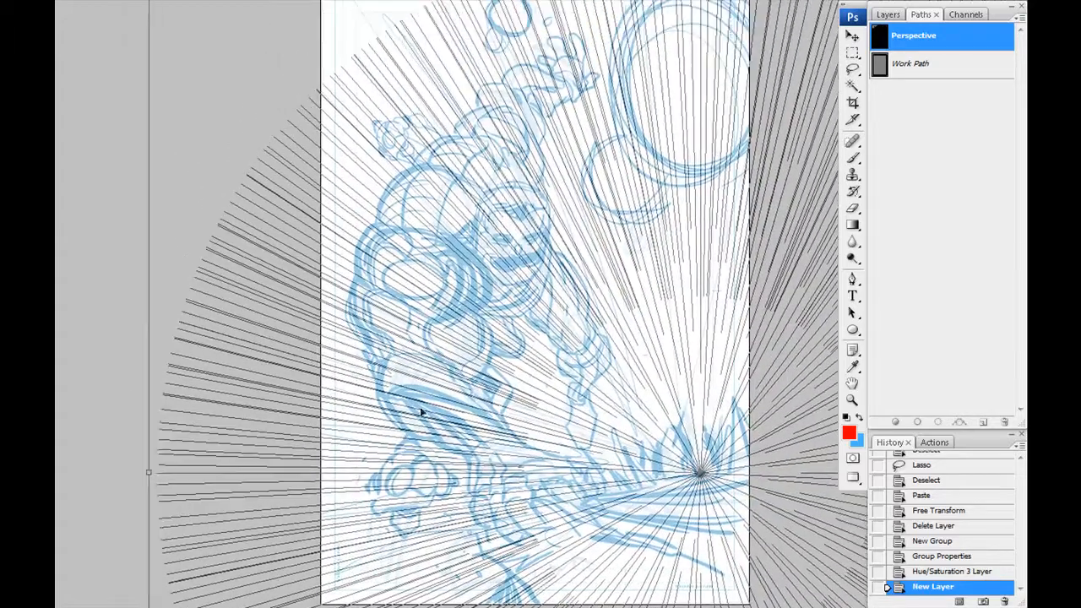
pyautogui.moveTo(403, 406); pyautogui.dragTo(366, 406)
pyautogui.press('Return')
# - Choose a brush preset for the guide lines and select all the radial lines of the Perspective path
pyautogui.press('b')
pyautogui.rightClick(533, 493)
pyautogui.doubleClick(552, 498)
pyautogui.moveTo(553, 499); pyautogui.dragTo(571, 585)
pyautogui.press('a')
pyautogui.moveTo(318, 39)
pyautogui.mouseDown()
pyautogui.moveTo(773, 605)
pyautogui.moveTo(777, 432)
pyautogui.mouseUp()
# - Rename the new layer "perspective" and stroke the selected radial paths onto it in red with the brush
pyautogui.click(888, 14)
pyautogui.doubleClick(942, 175)
pyautogui.write('perspective')
pyautogui.press('Return')
pyautogui.rightClick(615, 248)
pyautogui.click(667, 351)
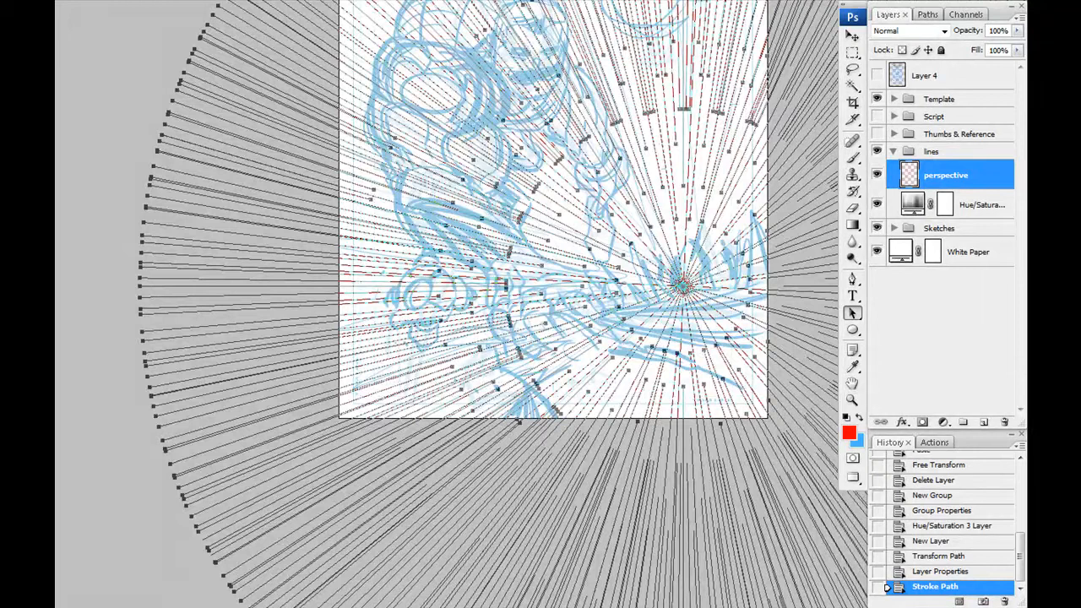
pyautogui.press('Return')
# - Lower the perspective layer's opacity so the red guide lines become faint
pyautogui.moveTo(477, 155); pyautogui.dragTo(473, 303)
pyautogui.press('b')
pyautogui.moveTo(1017, 32); pyautogui.dragTo(950, 40)
# - Add a new layer and create a group named "jesop" inside the lines group
pyautogui.hotkey('ctrl', '+')
pyautogui.hotkey('ctrl', '+')
pyautogui.moveTo(537, 279)
pyautogui.mouseDown()
pyautogui.moveTo(535, 368)
pyautogui.moveTo(578, 441)
pyautogui.mouseUp()
pyautogui.hotkey('ctrl', 'shift', 'alt', 'n')
pyautogui.press('BackSpace')
pyautogui.press('BackSpace')
pyautogui.press('BackSpace')
pyautogui.press('BackSpace')
pyautogui.press('Return')
pyautogui.click(963, 422)
pyautogui.doubleClick(947, 171)
pyautogui.write('jesop')
pyautogui.press('Return')
# - Rename the new layer "lines" and move it into the jesop group as the active layer
pyautogui.click(931, 197)
pyautogui.doubleClick(931, 197)
pyautogui.write('lines')
pyautogui.press('Return')
pyautogui.moveTo(932, 195); pyautogui.dragTo(936, 172)
pyautogui.click(939, 222)
pyautogui.click(926, 199)
# - Move the Thumbs & Reference group so the inked reference sits beside the head sketch, and reselect the lines layer
pyautogui.moveTo(423, 340); pyautogui.dragTo(492, 274)
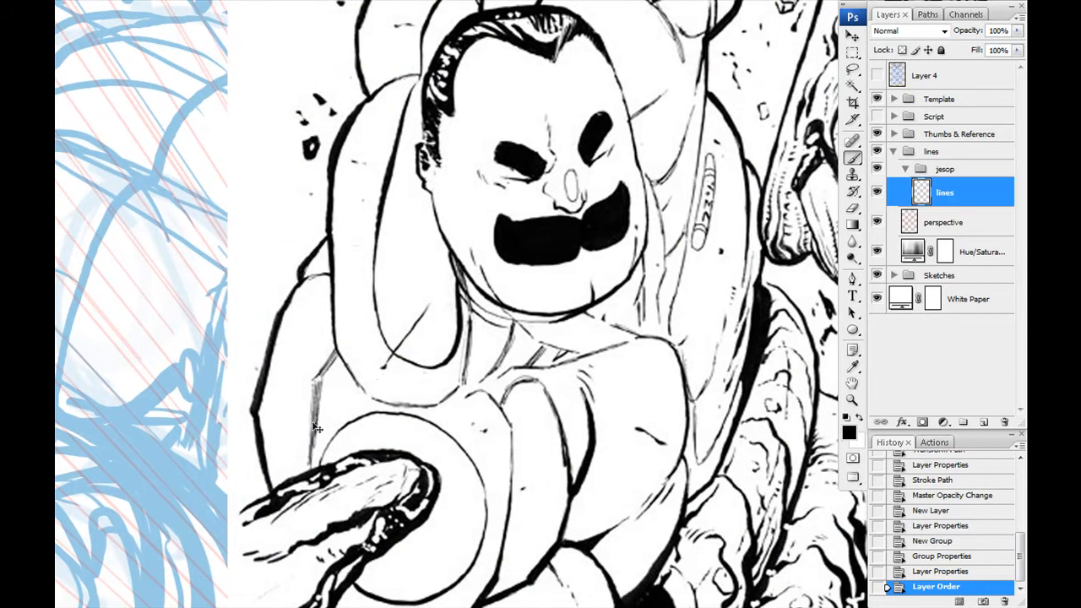
pyautogui.keyDown('ctrl'); pyautogui.click(313, 427); pyautogui.keyUp('ctrl')
pyautogui.click(912, 98)
pyautogui.click(912, 133)
pyautogui.keyDown('ctrl'); pyautogui.moveTo(96, 352); pyautogui.dragTo(367, 348); pyautogui.keyUp('ctrl')
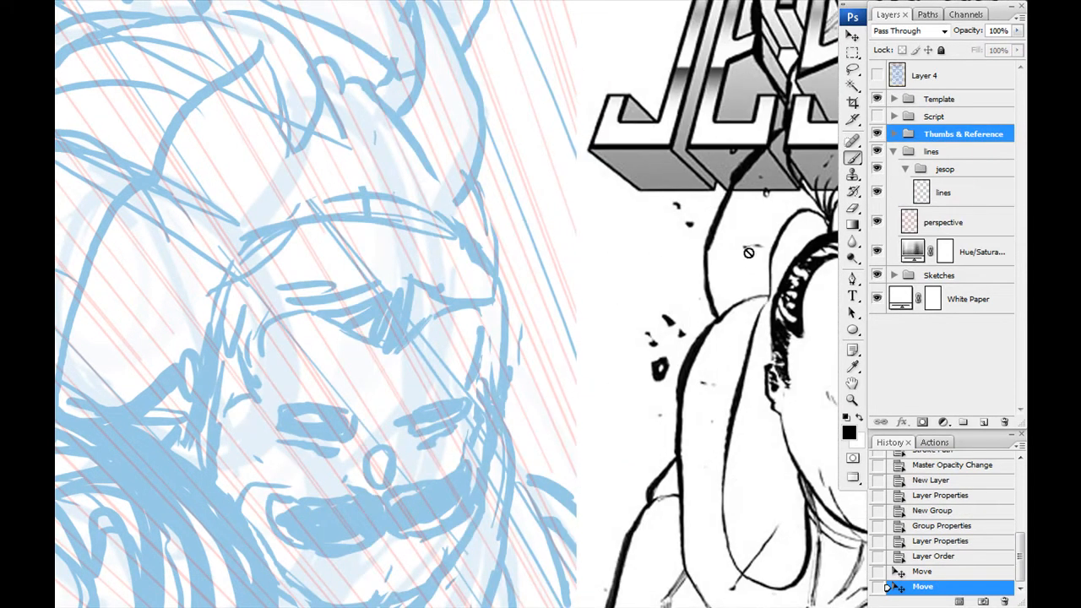
pyautogui.click(943, 193)
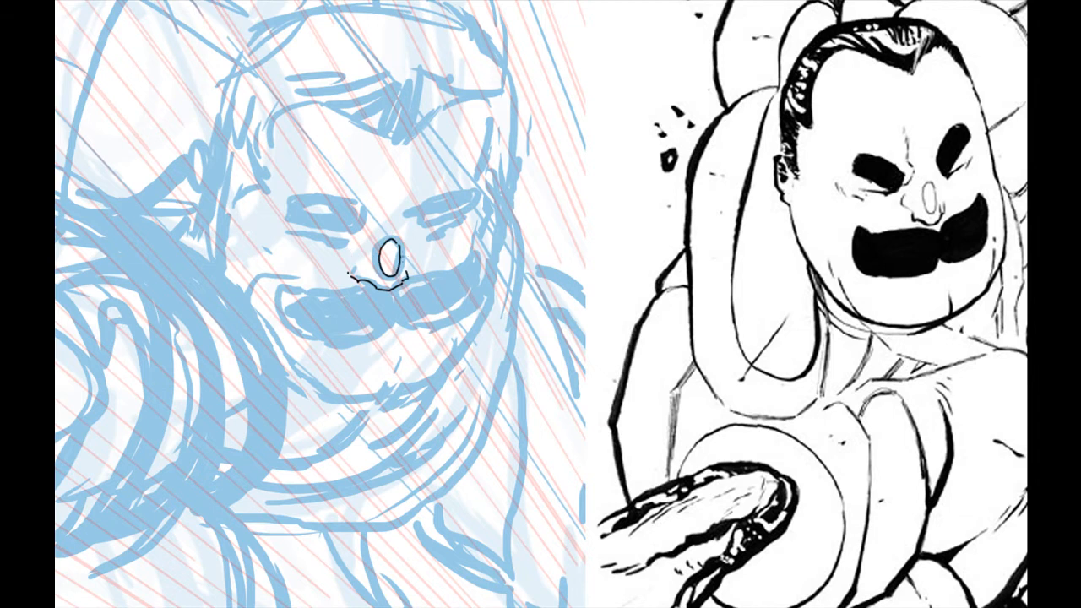
# - Ink the nose, eyes, cheek creases and eyebrow outlines over the blue face sketch
pyautogui.moveTo(334, 236); pyautogui.dragTo(354, 238)
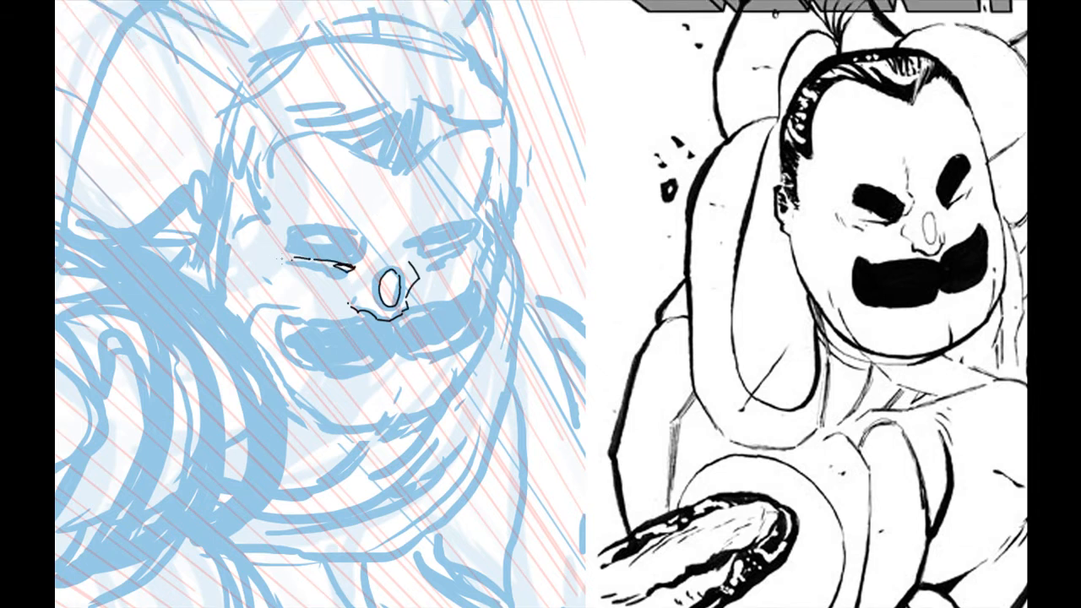
pyautogui.moveTo(279, 247); pyautogui.dragTo(347, 258)
pyautogui.moveTo(320, 277)
pyautogui.mouseDown()
pyautogui.moveTo(357, 281)
pyautogui.moveTo(291, 295)
pyautogui.mouseUp()
pyautogui.moveTo(397, 243); pyautogui.dragTo(398, 254)
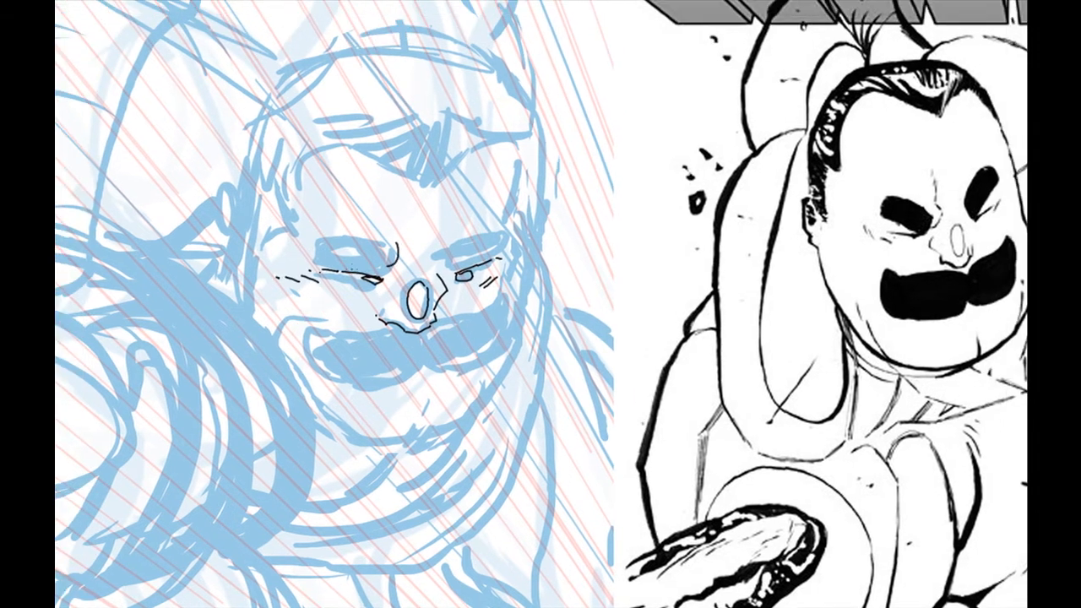
pyautogui.moveTo(311, 246); pyautogui.dragTo(395, 243)
pyautogui.moveTo(414, 253)
pyautogui.mouseDown()
pyautogui.moveTo(410, 304)
pyautogui.moveTo(534, 264)
pyautogui.mouseUp()
pyautogui.scroll(3, 469, 230)
pyautogui.moveTo(411, 254); pyautogui.dragTo(533, 261)
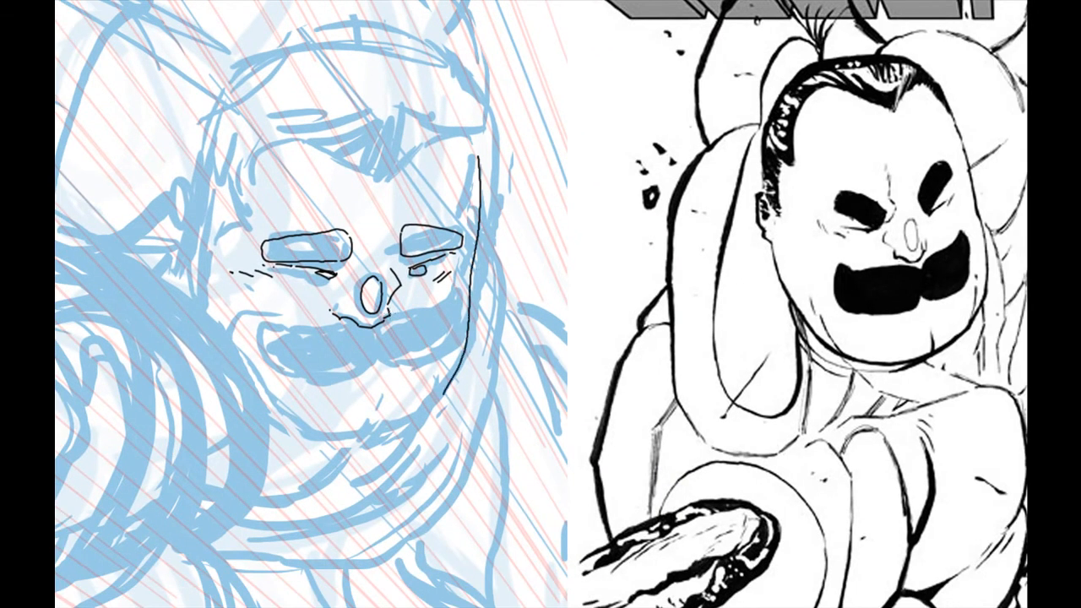
# - Ink the moustache, mouth creases, chin, jaw outline and ear of the face
pyautogui.moveTo(417, 421); pyautogui.dragTo(422, 375)
pyautogui.moveTo(451, 335)
pyautogui.mouseDown()
pyautogui.moveTo(444, 363)
pyautogui.moveTo(255, 330)
pyautogui.mouseUp()
pyautogui.moveTo(238, 290); pyautogui.dragTo(296, 356)
pyautogui.moveTo(310, 395); pyautogui.dragTo(254, 299)
pyautogui.moveTo(318, 320); pyautogui.dragTo(341, 327)
pyautogui.moveTo(493, 317); pyautogui.dragTo(520, 362)
pyautogui.moveTo(400, 384); pyautogui.dragTo(341, 350)
pyautogui.moveTo(380, 386); pyautogui.dragTo(379, 416)
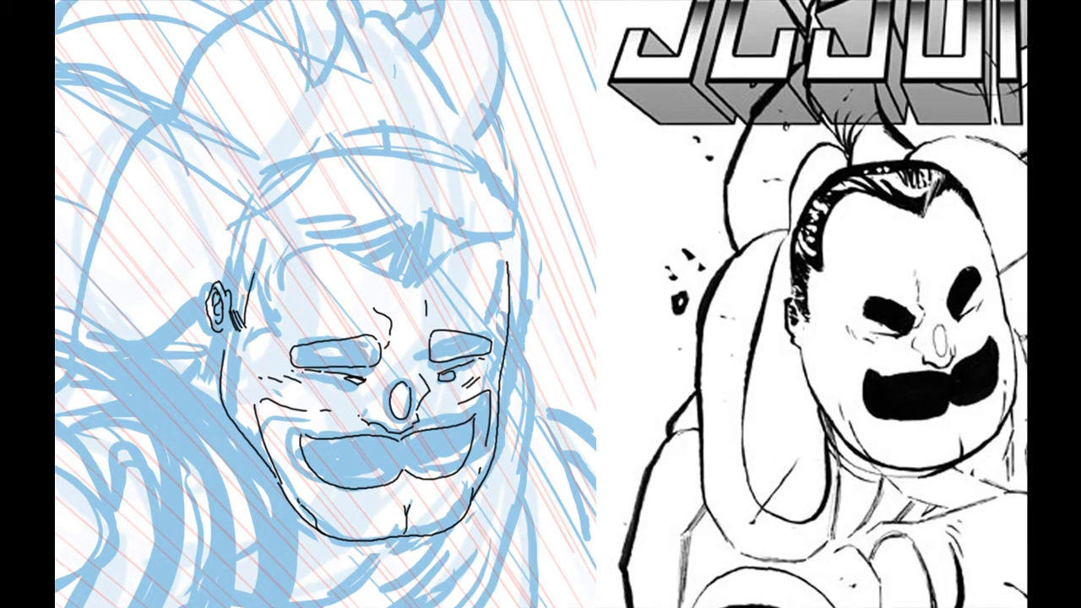
# - Ink the hairline with its pointed fringe, the sideburn and the top outline of the head
pyautogui.moveTo(252, 318)
pyautogui.mouseDown()
pyautogui.moveTo(287, 268)
pyautogui.moveTo(399, 320)
pyautogui.mouseUp()
pyautogui.moveTo(422, 252); pyautogui.dragTo(399, 319)
pyautogui.moveTo(440, 277); pyautogui.dragTo(406, 320)
pyautogui.moveTo(333, 282); pyautogui.dragTo(404, 262)
pyautogui.moveTo(358, 294)
pyautogui.mouseDown()
pyautogui.moveTo(418, 255)
pyautogui.moveTo(465, 291)
pyautogui.mouseUp()
pyautogui.moveTo(448, 265); pyautogui.dragTo(476, 285)
pyautogui.moveTo(280, 252)
pyautogui.mouseDown()
pyautogui.moveTo(304, 270)
pyautogui.moveTo(292, 260)
pyautogui.mouseUp()
pyautogui.moveTo(228, 337)
pyautogui.mouseDown()
pyautogui.moveTo(251, 244)
pyautogui.moveTo(290, 210)
pyautogui.mouseUp()
pyautogui.moveTo(289, 209); pyautogui.dragTo(486, 228)
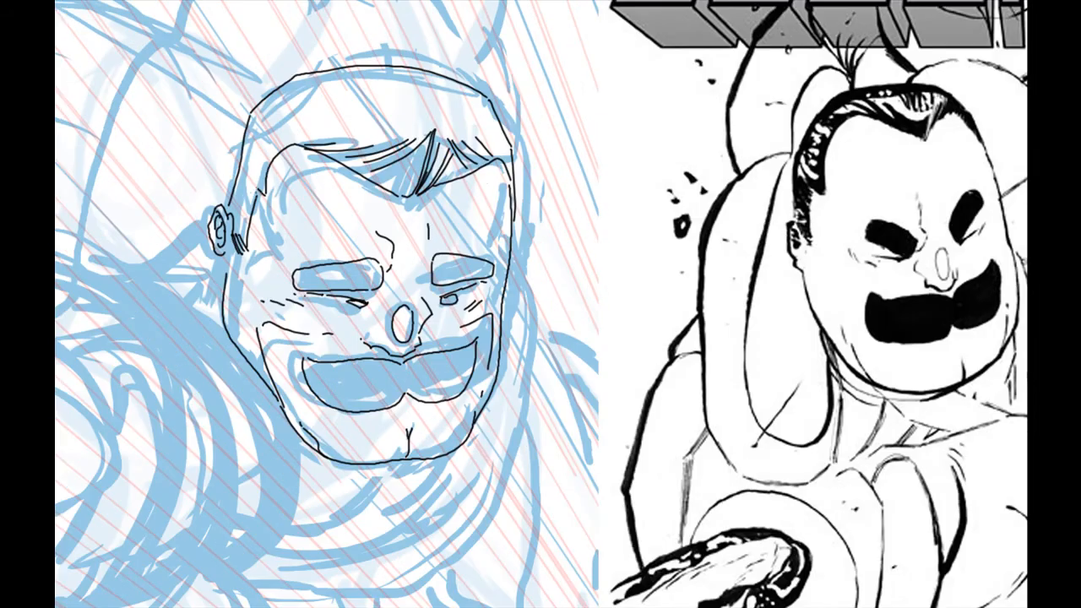
# - Move the Thumbs & Reference group farther from the figure and reselect the lines layer
pyautogui.moveTo(221, 445); pyautogui.dragTo(174, 368)
pyautogui.press('Tab')
pyautogui.click(936, 137)
pyautogui.moveTo(355, 309); pyautogui.dragTo(710, 316)
pyautogui.click(945, 192)
# - Hide Layer 8 in the Sketches group
pyautogui.moveTo(524, 279); pyautogui.dragTo(702, 334)
pyautogui.click(876, 277)
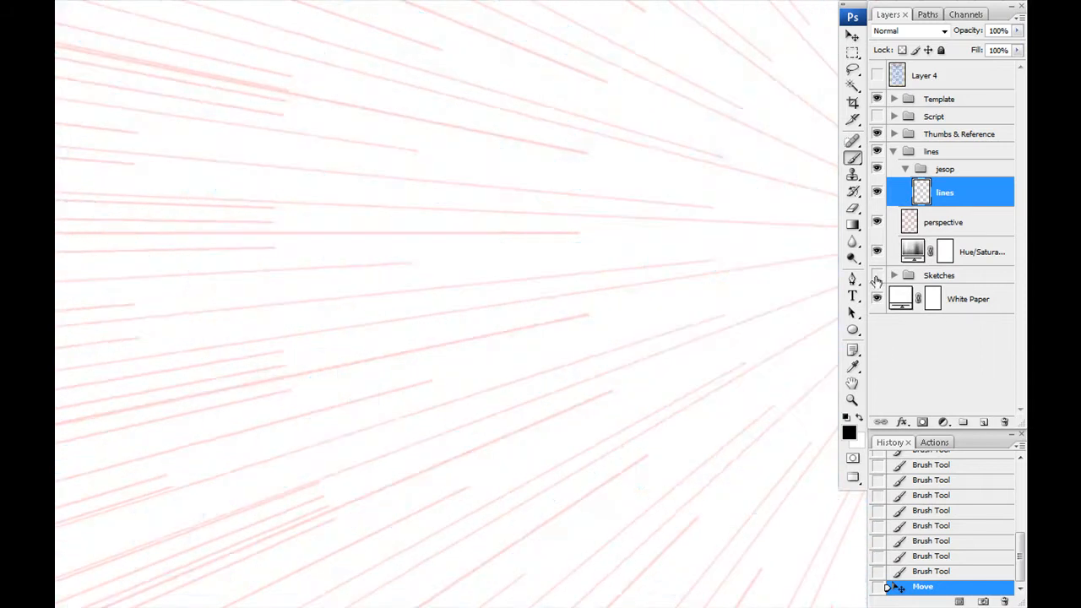
pyautogui.click(876, 277)
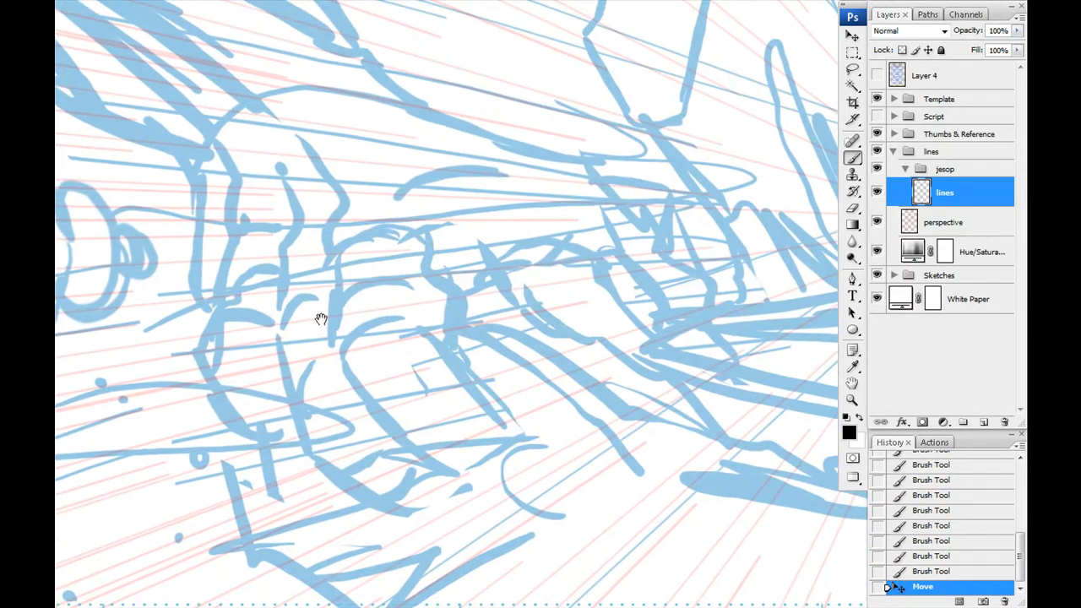
# - Ink the frontmost finger of the lower hand with its oval fingertip, knuckle curves and tendon lines
pyautogui.moveTo(418, 331); pyautogui.dragTo(365, 330)
pyautogui.moveTo(505, 432); pyautogui.dragTo(433, 327)
pyautogui.moveTo(424, 345); pyautogui.dragTo(455, 416)
pyautogui.moveTo(493, 422)
pyautogui.mouseDown()
pyautogui.moveTo(462, 356)
pyautogui.moveTo(502, 392)
pyautogui.mouseUp()
pyautogui.moveTo(368, 427); pyautogui.dragTo(427, 350)
pyautogui.moveTo(368, 366); pyautogui.dragTo(352, 236)
pyautogui.moveTo(332, 219); pyautogui.dragTo(314, 204)
pyautogui.moveTo(340, 195); pyautogui.dragTo(416, 283)
pyautogui.moveTo(416, 283); pyautogui.dragTo(419, 317)
pyautogui.moveTo(429, 307); pyautogui.dragTo(448, 328)
pyautogui.moveTo(423, 322); pyautogui.dragTo(428, 327)
pyautogui.moveTo(422, 363); pyautogui.dragTo(462, 202)
pyautogui.moveTo(347, 194); pyautogui.dragTo(528, 411)
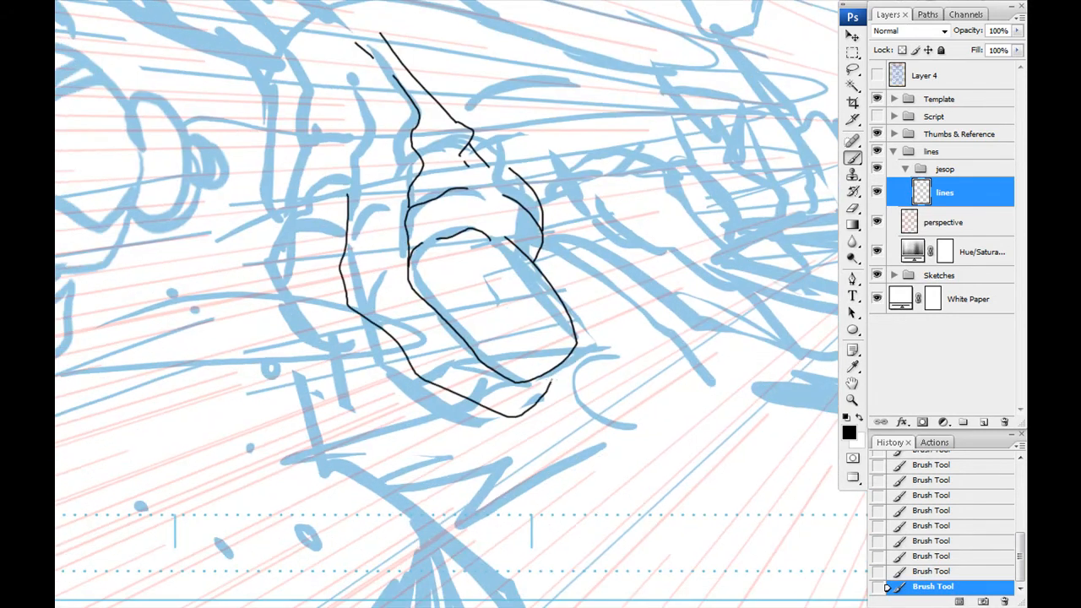
# - Undo the outer finger contour and ink the second finger with its rounded tip and knuckle lines
pyautogui.hotkey('ctrl', 'z')
pyautogui.moveTo(351, 343)
pyautogui.mouseDown()
pyautogui.moveTo(369, 347)
pyautogui.moveTo(379, 376)
pyautogui.mouseUp()
pyautogui.moveTo(378, 245)
pyautogui.mouseDown()
pyautogui.moveTo(391, 438)
pyautogui.moveTo(457, 416)
pyautogui.mouseUp()
pyautogui.moveTo(457, 416); pyautogui.dragTo(411, 302)
pyautogui.hotkey('ctrl', 'z')
pyautogui.moveTo(365, 270); pyautogui.dragTo(371, 137)
pyautogui.moveTo(360, 81)
pyautogui.mouseDown()
pyautogui.moveTo(408, 186)
pyautogui.moveTo(401, 96)
pyautogui.mouseUp()
pyautogui.moveTo(433, 131); pyautogui.dragTo(420, 223)
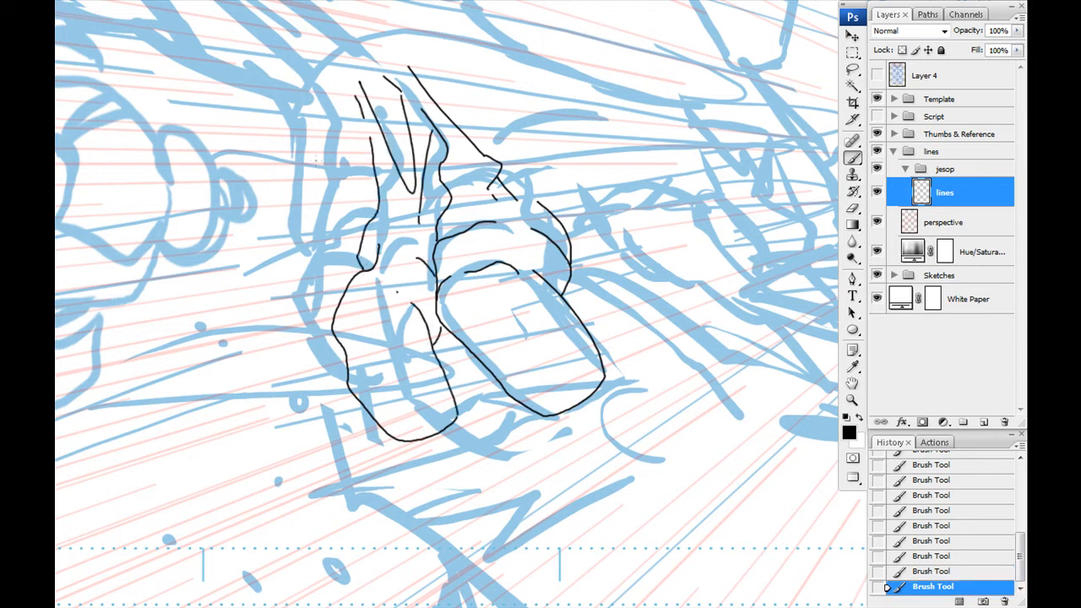
# - Ink the outermost finger of the lower hand and the long lines running up from its knuckles
pyautogui.moveTo(356, 95); pyautogui.dragTo(364, 117)
pyautogui.moveTo(282, 194); pyautogui.dragTo(424, 216)
pyautogui.moveTo(452, 144); pyautogui.dragTo(452, 231)
pyautogui.moveTo(478, 410); pyautogui.dragTo(505, 429)
pyautogui.moveTo(407, 251); pyautogui.dragTo(397, 410)
pyautogui.moveTo(404, 243); pyautogui.dragTo(433, 414)
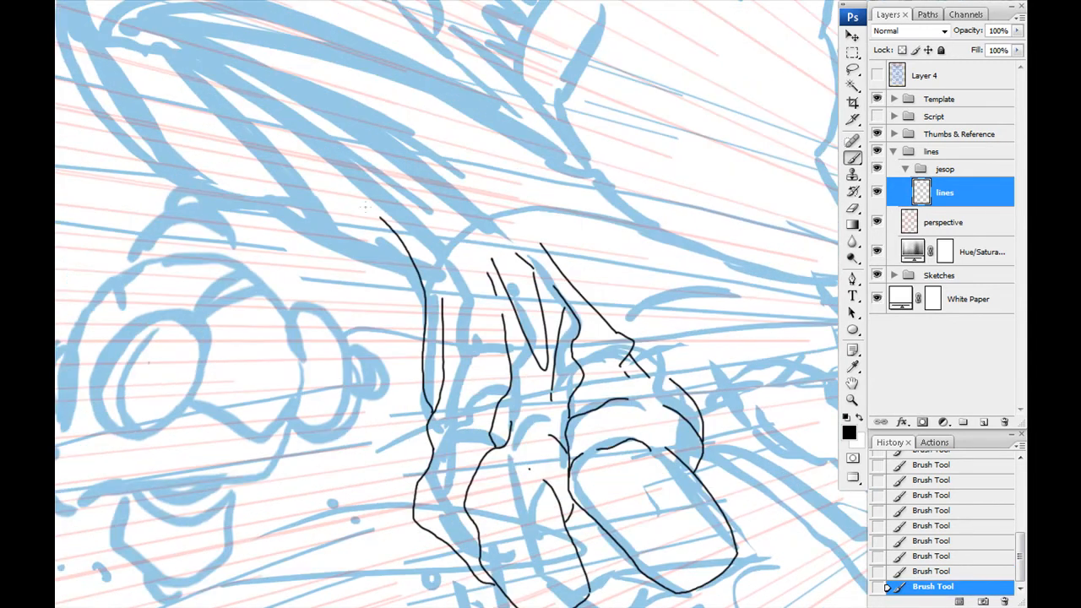
# - Ink the gap between the outer fingers, the wrist folds and the long contour across the back of the hand
pyautogui.moveTo(452, 244); pyautogui.dragTo(465, 297)
pyautogui.moveTo(435, 271); pyautogui.dragTo(394, 191)
pyautogui.moveTo(425, 239); pyautogui.dragTo(424, 348)
pyautogui.moveTo(427, 253)
pyautogui.mouseDown()
pyautogui.moveTo(464, 263)
pyautogui.moveTo(285, 275)
pyautogui.mouseUp()
pyautogui.moveTo(331, 174); pyautogui.dragTo(369, 250)
pyautogui.moveTo(367, 185); pyautogui.dragTo(550, 272)
pyautogui.moveTo(549, 272); pyautogui.dragTo(425, 201)
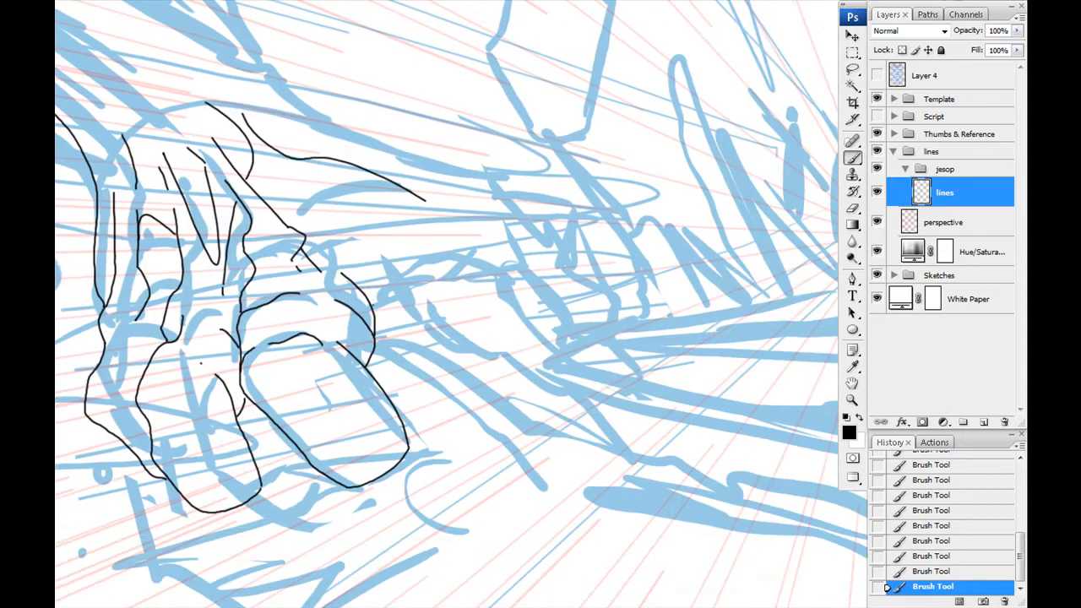
# - Ink the outline of the hand's extended thumb with its rounded tip and the curve joining the palm
pyautogui.moveTo(373, 304); pyautogui.dragTo(503, 282)
pyautogui.moveTo(502, 283); pyautogui.dragTo(466, 348)
pyautogui.moveTo(472, 274); pyautogui.dragTo(449, 348)
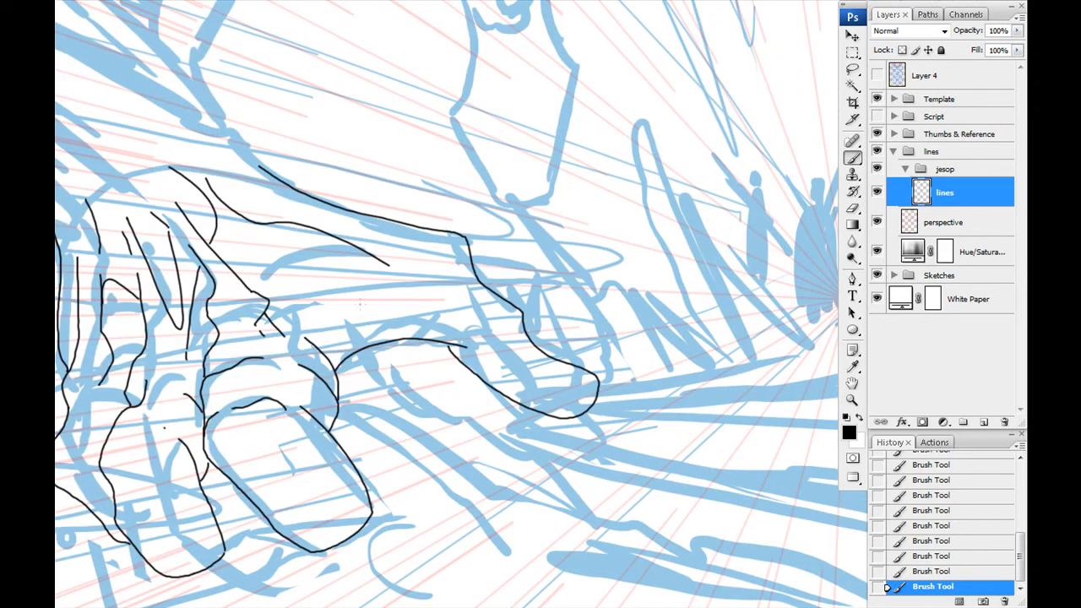
# - Undo the thumb's inner contour and redraw it as a curve running into the rounded tip
pyautogui.hotkey('ctrl', 'z')
pyautogui.moveTo(474, 276)
pyautogui.mouseDown()
pyautogui.moveTo(446, 406)
pyautogui.moveTo(422, 342)
pyautogui.moveTo(462, 303)
pyautogui.mouseUp()
pyautogui.hotkey('ctrl', 'z')
pyautogui.moveTo(462, 303)
pyautogui.mouseDown()
pyautogui.moveTo(482, 328)
pyautogui.moveTo(439, 384)
pyautogui.mouseUp()
pyautogui.hotkey('ctrl', 'alt', 'z')
pyautogui.moveTo(481, 330)
pyautogui.mouseDown()
pyautogui.moveTo(433, 370)
pyautogui.moveTo(421, 361)
pyautogui.mouseUp()
pyautogui.hotkey('ctrl', 'alt', 'z')
pyautogui.hotkey('ctrl', 'alt', 'z')
pyautogui.moveTo(462, 303); pyautogui.dragTo(433, 376)
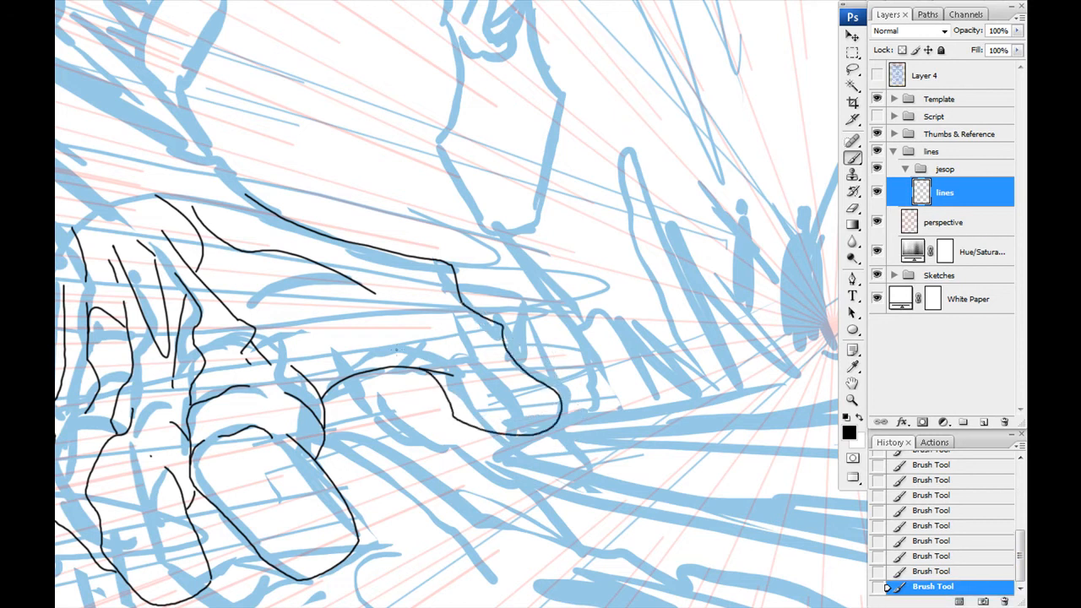
# - Ink the remaining contours around the hand and wrist, continuing into the limb above
pyautogui.click(887, 586)
pyautogui.moveTo(175, 236); pyautogui.dragTo(357, 297)
pyautogui.moveTo(258, 325); pyautogui.dragTo(287, 342)
pyautogui.moveTo(296, 348); pyautogui.dragTo(394, 416)
pyautogui.moveTo(422, 253); pyautogui.dragTo(501, 364)
pyautogui.moveTo(589, 361); pyautogui.dragTo(662, 447)
pyautogui.moveTo(507, 253); pyautogui.dragTo(630, 347)
pyautogui.moveTo(353, 203)
pyautogui.mouseDown()
pyautogui.moveTo(620, 373)
pyautogui.moveTo(278, 339)
pyautogui.mouseUp()
pyautogui.moveTo(286, 269); pyautogui.dragTo(484, 379)
pyautogui.moveTo(539, 426); pyautogui.dragTo(545, 432)
pyautogui.moveTo(549, 279); pyautogui.dragTo(523, 380)
pyautogui.moveTo(560, 262); pyautogui.dragTo(649, 406)
pyautogui.moveTo(650, 407); pyautogui.dragTo(622, 486)
pyautogui.moveTo(198, 394)
pyautogui.mouseDown()
pyautogui.moveTo(348, 228)
pyautogui.moveTo(535, 360)
pyautogui.mouseUp()
# - Undo the first trial stroke and ink the forearm's outer contours and muscle lines above the wrist
pyautogui.moveTo(284, 193); pyautogui.dragTo(402, 421)
pyautogui.hotkey('ctrl', 'z')
pyautogui.moveTo(361, 253); pyautogui.dragTo(383, 368)
pyautogui.moveTo(343, 208); pyautogui.dragTo(348, 222)
pyautogui.moveTo(365, 215); pyautogui.dragTo(417, 277)
pyautogui.moveTo(431, 473)
pyautogui.mouseDown()
pyautogui.moveTo(290, 203)
pyautogui.moveTo(466, 288)
pyautogui.mouseUp()
pyautogui.moveTo(328, 169); pyautogui.dragTo(350, 302)
# - Ink the rounded top of the bent forearm, its elbow folds and the bulging chest contour beside it
pyautogui.moveTo(512, 181); pyautogui.dragTo(382, 326)
pyautogui.moveTo(517, 394); pyautogui.dragTo(495, 416)
pyautogui.moveTo(524, 354); pyautogui.dragTo(489, 413)
pyautogui.moveTo(482, 161); pyautogui.dragTo(497, 443)
pyautogui.moveTo(299, 303); pyautogui.dragTo(464, 463)
pyautogui.moveTo(349, 355); pyautogui.dragTo(402, 248)
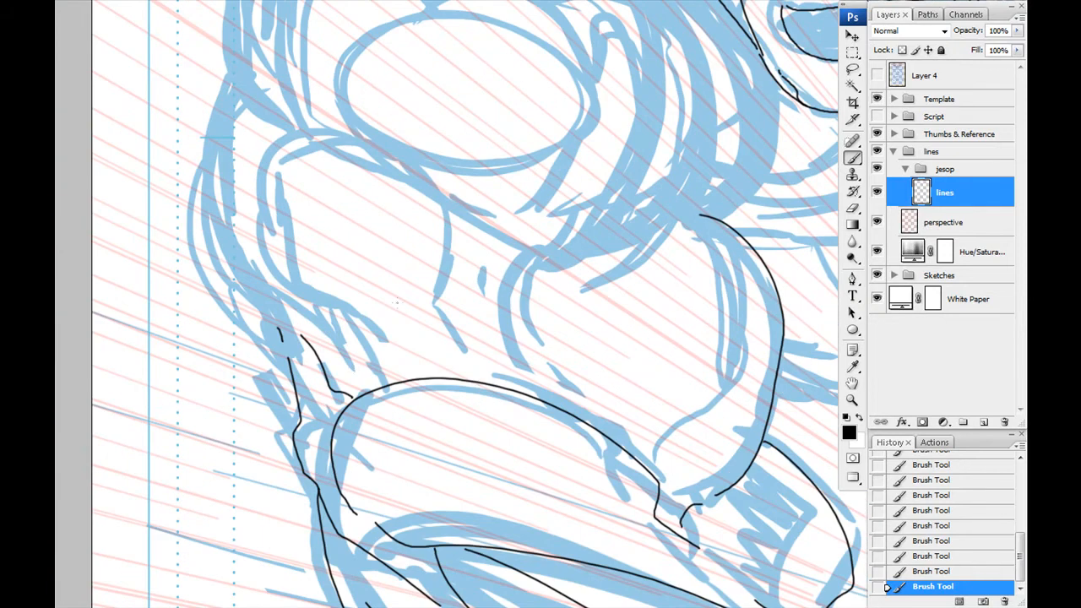
# - Ink the upper-arm muscle beneath the near shoulder and the folds where it meets the forearm
pyautogui.moveTo(342, 301); pyautogui.dragTo(239, 207)
pyautogui.moveTo(242, 143); pyautogui.dragTo(450, 292)
pyautogui.moveTo(364, 252); pyautogui.dragTo(505, 382)
pyautogui.moveTo(321, 372); pyautogui.dragTo(435, 348)
pyautogui.moveTo(410, 377); pyautogui.dragTo(367, 268)
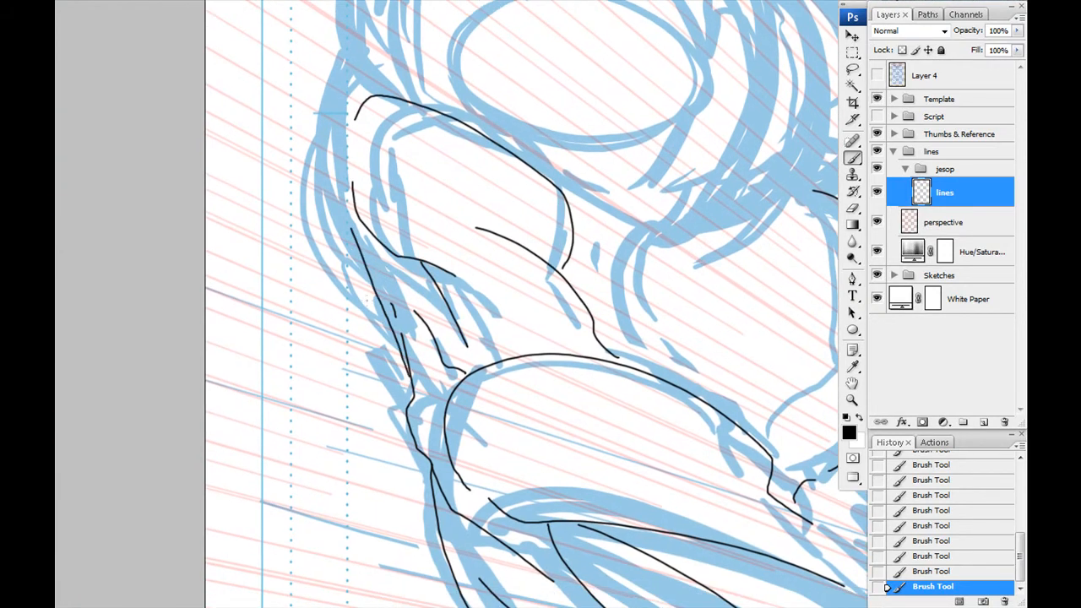
# - Ink the outer edge of the near arm and the round outline of its shoulder muscle, undoing the last stroke
pyautogui.moveTo(363, 319)
pyautogui.mouseDown()
pyautogui.moveTo(341, 42)
pyautogui.moveTo(232, 221)
pyautogui.mouseUp()
pyautogui.moveTo(272, 279)
pyautogui.mouseDown()
pyautogui.moveTo(420, 57)
pyautogui.moveTo(450, 389)
pyautogui.mouseUp()
pyautogui.moveTo(564, 417); pyautogui.dragTo(571, 108)
pyautogui.moveTo(585, 103)
pyautogui.mouseDown()
pyautogui.moveTo(636, 115)
pyautogui.moveTo(686, 168)
pyautogui.mouseUp()
pyautogui.moveTo(700, 185); pyautogui.dragTo(645, 385)
pyautogui.moveTo(656, 337); pyautogui.dragTo(486, 302)
pyautogui.hotkey('ctrl', 'z')
# - Ink the layered curves between the near shoulder and the neck, with the trapezius line rising to the ear
pyautogui.moveTo(528, 152); pyautogui.dragTo(479, 346)
pyautogui.moveTo(509, 285); pyautogui.dragTo(370, 296)
pyautogui.moveTo(412, 329); pyautogui.dragTo(510, 252)
pyautogui.moveTo(115, 245); pyautogui.dragTo(341, 324)
pyautogui.moveTo(187, 207); pyautogui.dragTo(380, 348)
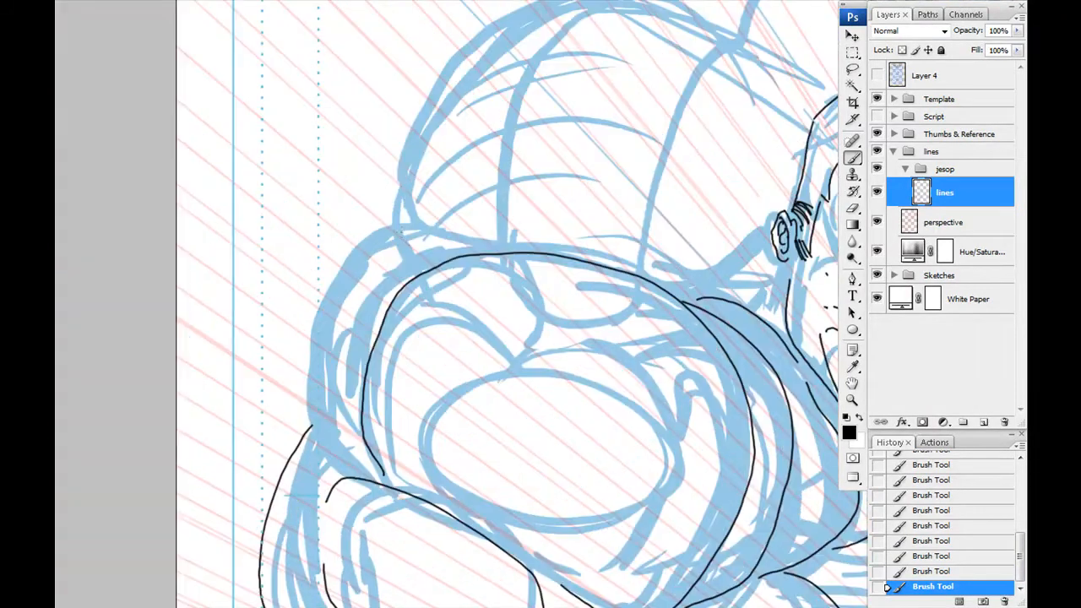
pyautogui.moveTo(491, 381)
pyautogui.mouseDown()
pyautogui.moveTo(376, 364)
pyautogui.moveTo(174, 455)
pyautogui.mouseUp()
pyautogui.moveTo(358, 364); pyautogui.dragTo(451, 317)
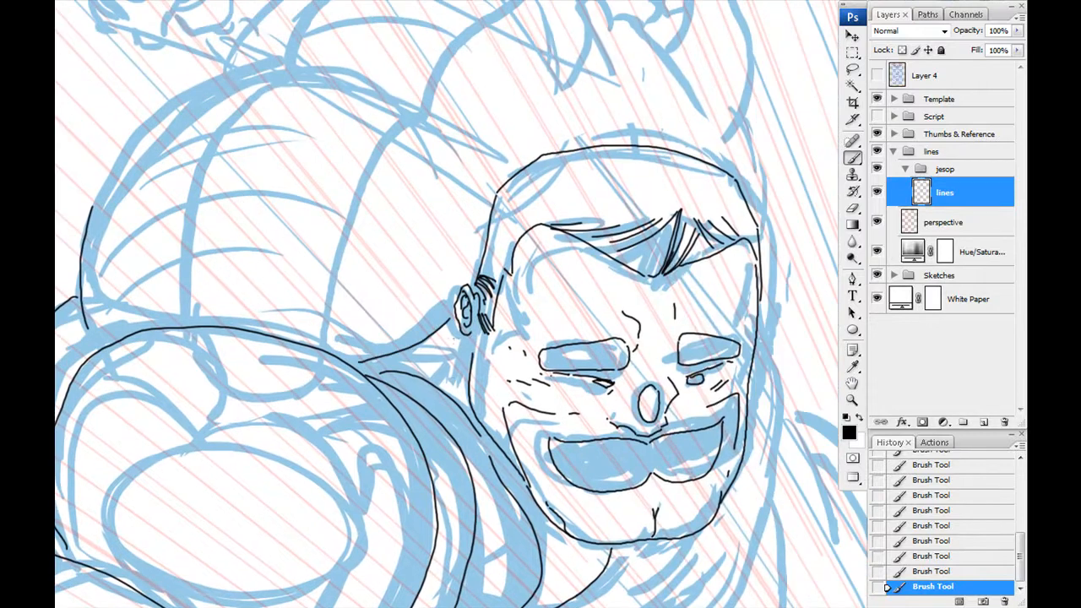
# - Ink the back contour behind the shoulder and the neck and collar curves around the chin
pyautogui.moveTo(338, 177); pyautogui.dragTo(426, 358)
pyautogui.moveTo(182, 386)
pyautogui.mouseDown()
pyautogui.moveTo(198, 360)
pyautogui.moveTo(498, 285)
pyautogui.mouseUp()
pyautogui.moveTo(456, 253); pyautogui.dragTo(356, 350)
pyautogui.moveTo(205, 355)
pyautogui.mouseDown()
pyautogui.moveTo(255, 276)
pyautogui.moveTo(576, 316)
pyautogui.mouseUp()
pyautogui.moveTo(596, 602); pyautogui.dragTo(512, 68)
pyautogui.moveTo(653, 67)
pyautogui.mouseDown()
pyautogui.moveTo(667, 266)
pyautogui.moveTo(441, 416)
pyautogui.mouseUp()
pyautogui.moveTo(636, 267); pyautogui.dragTo(619, 309)
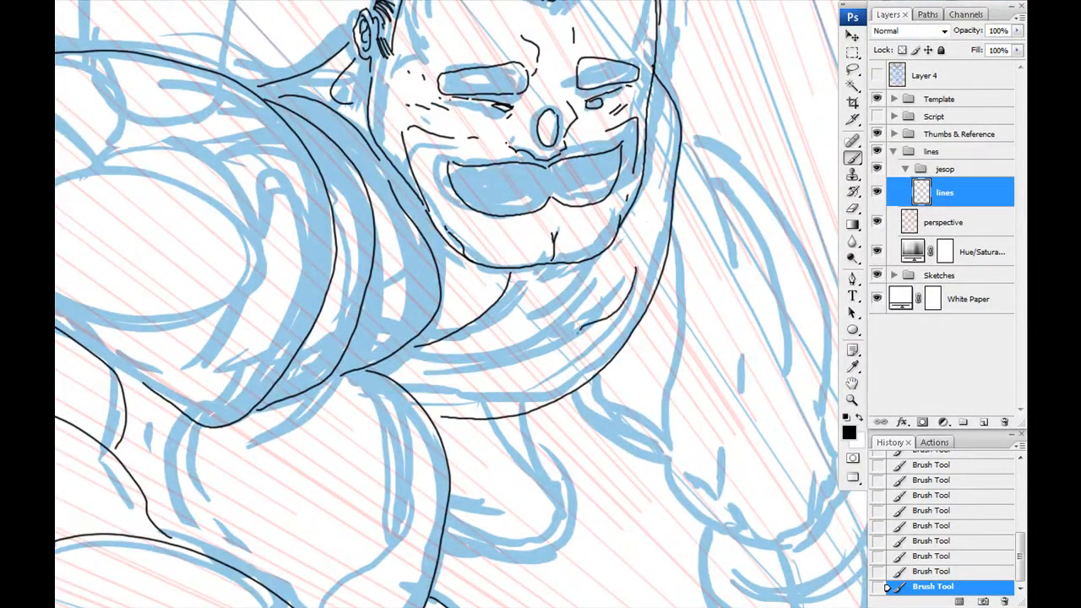
# - Ink the remaining neck folds and the inner contour of the far arm down to its cupped elbow
pyautogui.moveTo(674, 185); pyautogui.dragTo(458, 402)
pyautogui.moveTo(477, 29); pyautogui.dragTo(451, 171)
pyautogui.moveTo(554, 605)
pyautogui.mouseDown()
pyautogui.moveTo(396, 329)
pyautogui.moveTo(345, 409)
pyautogui.mouseUp()
pyautogui.moveTo(542, 485); pyautogui.dragTo(496, 418)
pyautogui.moveTo(460, 387)
pyautogui.mouseDown()
pyautogui.moveTo(490, 413)
pyautogui.moveTo(553, 407)
pyautogui.mouseUp()
pyautogui.moveTo(513, 396); pyautogui.dragTo(527, 397)
pyautogui.moveTo(539, 396); pyautogui.dragTo(553, 357)
pyautogui.moveTo(553, 356); pyautogui.dragTo(556, 416)
pyautogui.moveTo(465, 416); pyautogui.dragTo(489, 439)
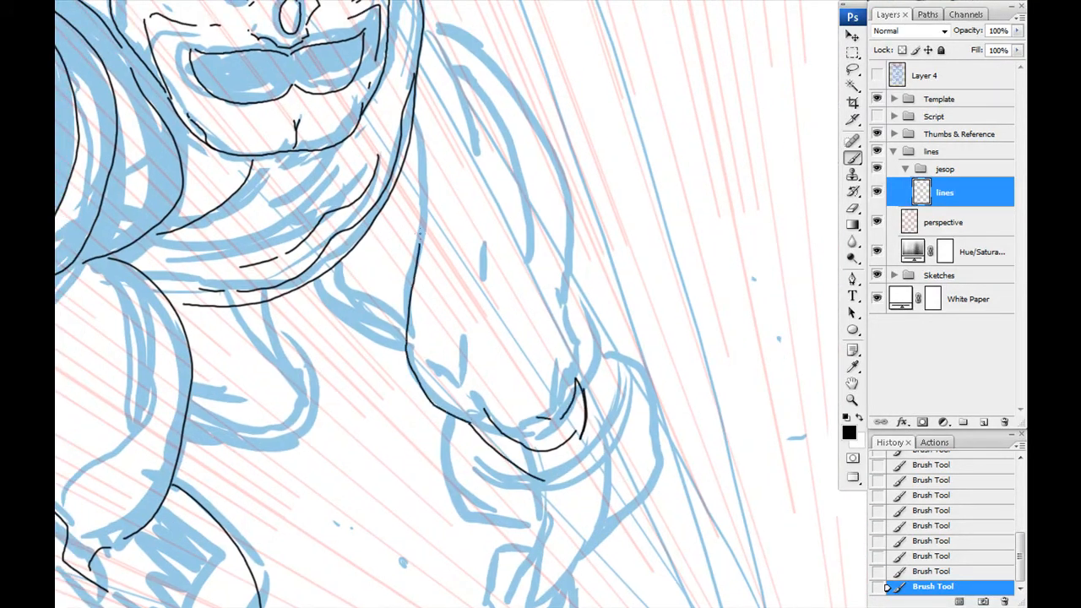
# - Ink the far arm's shoulder and outer upper-arm contours down toward the elbow
pyautogui.moveTo(406, 333); pyautogui.dragTo(417, 133)
pyautogui.moveTo(417, 133); pyautogui.dragTo(445, 201)
pyautogui.moveTo(441, 280); pyautogui.dragTo(447, 341)
pyautogui.moveTo(458, 173); pyautogui.dragTo(598, 456)
pyautogui.moveTo(528, 386); pyautogui.dragTo(495, 534)
pyautogui.moveTo(544, 486); pyautogui.dragTo(591, 494)
pyautogui.moveTo(551, 336); pyautogui.dragTo(636, 533)
pyautogui.moveTo(514, 241); pyautogui.dragTo(562, 342)
# - Ink the muscle lines inside the far arm and the bulge around its elbow, undoing the last stroke
pyautogui.moveTo(462, 154); pyautogui.dragTo(619, 422)
pyautogui.moveTo(541, 541); pyautogui.dragTo(491, 237)
pyautogui.moveTo(573, 296); pyautogui.dragTo(564, 305)
pyautogui.moveTo(583, 182)
pyautogui.mouseDown()
pyautogui.moveTo(609, 185)
pyautogui.moveTo(574, 394)
pyautogui.mouseUp()
pyautogui.moveTo(602, 296); pyautogui.dragTo(545, 453)
pyautogui.moveTo(525, 361); pyautogui.dragTo(511, 435)
pyautogui.moveTo(488, 287); pyautogui.dragTo(517, 366)
pyautogui.moveTo(445, 249)
pyautogui.mouseDown()
pyautogui.moveTo(517, 409)
pyautogui.moveTo(471, 320)
pyautogui.mouseUp()
pyautogui.hotkey('ctrl', 'z')
# - Undo the misplaced forearm stroke and ink the far forearm's tapering sides down to the wrist
pyautogui.moveTo(420, 142)
pyautogui.mouseDown()
pyautogui.moveTo(485, 292)
pyautogui.moveTo(551, 500)
pyautogui.moveTo(498, 553)
pyautogui.mouseUp()
pyautogui.hotkey('ctrl', 'z')
pyautogui.moveTo(539, 355); pyautogui.dragTo(539, 521)
pyautogui.moveTo(538, 529)
pyautogui.mouseDown()
pyautogui.moveTo(479, 527)
pyautogui.moveTo(436, 446)
pyautogui.mouseUp()
pyautogui.moveTo(436, 445); pyautogui.dragTo(444, 292)
pyautogui.moveTo(470, 276); pyautogui.dragTo(447, 288)
pyautogui.moveTo(454, 386); pyautogui.dragTo(601, 553)
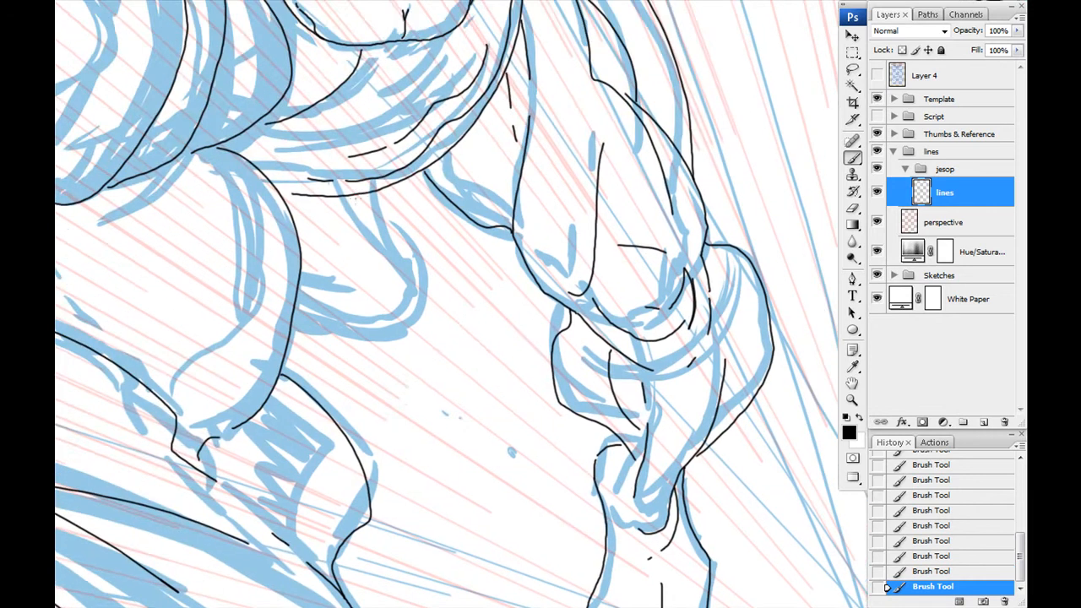
# - Ink the rounded pectoral shape below the collar, between the chest bulge and the far arm, undoing surplus strokes
pyautogui.moveTo(428, 356); pyautogui.dragTo(301, 343)
pyautogui.moveTo(292, 337); pyautogui.dragTo(404, 332)
pyautogui.moveTo(318, 218); pyautogui.dragTo(444, 323)
pyautogui.hotkey('ctrl', 'z')
pyautogui.hotkey('ctrl', 'z')
pyautogui.hotkey('ctrl', 'z')
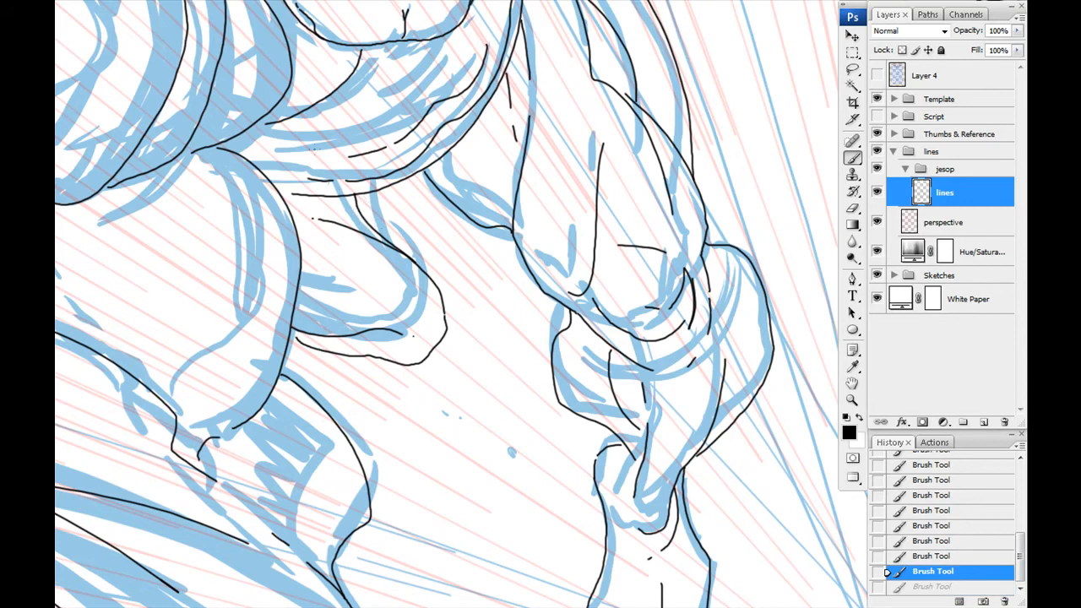
# - Hide the Sketches group to examine the inked line work of the whole figure, and show the group again
pyautogui.moveTo(406, 254); pyautogui.dragTo(555, 440)
pyautogui.click(877, 275)
pyautogui.moveTo(507, 406); pyautogui.dragTo(581, 201)
pyautogui.hotkey('ctrl', '-')
pyautogui.hotkey('ctrl', '-')
pyautogui.hotkey('ctrl', '-')
pyautogui.hotkey('ctrl', '-')
pyautogui.moveTo(344, 340); pyautogui.dragTo(289, 325)
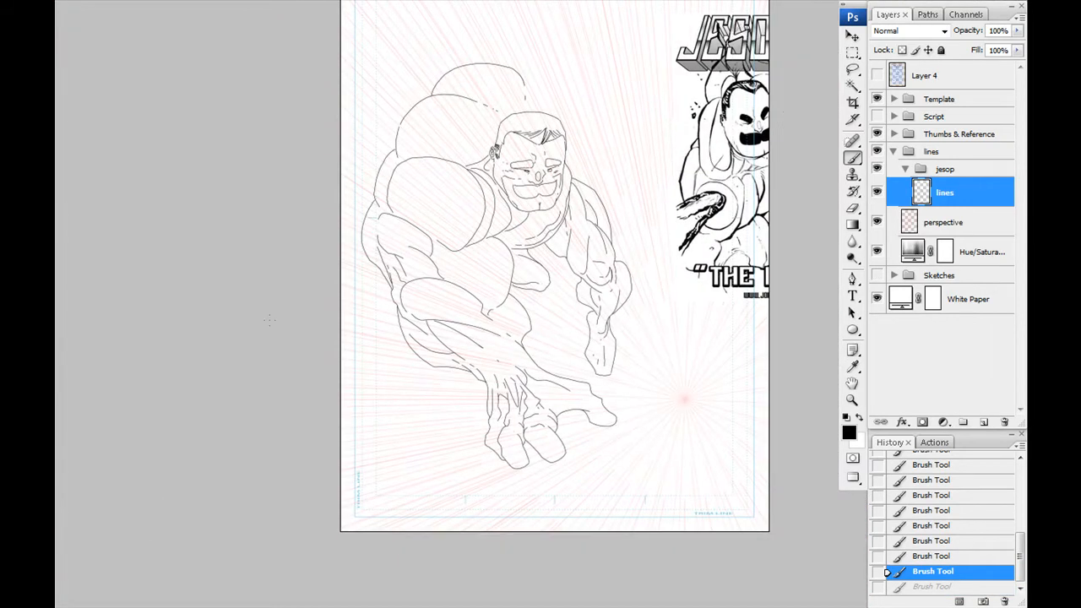
pyautogui.hotkey('ctrl', '+')
pyautogui.hotkey('ctrl', '+')
pyautogui.moveTo(327, 237)
pyautogui.mouseDown()
pyautogui.moveTo(345, 331)
pyautogui.moveTo(393, 357)
pyautogui.mouseUp()
pyautogui.moveTo(321, 379)
pyautogui.mouseDown()
pyautogui.moveTo(263, 242)
pyautogui.moveTo(277, 239)
pyautogui.mouseUp()
pyautogui.moveTo(226, 56); pyautogui.dragTo(259, 379)
pyautogui.hotkey('ctrl', '+')
pyautogui.hotkey('ctrl', '+')
pyautogui.click(877, 276)
# - Ink the base of the raised arm where it rises behind the head and back
pyautogui.moveTo(512, 199)
pyautogui.mouseDown()
pyautogui.moveTo(507, 430)
pyautogui.moveTo(508, 85)
pyautogui.mouseUp()
pyautogui.moveTo(357, 416)
pyautogui.mouseDown()
pyautogui.moveTo(446, 408)
pyautogui.moveTo(565, 336)
pyautogui.mouseUp()
pyautogui.moveTo(523, 278); pyautogui.dragTo(442, 379)
pyautogui.moveTo(482, 449); pyautogui.dragTo(554, 50)
pyautogui.moveTo(567, 240)
pyautogui.mouseDown()
pyautogui.moveTo(563, 380)
pyautogui.moveTo(548, 355)
pyautogui.mouseUp()
# - Pick a tip preset for the Eraser and return to the Brush tool
pyautogui.press('e')
pyautogui.rightClick(551, 379)
pyautogui.doubleClick(619, 496)
pyautogui.press('b')
# - Ink the nested shoulder muscle contours of the raised arm above the head
pyautogui.moveTo(490, 102)
pyautogui.mouseDown()
pyautogui.moveTo(585, 378)
pyautogui.moveTo(635, 438)
pyautogui.mouseUp()
pyautogui.moveTo(474, 286); pyautogui.dragTo(589, 398)
pyautogui.moveTo(575, 287); pyautogui.dragTo(548, 347)
pyautogui.moveTo(543, 268); pyautogui.dragTo(531, 399)
pyautogui.moveTo(445, 169); pyautogui.dragTo(543, 268)
pyautogui.moveTo(569, 377); pyautogui.dragTo(584, 433)
pyautogui.moveTo(615, 508)
pyautogui.mouseDown()
pyautogui.moveTo(610, 369)
pyautogui.moveTo(569, 287)
pyautogui.mouseUp()
# - Ink the raised arm's outer upper-arm bulge and the crease lines at its elbow
pyautogui.moveTo(482, 254); pyautogui.dragTo(628, 343)
pyautogui.moveTo(445, 383); pyautogui.dragTo(584, 266)
pyautogui.moveTo(382, 388); pyautogui.dragTo(548, 267)
pyautogui.moveTo(661, 412)
pyautogui.mouseDown()
pyautogui.moveTo(439, 347)
pyautogui.moveTo(443, 473)
pyautogui.mouseUp()
pyautogui.moveTo(232, 351); pyautogui.dragTo(482, 270)
pyautogui.moveTo(374, 245); pyautogui.dragTo(435, 245)
pyautogui.moveTo(469, 242); pyautogui.dragTo(476, 239)
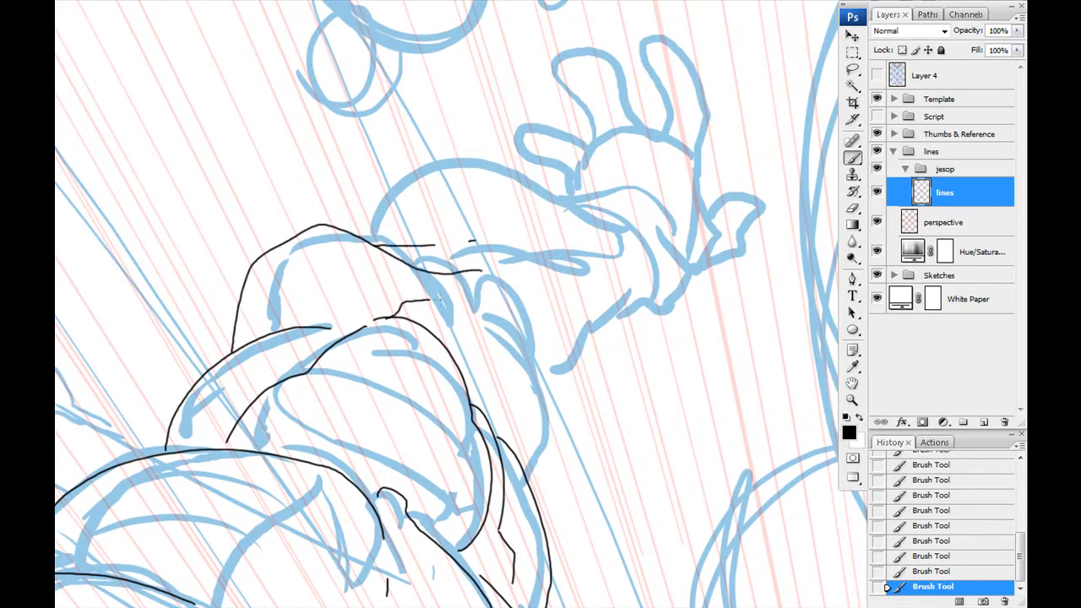
# - Ink the raised forearm's upper and lower contours, its inner muscle line and the rounded wrist end
pyautogui.moveTo(573, 409); pyautogui.dragTo(524, 296)
pyautogui.moveTo(523, 295); pyautogui.dragTo(539, 377)
pyautogui.moveTo(412, 307); pyautogui.dragTo(706, 377)
pyautogui.moveTo(507, 348); pyautogui.dragTo(647, 375)
pyautogui.moveTo(502, 297)
pyautogui.mouseDown()
pyautogui.moveTo(620, 303)
pyautogui.moveTo(547, 130)
pyautogui.mouseUp()
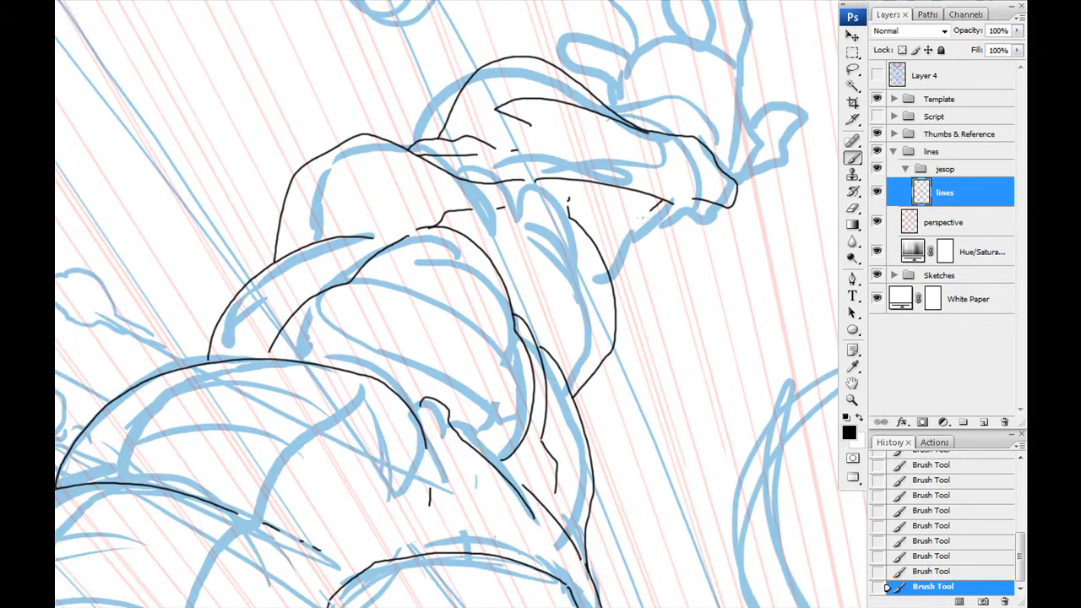
# - Redraw the contour under the raised wrist and ink the heel, edge and tendon lines of the open hand
pyautogui.moveTo(664, 199); pyautogui.dragTo(612, 296)
pyautogui.hotkey('ctrl', 'z')
pyautogui.moveTo(652, 199); pyautogui.dragTo(585, 270)
pyautogui.moveTo(585, 274); pyautogui.dragTo(546, 359)
pyautogui.moveTo(583, 274)
pyautogui.mouseDown()
pyautogui.moveTo(634, 292)
pyautogui.moveTo(697, 236)
pyautogui.mouseUp()
pyautogui.moveTo(692, 216); pyautogui.dragTo(693, 342)
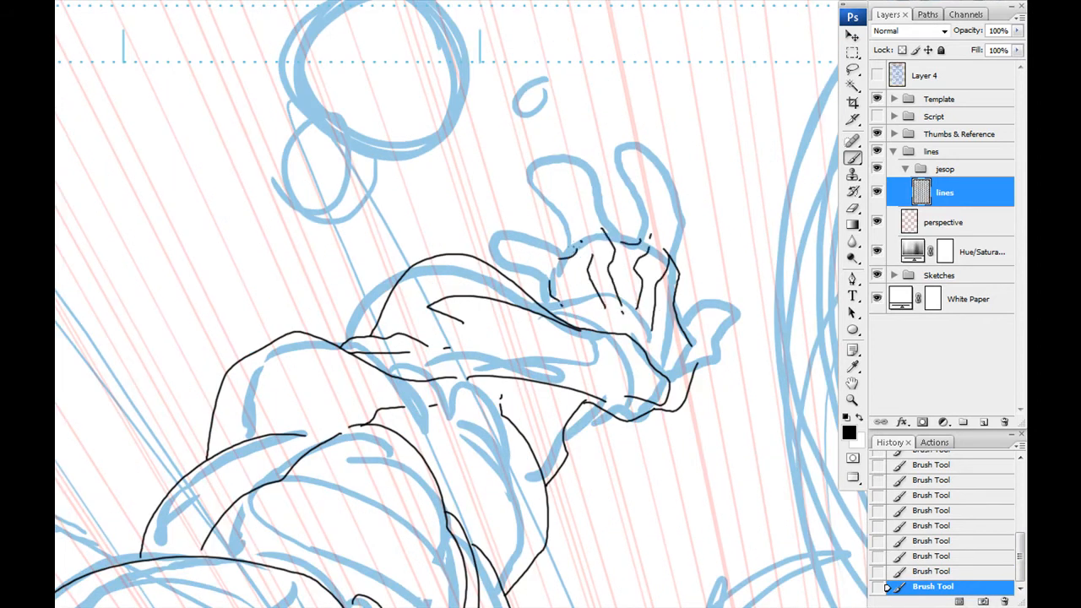
# - Ink the fingers and thumb of the raised open hand, including the finger creases
pyautogui.moveTo(747, 302); pyautogui.dragTo(679, 324)
pyautogui.moveTo(676, 255); pyautogui.dragTo(685, 346)
pyautogui.moveTo(567, 254); pyautogui.dragTo(582, 331)
pyautogui.moveTo(565, 334); pyautogui.dragTo(571, 365)
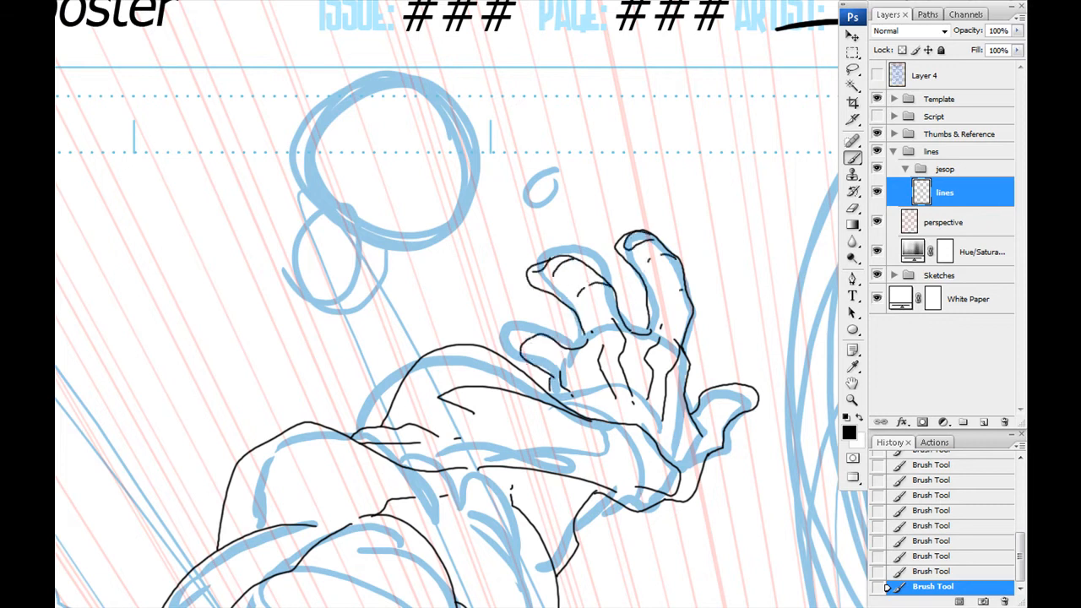
# - Create a new layer above the lines layer in the jesop group for the near shoulder's oval
pyautogui.moveTo(351, 408); pyautogui.dragTo(374, 247)
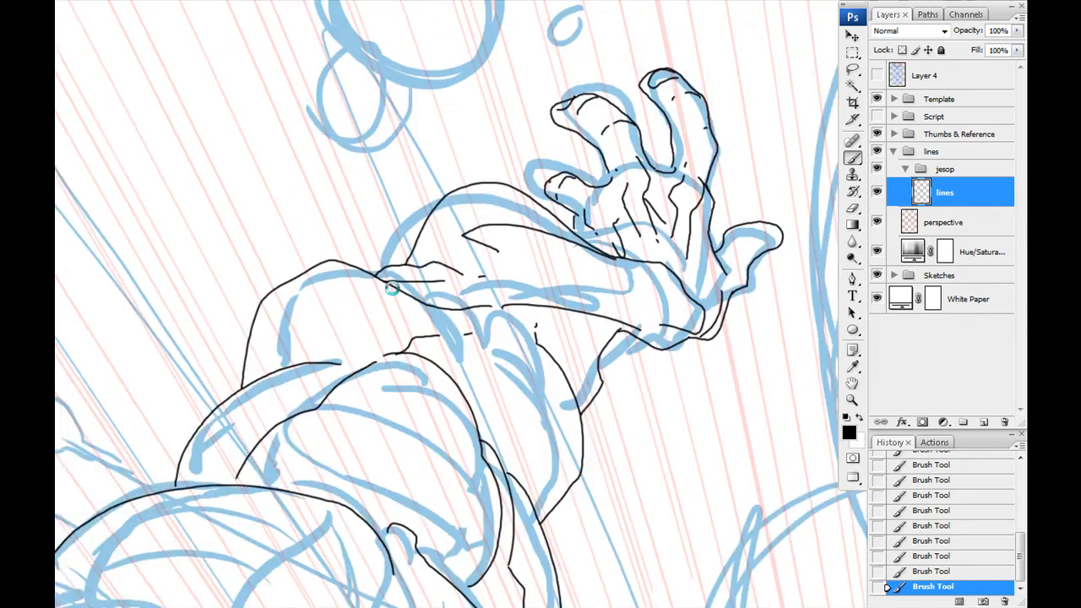
pyautogui.moveTo(424, 558); pyautogui.dragTo(456, 220)
pyautogui.moveTo(273, 455); pyautogui.dragTo(338, 261)
pyautogui.hotkey('ctrl', 'alt', 'shift', 'n')
pyautogui.moveTo(61, 408)
pyautogui.mouseDown()
pyautogui.moveTo(355, 347)
pyautogui.moveTo(445, 375)
pyautogui.mouseUp()
pyautogui.moveTo(385, 362); pyautogui.dragTo(433, 395)
pyautogui.hotkey('ctrl', 'alt', 'z')
pyautogui.moveTo(400, 371)
pyautogui.mouseDown()
pyautogui.moveTo(409, 397)
pyautogui.moveTo(347, 345)
pyautogui.mouseUp()
pyautogui.hotkey('ctrl', 'alt', 'z')
pyautogui.hotkey('ctrl', 'alt', 'z')
# - Draw an elliptical marquee selection over the oval on the near shoulder and move it over the sketched shape
pyautogui.click(853, 52)
pyautogui.click(917, 67)
pyautogui.moveTo(419, 292); pyautogui.dragTo(402, 349)
pyautogui.moveTo(520, 351); pyautogui.dragTo(191, 511)
pyautogui.moveTo(263, 427); pyautogui.dragTo(328, 386)
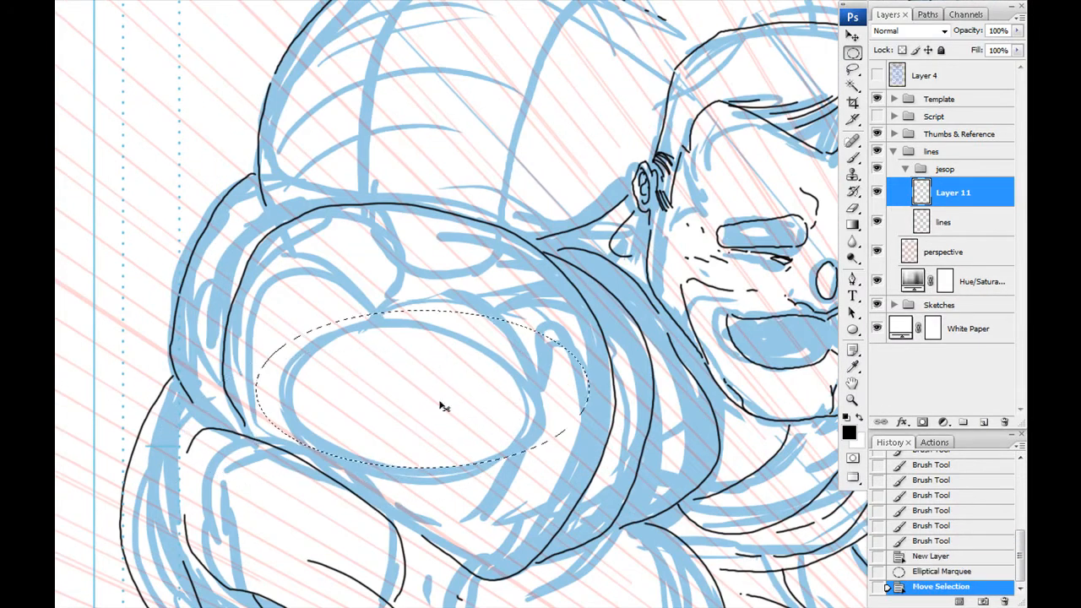
# - Drop the elliptical selection and create a circular path with the Ellipse tool over the near shoulder's sketched oval
pyautogui.hotkey('ctrl', 'd')
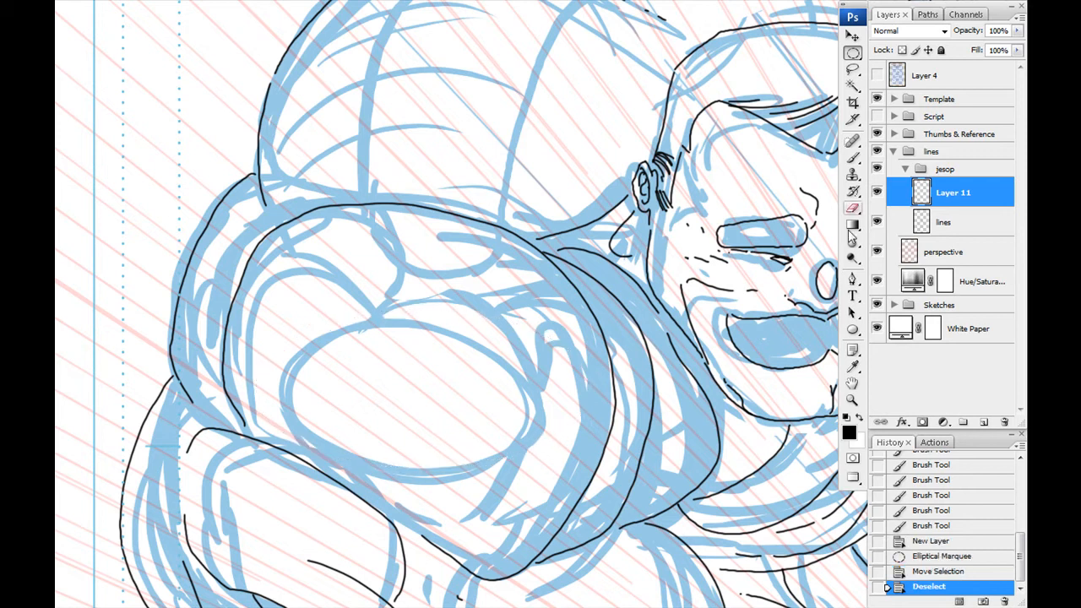
pyautogui.click(852, 282)
pyautogui.moveTo(400, 374); pyautogui.dragTo(546, 543)
pyautogui.moveTo(394, 413); pyautogui.dragTo(413, 378)
pyautogui.hotkey('ctrl', 'z')
pyautogui.press('a')
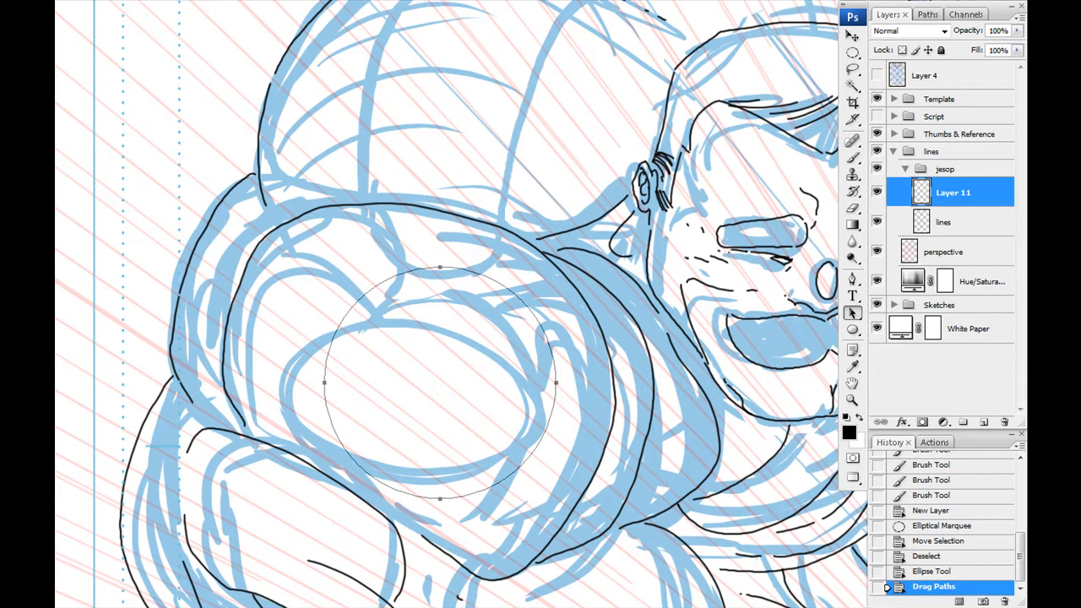
# - Rotate and scale the circular path to follow the tilt of the near shoulder
pyautogui.hotkey('ctrl', 't')
pyautogui.moveTo(325, 499); pyautogui.dragTo(296, 490)
pyautogui.hotkey('ctrl', 'z')
pyautogui.moveTo(325, 267); pyautogui.dragTo(354, 246)
pyautogui.moveTo(325, 500); pyautogui.dragTo(239, 447)
pyautogui.press('Return')
pyautogui.hotkey('ctrl', 't')
pyautogui.moveTo(292, 528); pyautogui.dragTo(258, 495)
pyautogui.moveTo(331, 421)
pyautogui.mouseDown()
pyautogui.moveTo(308, 414)
pyautogui.moveTo(318, 417)
pyautogui.mouseUp()
pyautogui.press('Return')
# - Refine the shoulder oval's shape with another path transform, stroke the path in black, and display the sketches again
pyautogui.hotkey('ctrl', 't')
pyautogui.moveTo(426, 497); pyautogui.dragTo(426, 473)
pyautogui.moveTo(432, 507); pyautogui.dragTo(409, 507)
pyautogui.moveTo(524, 491); pyautogui.dragTo(533, 503)
pyautogui.moveTo(498, 464); pyautogui.dragTo(501, 453)
pyautogui.moveTo(365, 483); pyautogui.dragTo(356, 478)
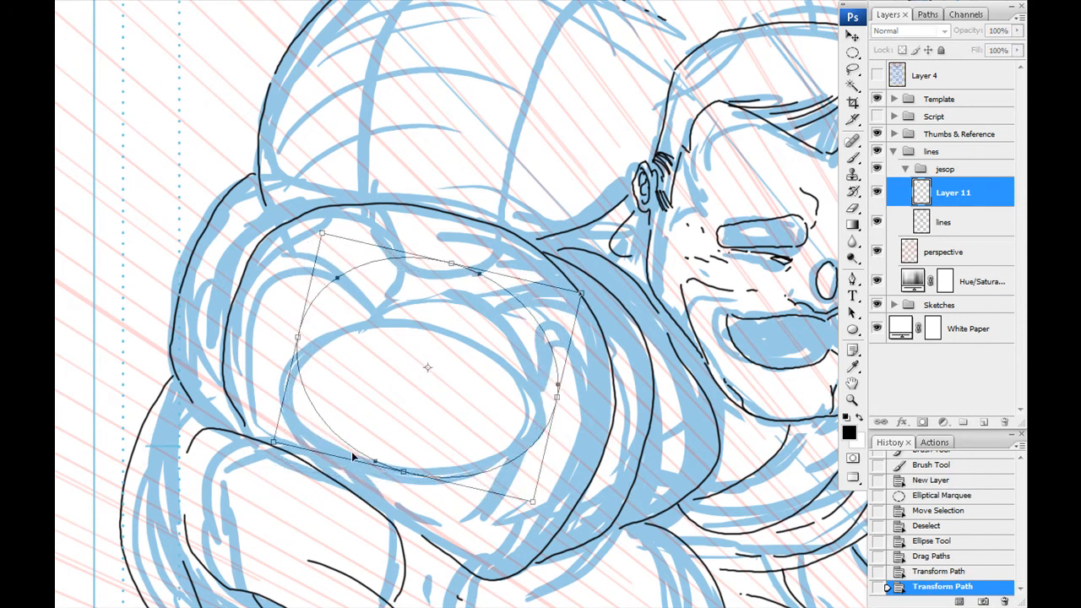
pyautogui.press('Return')
pyautogui.rightClick(326, 406)
pyautogui.click(355, 512)
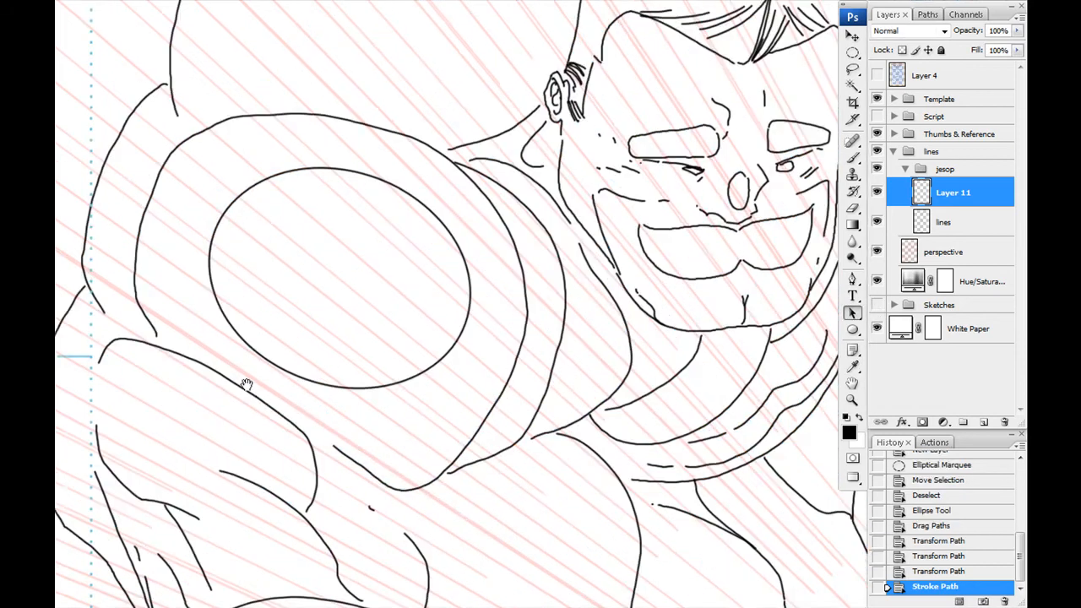
pyautogui.click(878, 305)
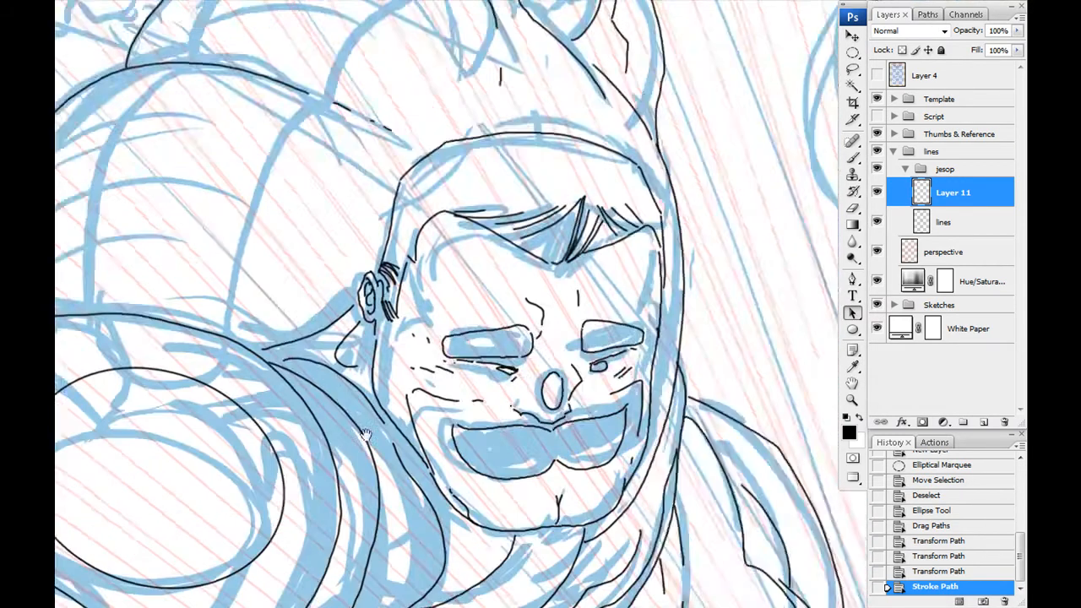
# - Create a new layer and fit an elliptical path to the oval on the raised arm's shoulder
pyautogui.hotkey('ctrl', 'shift', 'alt', 'n')
pyautogui.hotkey('ctrl', 'z')
pyautogui.moveTo(581, 280); pyautogui.dragTo(268, 453)
pyautogui.hotkey('ctrl', 't')
pyautogui.moveTo(437, 453)
pyautogui.mouseDown()
pyautogui.moveTo(395, 456)
pyautogui.moveTo(378, 422)
pyautogui.mouseUp()
pyautogui.moveTo(463, 466); pyautogui.dragTo(420, 444)
pyautogui.moveTo(448, 394); pyautogui.dragTo(479, 380)
pyautogui.moveTo(612, 441); pyautogui.dragTo(599, 423)
pyautogui.moveTo(488, 361); pyautogui.dragTo(497, 369)
pyautogui.press('Return')
# - Stroke the raised shoulder's elliptical path in black and delete the path
pyautogui.rightClick(462, 386)
pyautogui.click(520, 513)
pyautogui.press('Return')
pyautogui.press('Delete')
# - Erase the hidden part of the raised shoulder's oval and clean up the overlapping contour on the lines layer
pyautogui.click(853, 210)
pyautogui.click(442, 355)
pyautogui.rightClick(457, 393)
pyautogui.doubleClick(554, 503)
pyautogui.moveTo(439, 365); pyautogui.dragTo(428, 351)
pyautogui.moveTo(429, 351); pyautogui.dragTo(439, 359)
pyautogui.click(922, 253)
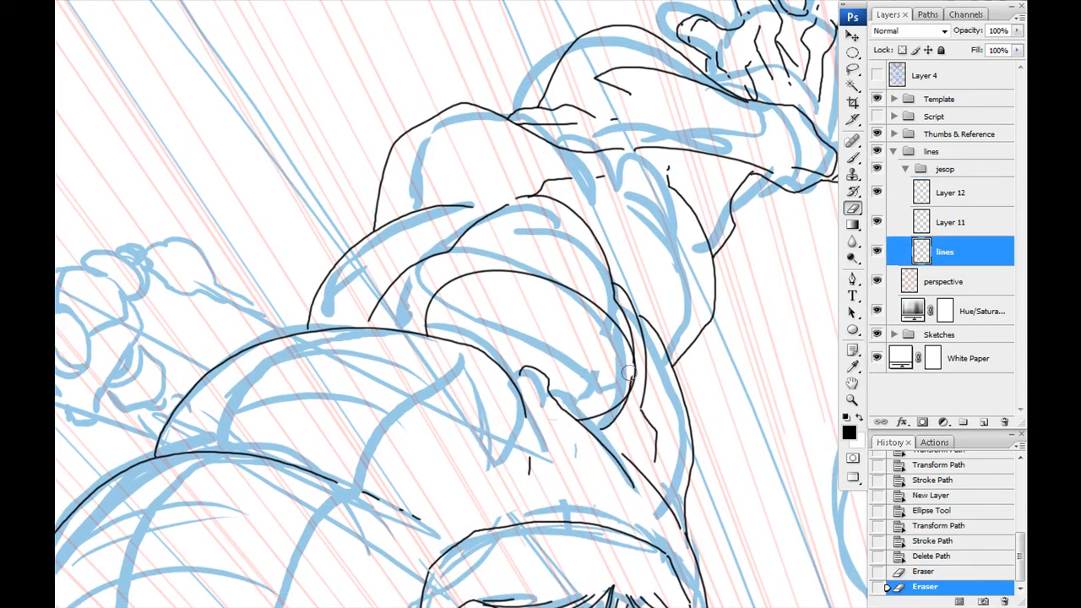
pyautogui.moveTo(333, 379); pyautogui.dragTo(485, 201)
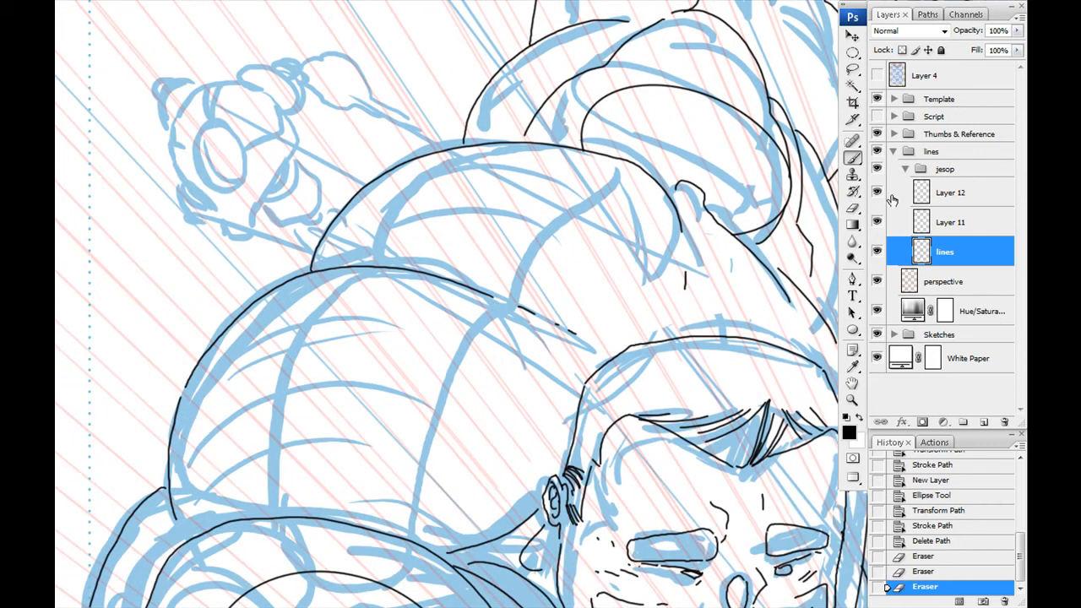
# - Create a new layer above the oval layers and ink the rounded panel outlines inside the two humps behind the head
pyautogui.click(948, 201)
pyautogui.click(984, 422)
pyautogui.moveTo(417, 372); pyautogui.dragTo(478, 234)
pyautogui.moveTo(567, 178); pyautogui.dragTo(493, 264)
pyautogui.hotkey('ctrl', 'z')
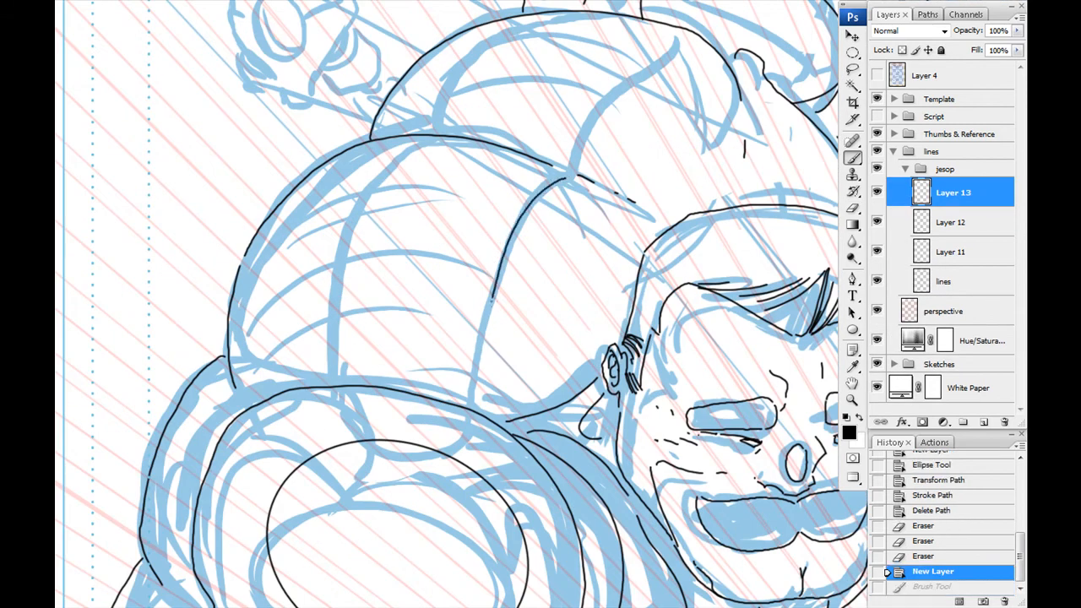
pyautogui.moveTo(392, 157); pyautogui.dragTo(429, 135)
pyautogui.moveTo(435, 128); pyautogui.dragTo(484, 393)
pyautogui.moveTo(731, 371); pyautogui.dragTo(621, 440)
pyautogui.hotkey('ctrl', 'z')
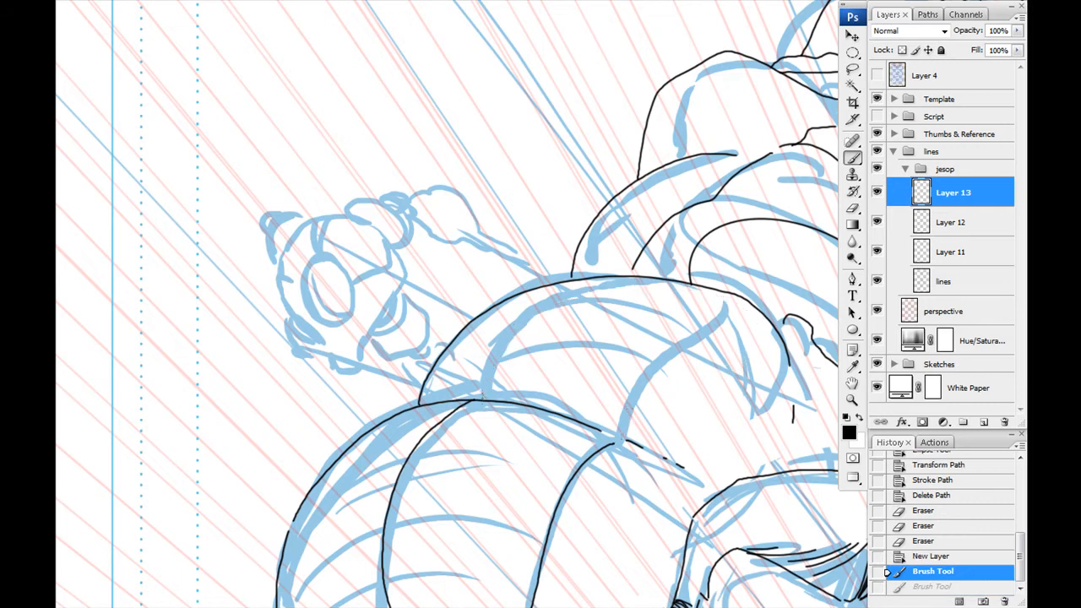
pyautogui.moveTo(745, 335); pyautogui.dragTo(622, 439)
pyautogui.moveTo(620, 498); pyautogui.dragTo(472, 337)
# - On the lines layer, erase and redraw the contour at the end of the upper hump above the head
pyautogui.click(945, 288)
pyautogui.press('e')
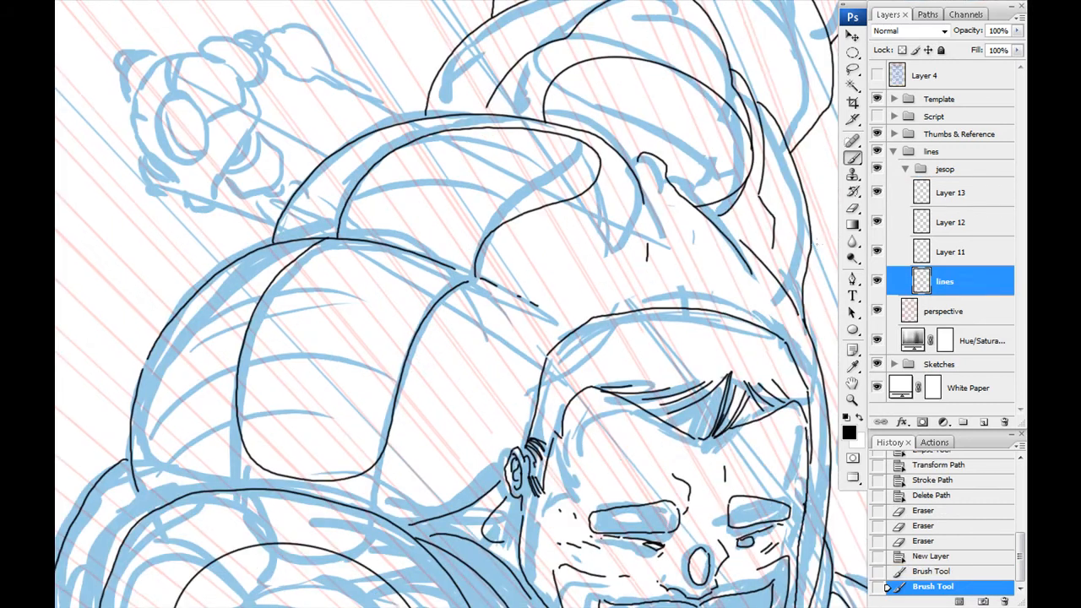
pyautogui.moveTo(638, 177); pyautogui.dragTo(648, 259)
pyautogui.press('b')
pyautogui.moveTo(642, 180); pyautogui.dragTo(714, 305)
pyautogui.hotkey('ctrl', 'z')
pyautogui.moveTo(420, 231); pyautogui.dragTo(307, 244)
pyautogui.hotkey('ctrl', 'z')
pyautogui.moveTo(530, 195)
pyautogui.mouseDown()
pyautogui.moveTo(613, 323)
pyautogui.moveTo(583, 257)
pyautogui.mouseUp()
pyautogui.moveTo(582, 258); pyautogui.dragTo(638, 335)
pyautogui.moveTo(415, 413)
pyautogui.mouseDown()
pyautogui.moveTo(415, 125)
pyautogui.moveTo(295, 8)
pyautogui.mouseUp()
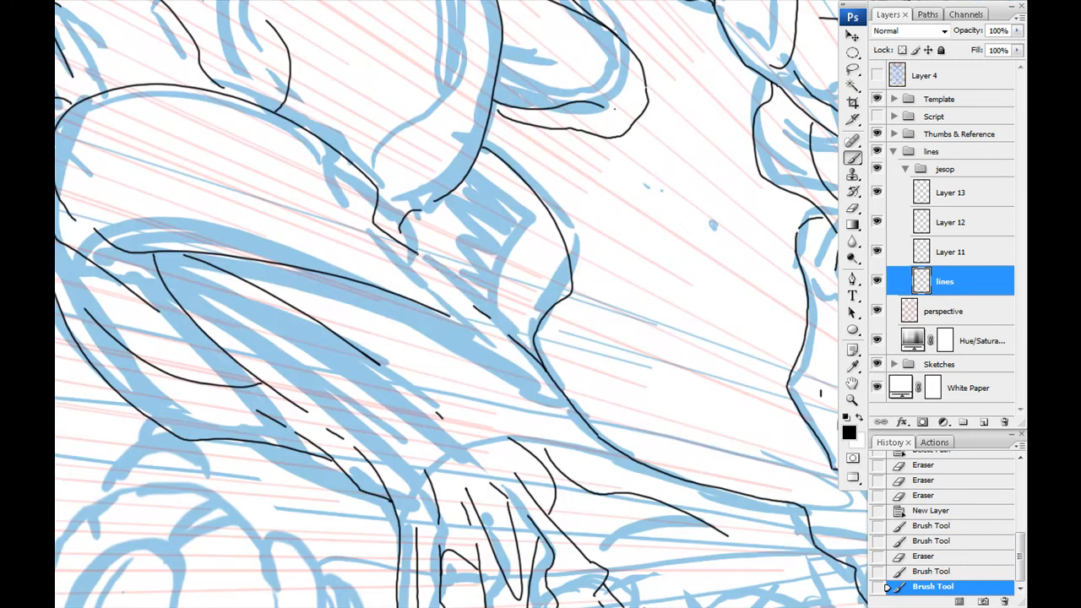
# - Create a new layer on top of the jesop group and ink the overlapping curled folds below the near shoulder's oval
pyautogui.moveTo(345, 256); pyautogui.dragTo(353, 366)
pyautogui.click(950, 199)
pyautogui.click(984, 422)
pyautogui.moveTo(302, 103); pyautogui.dragTo(425, 273)
pyautogui.moveTo(750, 218); pyautogui.dragTo(739, 365)
pyautogui.moveTo(433, 332); pyautogui.dragTo(657, 319)
pyautogui.moveTo(541, 423); pyautogui.dragTo(594, 213)
pyautogui.moveTo(485, 127)
pyautogui.mouseDown()
pyautogui.moveTo(587, 321)
pyautogui.moveTo(560, 358)
pyautogui.mouseUp()
pyautogui.moveTo(543, 365); pyautogui.dragTo(539, 369)
pyautogui.moveTo(551, 289); pyautogui.dragTo(535, 371)
pyautogui.moveTo(577, 81); pyautogui.dragTo(712, 179)
pyautogui.moveTo(482, 269)
pyautogui.mouseDown()
pyautogui.moveTo(522, 451)
pyautogui.moveTo(501, 237)
pyautogui.mouseUp()
# - Erase the overlapping and excess parts of the curled fold lines between the near shoulder and the collar
pyautogui.press('e')
pyautogui.moveTo(463, 186); pyautogui.dragTo(507, 239)
pyautogui.moveTo(596, 300); pyautogui.dragTo(583, 260)
pyautogui.moveTo(541, 110); pyautogui.dragTo(539, 279)
pyautogui.moveTo(532, 258); pyautogui.dragTo(520, 264)
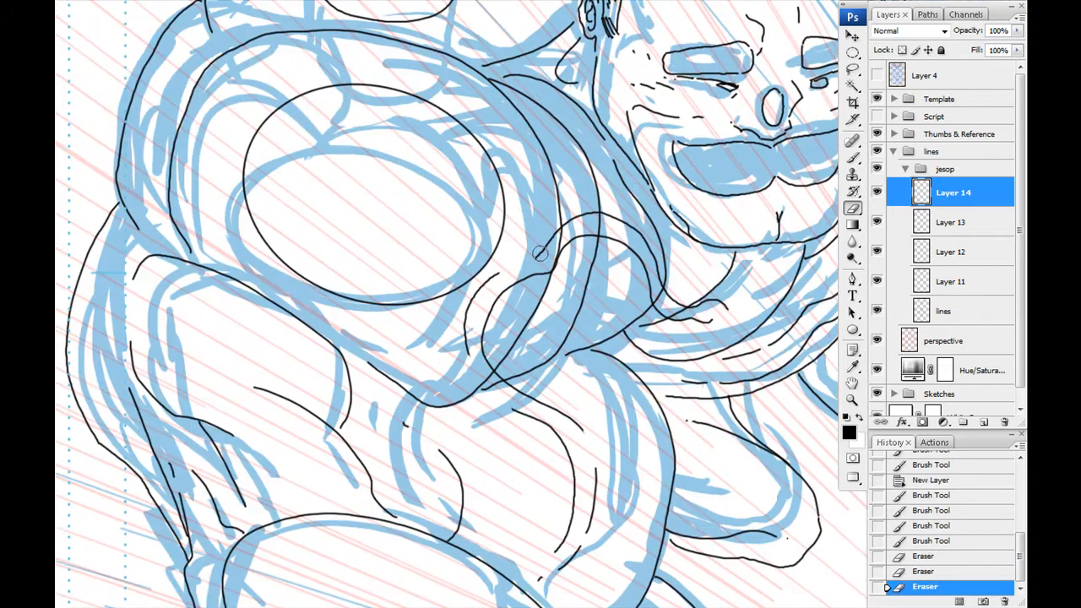
pyautogui.moveTo(719, 295); pyautogui.dragTo(689, 304)
pyautogui.moveTo(541, 429); pyautogui.dragTo(535, 283)
pyautogui.moveTo(510, 73); pyautogui.dragTo(521, 262)
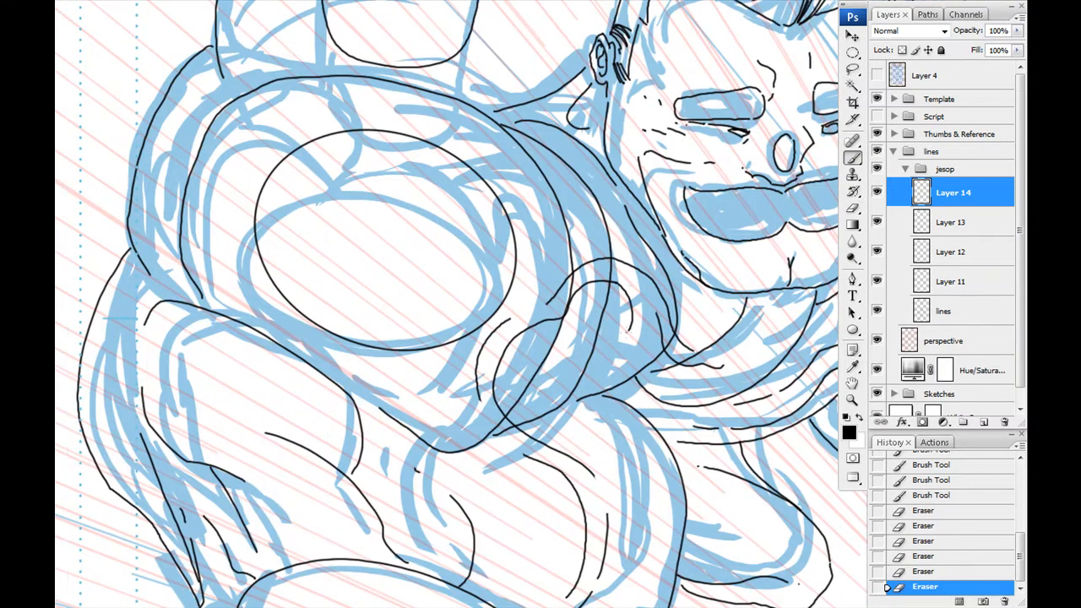
# - Ink the inner curl and the wavy lower edge of the folds below the near shoulder
pyautogui.hotkey('ctrl', 'z')
pyautogui.moveTo(636, 339)
pyautogui.mouseDown()
pyautogui.moveTo(657, 289)
pyautogui.moveTo(646, 303)
pyautogui.mouseUp()
pyautogui.moveTo(549, 372); pyautogui.dragTo(537, 311)
pyautogui.moveTo(469, 339); pyautogui.dragTo(440, 352)
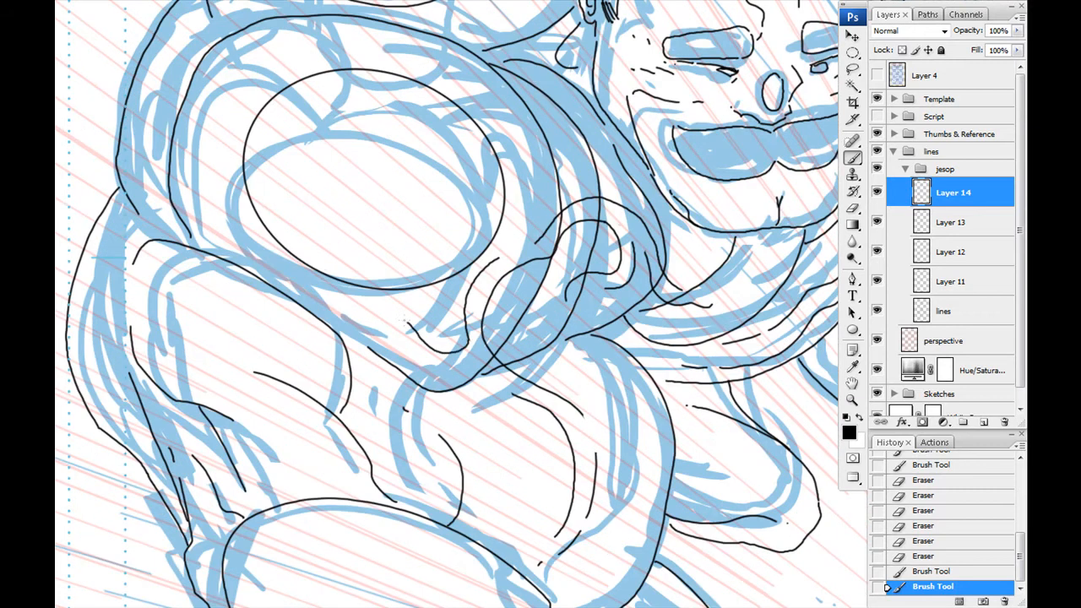
pyautogui.moveTo(493, 436); pyautogui.dragTo(552, 226)
pyautogui.moveTo(545, 331); pyautogui.dragTo(597, 323)
pyautogui.moveTo(467, 350); pyautogui.dragTo(457, 150)
pyautogui.hotkey('ctrl', 'z')
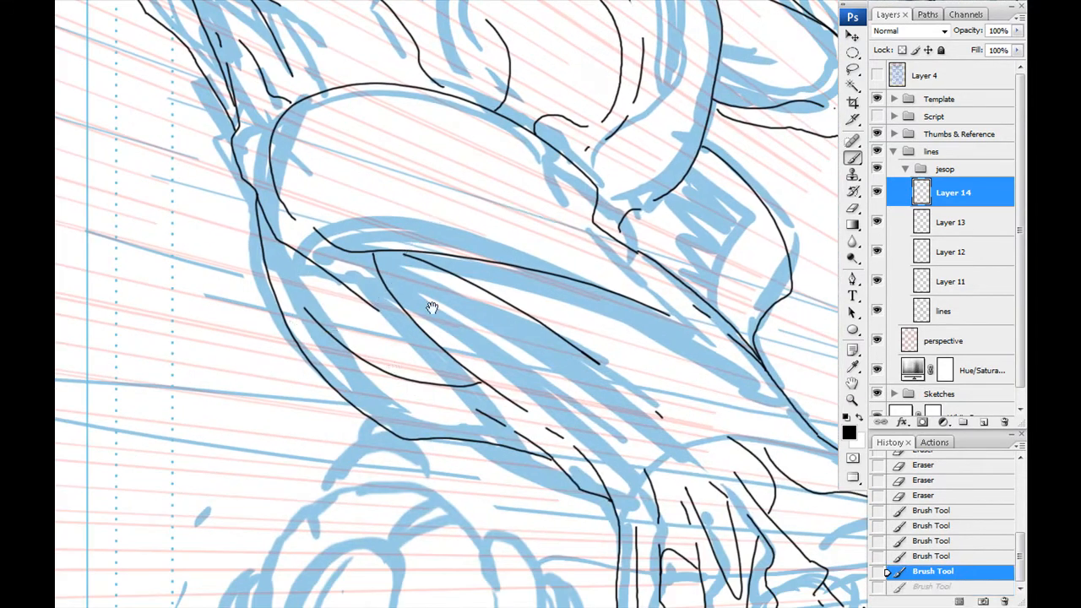
pyautogui.moveTo(540, 186); pyautogui.dragTo(508, 504)
# - On the lines layer, erase the old shoulder and collar lines that cross the new curled folds
pyautogui.click(941, 320)
pyautogui.press('e')
pyautogui.moveTo(507, 267); pyautogui.dragTo(498, 260)
pyautogui.moveTo(619, 108); pyautogui.dragTo(570, 245)
pyautogui.click(570, 245)
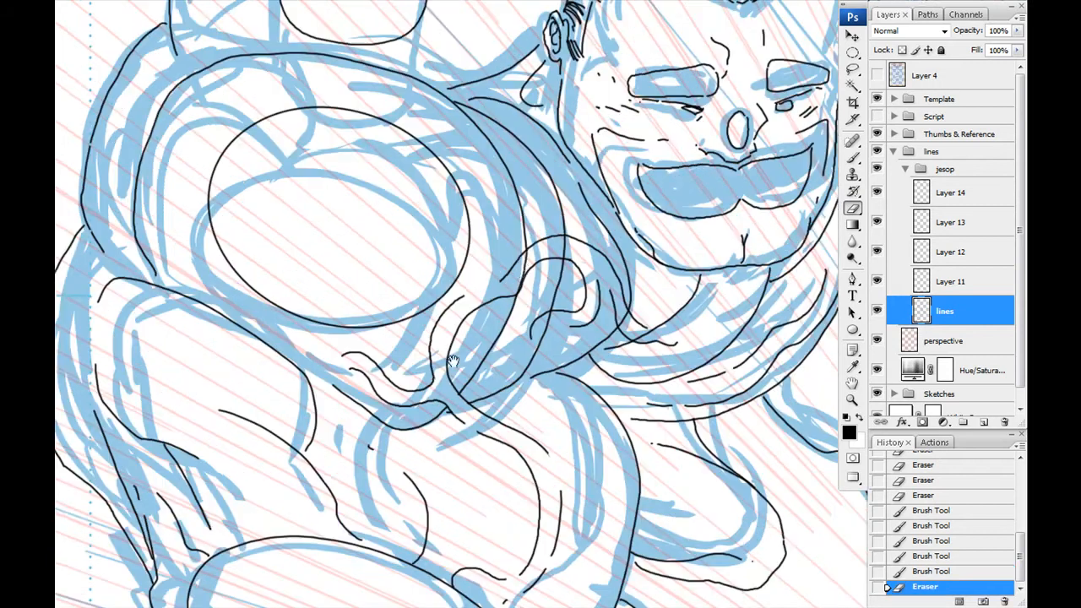
pyautogui.moveTo(633, 326); pyautogui.dragTo(647, 333)
pyautogui.click(643, 330)
pyautogui.moveTo(396, 354); pyautogui.dragTo(399, 310)
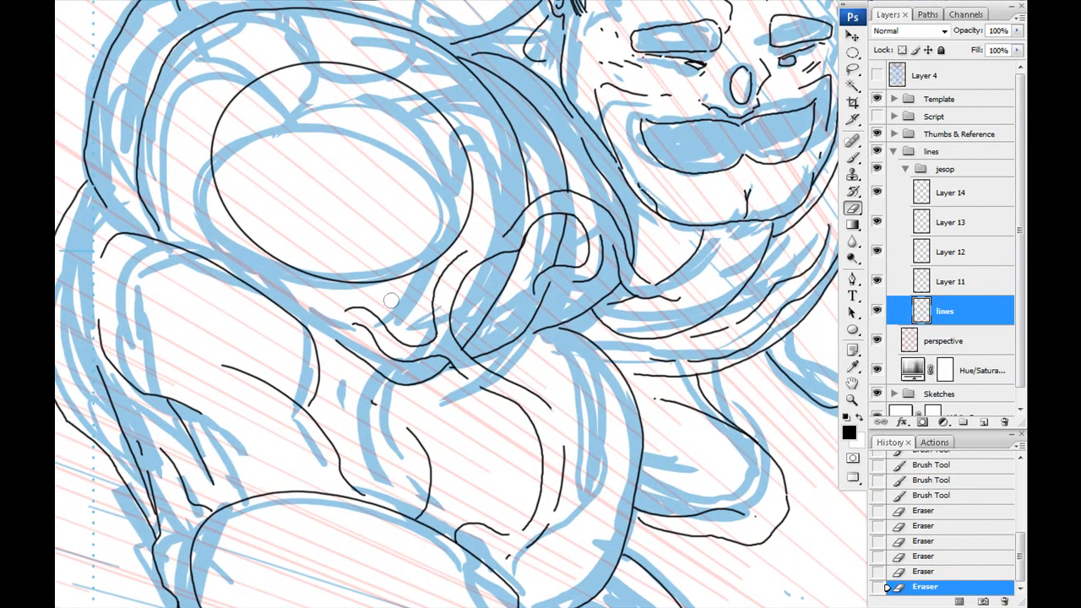
# - Merge the oval, panel and fold layers down into the lines layer and create a fresh layer above it
pyautogui.click(951, 195)
pyautogui.hotkey('ctrl', 'e')
pyautogui.hotkey('ctrl', 'e')
pyautogui.hotkey('ctrl', 'e')
pyautogui.hotkey('ctrl', 'e')
pyautogui.moveTo(494, 348); pyautogui.dragTo(387, 306)
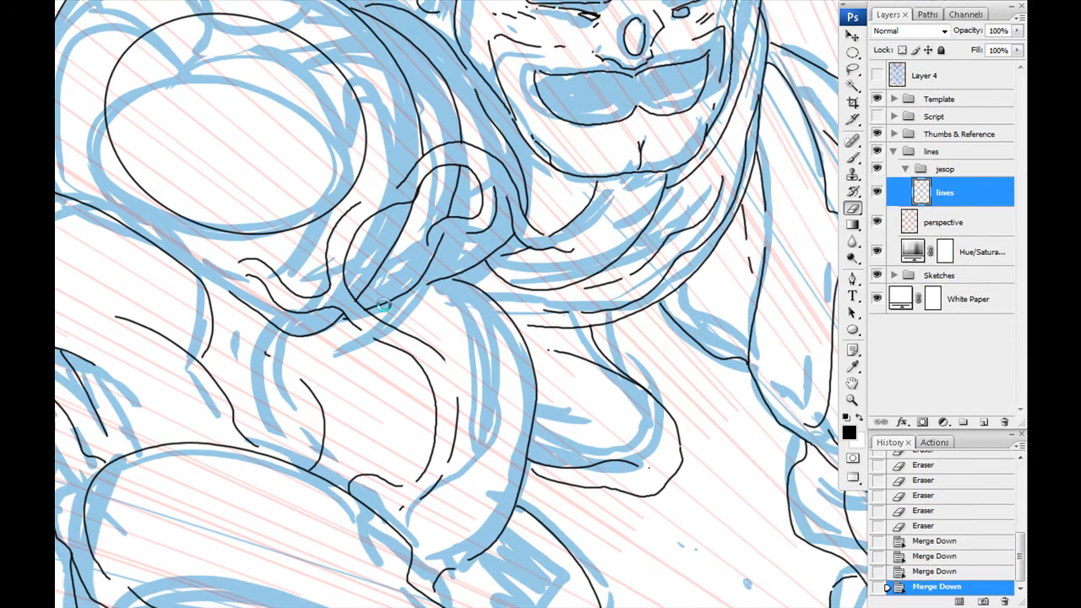
pyautogui.hotkey('ctrl', 'shift', 'alt', 'n')
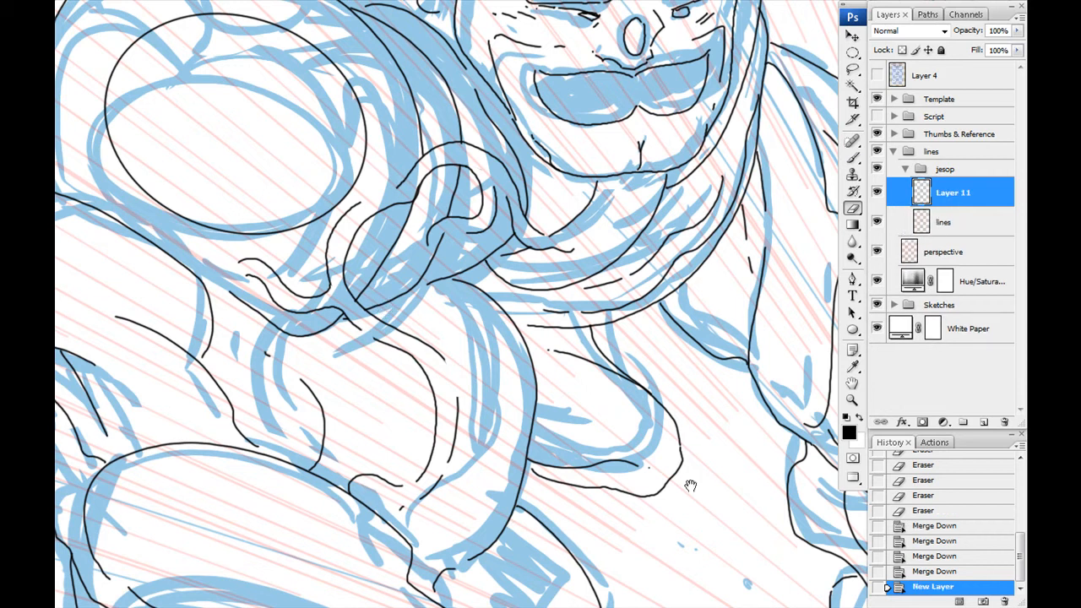
pyautogui.moveTo(745, 541)
pyautogui.mouseDown()
pyautogui.moveTo(468, 403)
pyautogui.moveTo(445, 410)
pyautogui.mouseUp()
pyautogui.press('b')
pyautogui.hotkey('ctrl', 'z')
pyautogui.moveTo(648, 211)
pyautogui.mouseDown()
pyautogui.moveTo(539, 372)
pyautogui.moveTo(492, 310)
pyautogui.mouseUp()
pyautogui.press('e')
pyautogui.click(542, 275)
pyautogui.hotkey('ctrl', 'alt', 'z')
pyautogui.hotkey('ctrl', 'alt', 'z')
pyautogui.hotkey('ctrl', 'alt', 'z')
# - Ink the curved band edge around the tapering far limb beside the torso and trim its ends
pyautogui.press('b')
pyautogui.moveTo(641, 225)
pyautogui.mouseDown()
pyautogui.moveTo(637, 363)
pyautogui.moveTo(530, 282)
pyautogui.mouseUp()
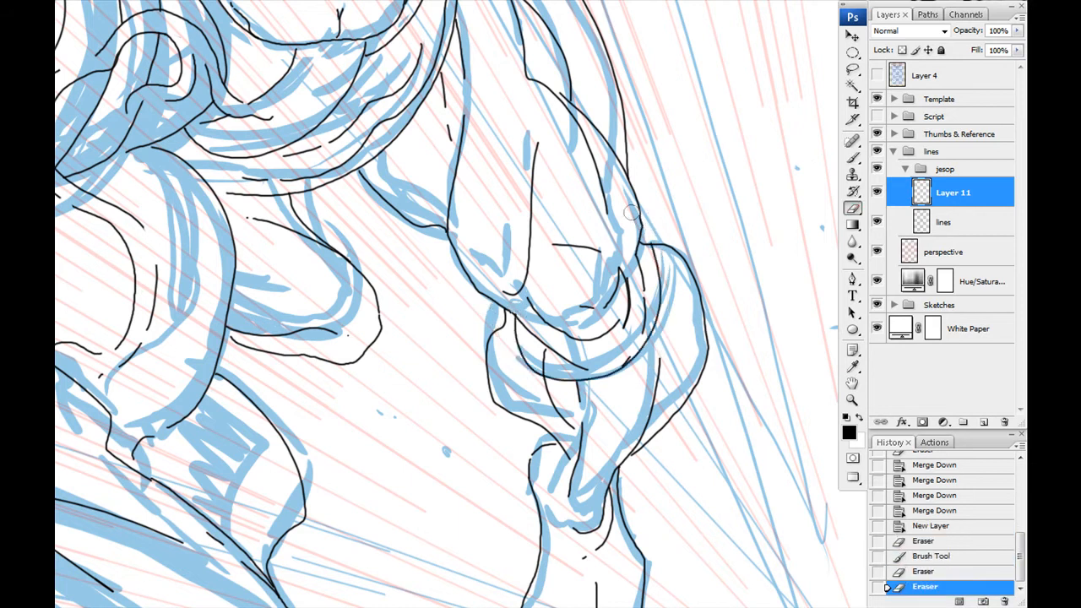
pyautogui.click(648, 239)
pyautogui.moveTo(532, 329); pyautogui.dragTo(582, 258)
# - Duplicate the band edge's layer and transform the copy into a second, parallel edge
pyautogui.moveTo(954, 193); pyautogui.dragTo(984, 422)
pyautogui.press('v')
pyautogui.moveTo(672, 270); pyautogui.dragTo(665, 253)
pyautogui.moveTo(706, 292); pyautogui.dragTo(692, 279)
pyautogui.moveTo(588, 206); pyautogui.dragTo(596, 225)
pyautogui.press('Return')
# - Erase the overshooting ends of both band edges and merge their layers down into the lines layer
pyautogui.click(690, 170)
pyautogui.click(566, 238)
pyautogui.click(567, 235)
pyautogui.hotkey('ctrl', 'e')
pyautogui.hotkey('ctrl', 'e')
pyautogui.hotkey('ctrl', 'z')
pyautogui.hotkey('alt', '[')
pyautogui.click(697, 249)
pyautogui.click(688, 264)
pyautogui.click(629, 305)
pyautogui.click(618, 306)
pyautogui.click(946, 194)
pyautogui.hotkey('ctrl', 'e')
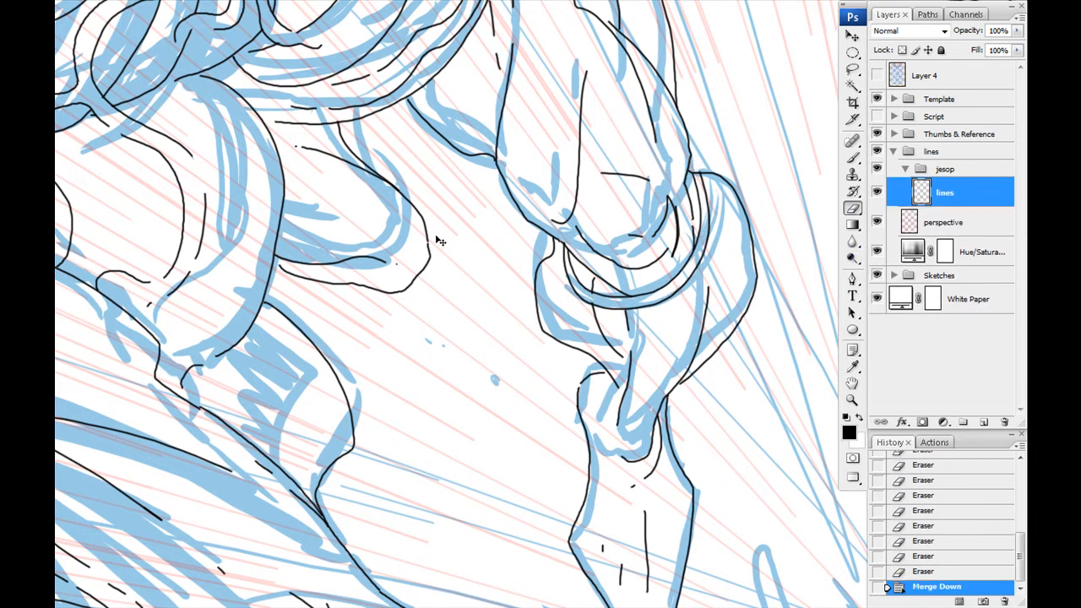
# - Create a layer above the lines layer and ink and trim the outline where the foreground forearm meets the hand
pyautogui.hotkey('ctrl', 'alt', 'shift', 'n')
pyautogui.click(409, 319)
pyautogui.click(409, 319)
pyautogui.moveTo(253, 507)
pyautogui.mouseDown()
pyautogui.moveTo(445, 153)
pyautogui.moveTo(425, 209)
pyautogui.mouseUp()
pyautogui.press('b')
pyautogui.moveTo(346, 439)
pyautogui.mouseDown()
pyautogui.moveTo(617, 323)
pyautogui.moveTo(553, 283)
pyautogui.mouseUp()
pyautogui.click(886, 572)
pyautogui.hotkey('ctrl', 'z')
pyautogui.press('e')
pyautogui.hotkey('ctrl', 'alt', 'z')
pyautogui.hotkey('ctrl', 'alt', 'z')
pyautogui.hotkey('ctrl', 'alt', 'z')
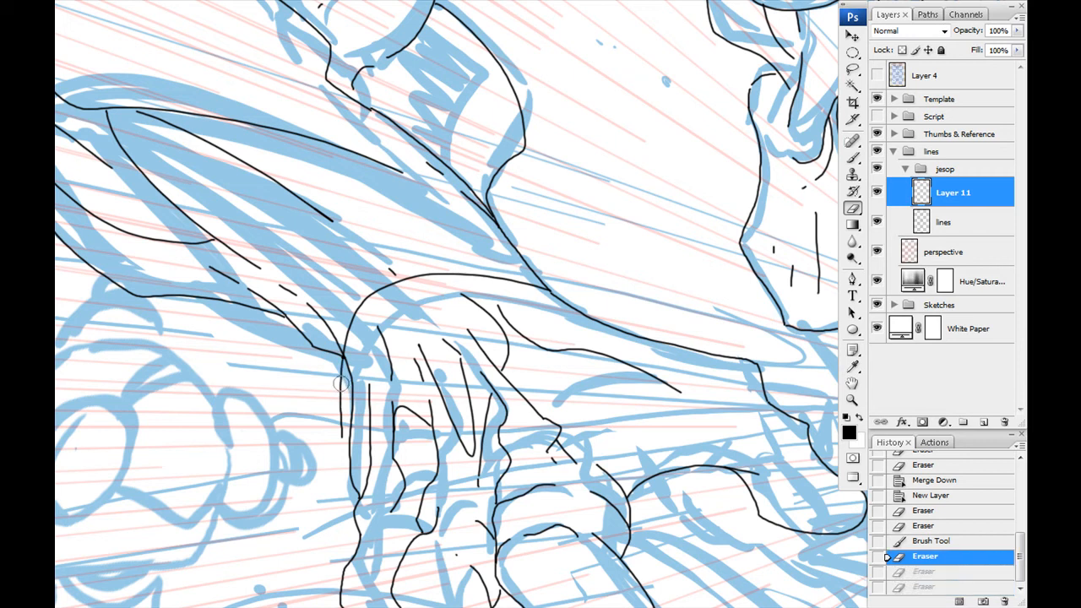
# - Erase the stray line ends around the wrist and forearm and merge the layer down into the lines layer
pyautogui.moveTo(324, 342); pyautogui.dragTo(330, 356)
pyautogui.moveTo(668, 349); pyautogui.dragTo(556, 289)
pyautogui.moveTo(346, 376); pyautogui.dragTo(348, 455)
pyautogui.moveTo(613, 25)
pyautogui.mouseDown()
pyautogui.moveTo(562, 236)
pyautogui.moveTo(541, 506)
pyautogui.mouseUp()
pyautogui.press('b')
pyautogui.moveTo(461, 209); pyautogui.dragTo(500, 318)
pyautogui.hotkey('ctrl', 'z')
pyautogui.press('e')
pyautogui.moveTo(480, 217)
pyautogui.mouseDown()
pyautogui.moveTo(514, 306)
pyautogui.moveTo(456, 202)
pyautogui.mouseUp()
pyautogui.moveTo(465, 213); pyautogui.dragTo(447, 211)
pyautogui.hotkey('ctrl', 'e')
# - Create a layer named "cont" above the lines layer and hide the Sketches group
pyautogui.hotkey('ctrl', 'alt', 'shift', 'n')
pyautogui.click(442, 478)
pyautogui.click(505, 439)
pyautogui.moveTo(169, 414); pyautogui.dragTo(519, 371)
pyautogui.hotkey('ctrl', '+')
pyautogui.click(877, 305)
pyautogui.write('cont')
pyautogui.press('Return')
# - Try a thick black contour stroke beside the face on the cont layer and hide the perspective layer
pyautogui.press('b')
pyautogui.moveTo(659, 295); pyautogui.dragTo(672, 215)
pyautogui.moveTo(600, 201)
pyautogui.mouseDown()
pyautogui.moveTo(580, 344)
pyautogui.moveTo(530, 509)
pyautogui.mouseUp()
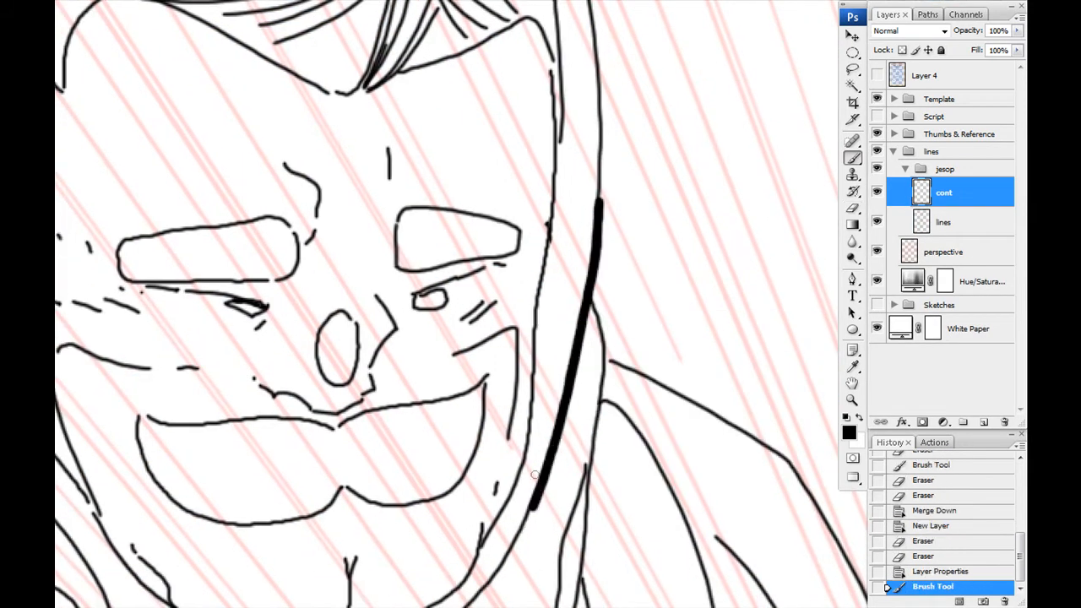
pyautogui.hotkey('ctrl', 'z')
pyautogui.moveTo(336, 412); pyautogui.dragTo(522, 42)
pyautogui.click(877, 252)
# - Trace the thick outer contour along the figure's lower silhouette up to the outer edge of the foreground forearm
pyautogui.moveTo(388, 493); pyautogui.dragTo(434, 270)
pyautogui.moveTo(419, 224)
pyautogui.mouseDown()
pyautogui.moveTo(562, 548)
pyautogui.moveTo(528, 589)
pyautogui.mouseUp()
pyautogui.moveTo(528, 588); pyautogui.dragTo(482, 312)
pyautogui.moveTo(481, 312)
pyautogui.mouseDown()
pyautogui.moveTo(495, 375)
pyautogui.moveTo(355, 184)
pyautogui.mouseUp()
pyautogui.moveTo(355, 183)
pyautogui.mouseDown()
pyautogui.moveTo(446, 302)
pyautogui.moveTo(599, 410)
pyautogui.moveTo(278, 289)
pyautogui.moveTo(560, 403)
pyautogui.moveTo(649, 490)
pyautogui.mouseUp()
pyautogui.moveTo(653, 532); pyautogui.dragTo(429, 205)
pyautogui.moveTo(421, 161)
pyautogui.mouseDown()
pyautogui.moveTo(497, 355)
pyautogui.moveTo(250, 231)
pyautogui.mouseUp()
pyautogui.moveTo(206, 311); pyautogui.dragTo(622, 378)
pyautogui.moveTo(458, 287); pyautogui.dragTo(456, 23)
pyautogui.moveTo(478, 89)
pyautogui.mouseDown()
pyautogui.moveTo(480, 157)
pyautogui.moveTo(462, 214)
pyautogui.mouseUp()
pyautogui.moveTo(462, 213); pyautogui.dragTo(445, 152)
pyautogui.moveTo(445, 153)
pyautogui.mouseDown()
pyautogui.moveTo(532, 319)
pyautogui.moveTo(302, 307)
pyautogui.mouseUp()
pyautogui.hotkey('ctrl', 'z')
pyautogui.moveTo(201, 212)
pyautogui.mouseDown()
pyautogui.moveTo(241, 253)
pyautogui.moveTo(447, 148)
pyautogui.moveTo(785, 106)
pyautogui.mouseUp()
pyautogui.moveTo(220, 136)
pyautogui.mouseDown()
pyautogui.moveTo(388, 337)
pyautogui.moveTo(331, 310)
pyautogui.moveTo(388, 337)
pyautogui.mouseUp()
pyautogui.hotkey('ctrl', 'z')
pyautogui.moveTo(388, 338)
pyautogui.mouseDown()
pyautogui.moveTo(566, 360)
pyautogui.moveTo(542, 174)
pyautogui.mouseUp()
pyautogui.moveTo(268, 246)
pyautogui.mouseDown()
pyautogui.moveTo(404, 473)
pyautogui.moveTo(432, 551)
pyautogui.mouseUp()
pyautogui.moveTo(387, 435)
pyautogui.mouseDown()
pyautogui.moveTo(420, 290)
pyautogui.moveTo(511, 448)
pyautogui.mouseUp()
pyautogui.moveTo(530, 475)
pyautogui.mouseDown()
pyautogui.moveTo(500, 201)
pyautogui.moveTo(390, 118)
pyautogui.mouseUp()
pyautogui.moveTo(305, 164); pyautogui.dragTo(627, 430)
pyautogui.moveTo(711, 385)
pyautogui.mouseDown()
pyautogui.moveTo(432, 343)
pyautogui.moveTo(217, 186)
pyautogui.mouseUp()
pyautogui.moveTo(270, 323); pyautogui.dragTo(414, 554)
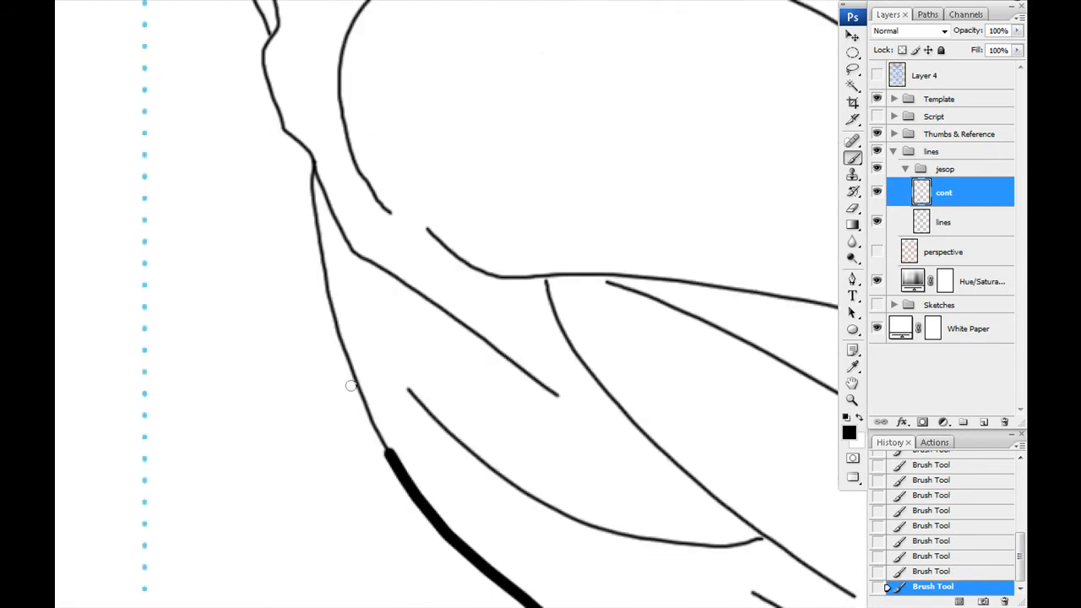
# - Continue the thick contour up the outer side of the foreground arm and over the shoulder to the back
pyautogui.moveTo(270, 96); pyautogui.dragTo(255, 43)
pyautogui.moveTo(263, 67)
pyautogui.mouseDown()
pyautogui.moveTo(341, 436)
pyautogui.moveTo(157, 159)
pyautogui.mouseUp()
pyautogui.moveTo(217, 244); pyautogui.dragTo(467, 551)
pyautogui.moveTo(407, 470); pyautogui.dragTo(349, 293)
pyautogui.moveTo(396, 186); pyautogui.dragTo(403, 512)
pyautogui.moveTo(397, 434); pyautogui.dragTo(467, 327)
pyautogui.moveTo(432, 285); pyautogui.dragTo(397, 428)
pyautogui.moveTo(435, 466)
pyautogui.mouseDown()
pyautogui.moveTo(596, 68)
pyautogui.moveTo(312, 463)
pyautogui.mouseUp()
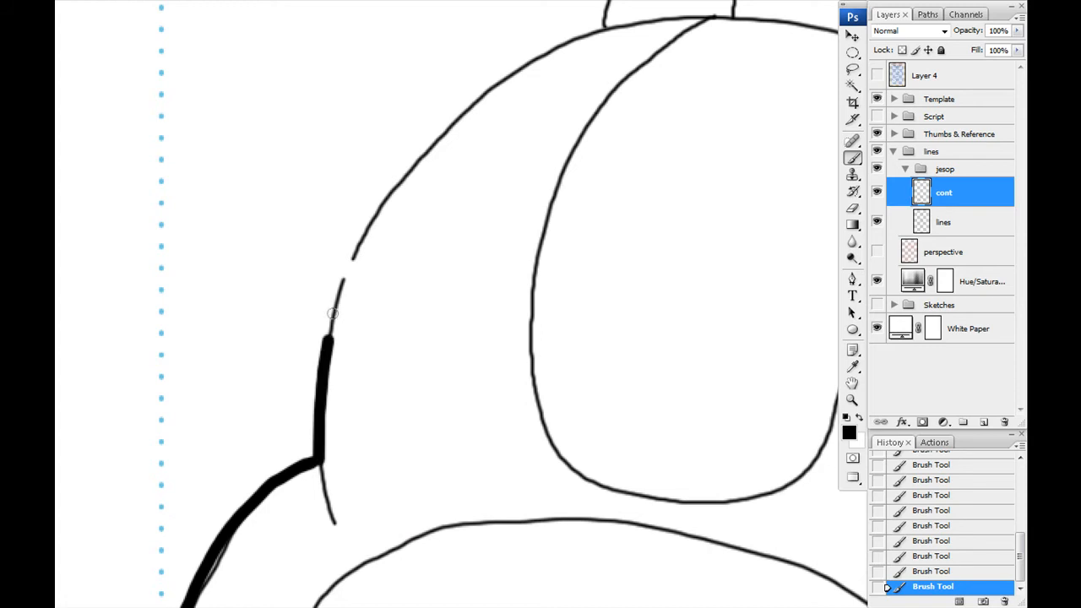
# - Extend the thick contour over the rounded segments of the hunched back
pyautogui.moveTo(429, 146); pyautogui.dragTo(495, 87)
pyautogui.moveTo(523, 182); pyautogui.dragTo(359, 528)
pyautogui.moveTo(331, 432); pyautogui.dragTo(418, 378)
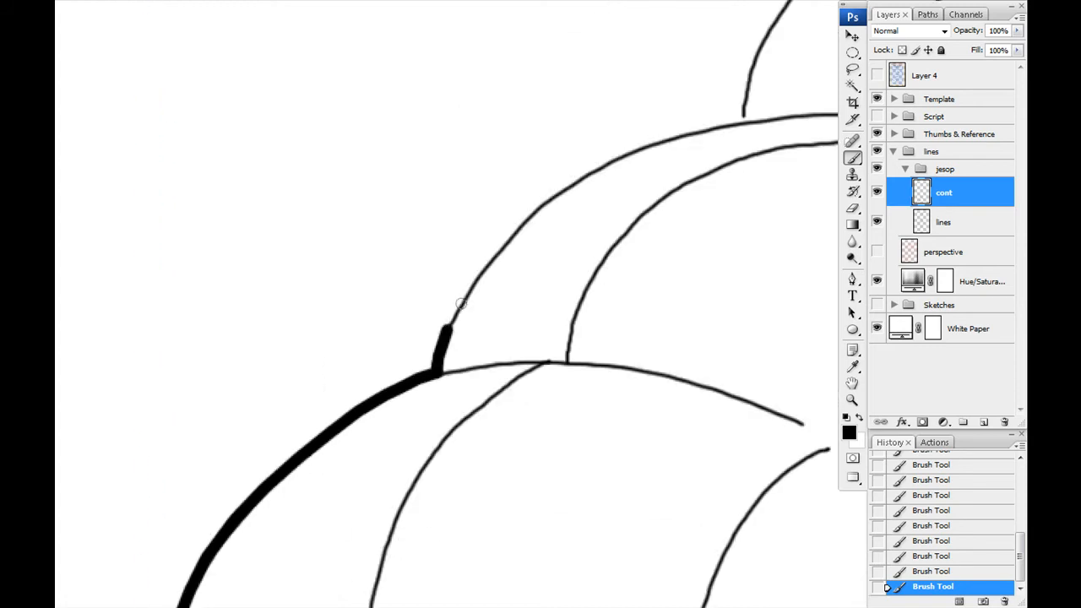
pyautogui.moveTo(447, 324); pyautogui.dragTo(601, 166)
# - Carry the thick contour from the upper back along the raised arm to the base of its hand
pyautogui.moveTo(585, 47); pyautogui.dragTo(96, 437)
pyautogui.moveTo(251, 512); pyautogui.dragTo(388, 313)
pyautogui.moveTo(384, 270); pyautogui.dragTo(268, 396)
pyautogui.moveTo(273, 439)
pyautogui.mouseDown()
pyautogui.moveTo(485, 183)
pyautogui.moveTo(541, 209)
pyautogui.mouseUp()
pyautogui.moveTo(553, 190); pyautogui.dragTo(308, 336)
pyautogui.moveTo(296, 354)
pyautogui.mouseDown()
pyautogui.moveTo(314, 334)
pyautogui.moveTo(353, 331)
pyautogui.mouseUp()
pyautogui.moveTo(358, 322); pyautogui.dragTo(238, 346)
pyautogui.moveTo(233, 354)
pyautogui.mouseDown()
pyautogui.moveTo(387, 188)
pyautogui.moveTo(569, 255)
pyautogui.mouseUp()
pyautogui.moveTo(496, 257); pyautogui.dragTo(330, 323)
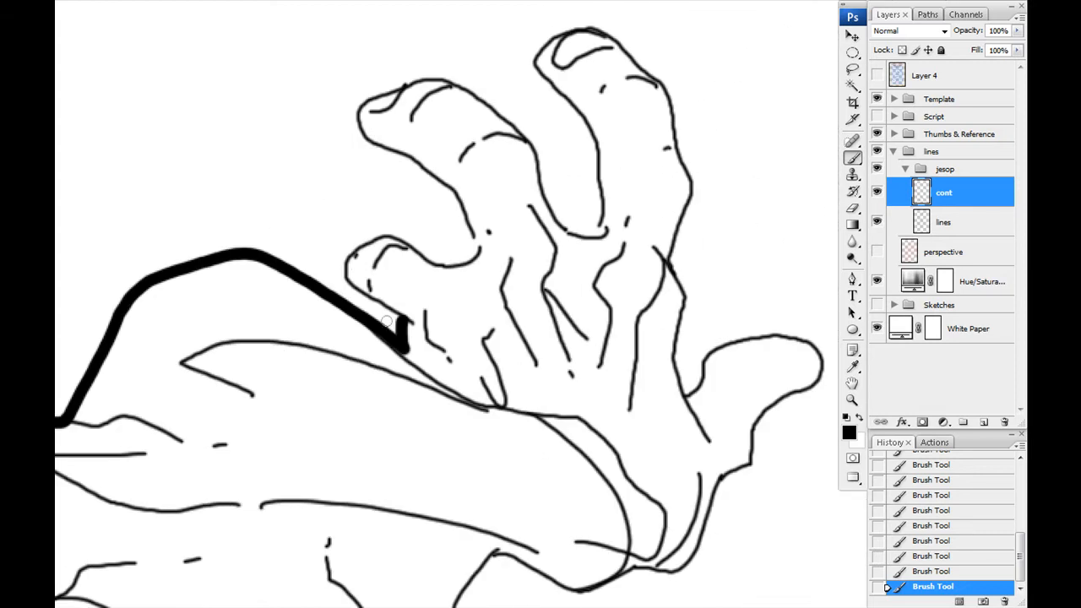
# - Outline the fingers and thumb of the raised hand with the thick contour
pyautogui.moveTo(438, 264); pyautogui.dragTo(435, 186)
pyautogui.moveTo(425, 169)
pyautogui.mouseDown()
pyautogui.moveTo(439, 283)
pyautogui.moveTo(555, 272)
pyautogui.moveTo(547, 182)
pyautogui.moveTo(692, 404)
pyautogui.moveTo(697, 514)
pyautogui.mouseUp()
pyautogui.moveTo(694, 519); pyautogui.dragTo(561, 330)
pyautogui.moveTo(500, 497)
pyautogui.mouseDown()
pyautogui.moveTo(699, 301)
pyautogui.moveTo(566, 324)
pyautogui.mouseUp()
pyautogui.moveTo(311, 440); pyautogui.dragTo(479, 224)
pyautogui.moveTo(674, 277)
pyautogui.mouseDown()
pyautogui.moveTo(497, 321)
pyautogui.moveTo(464, 429)
pyautogui.mouseUp()
pyautogui.moveTo(464, 429)
pyautogui.mouseDown()
pyautogui.moveTo(614, 174)
pyautogui.moveTo(536, 389)
pyautogui.mouseUp()
pyautogui.moveTo(534, 390)
pyautogui.mouseDown()
pyautogui.moveTo(552, 82)
pyautogui.moveTo(574, 430)
pyautogui.mouseUp()
pyautogui.moveTo(591, 514); pyautogui.dragTo(481, 199)
pyautogui.moveTo(465, 115)
pyautogui.mouseDown()
pyautogui.moveTo(515, 335)
pyautogui.moveTo(507, 553)
pyautogui.mouseUp()
pyautogui.moveTo(528, 398); pyautogui.dragTo(539, 186)
pyautogui.moveTo(479, 500); pyautogui.dragTo(501, 287)
pyautogui.moveTo(539, 127)
pyautogui.mouseDown()
pyautogui.moveTo(547, 253)
pyautogui.moveTo(496, 522)
pyautogui.mouseUp()
# - Bring the thick contour back from the raised arm and down the side of the head to the far shoulder
pyautogui.moveTo(472, 562); pyautogui.dragTo(692, 261)
pyautogui.moveTo(714, 221)
pyautogui.mouseDown()
pyautogui.moveTo(398, 459)
pyautogui.moveTo(507, 284)
pyautogui.moveTo(375, 291)
pyautogui.mouseUp()
pyautogui.moveTo(375, 291)
pyautogui.mouseDown()
pyautogui.moveTo(447, 150)
pyautogui.moveTo(452, 510)
pyautogui.mouseUp()
pyautogui.moveTo(504, 425); pyautogui.dragTo(329, 366)
pyautogui.moveTo(303, 379)
pyautogui.mouseDown()
pyautogui.moveTo(499, 432)
pyautogui.moveTo(456, 157)
pyautogui.moveTo(429, 100)
pyautogui.mouseUp()
pyautogui.moveTo(541, 93); pyautogui.dragTo(338, 167)
pyautogui.moveTo(365, 127); pyautogui.dragTo(654, 434)
pyautogui.moveTo(607, 447); pyautogui.dragTo(426, 218)
pyautogui.moveTo(474, 203)
pyautogui.mouseDown()
pyautogui.moveTo(536, 404)
pyautogui.moveTo(492, 196)
pyautogui.mouseUp()
pyautogui.moveTo(489, 192)
pyautogui.mouseDown()
pyautogui.moveTo(442, 290)
pyautogui.moveTo(425, 534)
pyautogui.mouseUp()
pyautogui.moveTo(425, 536)
pyautogui.mouseDown()
pyautogui.moveTo(369, 294)
pyautogui.moveTo(600, 321)
pyautogui.moveTo(566, 69)
pyautogui.mouseUp()
pyautogui.moveTo(566, 70)
pyautogui.mouseDown()
pyautogui.moveTo(582, 454)
pyautogui.moveTo(474, 561)
pyautogui.mouseUp()
pyautogui.moveTo(474, 558)
pyautogui.mouseDown()
pyautogui.moveTo(560, 420)
pyautogui.moveTo(517, 48)
pyautogui.moveTo(616, 429)
pyautogui.mouseUp()
pyautogui.moveTo(616, 429); pyautogui.dragTo(589, 283)
pyautogui.moveTo(589, 283)
pyautogui.mouseDown()
pyautogui.moveTo(606, 475)
pyautogui.moveTo(477, 66)
pyautogui.moveTo(642, 453)
pyautogui.mouseUp()
pyautogui.moveTo(673, 434); pyautogui.dragTo(495, 339)
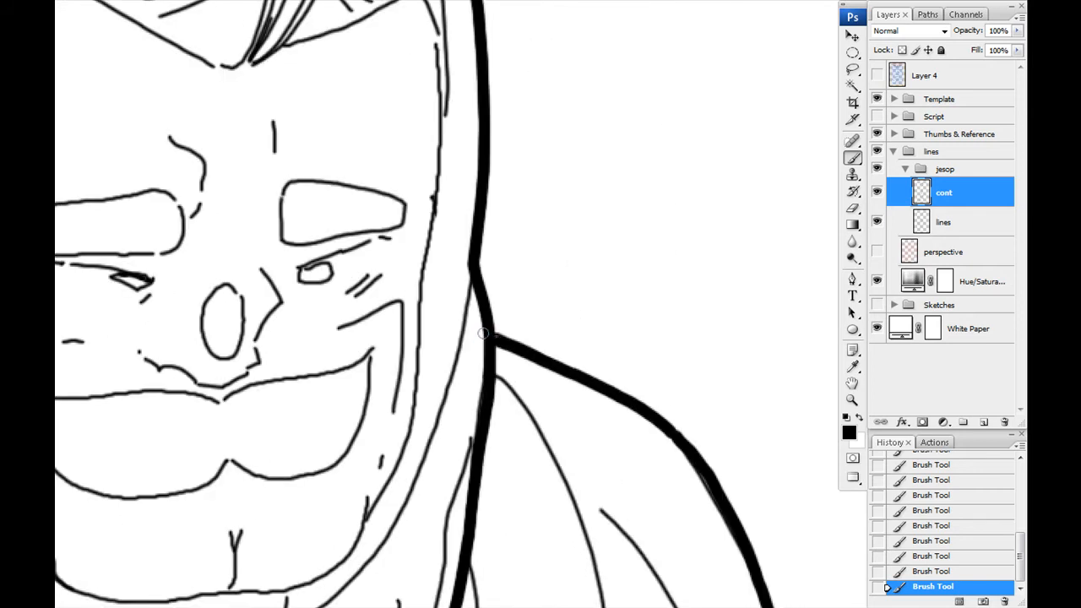
# - Finish the thick contour around the head and hide the Thumbs & Reference group
pyautogui.moveTo(442, 233)
pyautogui.mouseDown()
pyautogui.moveTo(712, 328)
pyautogui.moveTo(662, 182)
pyautogui.mouseUp()
pyautogui.moveTo(665, 67)
pyautogui.mouseDown()
pyautogui.moveTo(637, 258)
pyautogui.moveTo(510, 533)
pyautogui.moveTo(321, 546)
pyautogui.mouseUp()
pyautogui.moveTo(321, 546)
pyautogui.mouseDown()
pyautogui.moveTo(523, 509)
pyautogui.moveTo(367, 271)
pyautogui.moveTo(279, 88)
pyautogui.mouseUp()
pyautogui.moveTo(278, 88)
pyautogui.mouseDown()
pyautogui.moveTo(422, 409)
pyautogui.moveTo(430, 252)
pyautogui.mouseUp()
pyautogui.hotkey('ctrl', '-')
pyautogui.hotkey('ctrl', '-')
pyautogui.hotkey('ctrl', '-')
pyautogui.hotkey('ctrl', '-')
pyautogui.hotkey('ctrl', '-')
pyautogui.moveTo(517, 421); pyautogui.dragTo(337, 330)
pyautogui.click(877, 133)
pyautogui.moveTo(268, 362); pyautogui.dragTo(306, 377)
# - Switch to the lines layer and ink the first thin detail lines on the planted hand's fingers
pyautogui.click(945, 223)
pyautogui.moveTo(446, 338)
pyautogui.mouseDown()
pyautogui.moveTo(437, 448)
pyautogui.moveTo(448, 338)
pyautogui.mouseUp()
pyautogui.hotkey('ctrl', 'z')
pyautogui.click(944, 223)
pyautogui.rightClick(445, 405)
pyautogui.hotkey('ctrl', '+')
pyautogui.hotkey('ctrl', '+')
pyautogui.hotkey('ctrl', '+')
pyautogui.hotkey('ctrl', '+')
pyautogui.moveTo(296, 488); pyautogui.dragTo(565, 101)
pyautogui.moveTo(414, 490); pyautogui.dragTo(479, 107)
pyautogui.moveTo(288, 358); pyautogui.dragTo(393, 312)
pyautogui.moveTo(507, 338); pyautogui.dragTo(349, 299)
# - Add knuckle creases and fingernail outlines to the front fingers of the planted hand
pyautogui.moveTo(348, 319); pyautogui.dragTo(449, 289)
pyautogui.moveTo(465, 233); pyautogui.dragTo(335, 277)
pyautogui.moveTo(330, 241); pyautogui.dragTo(313, 302)
pyautogui.moveTo(307, 233); pyautogui.dragTo(315, 225)
pyautogui.moveTo(354, 205); pyautogui.dragTo(368, 203)
pyautogui.moveTo(332, 152); pyautogui.dragTo(355, 120)
pyautogui.hotkey('ctrl', 'z')
pyautogui.moveTo(458, 410); pyautogui.dragTo(393, 341)
pyautogui.moveTo(429, 453); pyautogui.dragTo(531, 397)
pyautogui.hotkey('ctrl', 'z')
pyautogui.moveTo(472, 351)
pyautogui.mouseDown()
pyautogui.moveTo(455, 370)
pyautogui.moveTo(513, 361)
pyautogui.mouseUp()
pyautogui.moveTo(148, 481); pyautogui.dragTo(443, 395)
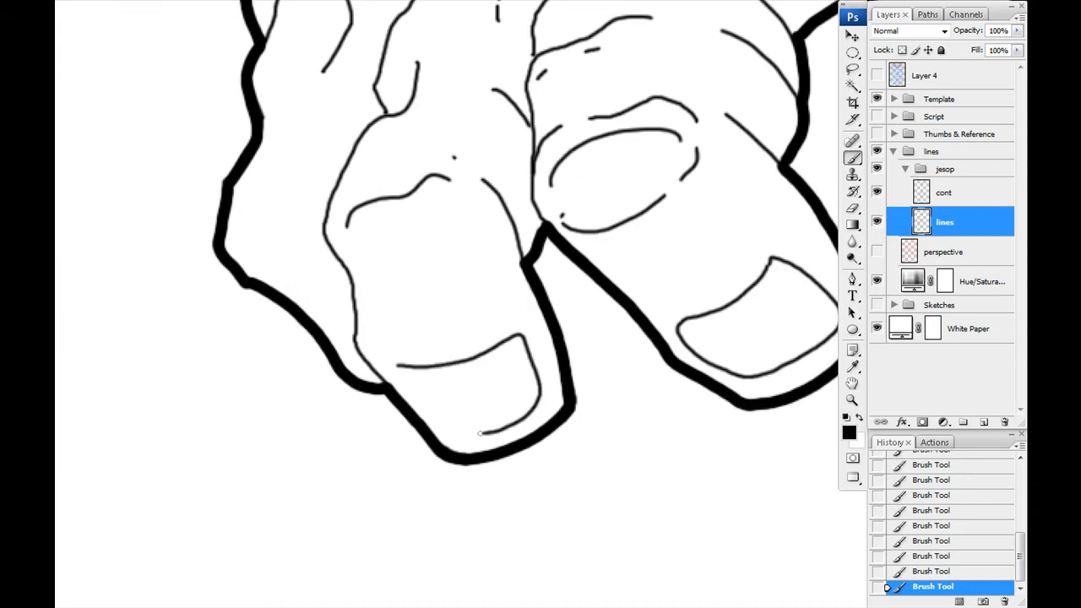
# - Ink the remaining knuckle ovals and short wrinkle marks on the planted hand's outer fingers
pyautogui.moveTo(359, 246); pyautogui.dragTo(363, 262)
pyautogui.click(369, 269)
pyautogui.moveTo(382, 271); pyautogui.dragTo(397, 271)
pyautogui.moveTo(332, 320); pyautogui.dragTo(439, 442)
pyautogui.moveTo(301, 270); pyautogui.dragTo(371, 371)
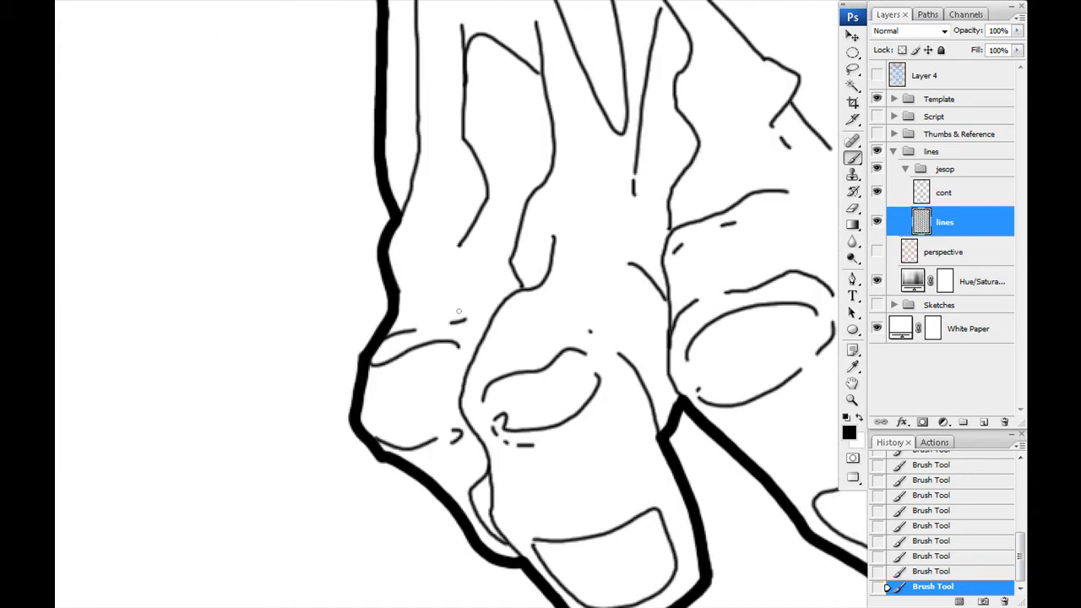
# - Ink tendon folds on the back of the planted hand and short crease marks toward its thumb
pyautogui.moveTo(603, 329); pyautogui.dragTo(239, 348)
pyautogui.moveTo(675, 253); pyautogui.dragTo(300, 332)
pyautogui.moveTo(442, 225); pyautogui.dragTo(569, 392)
pyautogui.moveTo(388, 289); pyautogui.dragTo(642, 380)
pyautogui.moveTo(237, 230); pyautogui.dragTo(457, 334)
pyautogui.moveTo(541, 556); pyautogui.dragTo(308, 328)
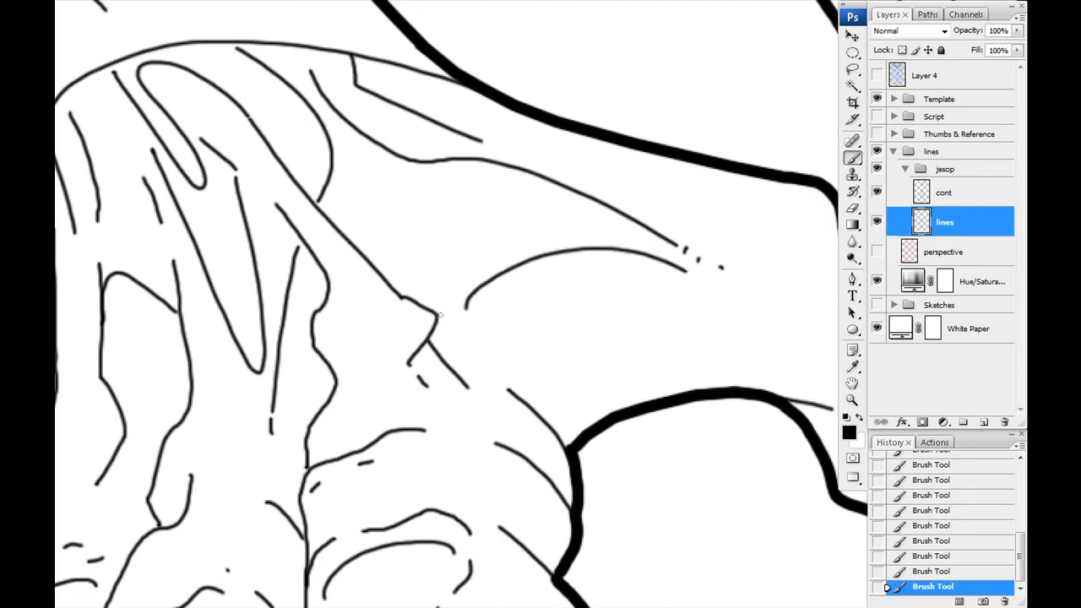
# - Show the perspective layer and the Sketches group again beneath the whole figure
pyautogui.hotkey('ctrl', '-')
pyautogui.hotkey('ctrl', '-')
pyautogui.hotkey('ctrl', '-')
pyautogui.hotkey('ctrl', '-')
pyautogui.moveTo(326, 101)
pyautogui.mouseDown()
pyautogui.moveTo(327, 312)
pyautogui.moveTo(258, 277)
pyautogui.mouseUp()
pyautogui.moveTo(877, 251); pyautogui.dragTo(877, 304)
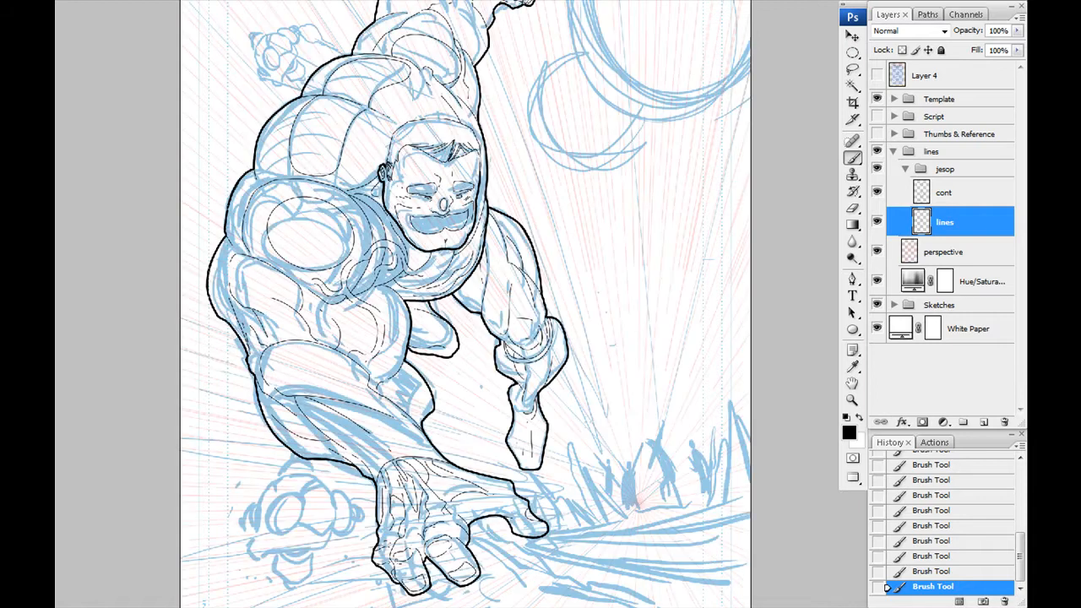
# - Hide the jesop group and add a new group named "robots" inside the lines group
pyautogui.moveTo(378, 420); pyautogui.dragTo(386, 392)
pyautogui.click(876, 168)
pyautogui.click(945, 172)
pyautogui.click(963, 421)
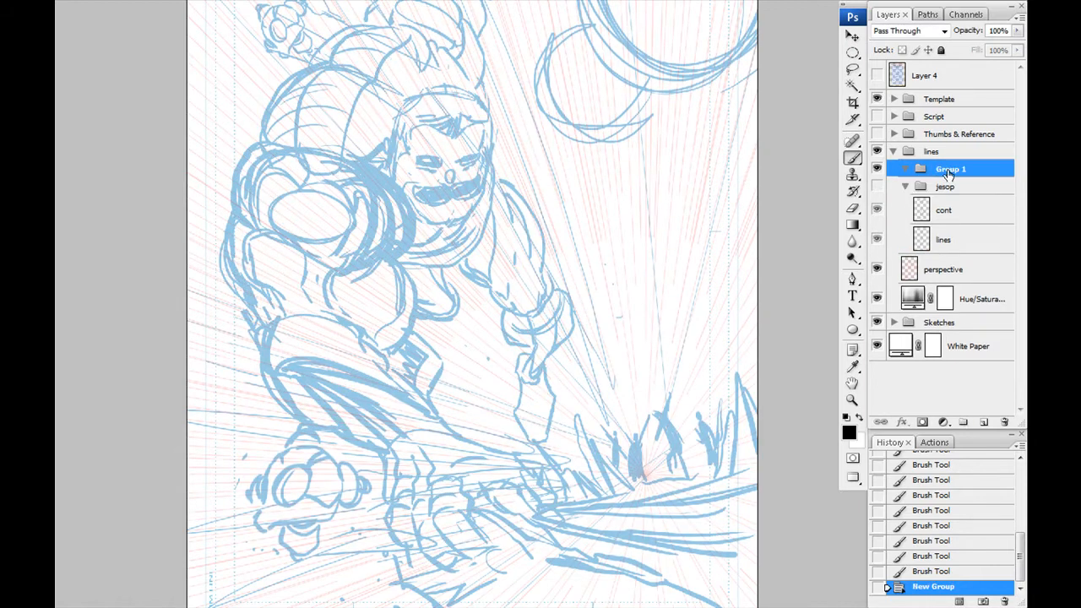
pyautogui.write('robots')
pyautogui.press('Return')
# - Add a new layer named "lines" to the robots group for the lower robot sketch
pyautogui.moveTo(279, 443); pyautogui.dragTo(557, 282)
pyautogui.hotkey('ctrl', '+')
pyautogui.hotkey('ctrl', '+')
pyautogui.hotkey('ctrl', '+')
pyautogui.hotkey('ctrl', '+')
pyautogui.hotkey('ctrl', 'alt', 'shift', 'n')
pyautogui.doubleClick(941, 193)
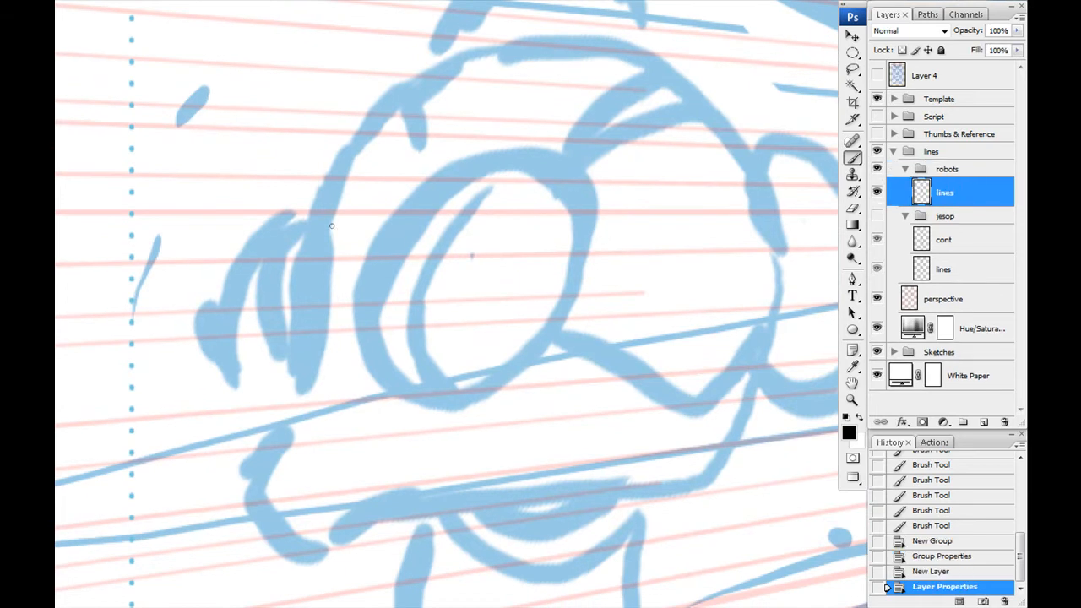
# - Trace the lower robot's head outline, including the jutting chin, as a closed Pen path
pyautogui.hotkey('ctrl', '-')
pyautogui.hotkey('ctrl', '-')
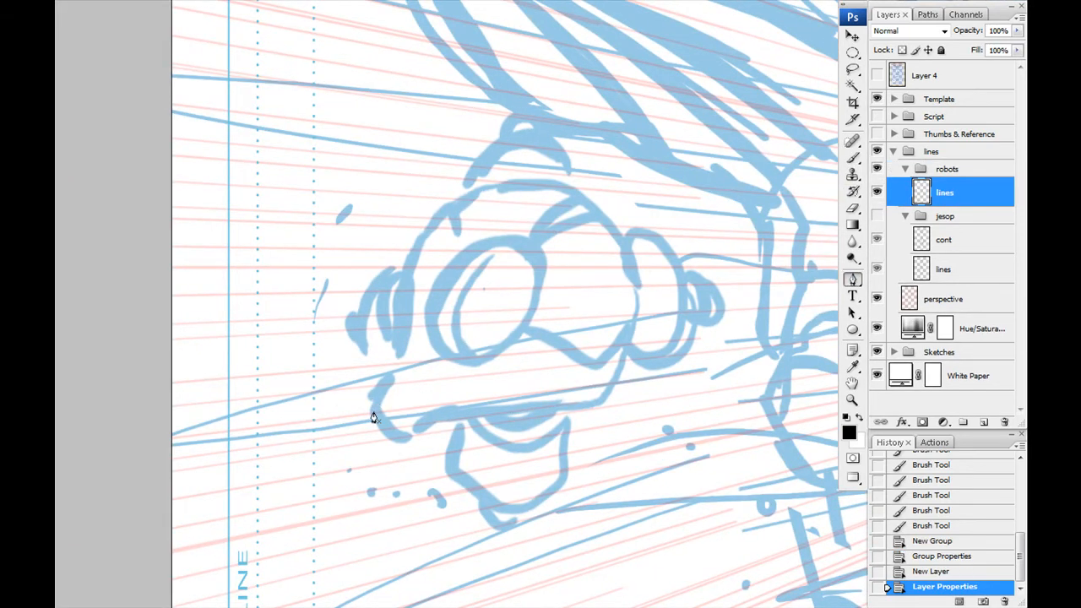
pyautogui.moveTo(412, 438); pyautogui.dragTo(431, 441)
pyautogui.moveTo(457, 412); pyautogui.dragTo(475, 415)
pyautogui.hotkey('ctrl', 'z')
pyautogui.moveTo(602, 403); pyautogui.dragTo(618, 389)
pyautogui.moveTo(625, 241); pyautogui.dragTo(589, 179)
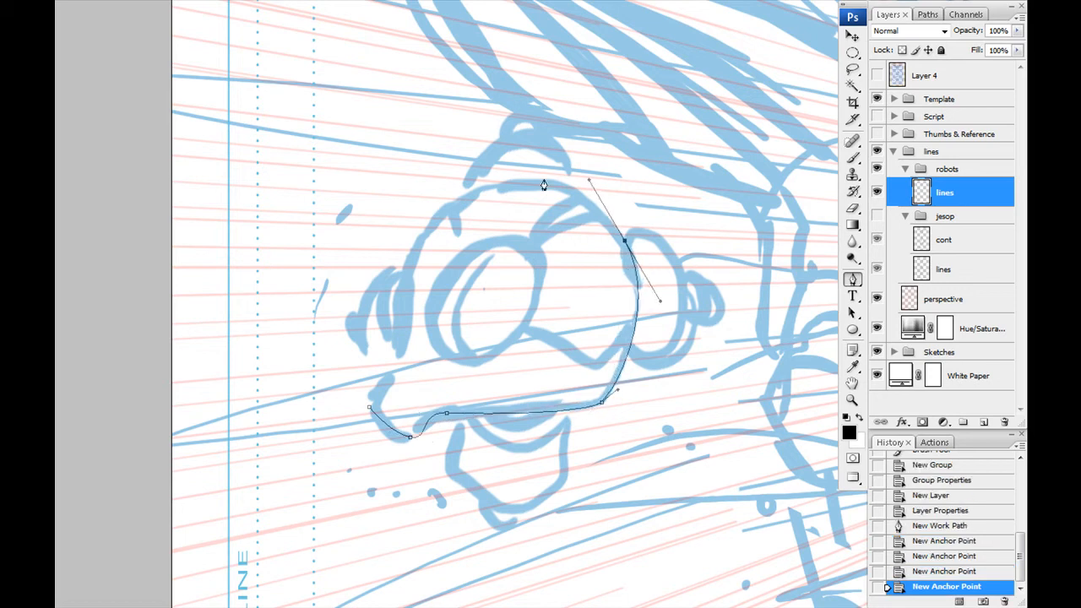
pyautogui.moveTo(374, 308); pyautogui.dragTo(372, 310)
pyautogui.click(392, 364)
pyautogui.hotkey('ctrl', 'z')
pyautogui.click(396, 360)
pyautogui.hotkey('ctrl', 'z')
pyautogui.keyDown('alt'); pyautogui.click(406, 257); pyautogui.keyUp('alt')
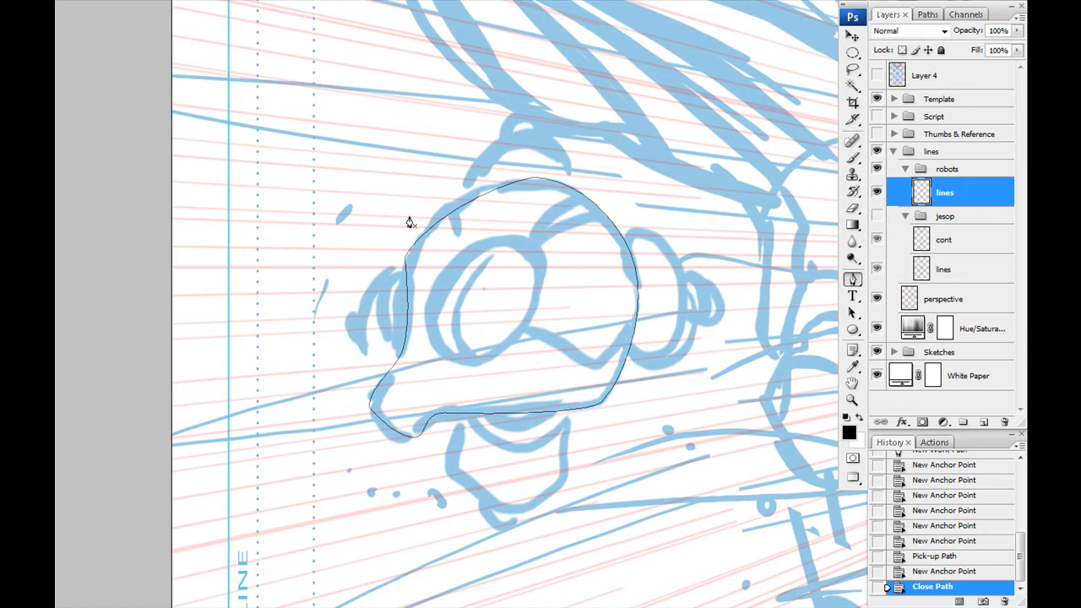
# - Create an ellipse path for the robot's eye lens and transform it to match the tilted outer rim
pyautogui.moveTo(414, 375); pyautogui.dragTo(445, 411)
pyautogui.keyDown('ctrl'); pyautogui.click(442, 319); pyautogui.keyUp('ctrl')
pyautogui.hotkey('ctrl', 't')
pyautogui.moveTo(445, 449); pyautogui.dragTo(385, 396)
pyautogui.moveTo(483, 417); pyautogui.dragTo(482, 385)
pyautogui.press('Return')
# - Paste two copies of the lens ellipse and transform them into smaller rings inside the outer rim
pyautogui.hotkey('ctrl', 'c')
pyautogui.hotkey('ctrl', 'v')
pyautogui.hotkey('ctrl', 't')
pyautogui.press('Return')
pyautogui.hotkey('ctrl', 'c')
pyautogui.hotkey('ctrl', 'v')
pyautogui.hotkey('ctrl', 't')
pyautogui.moveTo(538, 355); pyautogui.dragTo(528, 346)
pyautogui.moveTo(472, 326); pyautogui.dragTo(467, 327)
pyautogui.press('Return')
# - Paste another ellipse copy and offset it across the innermost ring to form the lens's inner depth curve
pyautogui.hotkey('ctrl', 'c')
pyautogui.hotkey('ctrl', 'v')
pyautogui.hotkey('ctrl', 't')
pyautogui.moveTo(525, 345); pyautogui.dragTo(549, 366)
pyautogui.moveTo(494, 273); pyautogui.dragTo(508, 240)
pyautogui.moveTo(568, 370); pyautogui.dragTo(558, 360)
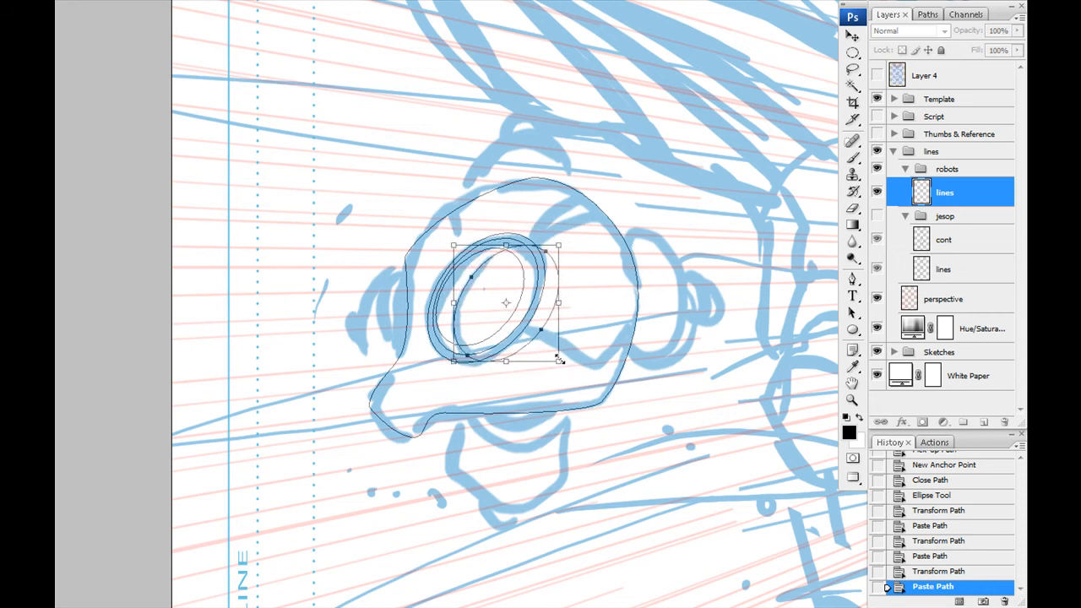
pyautogui.press('Return')
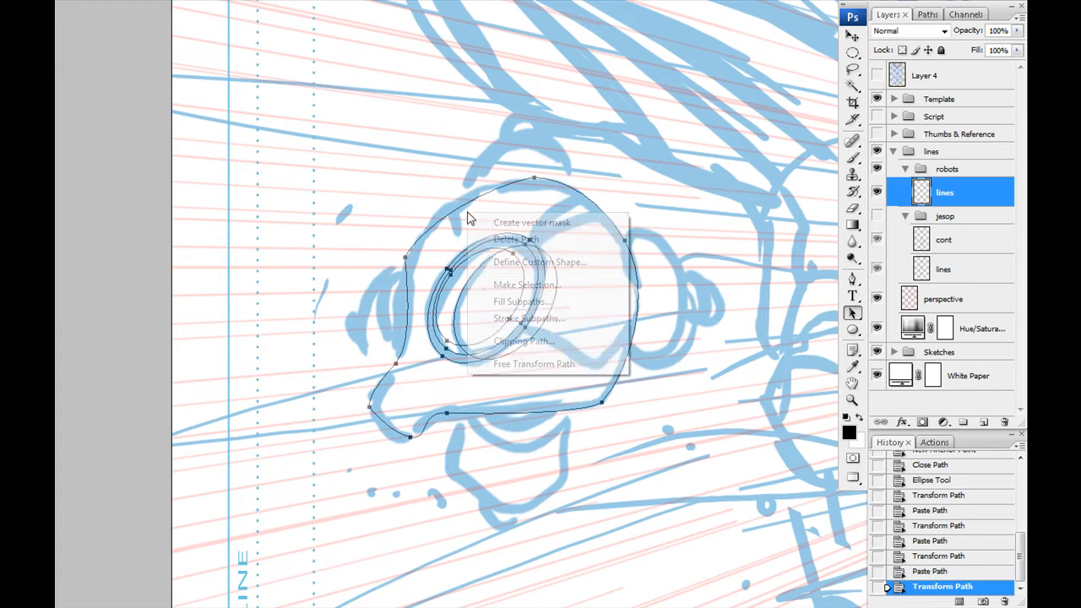
# - Stroke the head outline and the three lens ring paths on the robot's lines layer
pyautogui.press('Return')
pyautogui.hotkey('ctrl', 'z')
pyautogui.hotkey('ctrl', 'z')
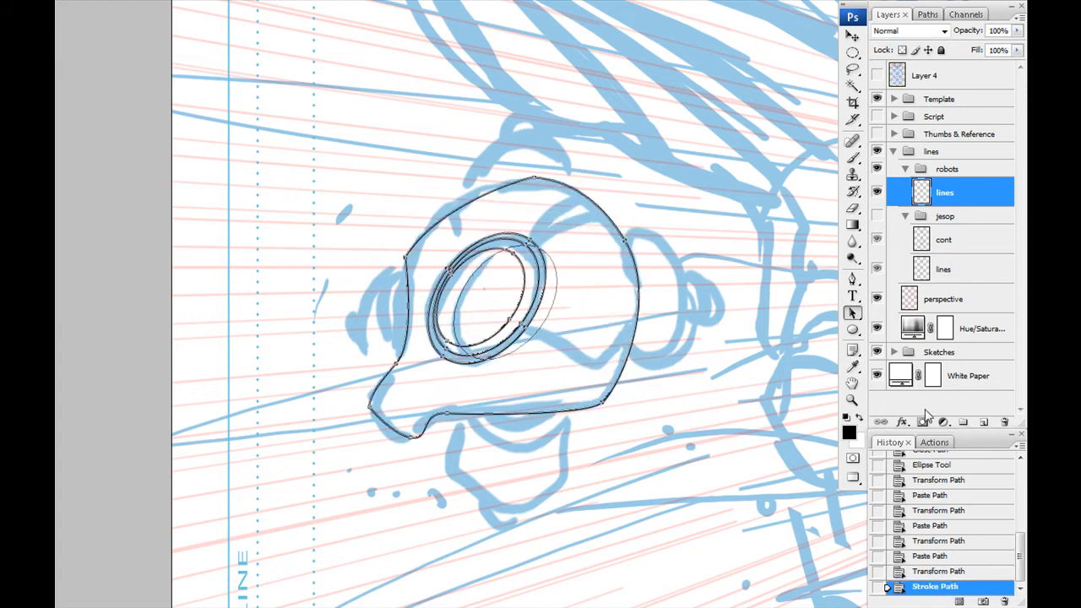
# - Stroke the offset ellipse on a new layer and erase the parts that extend beyond the innermost lens ring
pyautogui.click(984, 421)
pyautogui.rightClick(519, 340)
pyautogui.click(564, 470)
pyautogui.press('Return')
pyautogui.press('Return')
pyautogui.press('e')
pyautogui.moveTo(513, 244); pyautogui.dragTo(529, 253)
pyautogui.click(467, 359)
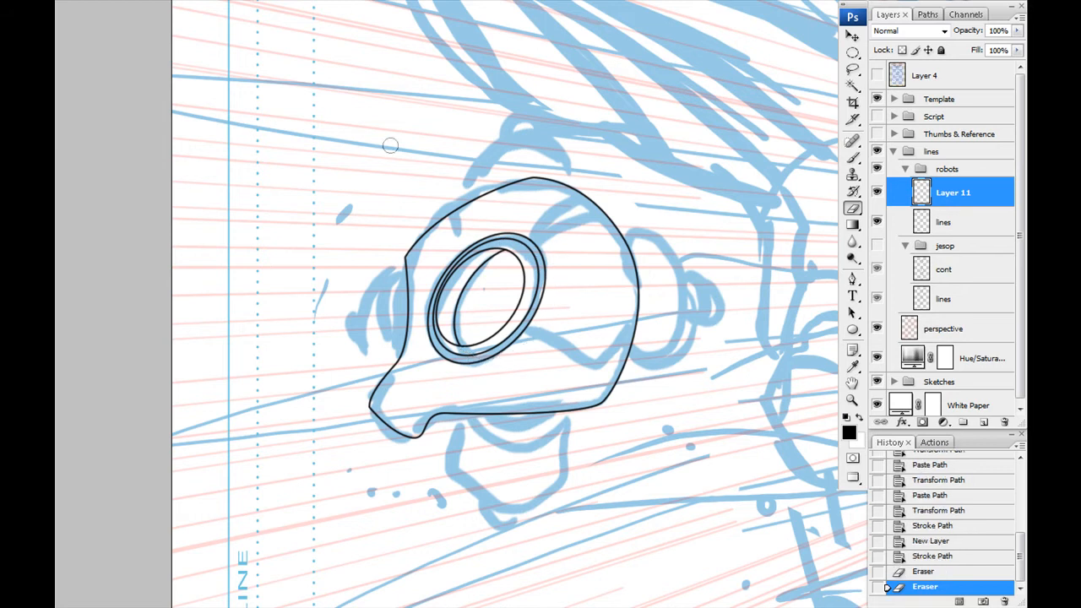
# - Merge the lens curve down and paint thick black panel seam bands across the head on a new layer
pyautogui.hotkey('ctrl', 'shift', 'alt', 'n')
pyautogui.press('b')
pyautogui.moveTo(514, 372)
pyautogui.mouseDown()
pyautogui.moveTo(386, 360)
pyautogui.moveTo(440, 378)
pyautogui.moveTo(386, 357)
pyautogui.moveTo(660, 352)
pyautogui.mouseUp()
pyautogui.hotkey('ctrl', '+')
pyautogui.hotkey('ctrl', '+')
pyautogui.press(']')
pyautogui.moveTo(255, 290)
pyautogui.mouseDown()
pyautogui.moveTo(385, 342)
pyautogui.moveTo(373, 166)
pyautogui.mouseUp()
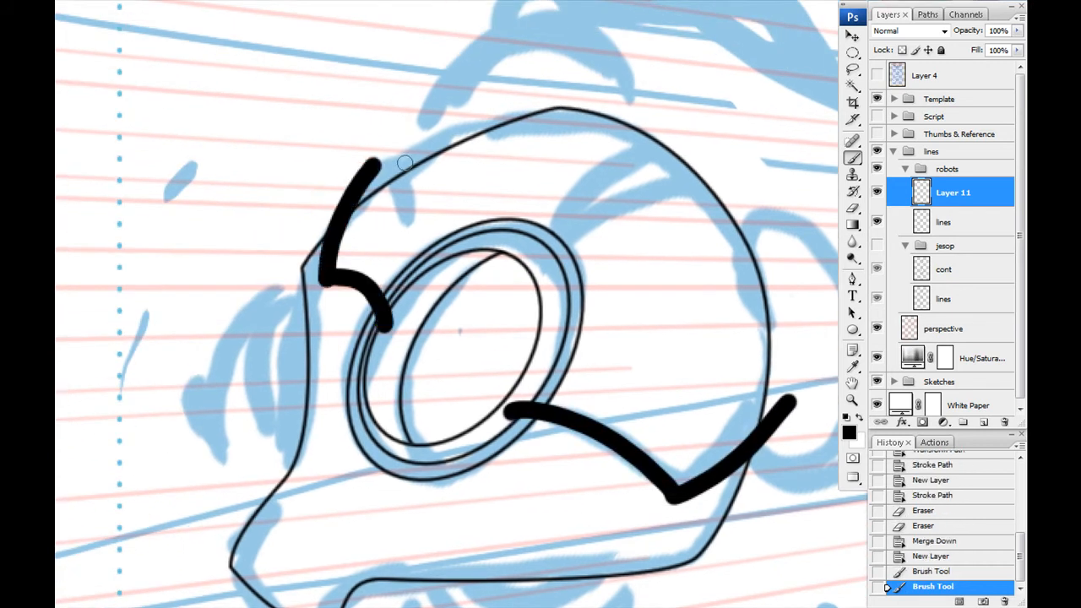
pyautogui.moveTo(431, 345); pyautogui.dragTo(468, 214)
pyautogui.moveTo(293, 518); pyautogui.dragTo(765, 19)
pyautogui.moveTo(764, 19)
pyautogui.mouseDown()
pyautogui.moveTo(748, 59)
pyautogui.moveTo(352, 369)
pyautogui.moveTo(258, 548)
pyautogui.mouseUp()
pyautogui.hotkey('ctrl', 'z')
pyautogui.moveTo(435, 379); pyautogui.dragTo(303, 404)
# - Hollow out the seam bands into double lines by deleting a contracted selection of their painted shape
pyautogui.keyDown('ctrl'); pyautogui.click(920, 197); pyautogui.keyUp('ctrl')
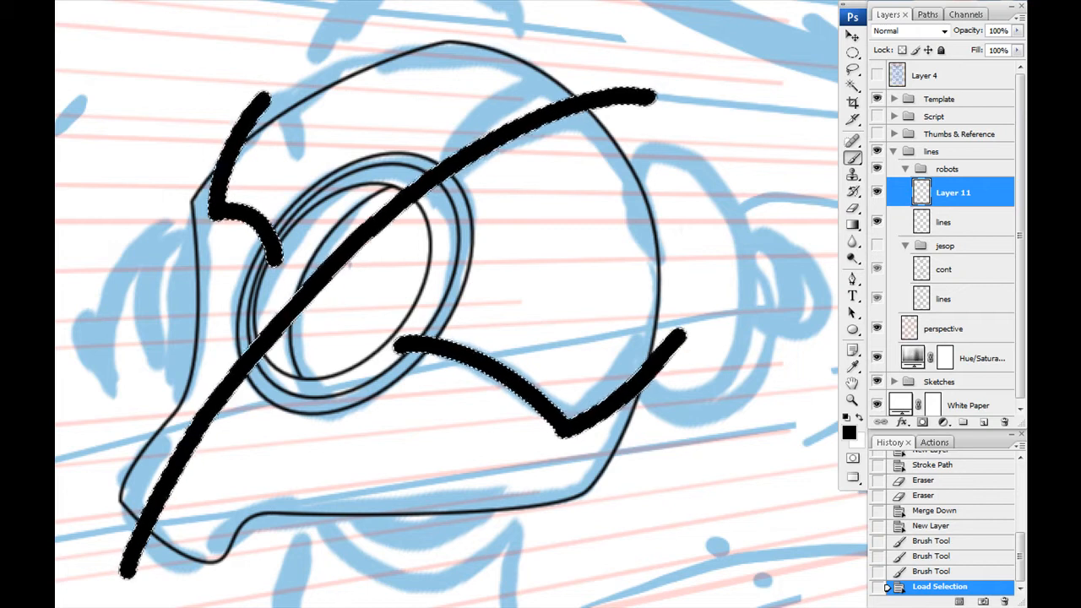
pyautogui.hotkey('alt', 's')
pyautogui.press('m')
pyautogui.press('c')
pyautogui.press('Return')
pyautogui.press('Delete')
pyautogui.hotkey('ctrl', 'd')
# - Erase the seam lines where they cross the eye lens or extend beyond the head outline
pyautogui.press('e')
pyautogui.moveTo(648, 86); pyautogui.dragTo(586, 87)
pyautogui.moveTo(679, 333); pyautogui.dragTo(662, 386)
pyautogui.moveTo(429, 299); pyautogui.dragTo(573, 144)
pyautogui.moveTo(272, 412); pyautogui.dragTo(278, 385)
pyautogui.moveTo(249, 285); pyautogui.dragTo(332, 486)
pyautogui.moveTo(487, 142); pyautogui.dragTo(470, 168)
pyautogui.moveTo(509, 283); pyautogui.dragTo(503, 299)
pyautogui.moveTo(662, 222); pyautogui.dragTo(481, 397)
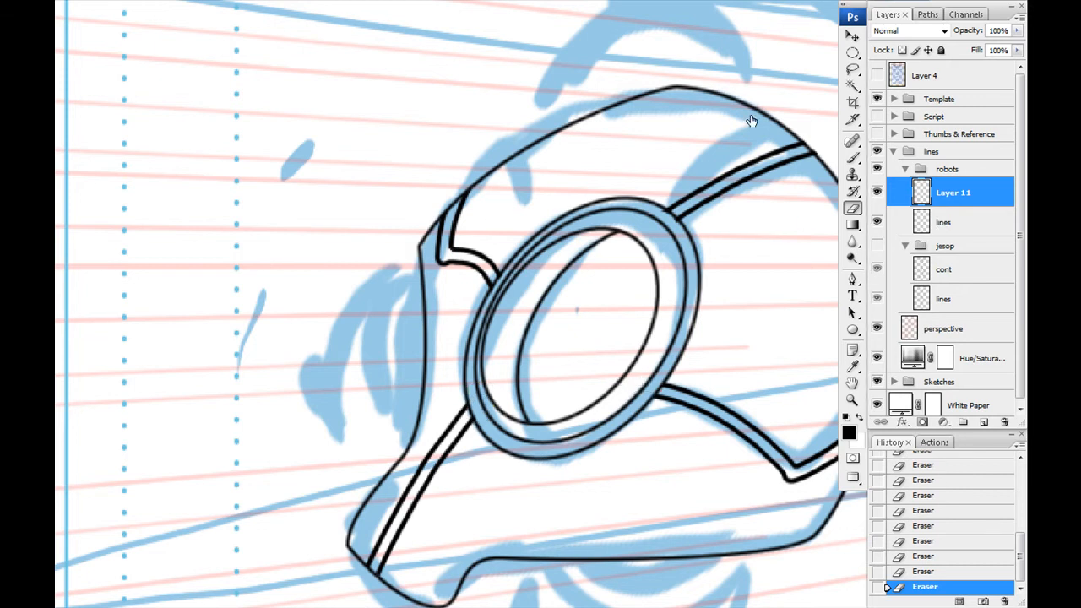
# - Erase the head outline on the lines layer where the panel seams cut through it
pyautogui.hotkey('alt', '[')
pyautogui.moveTo(810, 155); pyautogui.dragTo(665, 159)
pyautogui.moveTo(670, 148); pyautogui.dragTo(664, 158)
pyautogui.moveTo(734, 418); pyautogui.dragTo(731, 430)
pyautogui.moveTo(216, 569); pyautogui.dragTo(302, 446)
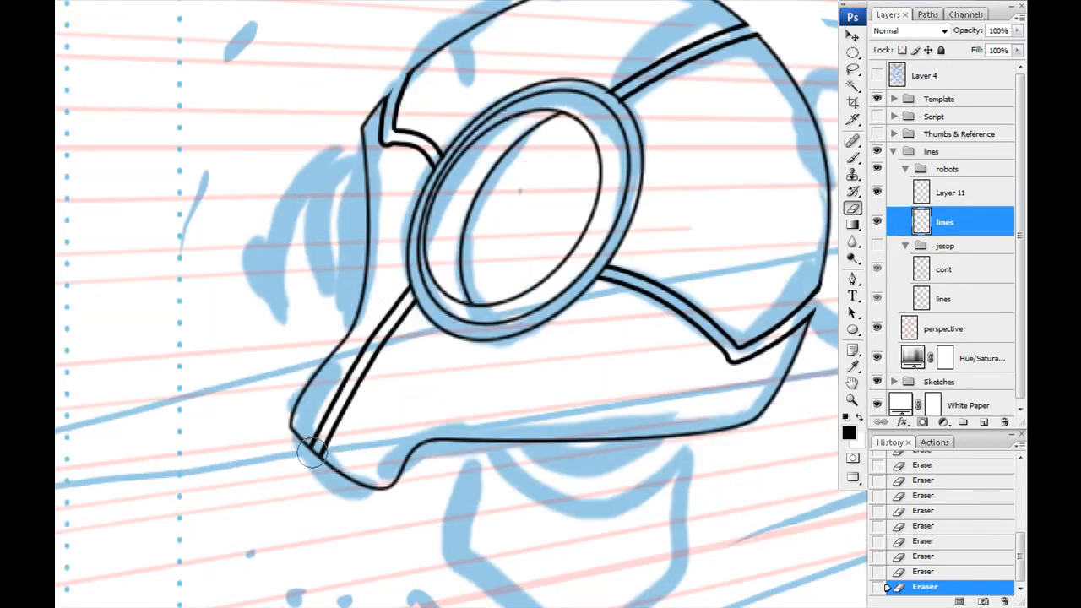
pyautogui.moveTo(422, 482); pyautogui.dragTo(402, 473)
pyautogui.moveTo(289, 440); pyautogui.dragTo(301, 446)
# - Ink the small notches joining the seams to the head outline and merge the seam layer into the lines layer
pyautogui.moveTo(355, 295); pyautogui.dragTo(347, 472)
pyautogui.moveTo(362, 263); pyautogui.dragTo(371, 267)
pyautogui.moveTo(721, 195); pyautogui.dragTo(730, 203)
pyautogui.moveTo(682, 415); pyautogui.dragTo(613, 265)
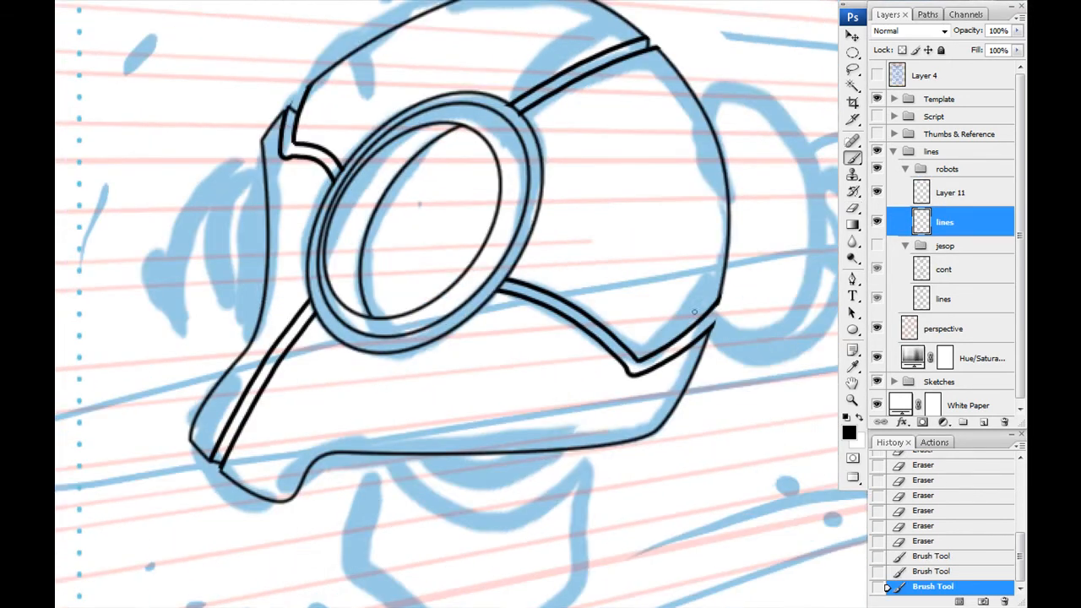
pyautogui.moveTo(708, 321); pyautogui.dragTo(716, 330)
pyautogui.moveTo(338, 245); pyautogui.dragTo(382, 304)
pyautogui.hotkey('alt', ']')
pyautogui.hotkey('ctrl', 'e')
# - Ink the robot's far ear cap on a new layer, with a ribbed band of short ticks along its outer rim
pyautogui.hotkey('ctrl', 'alt', 'shift', 'n')
pyautogui.moveTo(693, 249)
pyautogui.mouseDown()
pyautogui.moveTo(408, 263)
pyautogui.moveTo(420, 314)
pyautogui.mouseUp()
pyautogui.moveTo(478, 238)
pyautogui.mouseDown()
pyautogui.moveTo(543, 218)
pyautogui.moveTo(479, 483)
pyautogui.mouseUp()
pyautogui.moveTo(596, 279); pyautogui.dragTo(584, 451)
pyautogui.moveTo(604, 325); pyautogui.dragTo(615, 326)
pyautogui.moveTo(604, 343); pyautogui.dragTo(614, 344)
pyautogui.moveTo(603, 366); pyautogui.dragTo(612, 367)
pyautogui.moveTo(598, 387); pyautogui.dragTo(608, 389)
pyautogui.moveTo(594, 408); pyautogui.dragTo(604, 411)
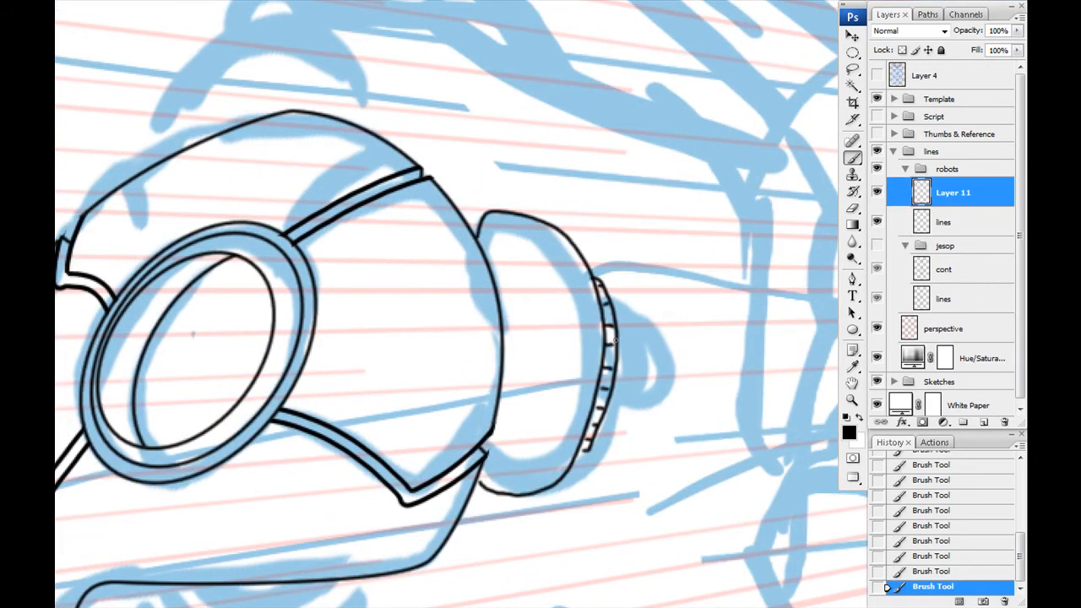
pyautogui.moveTo(619, 325); pyautogui.dragTo(606, 421)
# - Add the inner plate edge, small tabs and contour marks to the face of the ribbed ear cap
pyautogui.moveTo(505, 238); pyautogui.dragTo(505, 286)
pyautogui.moveTo(497, 331); pyautogui.dragTo(488, 516)
pyautogui.moveTo(508, 326); pyautogui.dragTo(514, 319)
pyautogui.moveTo(360, 354); pyautogui.dragTo(377, 281)
pyautogui.moveTo(513, 192)
pyautogui.mouseDown()
pyautogui.moveTo(534, 201)
pyautogui.moveTo(589, 323)
pyautogui.mouseUp()
pyautogui.moveTo(374, 333); pyautogui.dragTo(479, 508)
# - Ink the low dome on the crown of the robot's head with a short accent mark at its edge
pyautogui.moveTo(263, 321)
pyautogui.mouseDown()
pyautogui.moveTo(275, 274)
pyautogui.moveTo(488, 274)
pyautogui.mouseUp()
pyautogui.moveTo(269, 310); pyautogui.dragTo(280, 298)
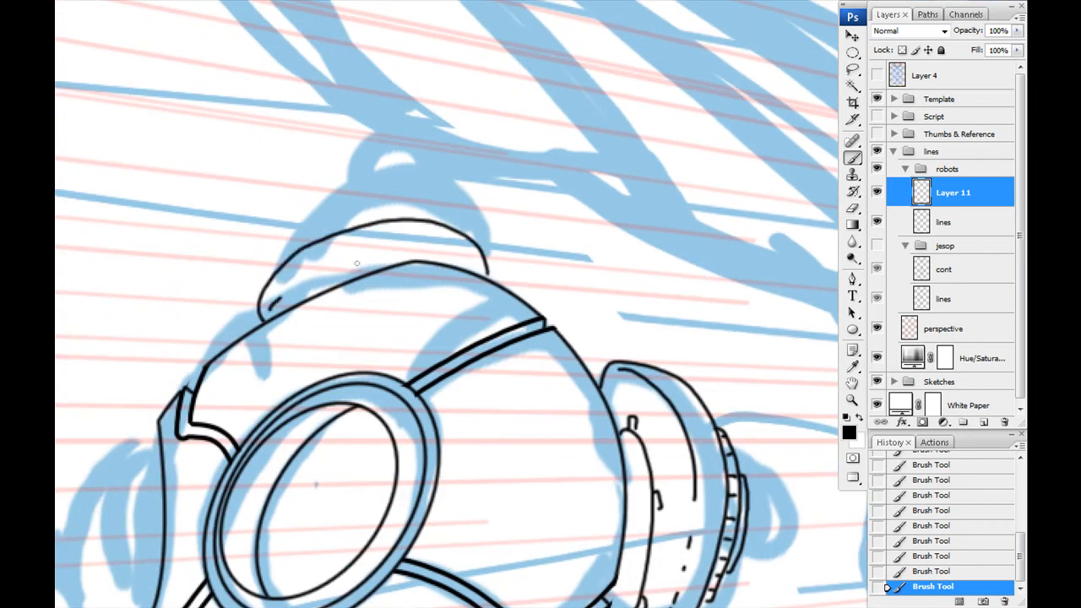
pyautogui.moveTo(511, 277); pyautogui.dragTo(516, 286)
# - Ink the recessed arcs beneath the head, the rounded neck housing and the ribbed round socket below it
pyautogui.moveTo(328, 462)
pyautogui.mouseDown()
pyautogui.moveTo(437, 162)
pyautogui.moveTo(411, 86)
pyautogui.mouseUp()
pyautogui.moveTo(402, 362); pyautogui.dragTo(529, 362)
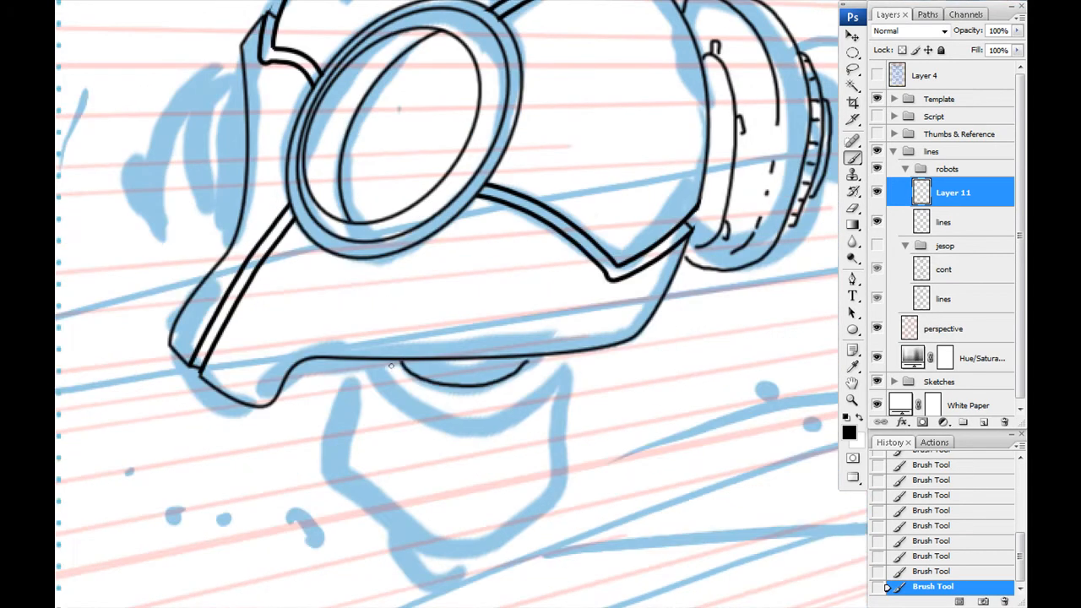
pyautogui.moveTo(368, 365)
pyautogui.mouseDown()
pyautogui.moveTo(578, 498)
pyautogui.moveTo(575, 361)
pyautogui.mouseUp()
pyautogui.moveTo(384, 432); pyautogui.dragTo(369, 299)
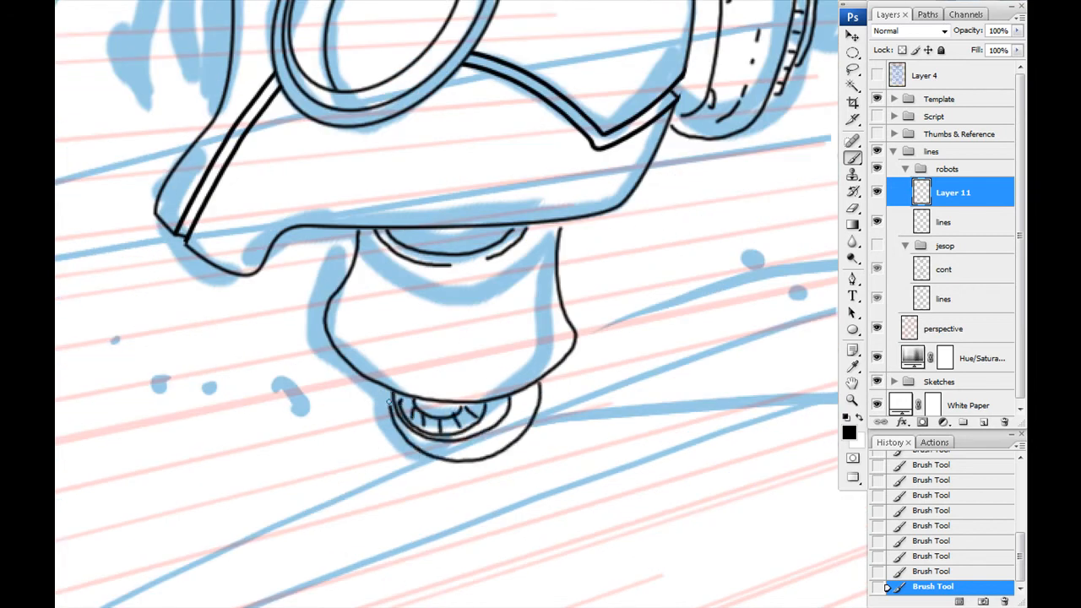
pyautogui.moveTo(407, 440); pyautogui.dragTo(391, 394)
# - Ink the cylindrical tail behind the neck housing with its ribbed collar and pointed fins
pyautogui.moveTo(553, 372); pyautogui.dragTo(413, 453)
pyautogui.moveTo(697, 318); pyautogui.dragTo(667, 286)
pyautogui.hotkey('ctrl', 'z')
pyautogui.moveTo(695, 411)
pyautogui.mouseDown()
pyautogui.moveTo(712, 388)
pyautogui.moveTo(671, 285)
pyautogui.mouseUp()
pyautogui.moveTo(563, 305); pyautogui.dragTo(673, 287)
pyautogui.moveTo(667, 288)
pyautogui.mouseDown()
pyautogui.moveTo(695, 308)
pyautogui.moveTo(570, 381)
pyautogui.moveTo(665, 264)
pyautogui.mouseUp()
pyautogui.moveTo(665, 263); pyautogui.dragTo(692, 262)
pyautogui.moveTo(692, 261)
pyautogui.mouseDown()
pyautogui.moveTo(631, 388)
pyautogui.moveTo(521, 276)
pyautogui.mouseUp()
pyautogui.moveTo(519, 308); pyautogui.dragTo(568, 364)
pyautogui.moveTo(569, 364); pyautogui.dragTo(587, 409)
pyautogui.moveTo(587, 409); pyautogui.dragTo(547, 401)
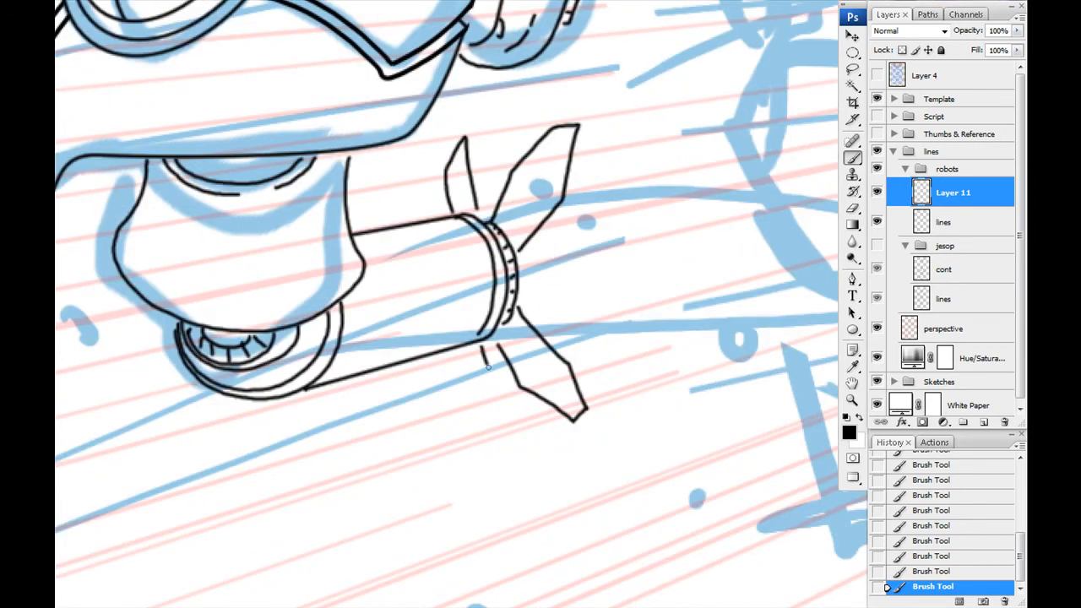
# - Ink the ear cap beside the robot's chin with its curved outer shell and inner plate lines
pyautogui.moveTo(354, 254); pyautogui.dragTo(647, 446)
pyautogui.moveTo(283, 173); pyautogui.dragTo(325, 229)
pyautogui.moveTo(335, 244); pyautogui.dragTo(337, 258)
pyautogui.moveTo(350, 138); pyautogui.dragTo(336, 221)
pyautogui.moveTo(345, 115); pyautogui.dragTo(294, 317)
# - Compare the robot with and without its detail layer and merge that layer into the lines layer
pyautogui.moveTo(698, 378)
pyautogui.mouseDown()
pyautogui.moveTo(378, 326)
pyautogui.moveTo(538, 229)
pyautogui.mouseUp()
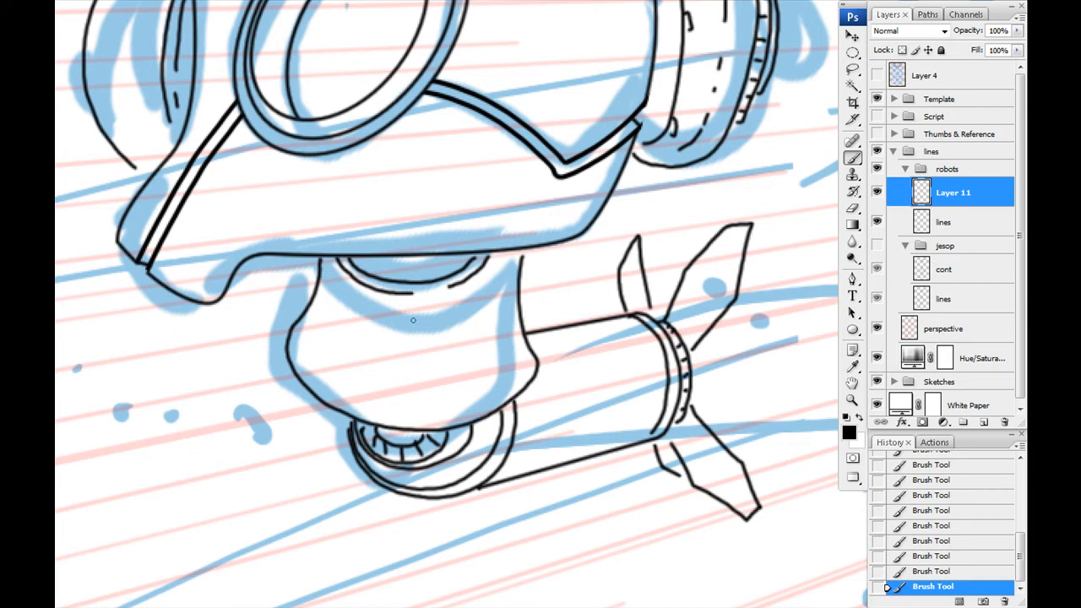
pyautogui.moveTo(353, 313); pyautogui.dragTo(342, 283)
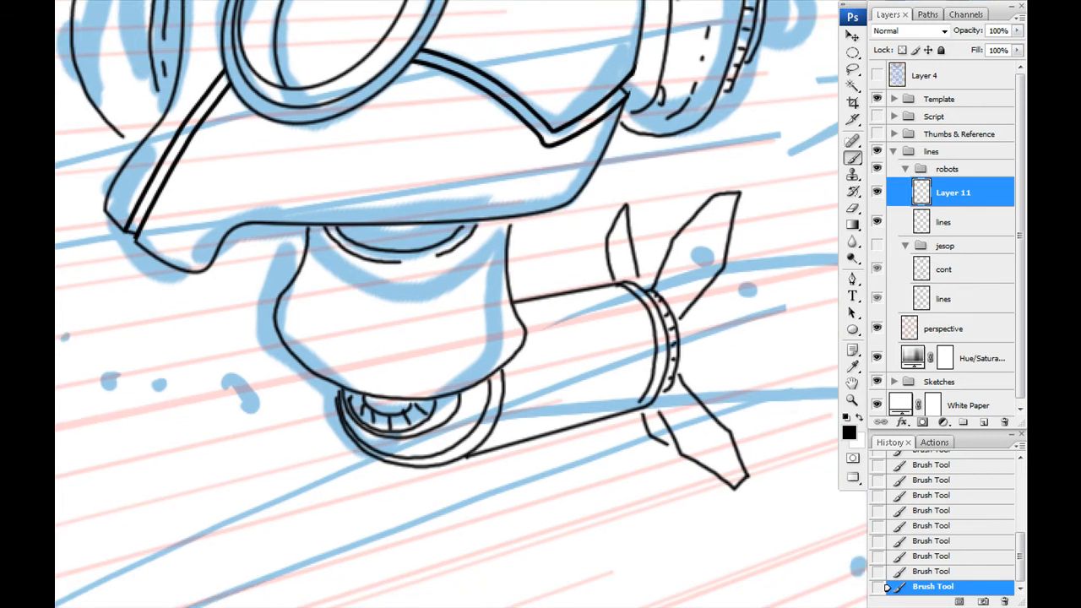
pyautogui.moveTo(197, 119); pyautogui.dragTo(284, 322)
pyautogui.click(877, 196)
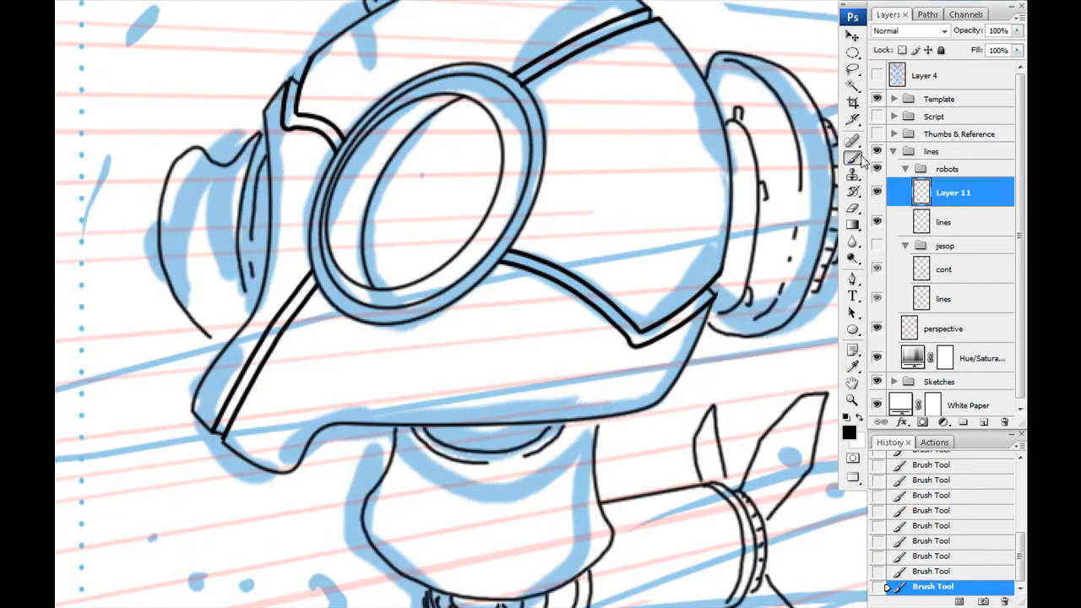
pyautogui.click(876, 196)
pyautogui.hotkey('ctrl', 'e')
pyautogui.hotkey('ctrl', '0')
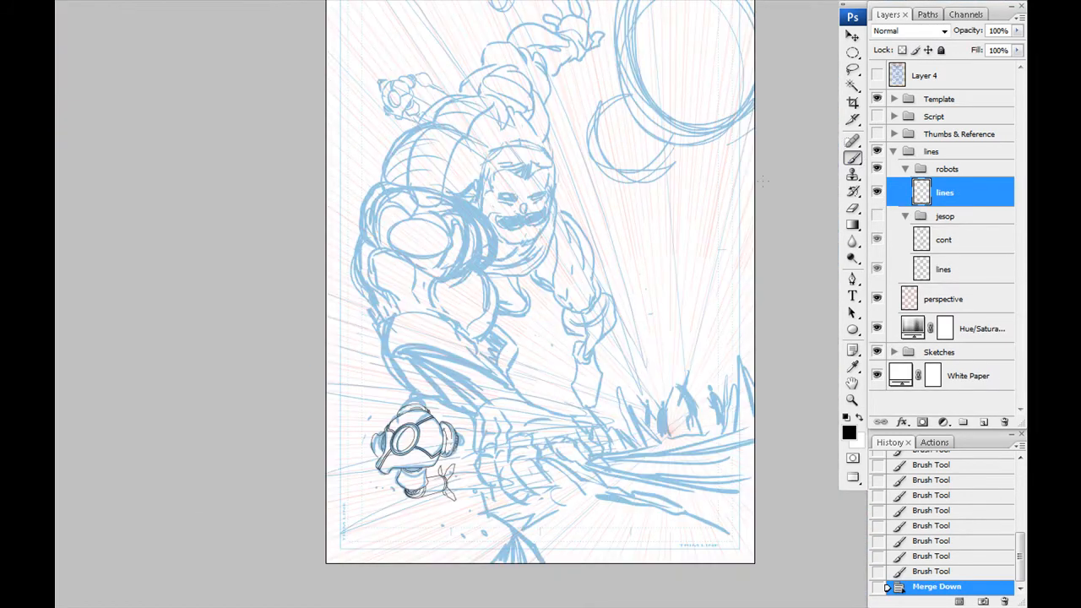
# - Duplicate the robot's lines layer and move, rotate and scale the copy to fit the small robot rough behind the figure's shoulder
pyautogui.hotkey('ctrl', 'j')
pyautogui.moveTo(393, 421); pyautogui.dragTo(393, 137)
pyautogui.hotkey('ctrl', 't')
pyautogui.moveTo(358, 232); pyautogui.dragTo(445, 277)
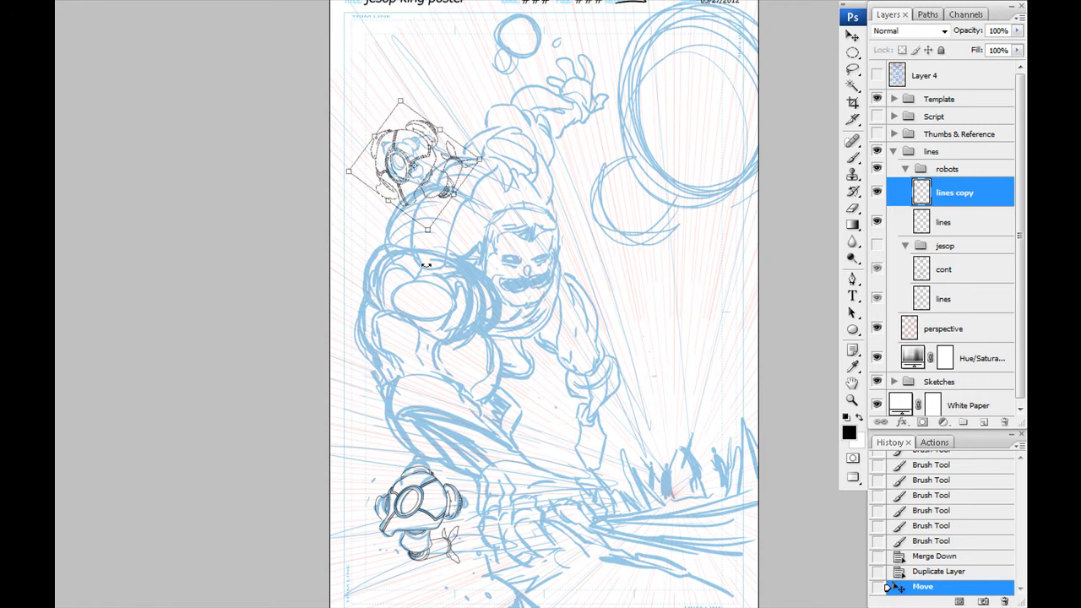
pyautogui.hotkey('ctrl', '+')
pyautogui.hotkey('ctrl', '+')
pyautogui.hotkey('ctrl', '+')
pyautogui.moveTo(246, 234); pyautogui.dragTo(497, 567)
pyautogui.moveTo(436, 327); pyautogui.dragTo(448, 315)
pyautogui.moveTo(632, 237); pyautogui.dragTo(450, 254)
pyautogui.moveTo(354, 272); pyautogui.dragTo(412, 264)
pyautogui.press('Return')
# - Lasso the copied robot's tail cylinder and fins, then rotate and reposition them to extend along the rough from the neck
pyautogui.hotkey('ctrl', '+')
pyautogui.hotkey('ctrl', '+')
pyautogui.hotkey('ctrl', '+')
pyautogui.moveTo(365, 335); pyautogui.dragTo(647, 523)
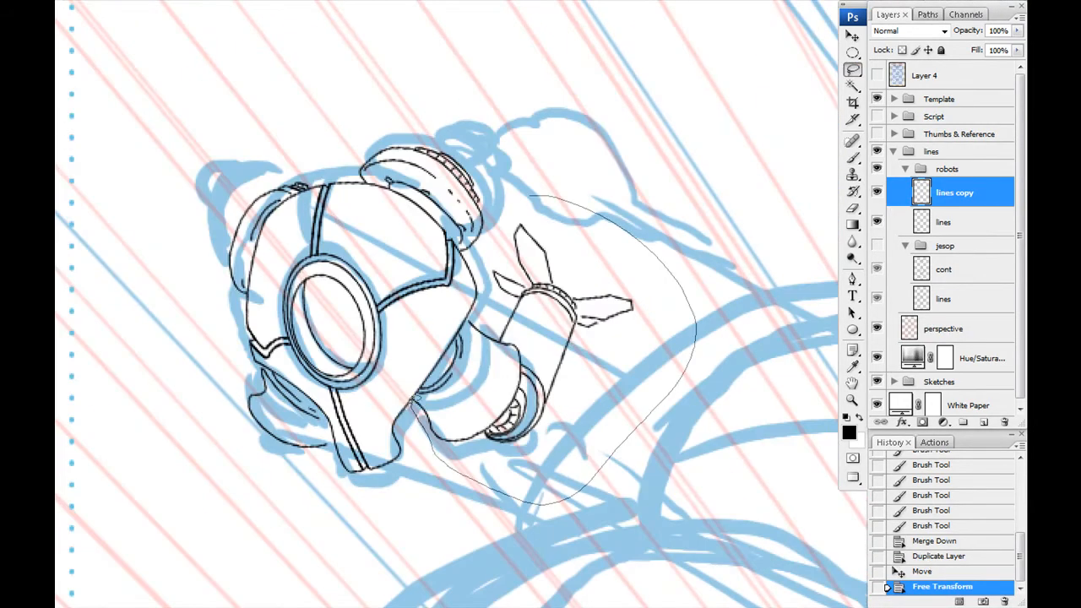
pyautogui.moveTo(460, 334); pyautogui.dragTo(511, 166)
pyautogui.moveTo(533, 277); pyautogui.dragTo(485, 325)
pyautogui.moveTo(484, 326); pyautogui.dragTo(523, 344)
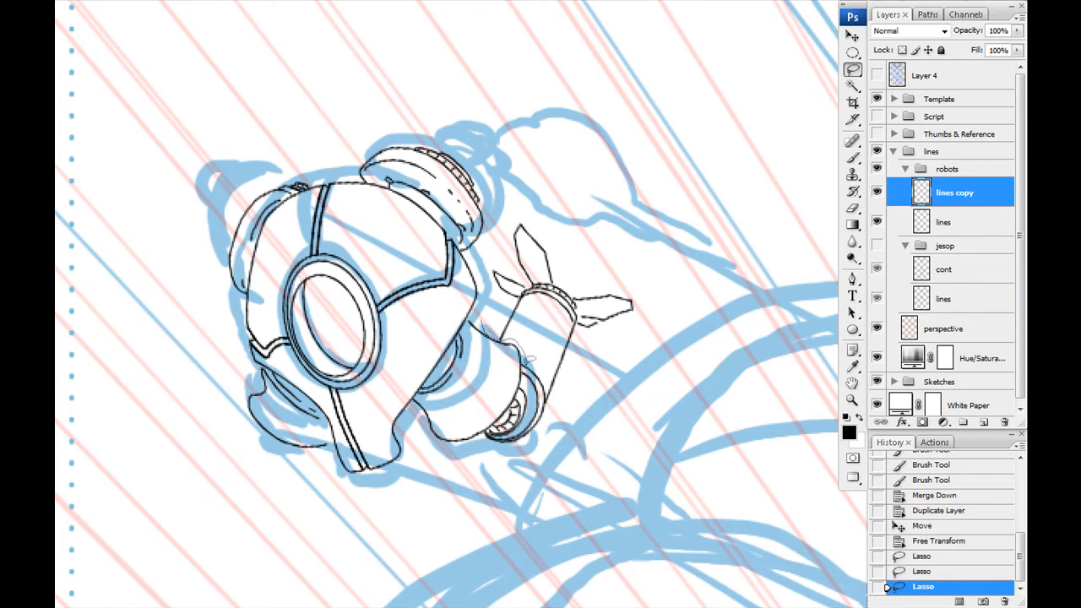
pyautogui.moveTo(526, 200); pyautogui.dragTo(484, 325)
pyautogui.hotkey('ctrl', 't')
pyautogui.moveTo(507, 464)
pyautogui.mouseDown()
pyautogui.moveTo(332, 221)
pyautogui.moveTo(343, 205)
pyautogui.mouseUp()
pyautogui.moveTo(516, 382)
pyautogui.mouseDown()
pyautogui.moveTo(523, 538)
pyautogui.moveTo(497, 546)
pyautogui.mouseUp()
pyautogui.press('Return')
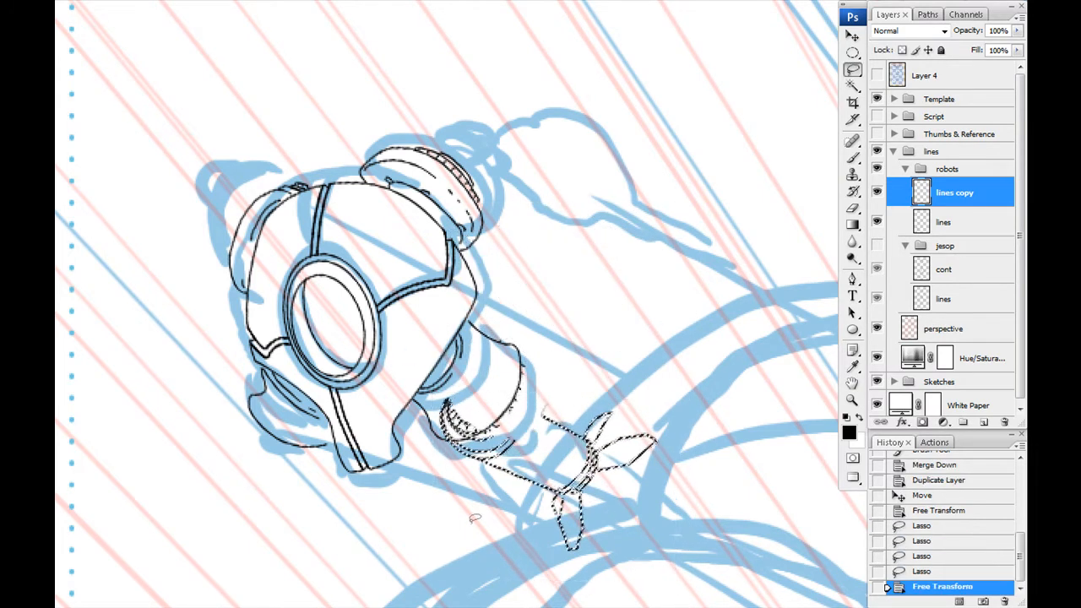
# - Deselect the tail, erase leftover lines around its socket and strengthen the copied lines by merging in a blurred duplicate
pyautogui.hotkey('ctrl', '+')
pyautogui.hotkey('ctrl', 'd')
pyautogui.moveTo(246, 360); pyautogui.dragTo(301, 221)
pyautogui.press('e')
pyautogui.moveTo(417, 366)
pyautogui.mouseDown()
pyautogui.moveTo(458, 403)
pyautogui.moveTo(408, 420)
pyautogui.mouseUp()
pyautogui.press('b')
pyautogui.press('F2')
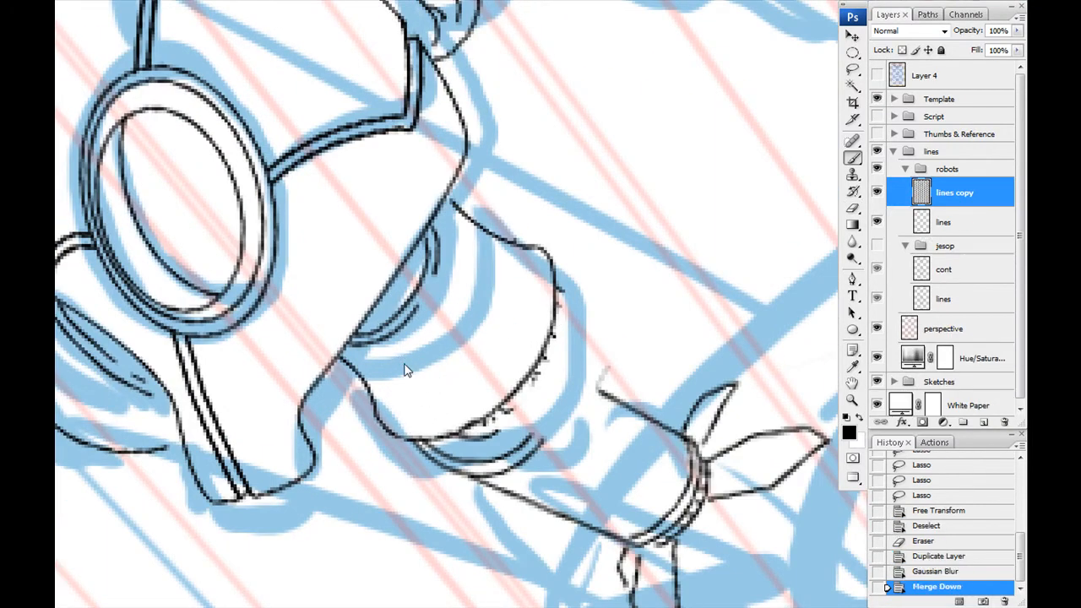
# - Erase the stray end of the tail's upper edge and redraw the joint between the tail and neck housing
pyautogui.moveTo(553, 354); pyautogui.dragTo(602, 393)
pyautogui.hotkey('ctrl', 'z')
pyautogui.moveTo(465, 398); pyautogui.dragTo(369, 337)
pyautogui.press('e')
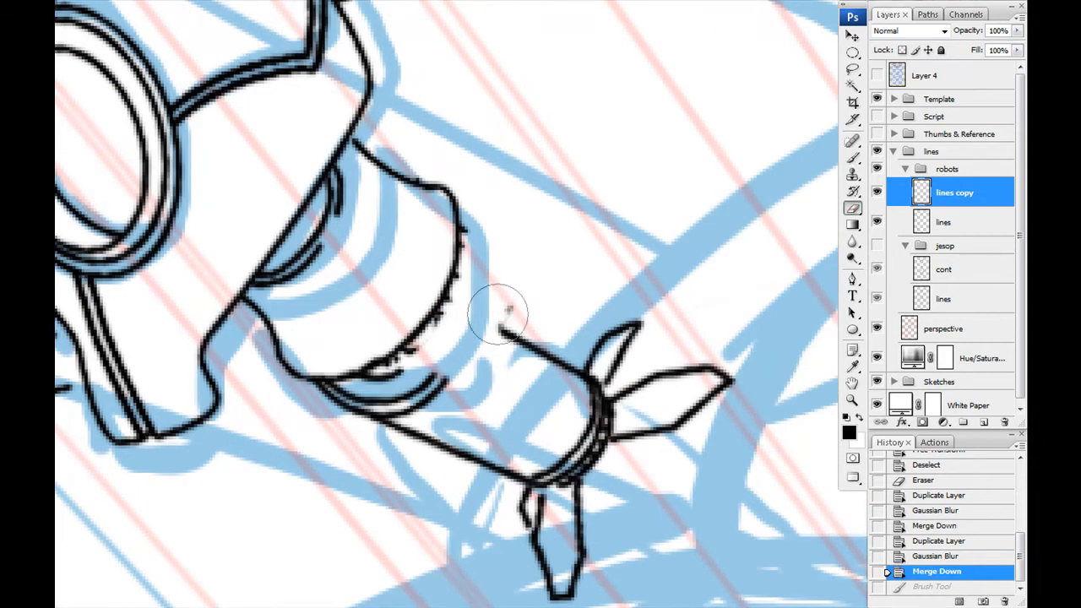
pyautogui.click(515, 307)
pyautogui.press('b')
pyautogui.moveTo(450, 302); pyautogui.dragTo(507, 333)
pyautogui.moveTo(437, 370)
pyautogui.mouseDown()
pyautogui.moveTo(444, 312)
pyautogui.moveTo(415, 353)
pyautogui.mouseUp()
pyautogui.moveTo(355, 271)
pyautogui.mouseDown()
pyautogui.moveTo(450, 381)
pyautogui.moveTo(418, 440)
pyautogui.mouseUp()
pyautogui.moveTo(439, 414)
pyautogui.mouseDown()
pyautogui.moveTo(409, 314)
pyautogui.moveTo(475, 413)
pyautogui.mouseUp()
pyautogui.press('e')
pyautogui.press('b')
# - Ink the second finned cylinder extending below the small robot's chin, with its edges and pointed fins
pyautogui.moveTo(101, 403)
pyautogui.mouseDown()
pyautogui.moveTo(254, 333)
pyautogui.moveTo(304, 349)
pyautogui.mouseUp()
pyautogui.moveTo(245, 349); pyautogui.dragTo(304, 362)
pyautogui.moveTo(391, 497); pyautogui.dragTo(355, 439)
pyautogui.moveTo(437, 448); pyautogui.dragTo(464, 449)
pyautogui.hotkey('ctrl', 'z')
pyautogui.moveTo(223, 304); pyautogui.dragTo(464, 447)
pyautogui.click(902, 51)
pyautogui.moveTo(221, 306); pyautogui.dragTo(466, 448)
pyautogui.moveTo(474, 446)
pyautogui.mouseDown()
pyautogui.moveTo(536, 397)
pyautogui.moveTo(522, 352)
pyautogui.mouseUp()
pyautogui.moveTo(521, 351)
pyautogui.mouseDown()
pyautogui.moveTo(395, 303)
pyautogui.moveTo(392, 257)
pyautogui.moveTo(470, 443)
pyautogui.mouseUp()
pyautogui.hotkey('ctrl', 'z')
pyautogui.moveTo(555, 383)
pyautogui.mouseDown()
pyautogui.moveTo(422, 372)
pyautogui.moveTo(521, 355)
pyautogui.mouseUp()
pyautogui.moveTo(520, 370); pyautogui.dragTo(421, 392)
pyautogui.moveTo(378, 431); pyautogui.dragTo(404, 515)
pyautogui.moveTo(333, 449); pyautogui.dragTo(403, 518)
pyautogui.moveTo(394, 343); pyautogui.dragTo(468, 337)
pyautogui.moveTo(315, 441); pyautogui.dragTo(370, 482)
pyautogui.hotkey('ctrl', '-')
pyautogui.hotkey('ctrl', '-')
pyautogui.hotkey('ctrl', '-')
pyautogui.hotkey('ctrl', '-')
pyautogui.hotkey('ctrl', '-')
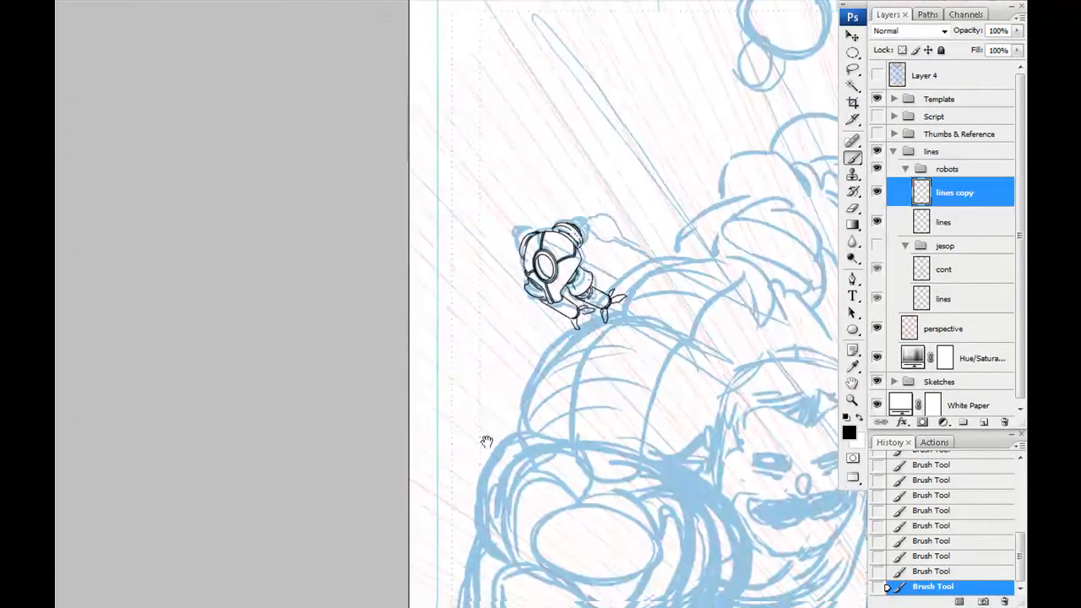
# - Merge the small robot into the robots' lines layer and add a new layer named "cont" above it
pyautogui.moveTo(292, 429); pyautogui.dragTo(144, 9)
pyautogui.hotkey('ctrl', 'e')
pyautogui.hotkey('ctrl', 'shift', 'alt', 'n')
pyautogui.doubleClick(945, 194)
pyautogui.write('cont')
pyautogui.press('Return')
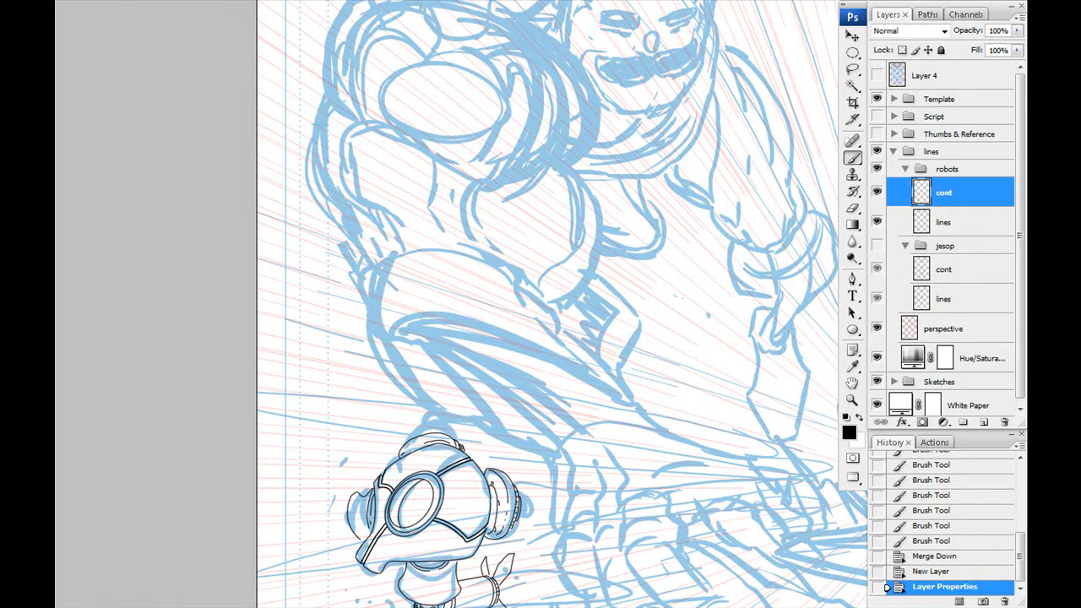
# - Outline the silhouettes of both robots with a thicker brush on the "cont" layer, following heads, ear caps, necks and fins
pyautogui.moveTo(384, 405); pyautogui.dragTo(439, 258)
pyautogui.moveTo(431, 26); pyautogui.dragTo(473, 600)
pyautogui.hotkey('ctrl', '+')
pyautogui.hotkey('ctrl', '+')
pyautogui.hotkey('ctrl', '+')
pyautogui.hotkey('ctrl', '+')
pyautogui.moveTo(204, 266); pyautogui.dragTo(201, 206)
pyautogui.hotkey('ctrl', '+')
pyautogui.moveTo(473, 110); pyautogui.dragTo(528, 253)
pyautogui.rightClick(536, 258)
pyautogui.doubleClick(574, 372)
pyautogui.moveTo(416, 225)
pyautogui.mouseDown()
pyautogui.moveTo(436, 189)
pyautogui.moveTo(606, 263)
pyautogui.moveTo(605, 193)
pyautogui.mouseUp()
pyautogui.moveTo(605, 199); pyautogui.dragTo(581, 364)
pyautogui.moveTo(582, 364)
pyautogui.mouseDown()
pyautogui.moveTo(505, 211)
pyautogui.moveTo(673, 386)
pyautogui.moveTo(785, 385)
pyautogui.moveTo(699, 443)
pyautogui.mouseUp()
pyautogui.moveTo(699, 444); pyautogui.dragTo(691, 260)
pyautogui.moveTo(690, 259)
pyautogui.mouseDown()
pyautogui.moveTo(663, 296)
pyautogui.moveTo(624, 292)
pyautogui.mouseUp()
pyautogui.moveTo(553, 290); pyautogui.dragTo(641, 414)
pyautogui.moveTo(710, 410)
pyautogui.mouseDown()
pyautogui.moveTo(502, 272)
pyautogui.moveTo(554, 217)
pyautogui.mouseUp()
pyautogui.moveTo(555, 217)
pyautogui.mouseDown()
pyautogui.moveTo(669, 332)
pyautogui.moveTo(731, 345)
pyautogui.mouseUp()
pyautogui.moveTo(730, 346)
pyautogui.mouseDown()
pyautogui.moveTo(629, 408)
pyautogui.moveTo(592, 414)
pyautogui.mouseUp()
pyautogui.moveTo(591, 414)
pyautogui.mouseDown()
pyautogui.moveTo(656, 461)
pyautogui.moveTo(397, 247)
pyautogui.moveTo(534, 411)
pyautogui.mouseUp()
pyautogui.moveTo(533, 393)
pyautogui.mouseDown()
pyautogui.moveTo(499, 331)
pyautogui.moveTo(489, 431)
pyautogui.mouseUp()
pyautogui.moveTo(492, 389)
pyautogui.mouseDown()
pyautogui.moveTo(488, 266)
pyautogui.moveTo(669, 209)
pyautogui.mouseUp()
pyautogui.moveTo(473, 454); pyautogui.dragTo(815, 84)
pyautogui.moveTo(487, 516); pyautogui.dragTo(357, 31)
pyautogui.moveTo(647, 591); pyautogui.dragTo(587, 207)
pyautogui.moveTo(481, 200); pyautogui.dragTo(540, 291)
pyautogui.moveTo(203, 282)
pyautogui.mouseDown()
pyautogui.moveTo(544, 164)
pyautogui.moveTo(611, 232)
pyautogui.mouseUp()
pyautogui.moveTo(583, 310); pyautogui.dragTo(482, 169)
pyautogui.moveTo(507, 100); pyautogui.dragTo(608, 237)
pyautogui.moveTo(608, 239); pyautogui.dragTo(559, 167)
pyautogui.moveTo(563, 165)
pyautogui.mouseDown()
pyautogui.moveTo(616, 132)
pyautogui.moveTo(766, 455)
pyautogui.moveTo(674, 556)
pyautogui.mouseUp()
pyautogui.moveTo(675, 556)
pyautogui.mouseDown()
pyautogui.moveTo(732, 331)
pyautogui.moveTo(557, 431)
pyautogui.mouseUp()
pyautogui.moveTo(557, 432)
pyautogui.mouseDown()
pyautogui.moveTo(657, 290)
pyautogui.moveTo(566, 442)
pyautogui.mouseUp()
pyautogui.moveTo(565, 442)
pyautogui.mouseDown()
pyautogui.moveTo(413, 357)
pyautogui.moveTo(596, 334)
pyautogui.moveTo(670, 383)
pyautogui.moveTo(586, 161)
pyautogui.mouseUp()
pyautogui.moveTo(586, 161)
pyautogui.mouseDown()
pyautogui.moveTo(673, 371)
pyautogui.moveTo(660, 413)
pyautogui.mouseUp()
pyautogui.moveTo(516, 296)
pyautogui.mouseDown()
pyautogui.moveTo(575, 369)
pyautogui.moveTo(658, 412)
pyautogui.mouseUp()
pyautogui.moveTo(498, 306); pyautogui.dragTo(707, 364)
pyautogui.moveTo(710, 364)
pyautogui.mouseDown()
pyautogui.moveTo(401, 460)
pyautogui.moveTo(271, 389)
pyautogui.moveTo(250, 309)
pyautogui.moveTo(487, 443)
pyautogui.mouseUp()
pyautogui.moveTo(150, 180)
pyautogui.mouseDown()
pyautogui.moveTo(316, 286)
pyautogui.moveTo(488, 436)
pyautogui.mouseUp()
pyautogui.moveTo(203, 185); pyautogui.dragTo(483, 430)
pyautogui.moveTo(438, 431); pyautogui.dragTo(528, 3)
pyautogui.moveTo(461, 111); pyautogui.dragTo(402, 408)
pyautogui.moveTo(468, 295)
pyautogui.mouseDown()
pyautogui.moveTo(522, 224)
pyautogui.moveTo(621, 134)
pyautogui.mouseUp()
# - Trim and clean the edges of the robots' heavy contour with a smaller eraser, including where the top cap meets the head
pyautogui.press('e')
pyautogui.press('[')
pyautogui.press('[')
pyautogui.moveTo(525, 185); pyautogui.dragTo(521, 210)
pyautogui.moveTo(523, 190); pyautogui.dragTo(519, 211)
pyautogui.moveTo(514, 199); pyautogui.dragTo(497, 213)
pyautogui.hotkey('ctrl', 'alt', 'z')
pyautogui.hotkey('ctrl', 'alt', 'z')
pyautogui.hotkey('ctrl', 'alt', 'z')
pyautogui.hotkey('ctrl', 'alt', 'z')
pyautogui.moveTo(456, 515); pyautogui.dragTo(434, 56)
pyautogui.moveTo(342, 309); pyautogui.dragTo(366, 313)
pyautogui.moveTo(460, 418); pyautogui.dragTo(316, 309)
pyautogui.moveTo(473, 85); pyautogui.dragTo(304, 541)
pyautogui.moveTo(714, 26); pyautogui.dragTo(561, 257)
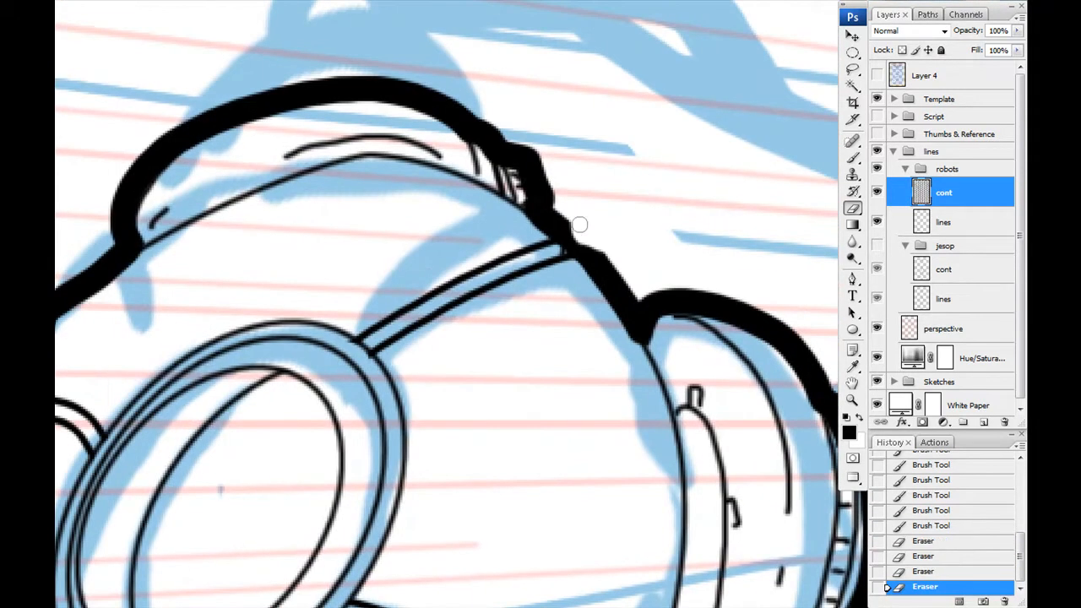
pyautogui.moveTo(577, 220); pyautogui.dragTo(588, 240)
pyautogui.moveTo(562, 510); pyautogui.dragTo(543, 159)
pyautogui.hotkey('ctrl', '-')
pyautogui.hotkey('ctrl', '-')
pyautogui.hotkey('ctrl', '-')
pyautogui.hotkey('ctrl', '-')
pyautogui.hotkey('ctrl', '-')
pyautogui.hotkey('ctrl', '-')
pyautogui.moveTo(457, 127); pyautogui.dragTo(426, 285)
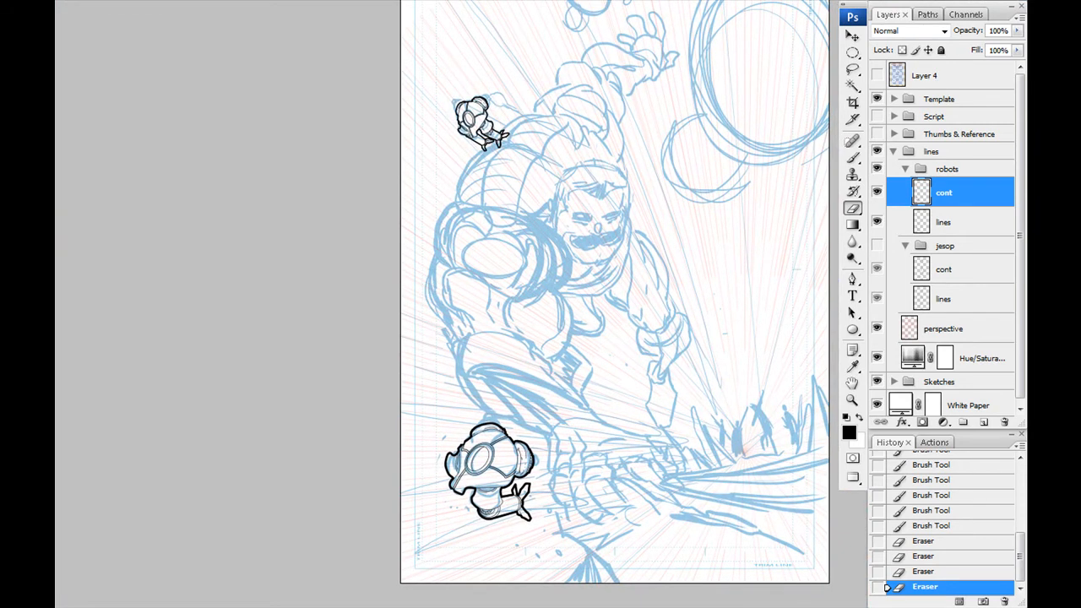
# - Select the areas inside the robots' contours, expand the selection and add a white fill layer named "ko" beneath the robots' lines
pyautogui.keyDown('shift'); pyautogui.click(474, 141); pyautogui.keyUp('shift')
pyautogui.press('Return')
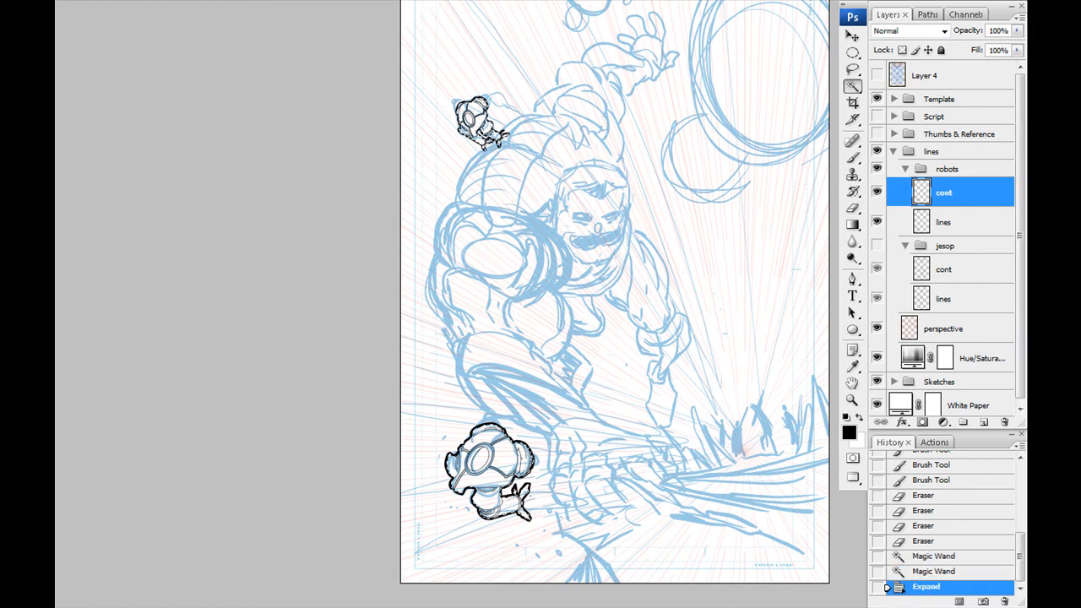
pyautogui.press('Return')
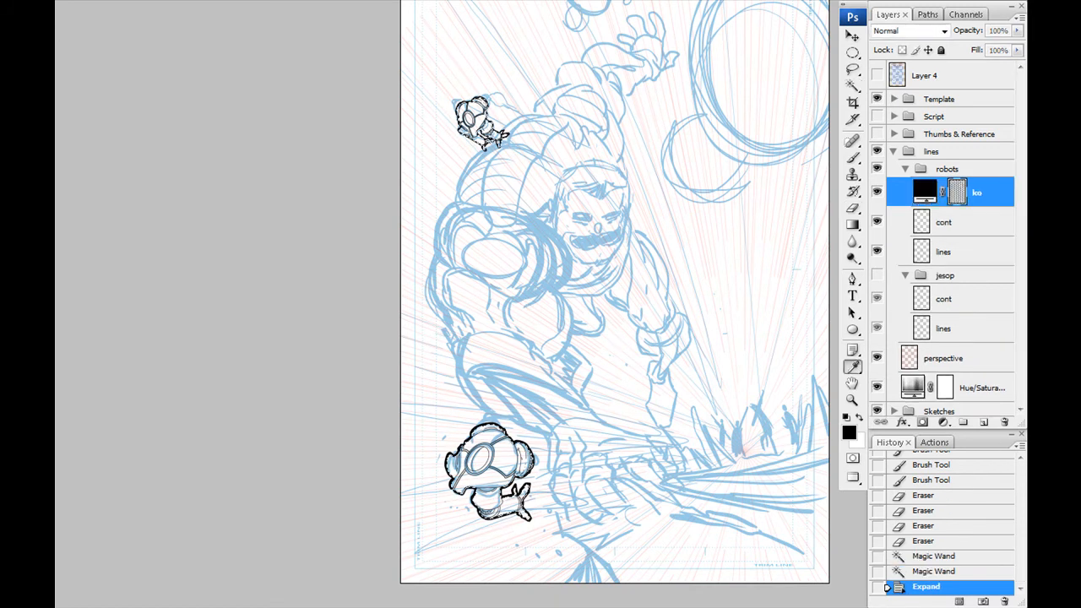
pyautogui.press('Return')
pyautogui.moveTo(972, 193); pyautogui.dragTo(967, 261)
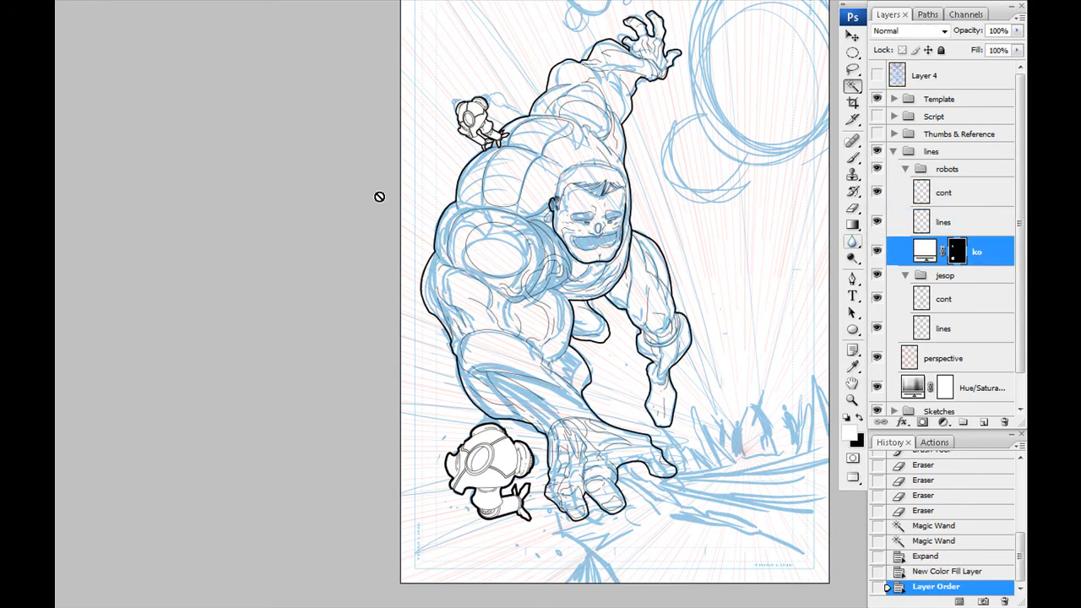
# - Move the whole robots group up from its rough so the lower robot overlaps the figure's forearm
pyautogui.click(942, 191)
pyautogui.moveTo(456, 363); pyautogui.dragTo(431, 342)
pyautogui.click(939, 171)
pyautogui.moveTo(453, 264); pyautogui.dragTo(419, 270)
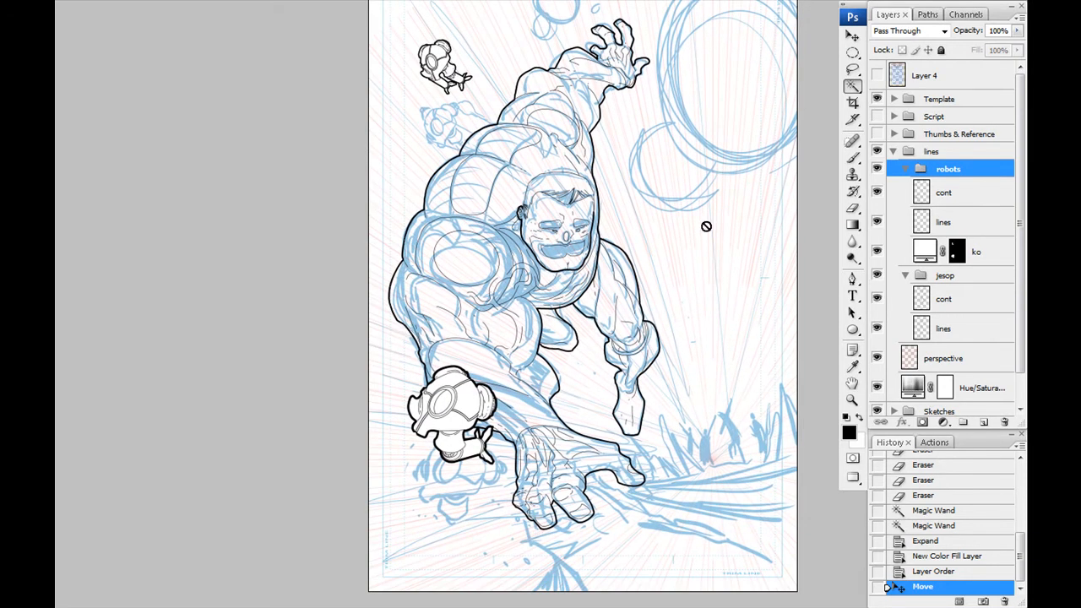
# - Hide and collapse the robots group, then select the areas inside the main figure's contour on jesop's "cont" layer and expand the selection
pyautogui.click(876, 169)
pyautogui.click(877, 169)
pyautogui.click(906, 169)
pyautogui.click(877, 170)
pyautogui.click(934, 212)
pyautogui.click(467, 275)
pyautogui.keyDown('shift'); pyautogui.click(552, 331); pyautogui.keyUp('shift')
pyautogui.keyDown('shift'); pyautogui.click(621, 295); pyautogui.keyUp('shift')
pyautogui.press('Return')
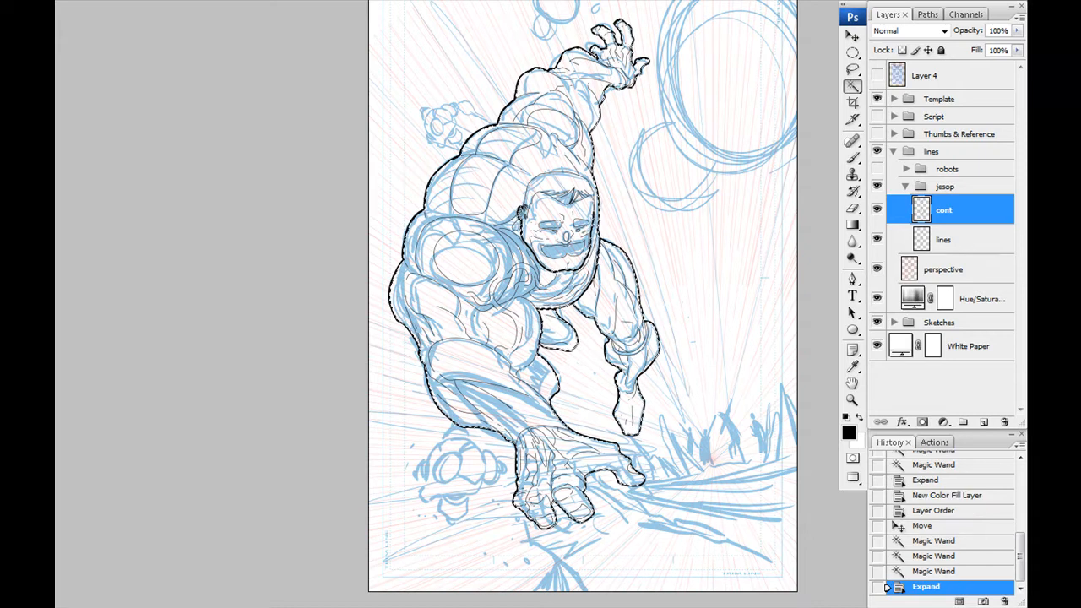
# - Create a white fill layer named "ko" from the figure's selection and place it beneath the jesop lines layer
pyautogui.write('ko')
pyautogui.press('Return')
pyautogui.press('Return')
pyautogui.moveTo(985, 210); pyautogui.dragTo(972, 283)
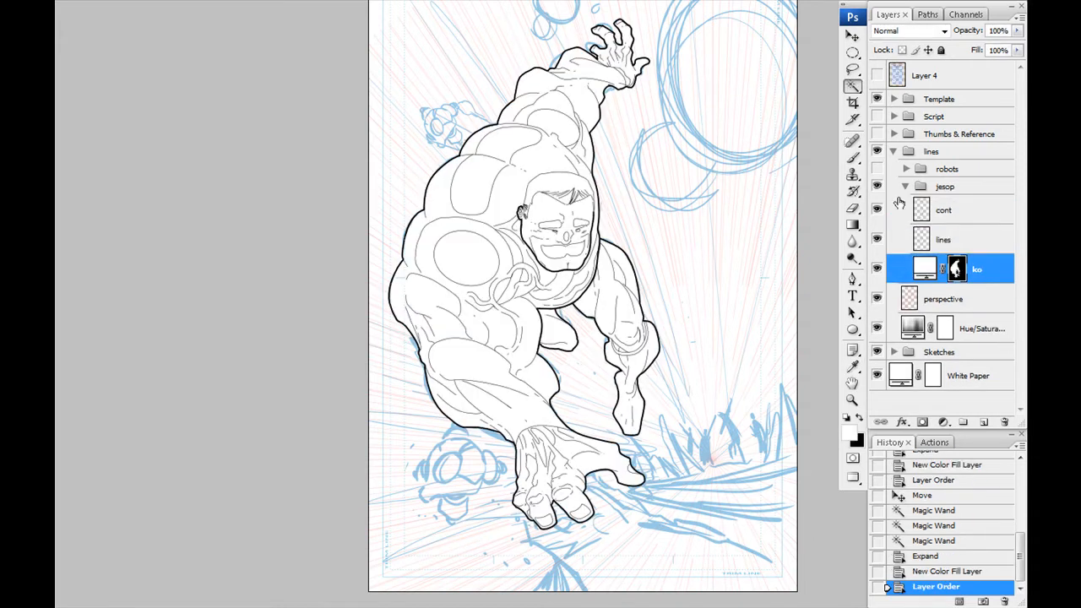
# - Collapse the jesop group and show the robots group again
pyautogui.click(906, 186)
pyautogui.click(877, 169)
pyautogui.moveTo(426, 299); pyautogui.dragTo(388, 321)
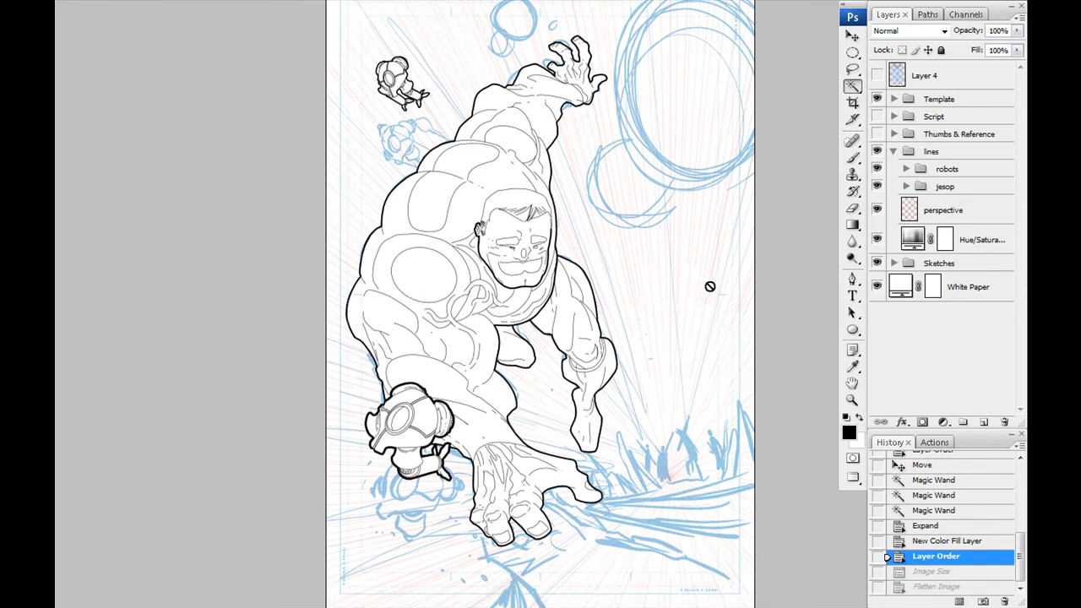
# - Set the blending mode of the robots group and the jesop group to Normal
pyautogui.click(938, 210)
pyautogui.press('f')
pyautogui.press('f')
pyautogui.press('f')
pyautogui.moveTo(541, 296); pyautogui.dragTo(481, 303)
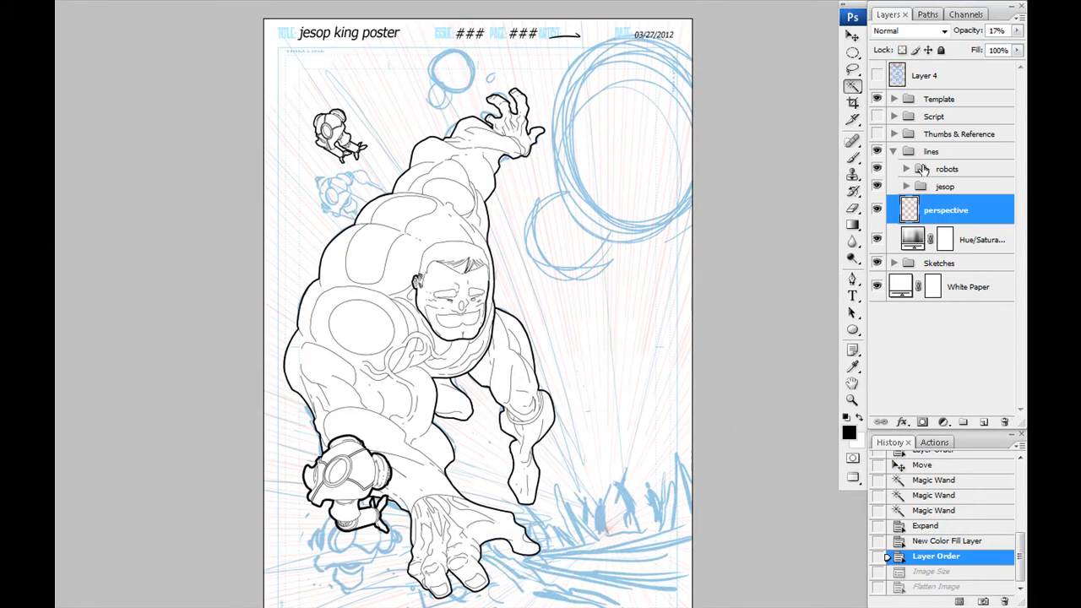
pyautogui.click(947, 170)
pyautogui.click(906, 31)
pyautogui.click(902, 44)
pyautogui.click(942, 187)
pyautogui.click(907, 31)
pyautogui.click(904, 44)
# - Lower the opacity of the robots and jesop groups so their line work fades to faint grey over the rough
pyautogui.click(949, 171)
pyautogui.moveTo(1017, 31); pyautogui.dragTo(952, 45)
pyautogui.click(945, 210)
pyautogui.click(945, 186)
pyautogui.moveTo(1017, 31); pyautogui.dragTo(947, 46)
# - Create a group named "bg" above the perspective layer, containing a new layer named "ground"
pyautogui.click(944, 211)
pyautogui.click(962, 423)
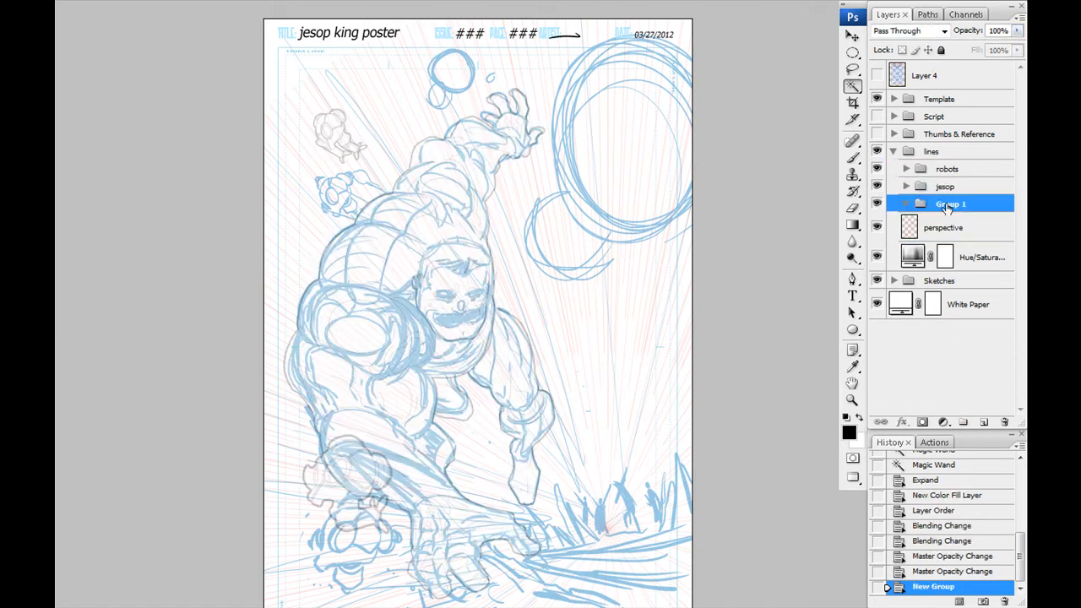
pyautogui.press('Return')
pyautogui.hotkey('ctrl', 'shift', 'alt', 'n')
pyautogui.write('groun')
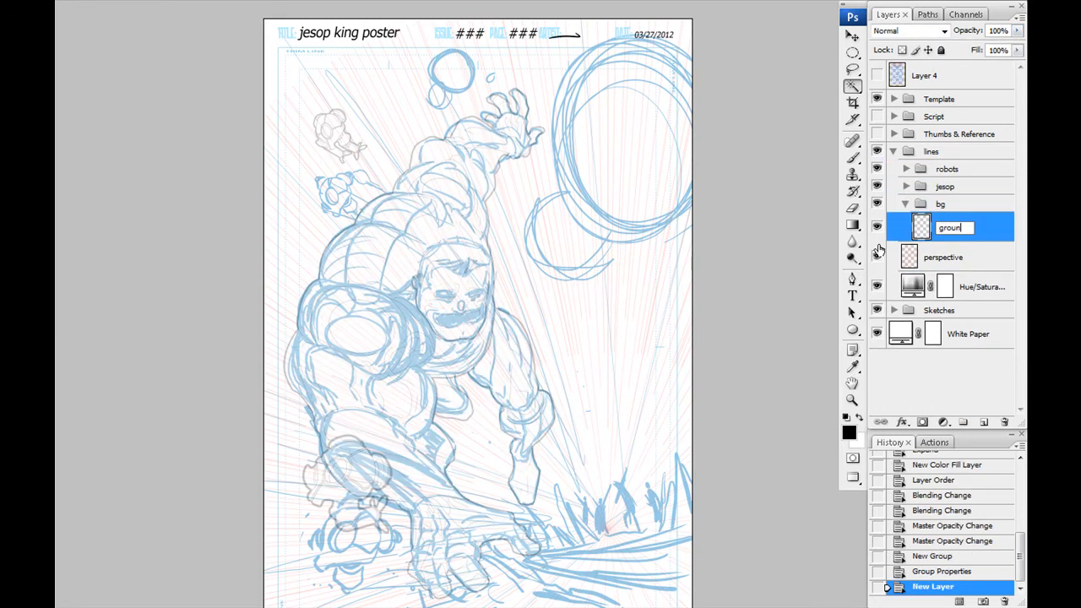
pyautogui.write('d')
pyautogui.press('Return')
# - Hide the perspective layer and ink the cracked ground edge and long streaks extending from the figure's planted hand toward the page's right border
pyautogui.hotkey('ctrl', '+')
pyautogui.hotkey('ctrl', '+')
pyautogui.hotkey('ctrl', '+')
pyautogui.moveTo(592, 473); pyautogui.dragTo(517, 158)
pyautogui.press('b')
pyautogui.moveTo(414, 338); pyautogui.dragTo(659, 318)
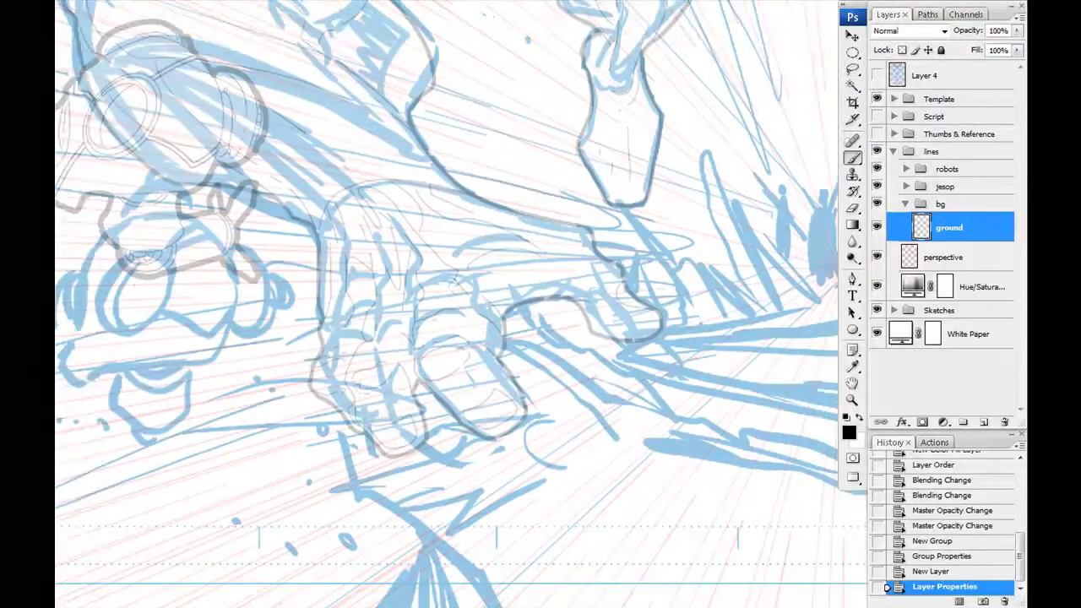
pyautogui.moveTo(560, 451); pyautogui.dragTo(473, 385)
pyautogui.click(878, 257)
pyautogui.hotkey('ctrl', '+')
pyautogui.moveTo(512, 328); pyautogui.dragTo(578, 398)
pyautogui.moveTo(583, 403); pyautogui.dragTo(421, 325)
pyautogui.moveTo(424, 325)
pyautogui.mouseDown()
pyautogui.moveTo(539, 364)
pyautogui.moveTo(412, 335)
pyautogui.mouseUp()
pyautogui.moveTo(480, 345)
pyautogui.mouseDown()
pyautogui.moveTo(737, 386)
pyautogui.moveTo(368, 351)
pyautogui.mouseUp()
pyautogui.moveTo(328, 339); pyautogui.dragTo(757, 377)
pyautogui.moveTo(350, 325); pyautogui.dragTo(484, 394)
pyautogui.moveTo(299, 353); pyautogui.dragTo(520, 378)
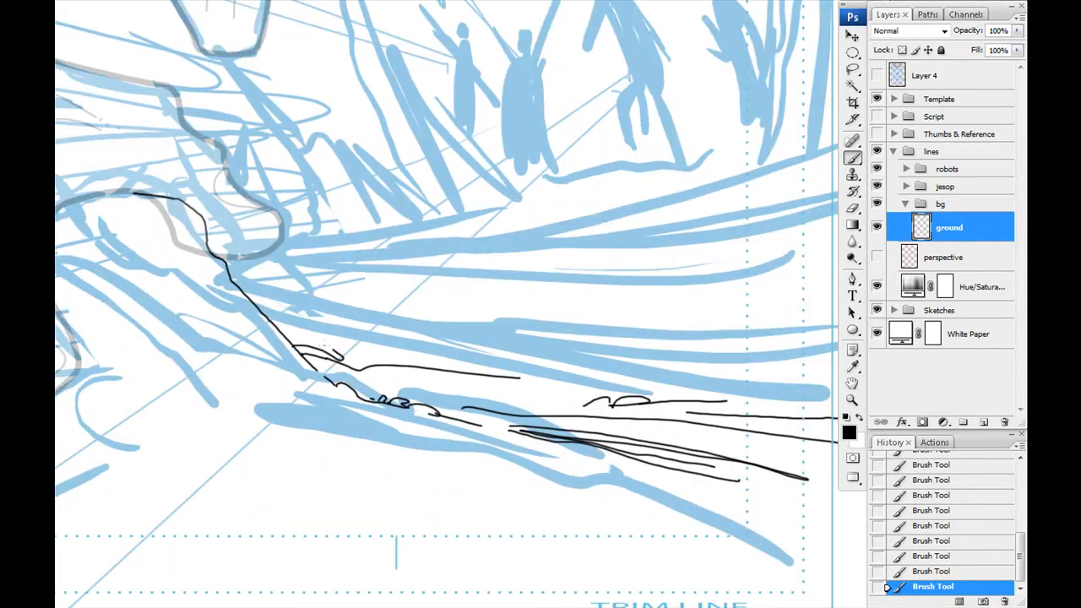
# - Add broken contour lines, short dashes and small stones along the cracked ground beside the planted hand
pyautogui.moveTo(372, 347); pyautogui.dragTo(422, 399)
pyautogui.moveTo(347, 393); pyautogui.dragTo(393, 412)
pyautogui.moveTo(294, 346); pyautogui.dragTo(316, 354)
pyautogui.moveTo(352, 364); pyautogui.dragTo(388, 368)
pyautogui.moveTo(409, 368); pyautogui.dragTo(530, 370)
pyautogui.moveTo(426, 345); pyautogui.dragTo(431, 346)
pyautogui.moveTo(592, 371); pyautogui.dragTo(412, 350)
pyautogui.moveTo(407, 353); pyautogui.dragTo(428, 354)
pyautogui.moveTo(446, 355); pyautogui.dragTo(458, 357)
pyautogui.moveTo(513, 385); pyautogui.dragTo(571, 388)
pyautogui.moveTo(639, 390); pyautogui.dragTo(675, 392)
# - Ink the broken rock rim beneath the planted hand's fingertips, with curved crack lines inside it
pyautogui.moveTo(206, 424); pyautogui.dragTo(717, 350)
pyautogui.moveTo(419, 298); pyautogui.dragTo(532, 240)
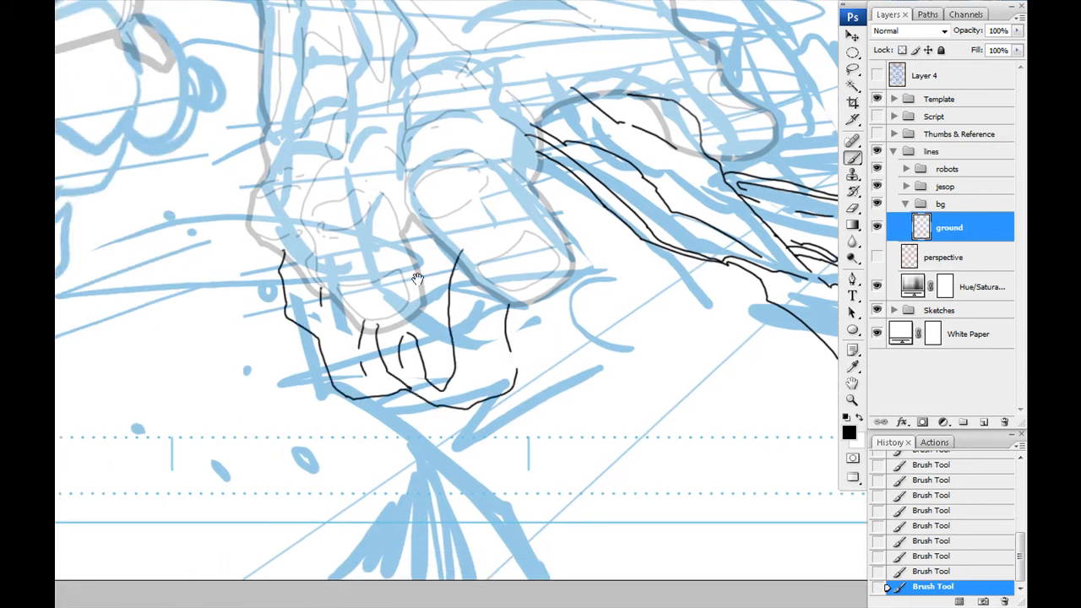
pyautogui.moveTo(321, 289); pyautogui.dragTo(321, 305)
pyautogui.moveTo(439, 237); pyautogui.dragTo(433, 257)
pyautogui.moveTo(446, 329); pyautogui.dragTo(289, 341)
pyautogui.moveTo(352, 346); pyautogui.dragTo(369, 358)
# - Ink the long ledge edges running from beneath the fingers toward the page's lower edge, with vertical cracks below them
pyautogui.moveTo(661, 433); pyautogui.dragTo(734, 467)
pyautogui.moveTo(734, 467); pyautogui.dragTo(409, 363)
pyautogui.moveTo(409, 363); pyautogui.dragTo(820, 394)
pyautogui.moveTo(289, 401); pyautogui.dragTo(711, 425)
pyautogui.moveTo(316, 328); pyautogui.dragTo(442, 382)
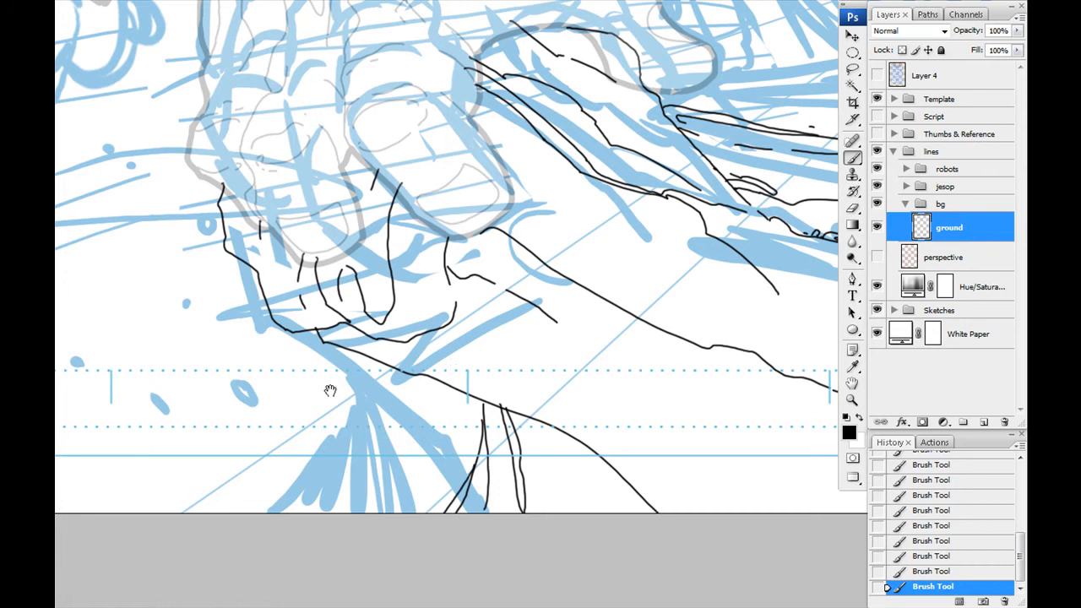
pyautogui.moveTo(172, 415); pyautogui.dragTo(403, 417)
pyautogui.moveTo(321, 243); pyautogui.dragTo(570, 516)
pyautogui.moveTo(317, 296); pyautogui.dragTo(302, 248)
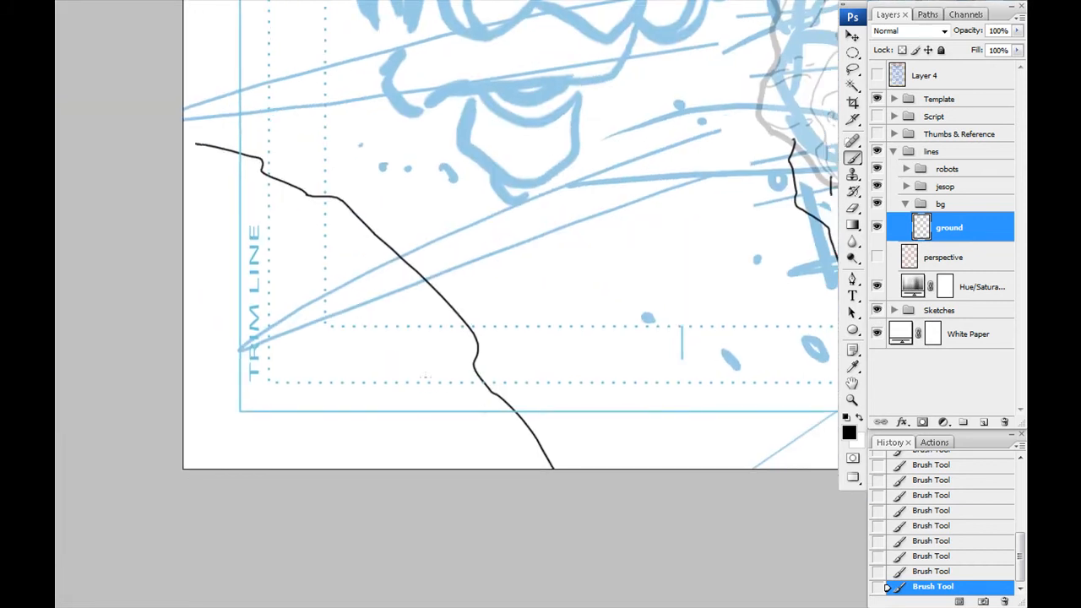
pyautogui.hotkey('ctrl', 'z')
# - Ink the stepped outlines of large rock slabs across the page's lower-left corner, below the lower robot's rough
pyautogui.moveTo(213, 253); pyautogui.dragTo(202, 332)
pyautogui.moveTo(389, 353); pyautogui.dragTo(487, 509)
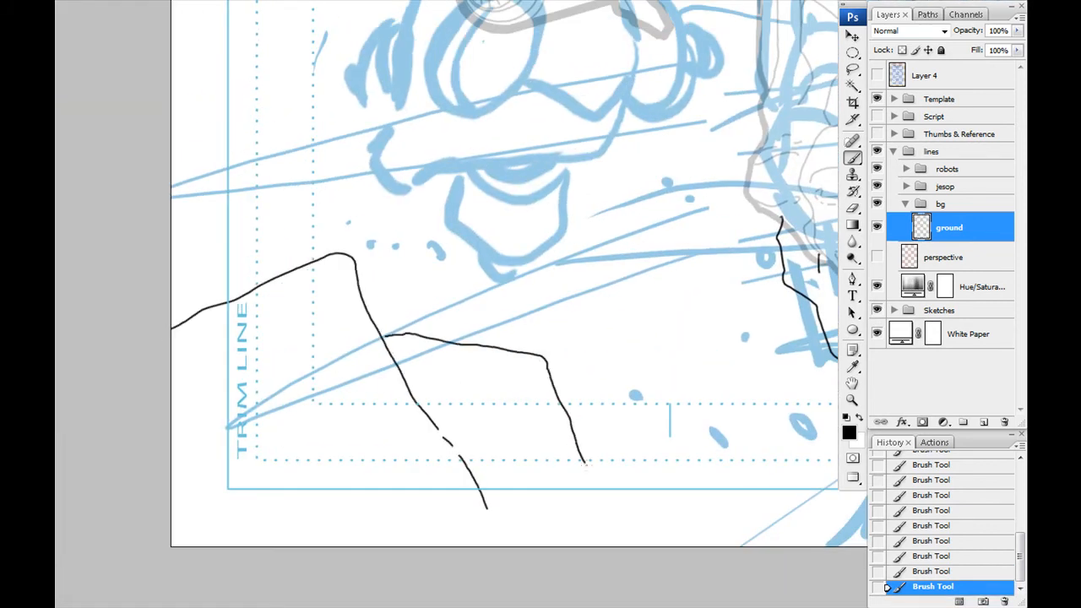
pyautogui.moveTo(709, 331); pyautogui.dragTo(787, 512)
pyautogui.moveTo(787, 512); pyautogui.dragTo(655, 539)
pyautogui.moveTo(439, 407)
pyautogui.mouseDown()
pyautogui.moveTo(290, 266)
pyautogui.moveTo(276, 314)
pyautogui.mouseUp()
pyautogui.moveTo(462, 362)
pyautogui.mouseDown()
pyautogui.moveTo(483, 352)
pyautogui.moveTo(577, 478)
pyautogui.mouseUp()
pyautogui.moveTo(481, 409); pyautogui.dragTo(525, 446)
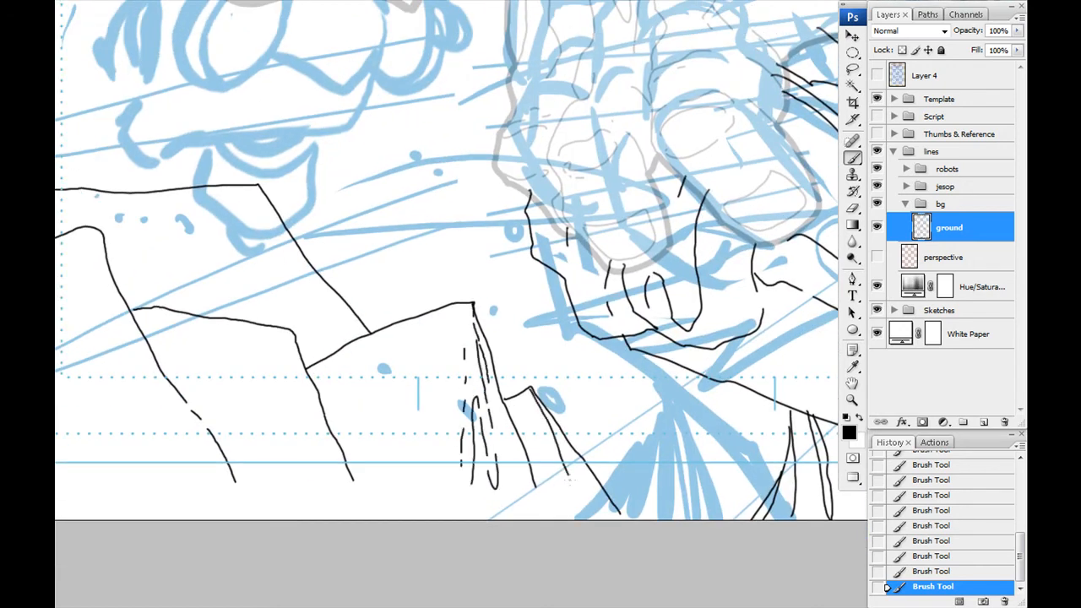
# - Ink the side faces of the rock slabs with vertical cracks and broken shading lines
pyautogui.moveTo(532, 388); pyautogui.dragTo(575, 490)
pyautogui.moveTo(255, 194); pyautogui.dragTo(491, 276)
pyautogui.moveTo(532, 339); pyautogui.dragTo(563, 386)
pyautogui.moveTo(563, 397); pyautogui.dragTo(571, 320)
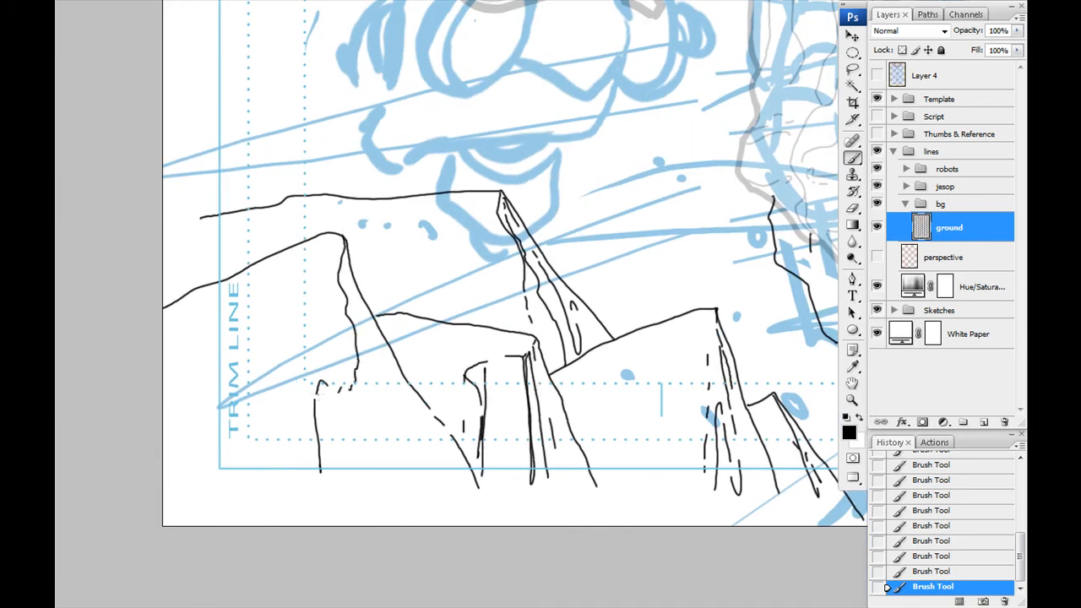
pyautogui.moveTo(302, 313); pyautogui.dragTo(480, 348)
pyautogui.moveTo(466, 368); pyautogui.dragTo(426, 386)
pyautogui.click(406, 382)
pyautogui.click(375, 389)
pyautogui.click(365, 391)
pyautogui.moveTo(352, 299); pyautogui.dragTo(352, 373)
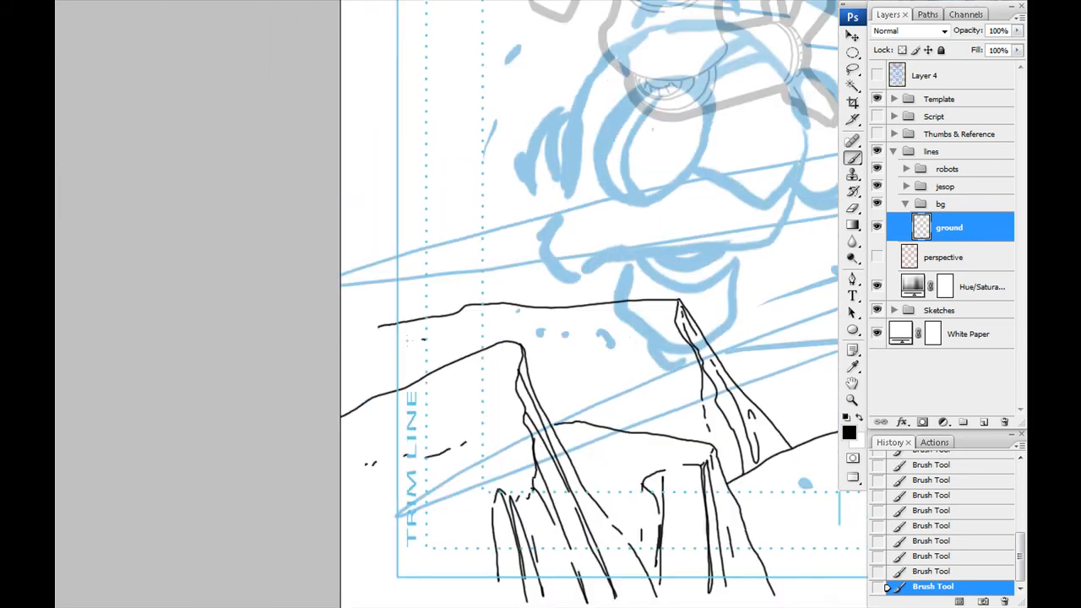
# - Scatter small dashes and debris specks over the slab tops and add further edge strokes to the rocks near the fingers
pyautogui.moveTo(644, 471)
pyautogui.mouseDown()
pyautogui.moveTo(416, 319)
pyautogui.moveTo(374, 314)
pyautogui.mouseUp()
pyautogui.click(361, 311)
pyautogui.moveTo(593, 363); pyautogui.dragTo(410, 380)
pyautogui.click(410, 380)
pyautogui.moveTo(382, 363); pyautogui.dragTo(331, 491)
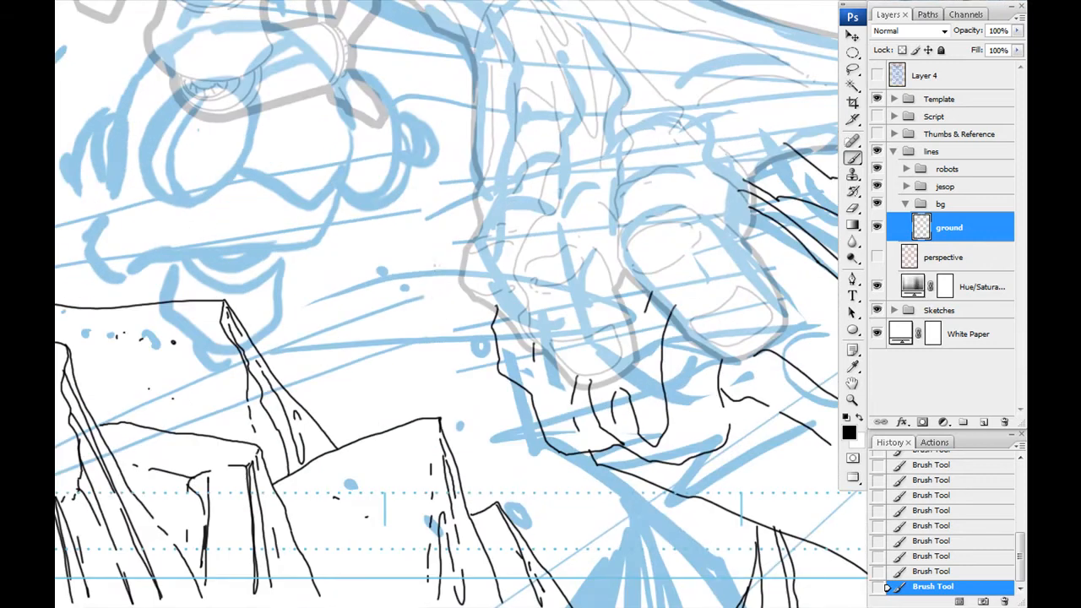
pyautogui.moveTo(451, 180); pyautogui.dragTo(448, 182)
pyautogui.click(474, 355)
pyautogui.moveTo(491, 397)
pyautogui.mouseDown()
pyautogui.moveTo(474, 354)
pyautogui.moveTo(487, 426)
pyautogui.mouseUp()
pyautogui.moveTo(486, 426)
pyautogui.mouseDown()
pyautogui.moveTo(512, 442)
pyautogui.moveTo(500, 456)
pyautogui.mouseUp()
pyautogui.moveTo(500, 457); pyautogui.dragTo(584, 498)
pyautogui.moveTo(580, 434); pyautogui.dragTo(590, 444)
pyautogui.moveTo(590, 444); pyautogui.dragTo(772, 580)
# - Ink floating rock chunks and pointed shards with scattered specks around the figure's far fist
pyautogui.moveTo(651, 383)
pyautogui.mouseDown()
pyautogui.moveTo(498, 333)
pyautogui.moveTo(98, 564)
pyautogui.mouseUp()
pyautogui.moveTo(488, 244)
pyautogui.mouseDown()
pyautogui.moveTo(515, 296)
pyautogui.moveTo(495, 269)
pyautogui.mouseUp()
pyautogui.click(492, 275)
pyautogui.click(508, 279)
pyautogui.click(451, 220)
pyautogui.click(457, 235)
pyautogui.click(464, 259)
pyautogui.moveTo(456, 279); pyautogui.dragTo(525, 388)
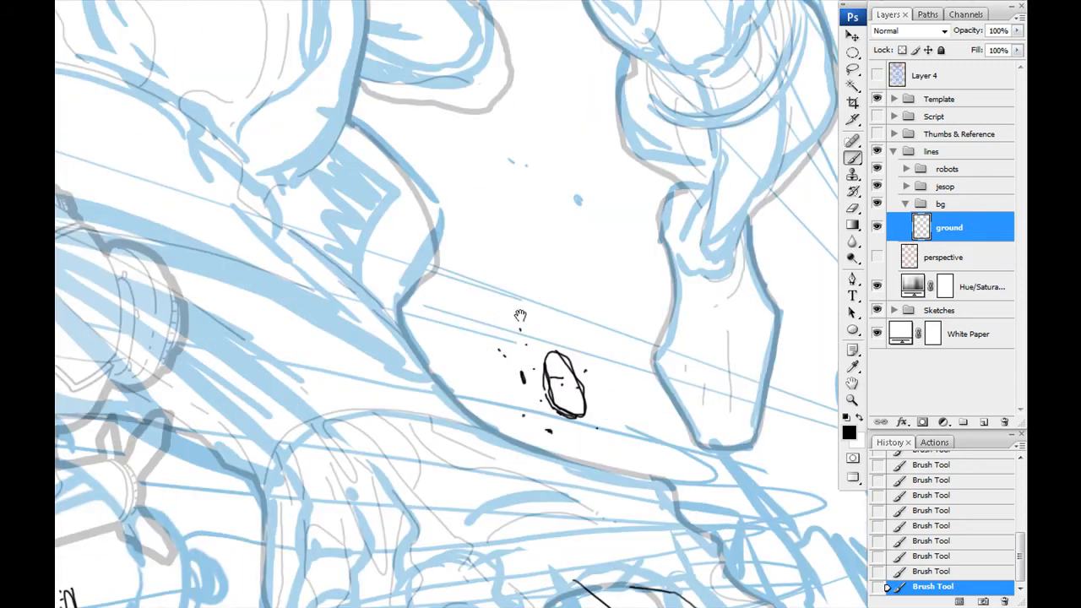
pyautogui.moveTo(813, 372); pyautogui.dragTo(535, 307)
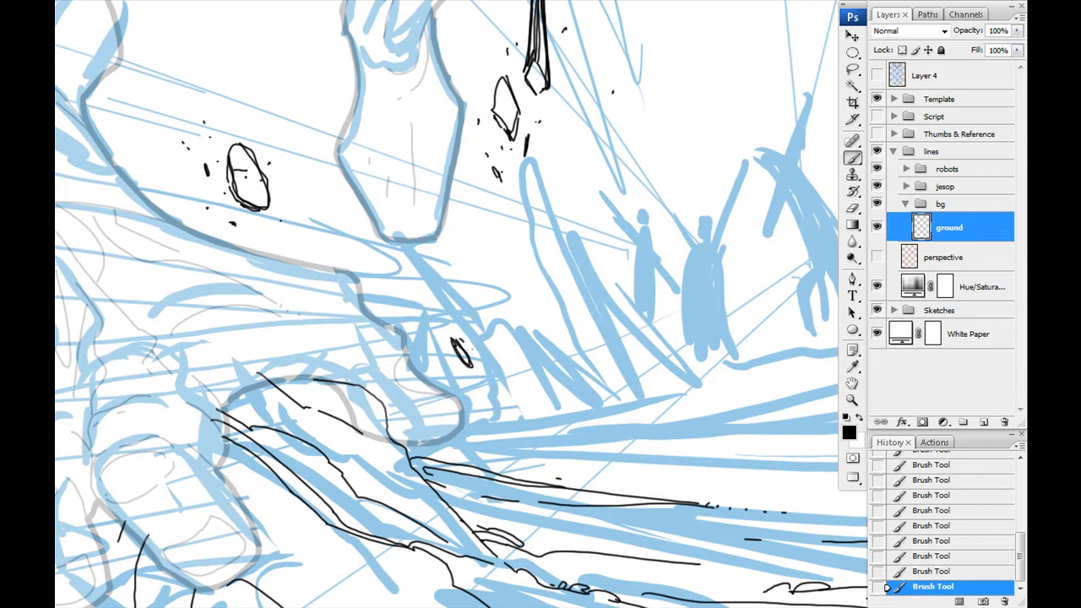
pyautogui.moveTo(438, 282); pyautogui.dragTo(502, 342)
# - Ink the sweeping horizon and broken ground contours below the crowd, from the planted hand to the page's right edge
pyautogui.moveTo(659, 422)
pyautogui.mouseDown()
pyautogui.moveTo(466, 291)
pyautogui.moveTo(306, 332)
pyautogui.mouseUp()
pyautogui.moveTo(161, 406); pyautogui.dragTo(296, 416)
pyautogui.moveTo(343, 417); pyautogui.dragTo(527, 405)
pyautogui.moveTo(543, 404); pyautogui.dragTo(557, 404)
pyautogui.moveTo(634, 395)
pyautogui.mouseDown()
pyautogui.moveTo(783, 364)
pyautogui.moveTo(687, 371)
pyautogui.mouseUp()
pyautogui.moveTo(661, 378); pyautogui.dragTo(568, 399)
pyautogui.moveTo(783, 265); pyautogui.dragTo(603, 343)
pyautogui.moveTo(511, 366); pyautogui.dragTo(379, 394)
pyautogui.moveTo(422, 361); pyautogui.dragTo(244, 387)
pyautogui.moveTo(564, 333); pyautogui.dragTo(472, 349)
pyautogui.moveTo(707, 294); pyautogui.dragTo(623, 322)
pyautogui.moveTo(422, 360); pyautogui.dragTo(230, 387)
pyautogui.moveTo(328, 359); pyautogui.dragTo(170, 384)
pyautogui.moveTo(530, 331); pyautogui.dragTo(359, 360)
pyautogui.moveTo(595, 316); pyautogui.dragTo(555, 328)
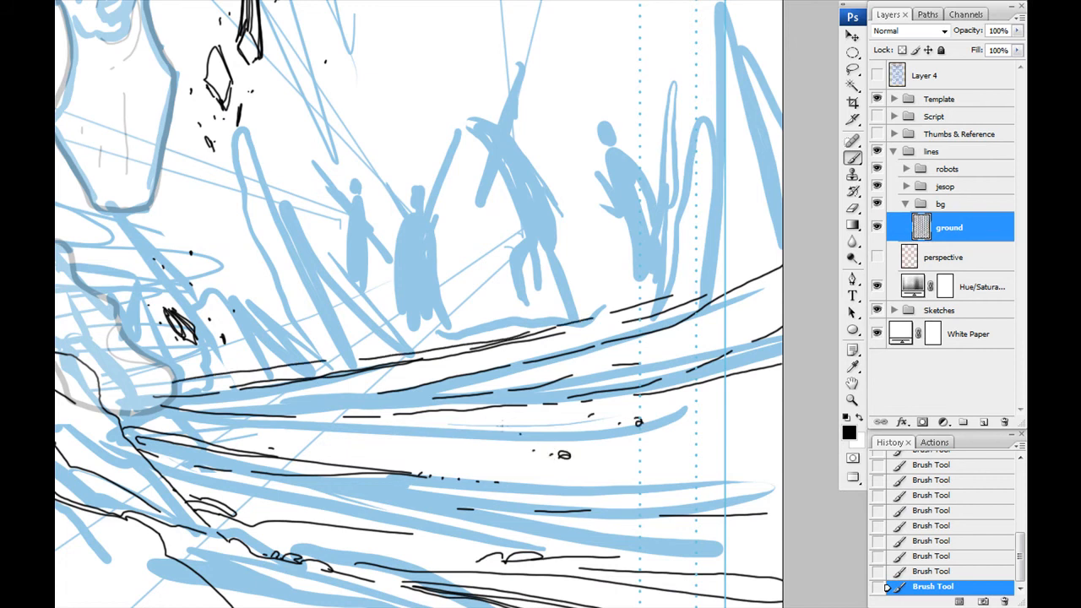
# - Add pebbles and debris specks to the ground below the crowd
pyautogui.moveTo(287, 439); pyautogui.dragTo(338, 363)
pyautogui.click(333, 361)
pyautogui.click(350, 416)
pyautogui.click(365, 418)
pyautogui.moveTo(396, 427); pyautogui.dragTo(403, 429)
pyautogui.moveTo(279, 605)
pyautogui.mouseDown()
pyautogui.moveTo(330, 391)
pyautogui.moveTo(310, 431)
pyautogui.mouseUp()
pyautogui.moveTo(292, 271); pyautogui.dragTo(826, 395)
# - Ink the outlines of the jagged rock shards rising from the ground behind the planted hand, undoing the last stray stroke
pyautogui.moveTo(669, 520)
pyautogui.mouseDown()
pyautogui.moveTo(242, 512)
pyautogui.moveTo(258, 530)
pyautogui.mouseUp()
pyautogui.moveTo(338, 363); pyautogui.dragTo(473, 431)
pyautogui.moveTo(512, 489); pyautogui.dragTo(407, 480)
pyautogui.moveTo(236, 377); pyautogui.dragTo(406, 481)
pyautogui.moveTo(457, 422); pyautogui.dragTo(497, 444)
pyautogui.moveTo(511, 446); pyautogui.dragTo(606, 488)
pyautogui.moveTo(391, 475); pyautogui.dragTo(513, 527)
pyautogui.moveTo(457, 434); pyautogui.dragTo(775, 431)
pyautogui.moveTo(761, 144); pyautogui.dragTo(468, 485)
pyautogui.moveTo(647, 500)
pyautogui.mouseDown()
pyautogui.moveTo(524, 341)
pyautogui.moveTo(551, 505)
pyautogui.mouseUp()
pyautogui.hotkey('ctrl', 'z')
# - Ink the tall shard's inner face with hatching and add the small splinters at its base
pyautogui.moveTo(523, 337); pyautogui.dragTo(510, 453)
pyautogui.moveTo(532, 413); pyautogui.dragTo(512, 458)
pyautogui.moveTo(535, 434); pyautogui.dragTo(510, 464)
pyautogui.moveTo(508, 465); pyautogui.dragTo(488, 523)
pyautogui.moveTo(480, 468); pyautogui.dragTo(469, 516)
pyautogui.moveTo(314, 363); pyautogui.dragTo(412, 454)
pyautogui.hotkey('ctrl', 'z')
# - Ink the pointed shard overlapping the forearm and hatch its shaded face
pyautogui.moveTo(239, 391)
pyautogui.mouseDown()
pyautogui.moveTo(330, 390)
pyautogui.moveTo(402, 507)
pyautogui.mouseUp()
pyautogui.moveTo(268, 310)
pyautogui.mouseDown()
pyautogui.moveTo(397, 507)
pyautogui.moveTo(208, 383)
pyautogui.mouseUp()
pyautogui.moveTo(255, 339); pyautogui.dragTo(217, 378)
pyautogui.moveTo(255, 345); pyautogui.dragTo(226, 387)
pyautogui.moveTo(255, 347); pyautogui.dragTo(294, 361)
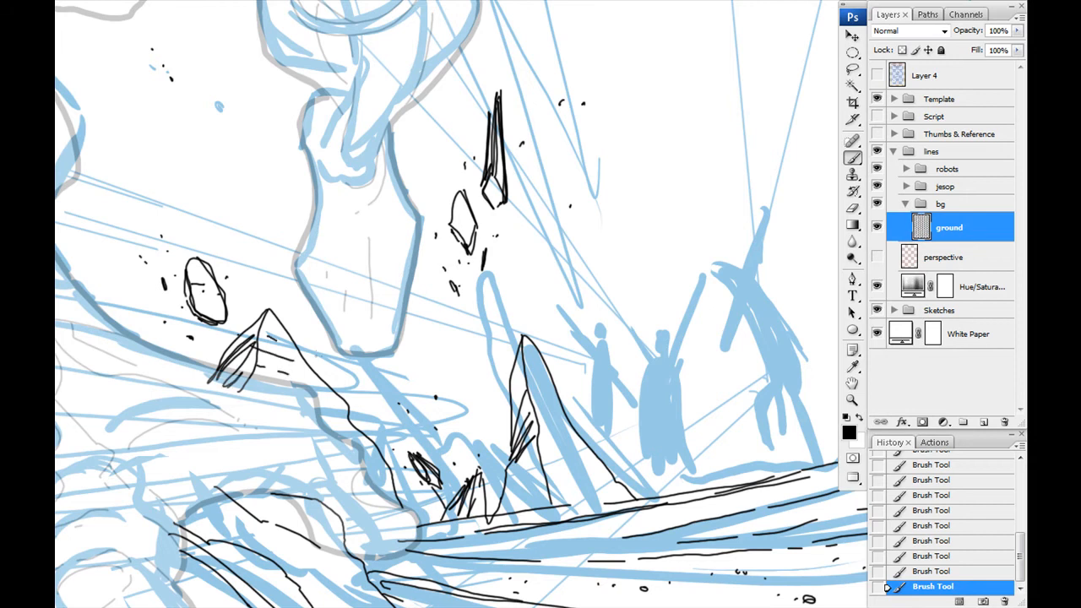
# - Ink the outline of the tall rock pillar at the page's right edge and the receding edges of its side face
pyautogui.moveTo(676, 354); pyautogui.dragTo(354, 382)
pyautogui.moveTo(563, 475); pyautogui.dragTo(653, 416)
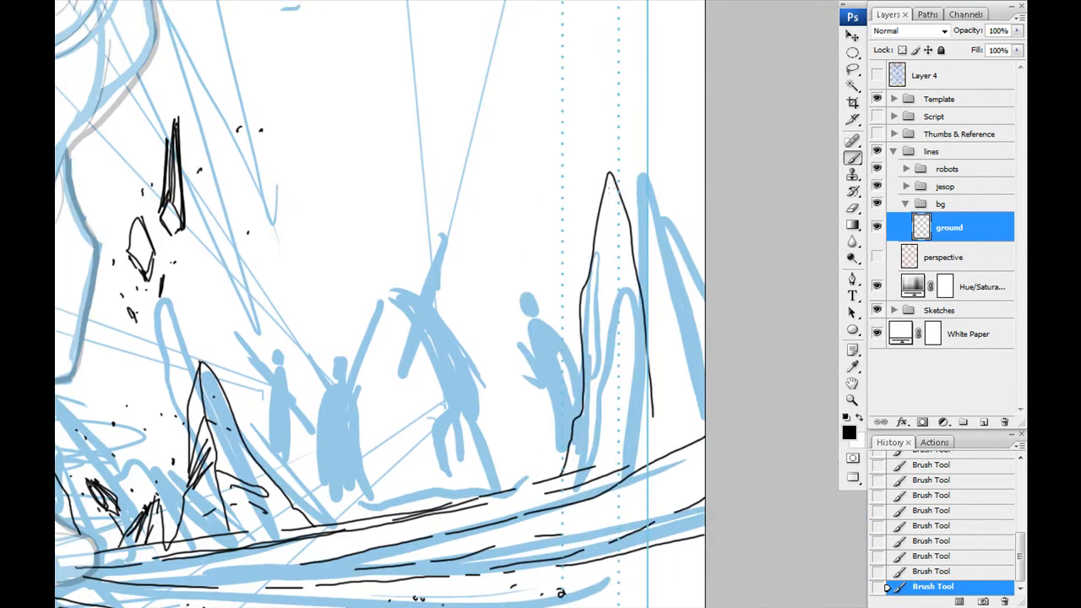
pyautogui.moveTo(610, 173); pyautogui.dragTo(698, 228)
pyautogui.moveTo(621, 195); pyautogui.dragTo(699, 243)
pyautogui.moveTo(634, 211); pyautogui.dragTo(705, 268)
pyautogui.moveTo(631, 257); pyautogui.dragTo(705, 314)
pyautogui.moveTo(654, 341); pyautogui.dragTo(705, 371)
# - Add crack lines and hatching to the lower and inner faces of the right-edge rock pillar
pyautogui.moveTo(651, 367); pyautogui.dragTo(683, 425)
pyautogui.moveTo(645, 346); pyautogui.dragTo(609, 390)
pyautogui.moveTo(649, 367); pyautogui.dragTo(594, 424)
pyautogui.moveTo(639, 390)
pyautogui.mouseDown()
pyautogui.moveTo(615, 414)
pyautogui.moveTo(618, 447)
pyautogui.mouseUp()
pyautogui.moveTo(612, 293)
pyautogui.mouseDown()
pyautogui.moveTo(615, 346)
pyautogui.moveTo(616, 336)
pyautogui.mouseUp()
pyautogui.moveTo(633, 261); pyautogui.dragTo(615, 297)
pyautogui.moveTo(633, 277); pyautogui.dragTo(604, 332)
pyautogui.moveTo(611, 399); pyautogui.dragTo(598, 323)
pyautogui.moveTo(598, 316); pyautogui.dragTo(598, 331)
# - Add a row of small pebbles on the ground at the base of the right-edge rock pillar
pyautogui.moveTo(545, 443); pyautogui.dragTo(552, 443)
pyautogui.click(537, 443)
pyautogui.moveTo(515, 443); pyautogui.dragTo(520, 442)
pyautogui.click(506, 443)
# - Add a new layer above the ground layer
pyautogui.moveTo(472, 350); pyautogui.dragTo(493, 415)
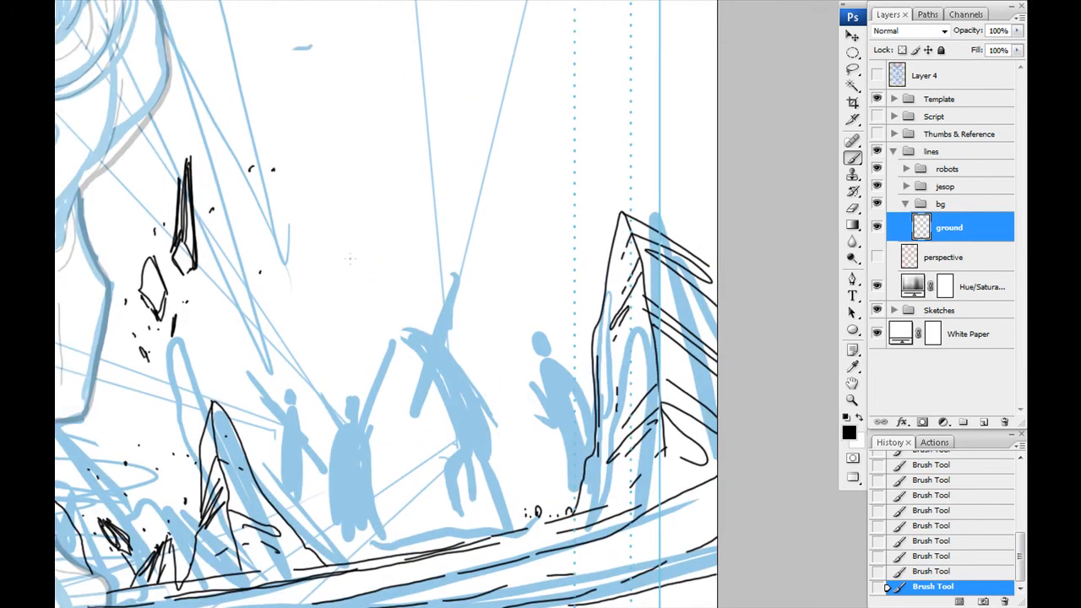
pyautogui.moveTo(403, 305); pyautogui.dragTo(543, 294)
pyautogui.click(984, 422)
pyautogui.moveTo(381, 345); pyautogui.dragTo(401, 371)
pyautogui.moveTo(400, 343); pyautogui.dragTo(381, 372)
pyautogui.moveTo(382, 358); pyautogui.dragTo(368, 372)
pyautogui.hotkey('ctrl', 'alt', 'z')
pyautogui.hotkey('ctrl', 'alt', 'z')
pyautogui.hotkey('ctrl', 'alt', 'z')
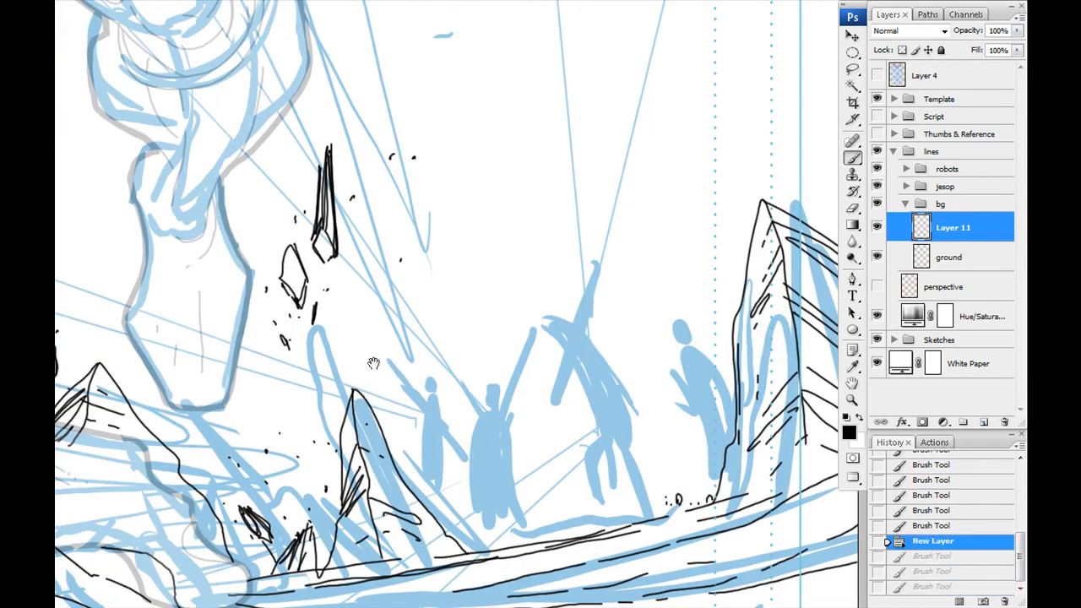
# - Ink a large domed tower above the crowd, with broken side lines and a round opening near its top
pyautogui.moveTo(506, 274); pyautogui.dragTo(461, 374)
pyautogui.moveTo(579, 149)
pyautogui.mouseDown()
pyautogui.moveTo(435, 142)
pyautogui.moveTo(378, 311)
pyautogui.mouseUp()
pyautogui.moveTo(384, 330); pyautogui.dragTo(409, 424)
pyautogui.moveTo(414, 445); pyautogui.dragTo(416, 449)
pyautogui.moveTo(579, 149); pyautogui.dragTo(632, 328)
pyautogui.moveTo(636, 342); pyautogui.dragTo(642, 358)
pyautogui.moveTo(652, 397); pyautogui.dragTo(658, 416)
pyautogui.moveTo(486, 296); pyautogui.dragTo(483, 296)
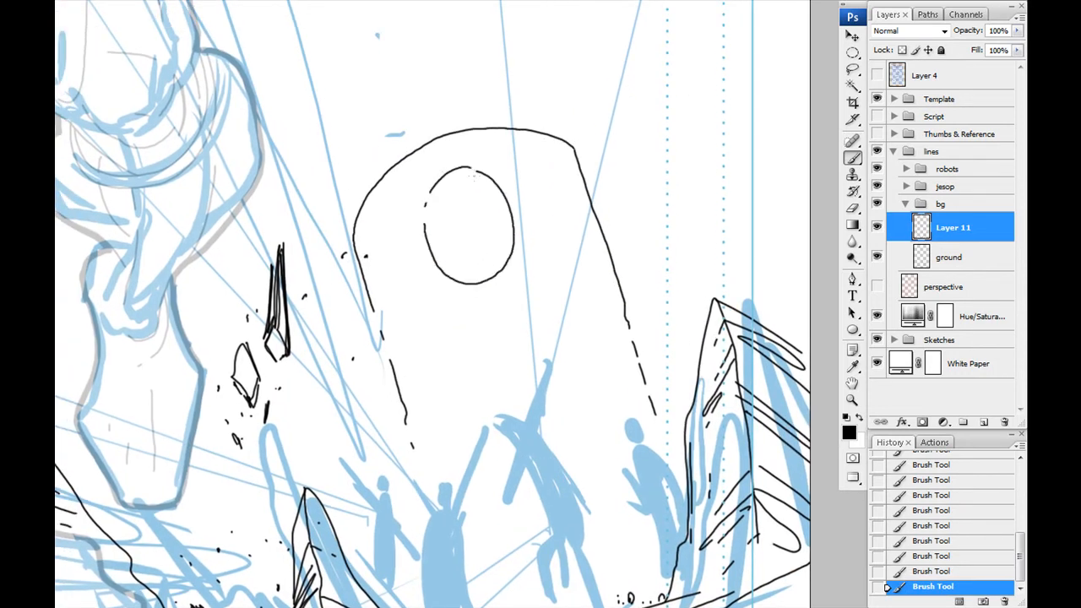
# - Ink a broken ring around the tower's round opening and add a curved slit and short surface marks
pyautogui.moveTo(437, 166); pyautogui.dragTo(408, 199)
pyautogui.moveTo(404, 216); pyautogui.dragTo(405, 225)
pyautogui.moveTo(411, 264)
pyautogui.mouseDown()
pyautogui.moveTo(476, 290)
pyautogui.moveTo(524, 251)
pyautogui.mouseUp()
pyautogui.moveTo(460, 166)
pyautogui.mouseDown()
pyautogui.moveTo(539, 199)
pyautogui.moveTo(549, 234)
pyautogui.mouseUp()
pyautogui.moveTo(546, 257); pyautogui.dragTo(536, 277)
pyautogui.moveTo(624, 322); pyautogui.dragTo(609, 285)
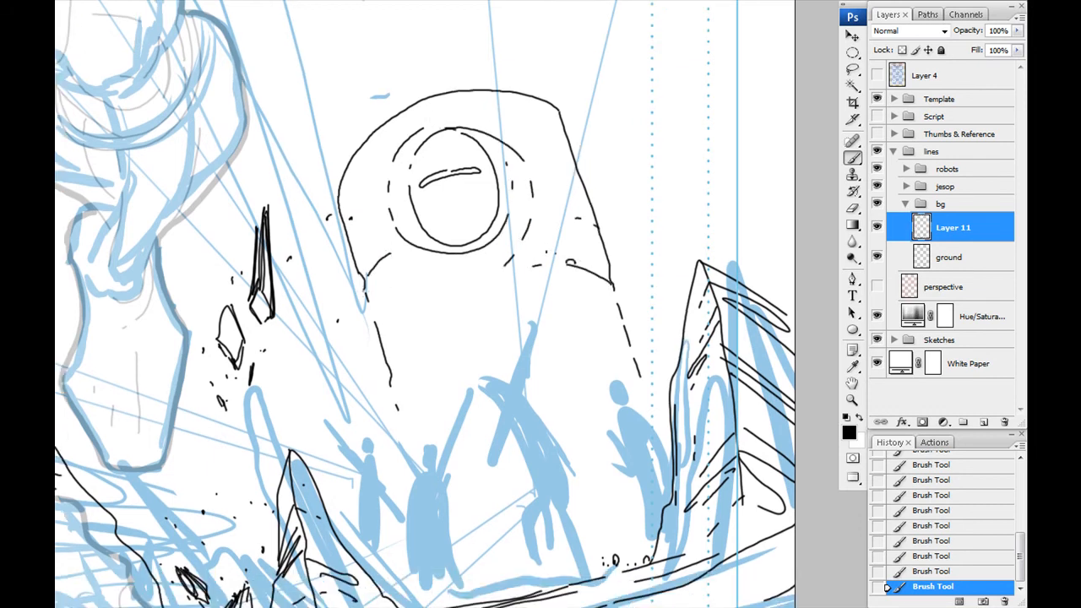
# - Ink a double-lined crescent arch across the tower below the round opening
pyautogui.moveTo(510, 279); pyautogui.dragTo(498, 248)
pyautogui.moveTo(608, 318)
pyautogui.mouseDown()
pyautogui.moveTo(402, 371)
pyautogui.moveTo(477, 245)
pyautogui.mouseUp()
pyautogui.moveTo(500, 242); pyautogui.dragTo(583, 275)
pyautogui.moveTo(405, 338); pyautogui.dragTo(471, 258)
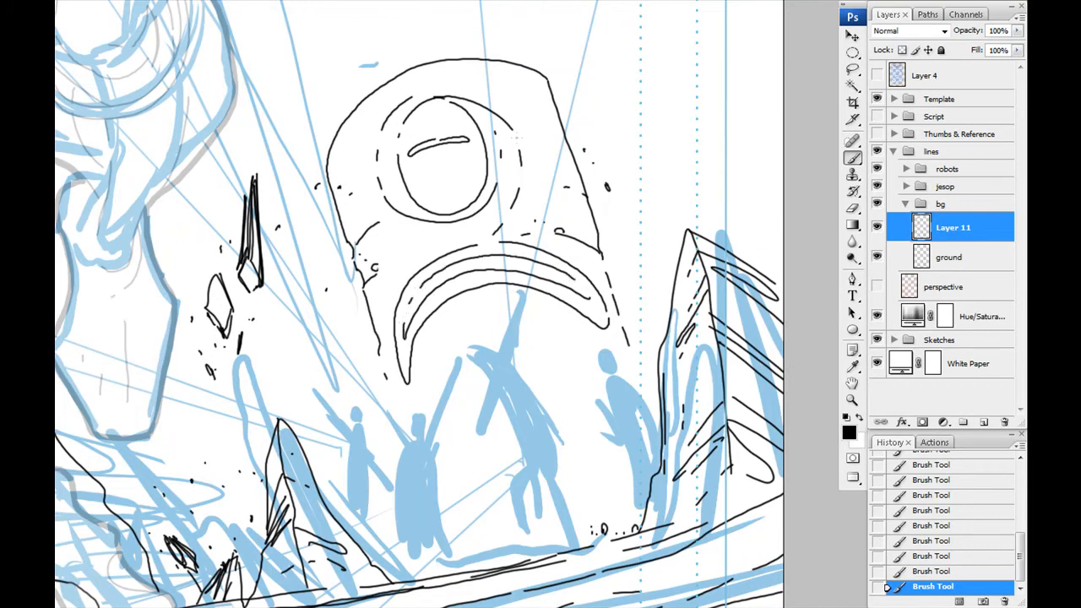
# - Ink the tower's lower right edge and hatch the dark gap between it and the rock pillar
pyautogui.moveTo(569, 318); pyautogui.dragTo(592, 324)
pyautogui.moveTo(591, 363)
pyautogui.mouseDown()
pyautogui.moveTo(588, 293)
pyautogui.moveTo(613, 413)
pyautogui.mouseUp()
pyautogui.moveTo(621, 408); pyautogui.dragTo(634, 460)
pyautogui.moveTo(594, 330); pyautogui.dragTo(631, 390)
pyautogui.moveTo(625, 408); pyautogui.dragTo(643, 444)
pyautogui.moveTo(625, 294); pyautogui.dragTo(653, 384)
pyautogui.moveTo(610, 287)
pyautogui.mouseDown()
pyautogui.moveTo(657, 372)
pyautogui.moveTo(644, 404)
pyautogui.mouseUp()
pyautogui.moveTo(605, 279); pyautogui.dragTo(648, 396)
# - Ink small hatched rock shards at the lower left foot of the tower
pyautogui.moveTo(373, 483); pyautogui.dragTo(380, 418)
pyautogui.moveTo(379, 417); pyautogui.dragTo(397, 414)
pyautogui.moveTo(386, 440); pyautogui.dragTo(375, 469)
pyautogui.moveTo(356, 382); pyautogui.dragTo(354, 443)
pyautogui.moveTo(347, 402); pyautogui.dragTo(341, 445)
pyautogui.moveTo(349, 381); pyautogui.dragTo(330, 416)
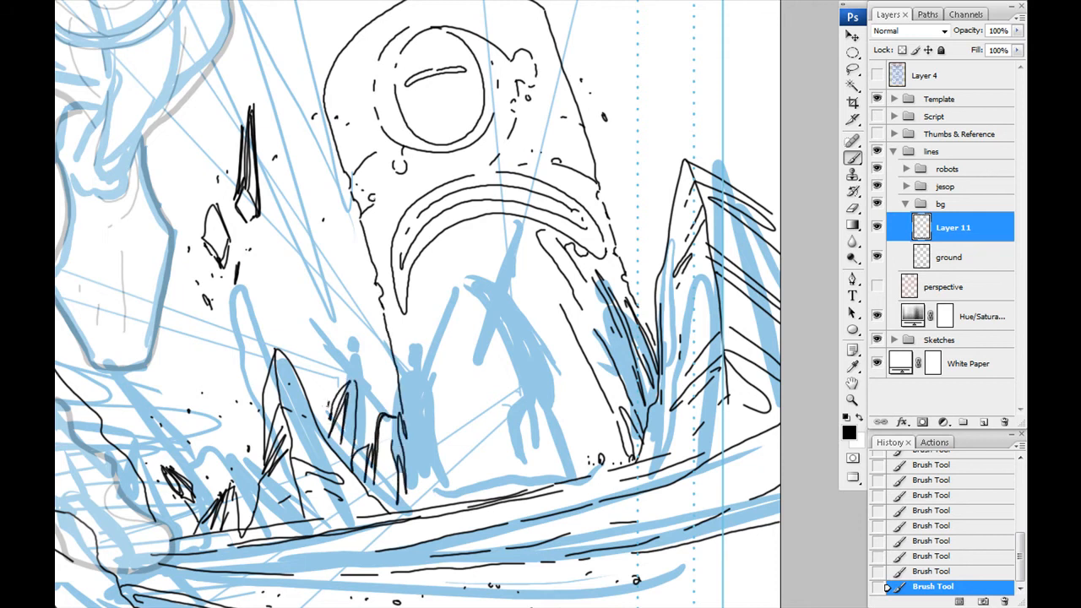
# - Ink jagged pointed spires rising from the top of the tower's dome
pyautogui.moveTo(405, 372); pyautogui.dragTo(336, 374)
pyautogui.moveTo(377, 245)
pyautogui.mouseDown()
pyautogui.moveTo(427, 390)
pyautogui.moveTo(486, 503)
pyautogui.mouseUp()
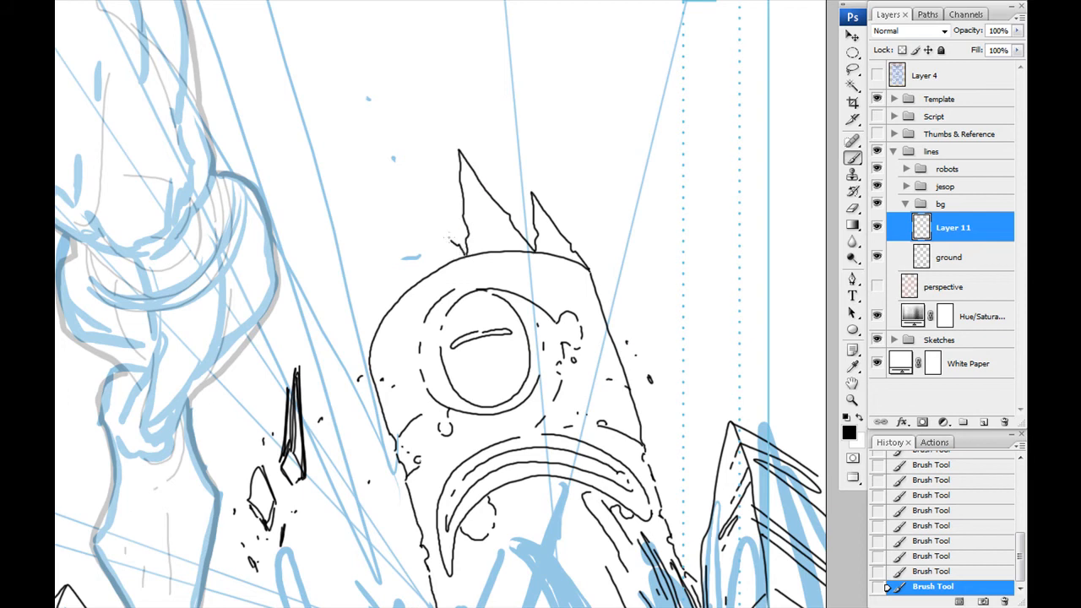
pyautogui.moveTo(471, 366); pyautogui.dragTo(452, 172)
# - Add round details beneath the crescent arch and narrow vertical strips at the tower's base
pyautogui.moveTo(480, 288)
pyautogui.mouseDown()
pyautogui.moveTo(532, 285)
pyautogui.moveTo(520, 287)
pyautogui.mouseUp()
pyautogui.moveTo(586, 454); pyautogui.dragTo(549, 341)
pyautogui.moveTo(456, 317); pyautogui.dragTo(451, 451)
pyautogui.moveTo(329, 232); pyautogui.dragTo(341, 261)
pyautogui.moveTo(496, 221); pyautogui.dragTo(570, 453)
pyautogui.moveTo(441, 471)
pyautogui.mouseDown()
pyautogui.moveTo(502, 303)
pyautogui.moveTo(505, 190)
pyautogui.mouseUp()
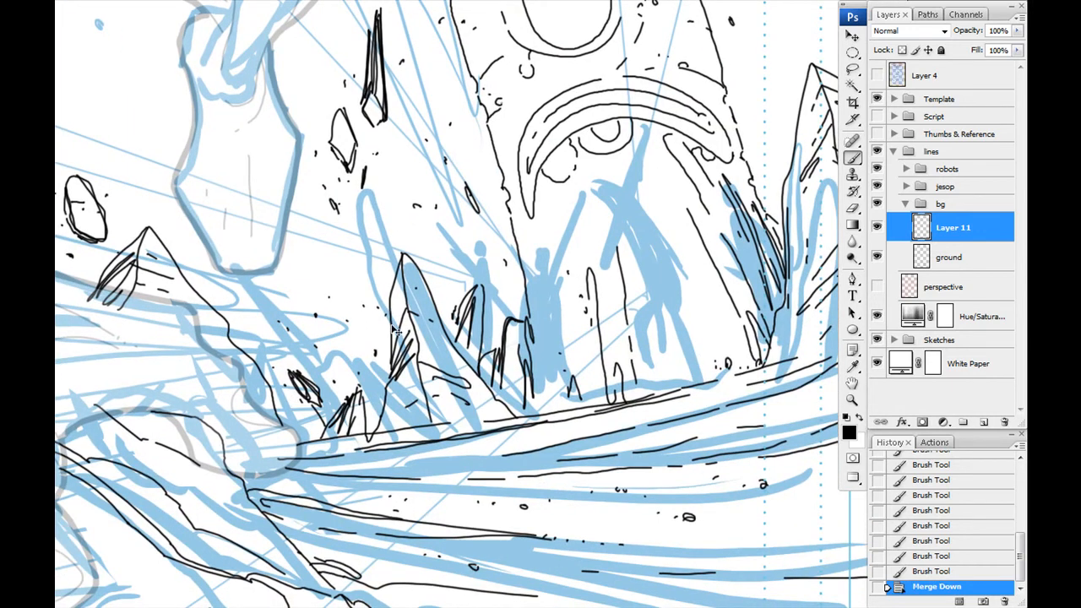
# - Merge the tower layer down into the ground layer and add a new layer named "cont" above it
pyautogui.hotkey('ctrl', 'e')
pyautogui.hotkey('ctrl', 'shift', 'alt', 'n')
pyautogui.doubleClick(946, 230)
pyautogui.write('cont')
pyautogui.press('Return')
# - Choose a thicker brush and trace a heavy contour over the peaked rock behind the planted hand
pyautogui.moveTo(194, 506)
pyautogui.mouseDown()
pyautogui.moveTo(642, 275)
pyautogui.moveTo(810, 266)
pyautogui.mouseUp()
pyautogui.rightClick(418, 394)
pyautogui.doubleClick(465, 510)
pyautogui.moveTo(421, 324)
pyautogui.mouseDown()
pyautogui.moveTo(383, 226)
pyautogui.moveTo(427, 336)
pyautogui.moveTo(480, 376)
pyautogui.mouseUp()
pyautogui.moveTo(480, 376)
pyautogui.mouseDown()
pyautogui.moveTo(352, 304)
pyautogui.moveTo(502, 365)
pyautogui.moveTo(696, 487)
pyautogui.mouseUp()
pyautogui.moveTo(634, 72)
pyautogui.mouseDown()
pyautogui.moveTo(316, 514)
pyautogui.moveTo(399, 570)
pyautogui.mouseUp()
pyautogui.moveTo(310, 377)
pyautogui.mouseDown()
pyautogui.moveTo(323, 354)
pyautogui.moveTo(450, 427)
pyautogui.moveTo(505, 524)
pyautogui.mouseUp()
pyautogui.moveTo(507, 525); pyautogui.dragTo(418, 473)
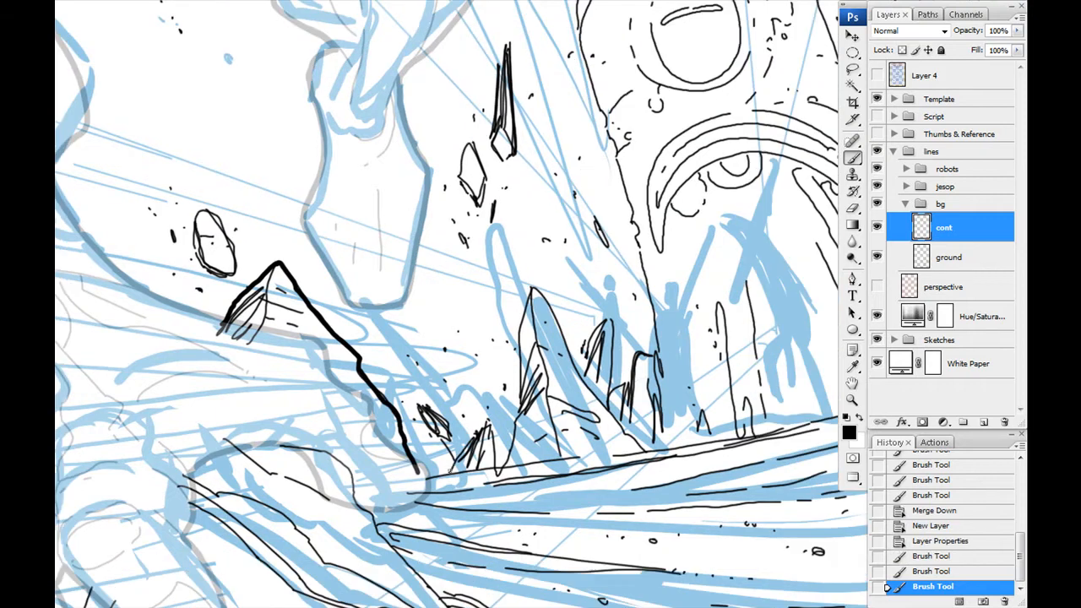
# - Trace heavy contours around the small shards, the tower with its spires and the right-edge rock pillar
pyautogui.moveTo(497, 473)
pyautogui.mouseDown()
pyautogui.moveTo(533, 289)
pyautogui.moveTo(625, 387)
pyautogui.moveTo(635, 241)
pyautogui.moveTo(605, 114)
pyautogui.moveTo(581, 452)
pyautogui.mouseUp()
pyautogui.moveTo(581, 456)
pyautogui.mouseDown()
pyautogui.moveTo(550, 399)
pyautogui.moveTo(604, 232)
pyautogui.mouseUp()
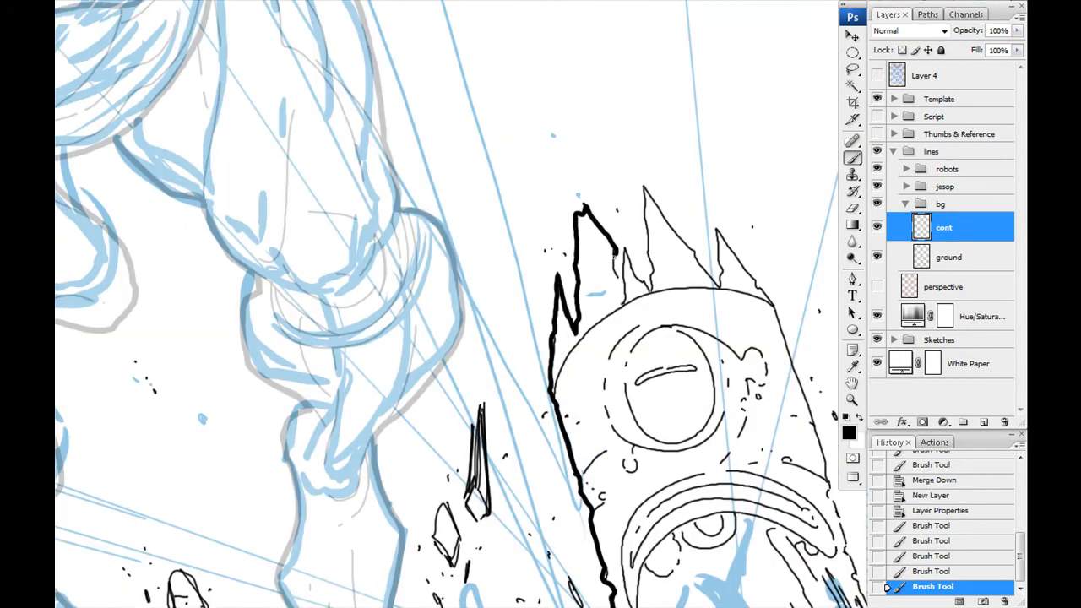
pyautogui.moveTo(654, 267)
pyautogui.mouseDown()
pyautogui.moveTo(708, 269)
pyautogui.moveTo(552, 222)
pyautogui.mouseUp()
pyautogui.moveTo(551, 222)
pyautogui.mouseDown()
pyautogui.moveTo(629, 296)
pyautogui.moveTo(676, 456)
pyautogui.moveTo(553, 270)
pyautogui.mouseUp()
pyautogui.moveTo(559, 236)
pyautogui.mouseDown()
pyautogui.moveTo(588, 326)
pyautogui.moveTo(652, 201)
pyautogui.moveTo(737, 250)
pyautogui.mouseUp()
pyautogui.moveTo(517, 351); pyautogui.dragTo(534, 228)
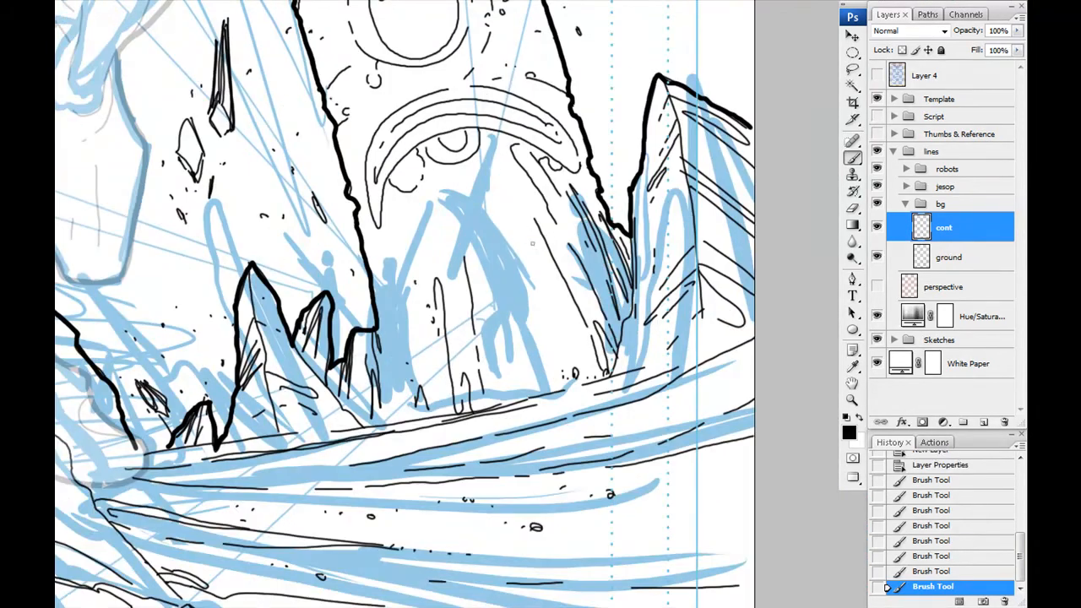
# - Trace a heavy contour along the foreground rock edge running down below the planted hand
pyautogui.moveTo(371, 338); pyautogui.dragTo(669, 83)
pyautogui.moveTo(395, 256)
pyautogui.mouseDown()
pyautogui.moveTo(570, 413)
pyautogui.moveTo(803, 471)
pyautogui.mouseUp()
pyautogui.moveTo(642, 471); pyautogui.dragTo(471, 352)
pyautogui.moveTo(386, 157)
pyautogui.mouseDown()
pyautogui.moveTo(440, 383)
pyautogui.moveTo(580, 453)
pyautogui.mouseUp()
# - Create a layer group named "baddies" above the bg group and add a layer named "lines" inside it
pyautogui.click(929, 201)
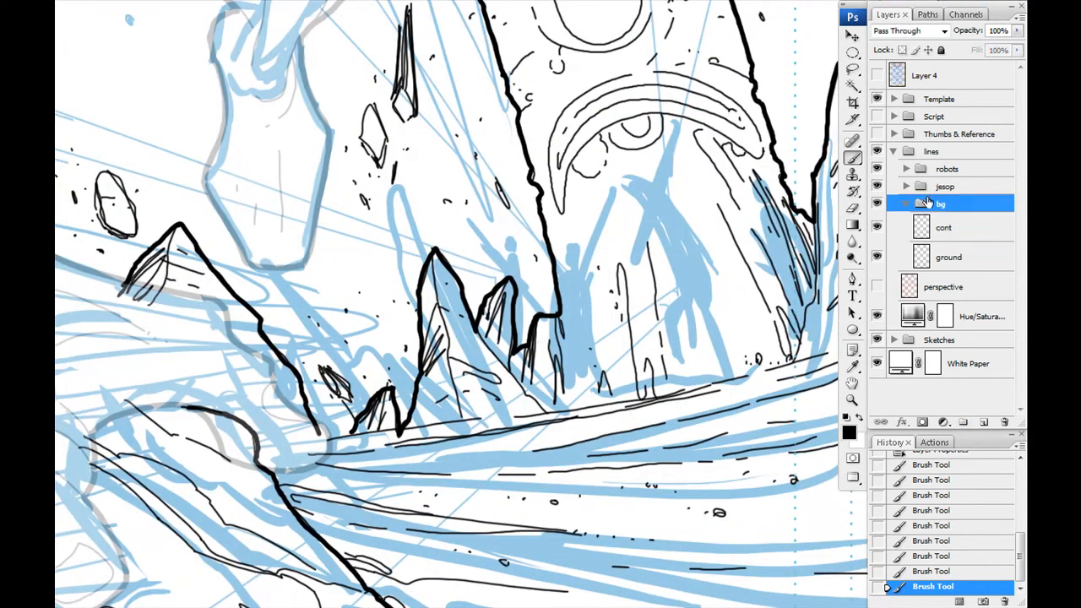
pyautogui.click(963, 422)
pyautogui.doubleClick(953, 204)
pyautogui.write('baddies')
pyautogui.press('Return')
pyautogui.click(984, 422)
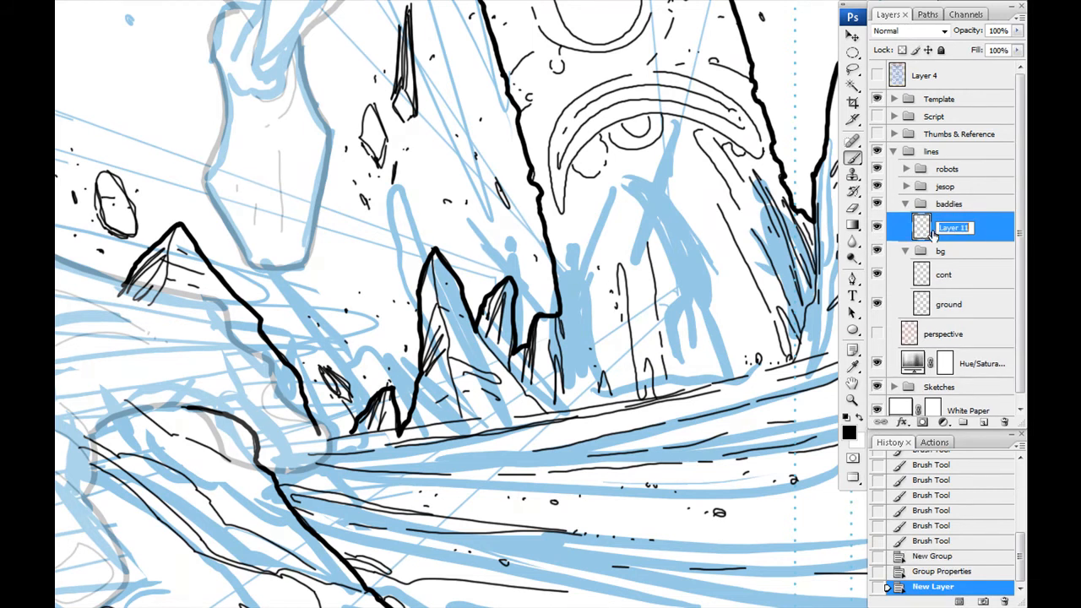
pyautogui.press('Return')
# - Hide the bg group and set up the brush for inking the small background figures
pyautogui.click(877, 251)
pyautogui.moveTo(528, 287); pyautogui.dragTo(497, 293)
pyautogui.moveTo(653, 382); pyautogui.dragTo(245, 289)
pyautogui.rightClick(467, 297)
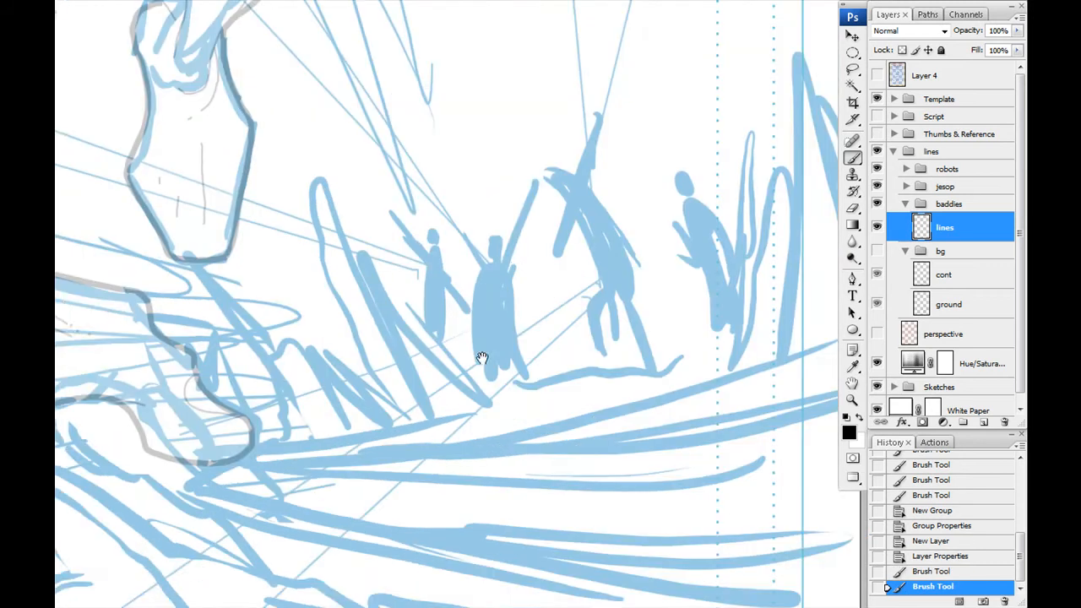
# - Ink the hooded head and both raised arms of the central background figure
pyautogui.hotkey('ctrl', '+')
pyautogui.hotkey('ctrl', '+')
pyautogui.moveTo(500, 262)
pyautogui.mouseDown()
pyautogui.moveTo(501, 302)
pyautogui.moveTo(517, 263)
pyautogui.moveTo(556, 286)
pyautogui.mouseUp()
pyautogui.moveTo(556, 286); pyautogui.dragTo(512, 268)
pyautogui.moveTo(516, 258)
pyautogui.mouseDown()
pyautogui.moveTo(534, 229)
pyautogui.moveTo(535, 243)
pyautogui.mouseUp()
pyautogui.click(546, 304)
pyautogui.moveTo(558, 293)
pyautogui.mouseDown()
pyautogui.moveTo(552, 300)
pyautogui.moveTo(647, 85)
pyautogui.mouseUp()
pyautogui.moveTo(656, 53); pyautogui.dragTo(556, 343)
# - Ink the central figure's torso, hips and bent legs
pyautogui.moveTo(505, 271)
pyautogui.mouseDown()
pyautogui.moveTo(397, 143)
pyautogui.moveTo(511, 342)
pyautogui.mouseUp()
pyautogui.moveTo(581, 311); pyautogui.dragTo(497, 307)
pyautogui.moveTo(453, 386)
pyautogui.mouseDown()
pyautogui.moveTo(479, 180)
pyautogui.moveTo(600, 306)
pyautogui.mouseUp()
pyautogui.moveTo(566, 230)
pyautogui.mouseDown()
pyautogui.moveTo(605, 300)
pyautogui.moveTo(519, 222)
pyautogui.mouseUp()
pyautogui.moveTo(539, 221)
pyautogui.mouseDown()
pyautogui.moveTo(555, 271)
pyautogui.moveTo(536, 277)
pyautogui.mouseUp()
pyautogui.moveTo(556, 272); pyautogui.dragTo(580, 293)
pyautogui.moveTo(537, 277); pyautogui.dragTo(593, 305)
pyautogui.moveTo(579, 306); pyautogui.dragTo(551, 349)
pyautogui.moveTo(593, 306); pyautogui.dragTo(554, 350)
pyautogui.moveTo(506, 161)
pyautogui.mouseDown()
pyautogui.moveTo(530, 356)
pyautogui.moveTo(483, 302)
pyautogui.mouseUp()
pyautogui.moveTo(524, 253); pyautogui.dragTo(543, 362)
pyautogui.moveTo(495, 290); pyautogui.dragTo(541, 362)
pyautogui.moveTo(554, 358)
pyautogui.mouseDown()
pyautogui.moveTo(566, 302)
pyautogui.moveTo(565, 345)
pyautogui.mouseUp()
# - Ink the clenched fist at the end of the central figure's raised arm
pyautogui.moveTo(370, 241)
pyautogui.mouseDown()
pyautogui.moveTo(415, 278)
pyautogui.moveTo(529, 541)
pyautogui.mouseUp()
pyautogui.moveTo(467, 273); pyautogui.dragTo(456, 234)
pyautogui.moveTo(456, 234)
pyautogui.mouseDown()
pyautogui.moveTo(439, 278)
pyautogui.moveTo(427, 228)
pyautogui.mouseUp()
pyautogui.moveTo(428, 232); pyautogui.dragTo(414, 263)
pyautogui.moveTo(414, 264); pyautogui.dragTo(444, 286)
pyautogui.moveTo(541, 245); pyautogui.dragTo(450, 292)
# - Ink the pistol held up in the central figure's other hand, including its trigger guard and barrel slots
pyautogui.moveTo(641, 284)
pyautogui.mouseDown()
pyautogui.moveTo(633, 235)
pyautogui.moveTo(667, 282)
pyautogui.mouseUp()
pyautogui.moveTo(667, 253)
pyautogui.mouseDown()
pyautogui.moveTo(659, 317)
pyautogui.moveTo(654, 302)
pyautogui.mouseUp()
pyautogui.moveTo(659, 288)
pyautogui.mouseDown()
pyautogui.moveTo(638, 342)
pyautogui.moveTo(672, 238)
pyautogui.mouseUp()
pyautogui.moveTo(685, 263); pyautogui.dragTo(644, 338)
pyautogui.moveTo(657, 320); pyautogui.dragTo(646, 356)
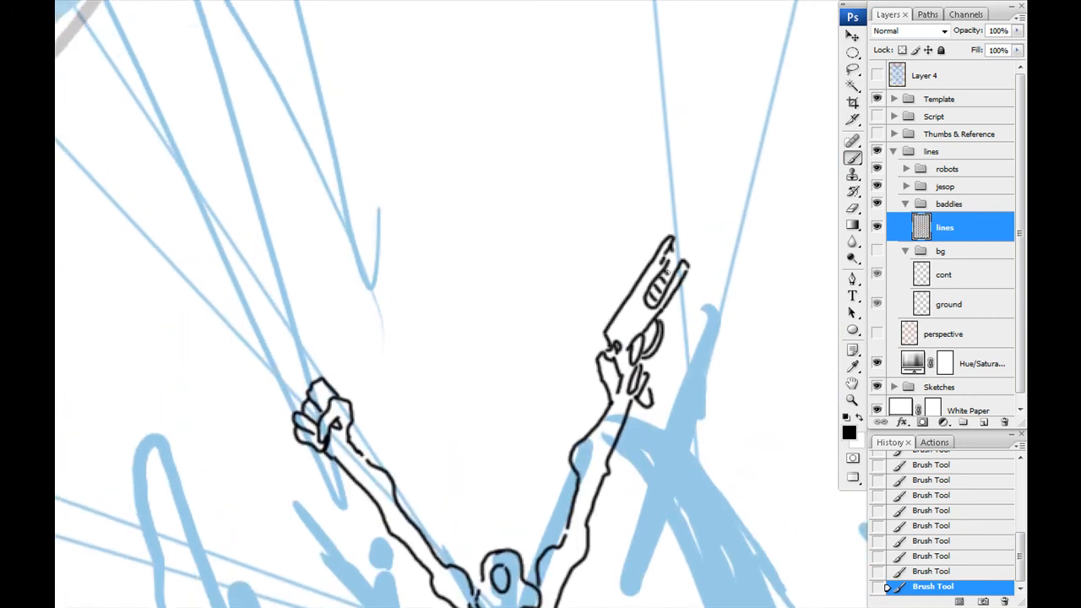
pyautogui.moveTo(658, 276); pyautogui.dragTo(616, 275)
# - Ink the curling tentacles behind the central figure's back, undoing the stray strokes
pyautogui.moveTo(528, 274); pyautogui.dragTo(504, 114)
pyautogui.moveTo(453, 300); pyautogui.dragTo(484, 162)
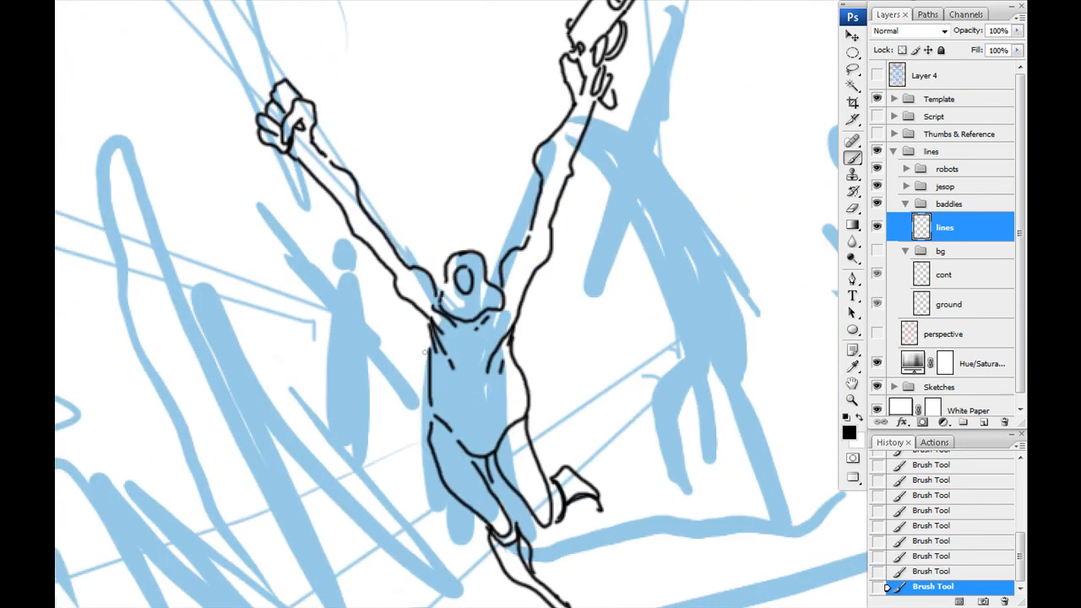
pyautogui.scroll(-3, 409, 286)
pyautogui.moveTo(475, 362); pyautogui.dragTo(478, 372)
pyautogui.hotkey('ctrl', 'z')
pyautogui.moveTo(394, 302); pyautogui.dragTo(447, 319)
pyautogui.hotkey('ctrl', 'z')
pyautogui.moveTo(576, 329)
pyautogui.mouseDown()
pyautogui.moveTo(612, 245)
pyautogui.moveTo(684, 250)
pyautogui.moveTo(579, 340)
pyautogui.moveTo(629, 308)
pyautogui.mouseUp()
pyautogui.moveTo(635, 330)
pyautogui.mouseDown()
pyautogui.moveTo(626, 386)
pyautogui.moveTo(642, 330)
pyautogui.mouseUp()
pyautogui.moveTo(637, 308); pyautogui.dragTo(566, 292)
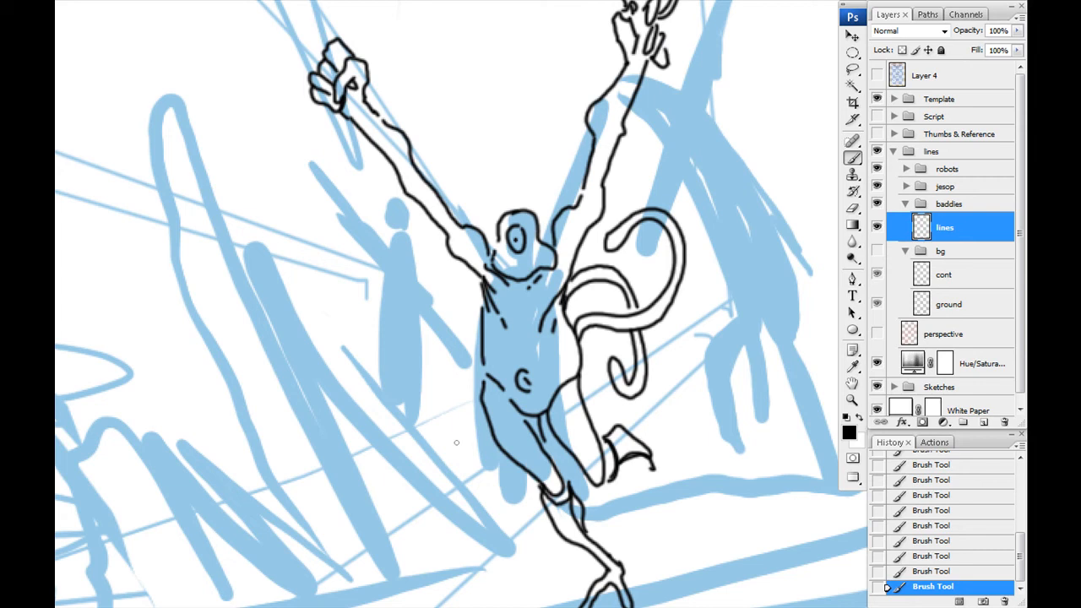
# - Ink the weapon, gripping hand and muscular forearm of a new baddie to the right of the central figure
pyautogui.moveTo(603, 340); pyautogui.dragTo(376, 363)
pyautogui.moveTo(618, 292); pyautogui.dragTo(596, 304)
pyautogui.moveTo(598, 310)
pyautogui.mouseDown()
pyautogui.moveTo(618, 323)
pyautogui.moveTo(646, 314)
pyautogui.mouseUp()
pyautogui.moveTo(645, 298); pyautogui.dragTo(685, 316)
pyautogui.moveTo(619, 328); pyautogui.dragTo(605, 353)
pyautogui.moveTo(602, 325); pyautogui.dragTo(602, 349)
pyautogui.moveTo(611, 267); pyautogui.dragTo(611, 294)
pyautogui.moveTo(555, 268)
pyautogui.mouseDown()
pyautogui.moveTo(590, 278)
pyautogui.moveTo(565, 297)
pyautogui.mouseUp()
pyautogui.moveTo(583, 263); pyautogui.dragTo(615, 292)
pyautogui.moveTo(595, 302); pyautogui.dragTo(600, 334)
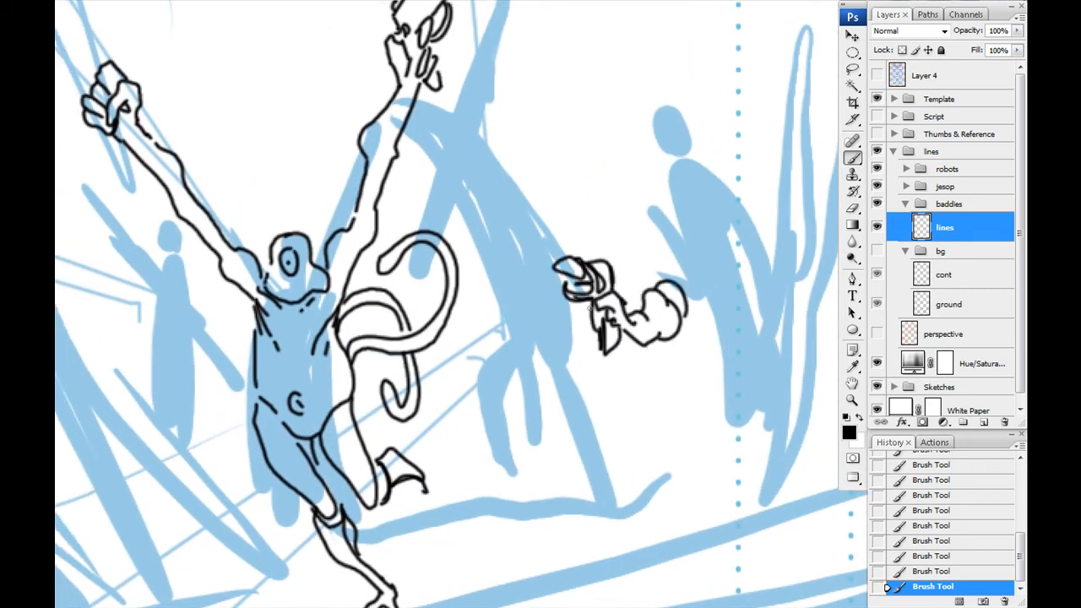
# - Ink the right-hand baddie's back and torso, undoing the stray strokes
pyautogui.moveTo(683, 285); pyautogui.dragTo(672, 405)
pyautogui.moveTo(671, 407); pyautogui.dragTo(645, 434)
pyautogui.moveTo(614, 363); pyautogui.dragTo(639, 422)
pyautogui.moveTo(560, 324)
pyautogui.mouseDown()
pyautogui.moveTo(612, 366)
pyautogui.moveTo(522, 323)
pyautogui.mouseUp()
pyautogui.moveTo(633, 269); pyautogui.dragTo(703, 244)
pyautogui.moveTo(711, 246); pyautogui.dragTo(759, 275)
pyautogui.hotkey('ctrl', 'z')
pyautogui.hotkey('ctrl', 'alt', 'z')
# - Ink the right-hand baddie's bent legs and feet, erasing the surplus line on the torso
pyautogui.moveTo(621, 428); pyautogui.dragTo(611, 297)
pyautogui.moveTo(642, 246)
pyautogui.mouseDown()
pyautogui.moveTo(634, 313)
pyautogui.moveTo(599, 400)
pyautogui.mouseUp()
pyautogui.moveTo(605, 311); pyautogui.dragTo(590, 397)
pyautogui.moveTo(612, 389); pyautogui.dragTo(593, 427)
pyautogui.moveTo(591, 401); pyautogui.dragTo(575, 440)
pyautogui.moveTo(574, 272)
pyautogui.mouseDown()
pyautogui.moveTo(601, 311)
pyautogui.moveTo(579, 335)
pyautogui.mouseUp()
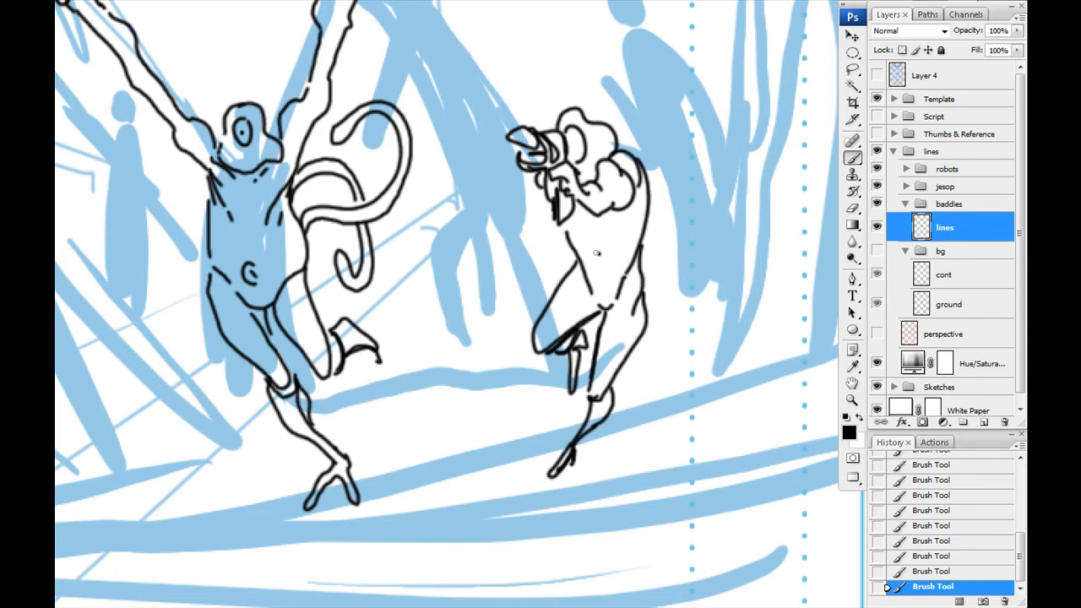
pyautogui.press('e')
pyautogui.moveTo(581, 266); pyautogui.dragTo(567, 235)
pyautogui.press('b')
pyautogui.moveTo(510, 169); pyautogui.dragTo(549, 255)
# - Lasso the whole right-hand baddie, move it closer to the central figure and scale it down slightly
pyautogui.press('l')
pyautogui.moveTo(548, 304)
pyautogui.mouseDown()
pyautogui.moveTo(644, 159)
pyautogui.moveTo(543, 305)
pyautogui.mouseUp()
pyautogui.moveTo(559, 375); pyautogui.dragTo(521, 347)
pyautogui.hotkey('ctrl', 't')
pyautogui.moveTo(657, 162); pyautogui.dragTo(641, 203)
pyautogui.press('Return')
pyautogui.hotkey('ctrl', 'd')
# - Ink the right-hand baddie's free arm reaching forward with a clawed hand, undoing the first stroke
pyautogui.press('b')
pyautogui.moveTo(522, 226); pyautogui.dragTo(527, 231)
pyautogui.hotkey('ctrl', 'z')
pyautogui.moveTo(554, 309)
pyautogui.mouseDown()
pyautogui.moveTo(524, 315)
pyautogui.moveTo(527, 331)
pyautogui.mouseUp()
pyautogui.moveTo(524, 315)
pyautogui.mouseDown()
pyautogui.moveTo(487, 307)
pyautogui.moveTo(474, 346)
pyautogui.mouseUp()
pyautogui.moveTo(532, 333); pyautogui.dragTo(486, 361)
# - Ink two curling tentacles rising behind the right-hand baddie's back and erase the lines where they overlap
pyautogui.moveTo(635, 348)
pyautogui.mouseDown()
pyautogui.moveTo(646, 114)
pyautogui.moveTo(663, 190)
pyautogui.mouseUp()
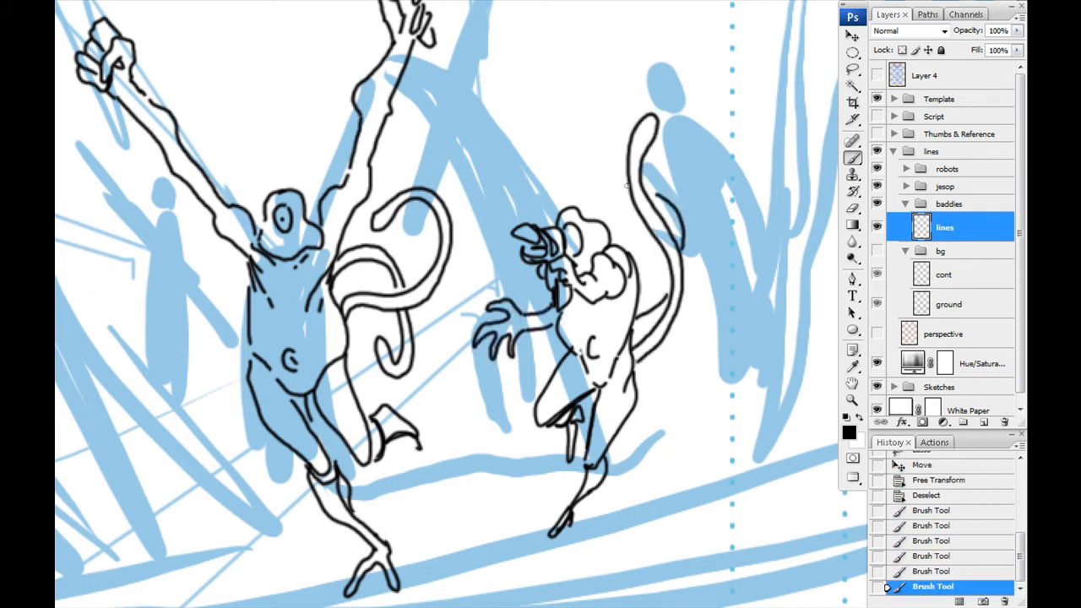
pyautogui.moveTo(676, 228); pyautogui.dragTo(604, 169)
pyautogui.moveTo(667, 270); pyautogui.dragTo(636, 304)
pyautogui.press('e')
pyautogui.moveTo(631, 181); pyautogui.dragTo(646, 199)
pyautogui.press('b')
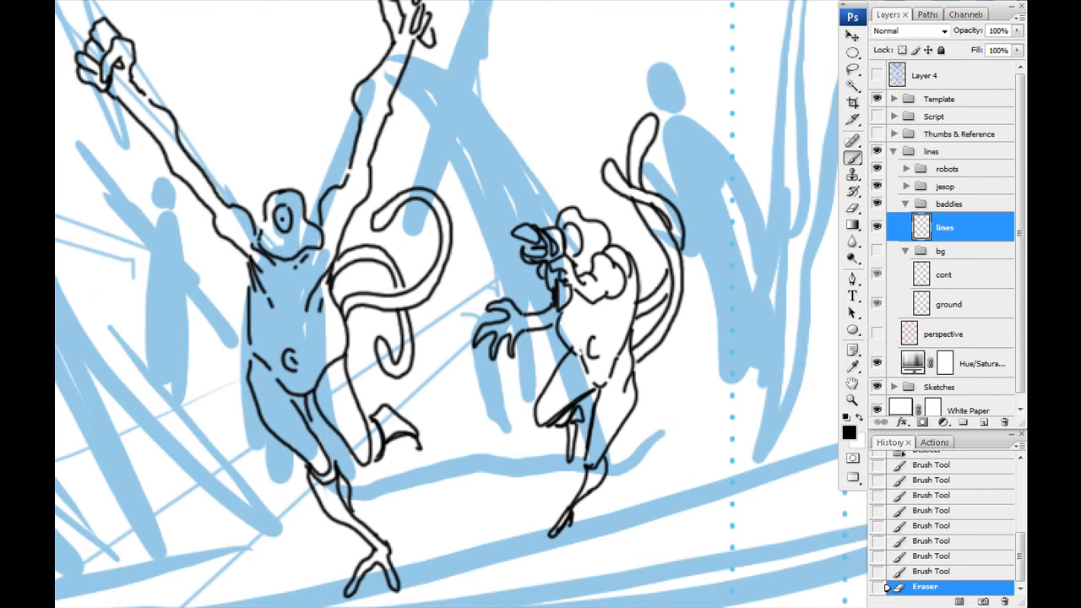
# - Undo the stray stroke and turn on the visibility of the perspective layer
pyautogui.click(528, 386)
pyautogui.moveTo(528, 386)
pyautogui.mouseDown()
pyautogui.moveTo(771, 400)
pyautogui.moveTo(821, 378)
pyautogui.mouseUp()
pyautogui.hotkey('ctrl', 'z')
pyautogui.moveTo(419, 359)
pyautogui.mouseDown()
pyautogui.moveTo(410, 388)
pyautogui.moveTo(451, 369)
pyautogui.moveTo(450, 393)
pyautogui.mouseUp()
pyautogui.click(878, 334)
# - Ink the head and boxy weapon of a crouching baddie to the left of the central figure
pyautogui.moveTo(428, 372)
pyautogui.mouseDown()
pyautogui.moveTo(425, 405)
pyautogui.moveTo(454, 398)
pyautogui.mouseUp()
pyautogui.moveTo(468, 370); pyautogui.dragTo(531, 374)
pyautogui.moveTo(493, 358); pyautogui.dragTo(488, 395)
pyautogui.moveTo(507, 327); pyautogui.dragTo(538, 314)
pyautogui.moveTo(533, 295)
pyautogui.mouseDown()
pyautogui.moveTo(507, 286)
pyautogui.moveTo(426, 347)
pyautogui.mouseUp()
pyautogui.moveTo(442, 410); pyautogui.dragTo(494, 395)
# - Ink the crouching baddie's arched back and long outstretched arm, ending in a clawed hand
pyautogui.moveTo(479, 355); pyautogui.dragTo(438, 355)
pyautogui.moveTo(438, 304); pyautogui.dragTo(380, 308)
pyautogui.moveTo(428, 322); pyautogui.dragTo(348, 348)
pyautogui.moveTo(388, 306); pyautogui.dragTo(301, 371)
pyautogui.moveTo(358, 338); pyautogui.dragTo(316, 388)
pyautogui.moveTo(255, 407); pyautogui.dragTo(244, 435)
pyautogui.moveTo(244, 435); pyautogui.dragTo(259, 457)
pyautogui.moveTo(260, 457)
pyautogui.mouseDown()
pyautogui.moveTo(290, 419)
pyautogui.moveTo(333, 447)
pyautogui.mouseUp()
pyautogui.moveTo(291, 422); pyautogui.dragTo(307, 414)
pyautogui.moveTo(307, 410); pyautogui.dragTo(323, 423)
# - Ink the crouching baddie's lower body and its long leg with a clawed foot
pyautogui.moveTo(475, 418)
pyautogui.mouseDown()
pyautogui.moveTo(440, 314)
pyautogui.moveTo(545, 416)
pyautogui.mouseUp()
pyautogui.moveTo(480, 296)
pyautogui.mouseDown()
pyautogui.moveTo(576, 426)
pyautogui.moveTo(540, 477)
pyautogui.mouseUp()
pyautogui.moveTo(578, 425); pyautogui.dragTo(589, 482)
pyautogui.moveTo(504, 295); pyautogui.dragTo(538, 370)
# - Ink the tentacles that curl up behind the central figure's head and raised arm
pyautogui.moveTo(498, 179)
pyautogui.mouseDown()
pyautogui.moveTo(593, 444)
pyautogui.moveTo(552, 355)
pyautogui.mouseUp()
pyautogui.moveTo(574, 343)
pyautogui.mouseDown()
pyautogui.moveTo(648, 292)
pyautogui.moveTo(602, 353)
pyautogui.mouseUp()
pyautogui.moveTo(560, 360); pyautogui.dragTo(591, 424)
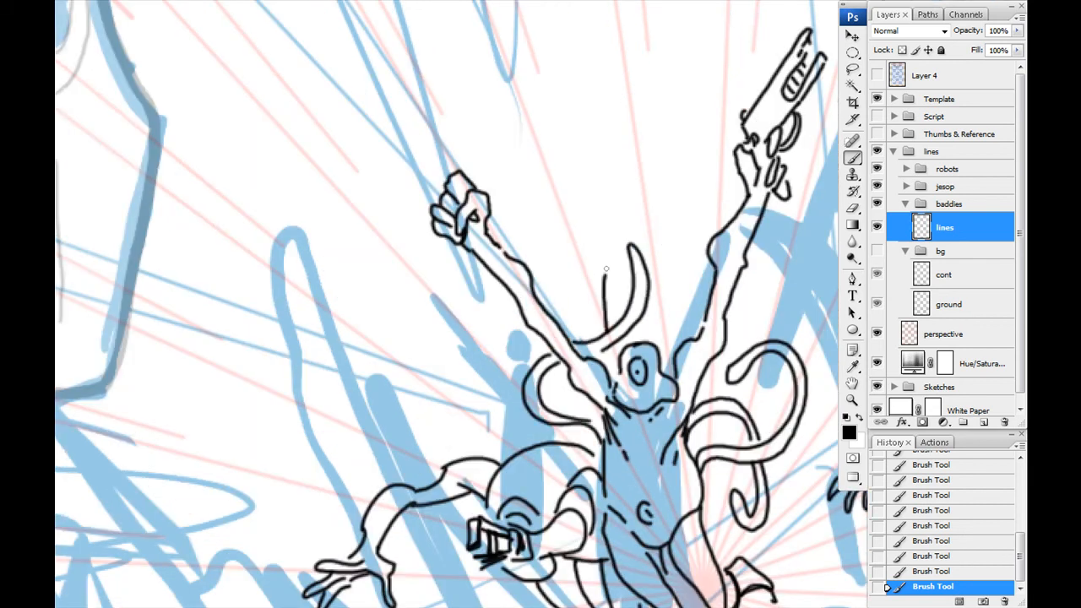
pyautogui.moveTo(606, 333); pyautogui.dragTo(618, 333)
pyautogui.moveTo(458, 534); pyautogui.dragTo(314, 280)
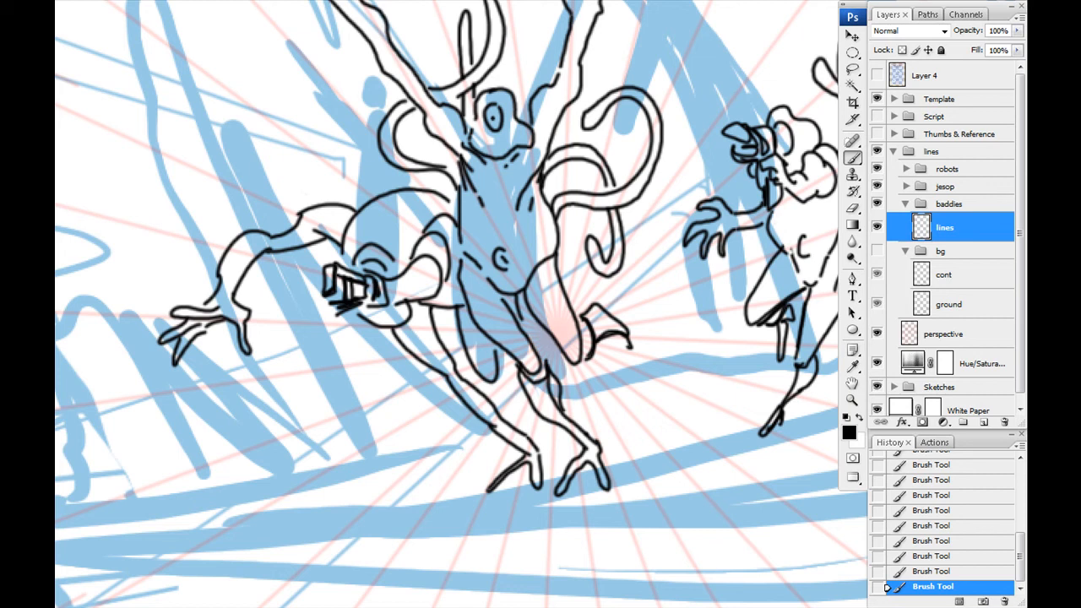
pyautogui.moveTo(572, 305); pyautogui.dragTo(367, 406)
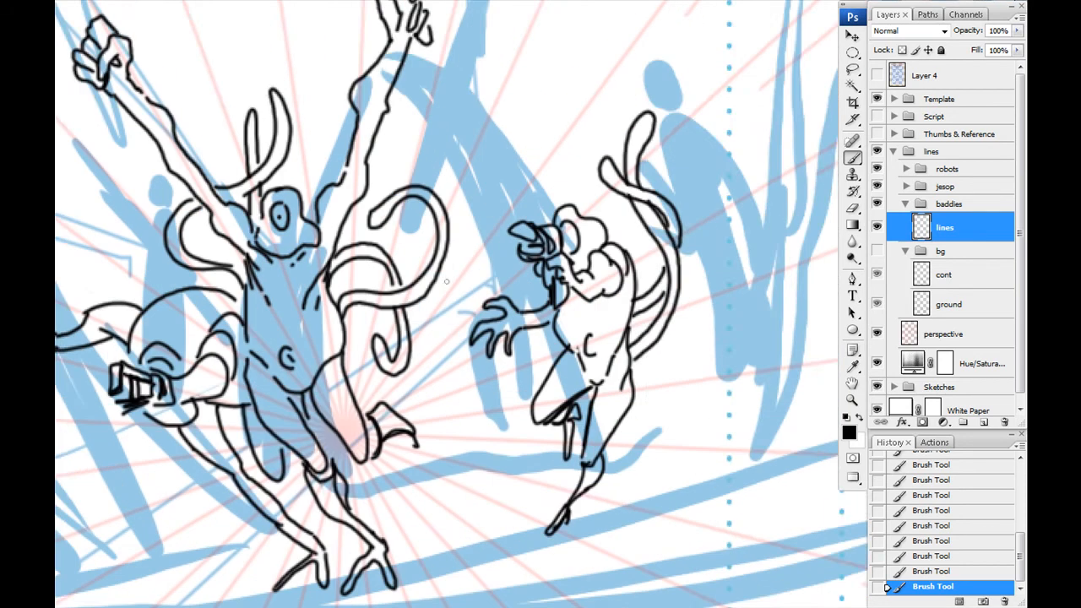
# - Ink a background baddie with a raised arm to the left of the central figure
pyautogui.moveTo(127, 299); pyautogui.dragTo(455, 368)
pyautogui.moveTo(438, 287); pyautogui.dragTo(445, 238)
pyautogui.moveTo(439, 308)
pyautogui.mouseDown()
pyautogui.moveTo(423, 227)
pyautogui.moveTo(472, 234)
pyautogui.mouseUp()
pyautogui.moveTo(470, 232); pyautogui.dragTo(443, 244)
pyautogui.moveTo(454, 311)
pyautogui.mouseDown()
pyautogui.moveTo(478, 258)
pyautogui.moveTo(507, 288)
pyautogui.mouseUp()
pyautogui.moveTo(516, 355); pyautogui.dragTo(480, 169)
pyautogui.moveTo(454, 309)
pyautogui.mouseDown()
pyautogui.moveTo(500, 416)
pyautogui.moveTo(473, 316)
pyautogui.mouseUp()
# - Ink the background baddies with upright weapons between the central figure and the right-hand baddie
pyautogui.moveTo(608, 219)
pyautogui.mouseDown()
pyautogui.moveTo(413, 272)
pyautogui.moveTo(354, 381)
pyautogui.mouseUp()
pyautogui.moveTo(541, 225); pyautogui.dragTo(544, 257)
pyautogui.moveTo(522, 233)
pyautogui.mouseDown()
pyautogui.moveTo(514, 299)
pyautogui.moveTo(501, 311)
pyautogui.mouseUp()
pyautogui.moveTo(488, 259)
pyautogui.mouseDown()
pyautogui.moveTo(507, 302)
pyautogui.moveTo(495, 325)
pyautogui.mouseUp()
pyautogui.moveTo(451, 280); pyautogui.dragTo(496, 281)
pyautogui.moveTo(466, 294); pyautogui.dragTo(485, 295)
pyautogui.moveTo(466, 340)
pyautogui.mouseDown()
pyautogui.moveTo(463, 306)
pyautogui.moveTo(427, 343)
pyautogui.mouseUp()
pyautogui.moveTo(498, 446)
pyautogui.mouseDown()
pyautogui.moveTo(509, 311)
pyautogui.moveTo(480, 421)
pyautogui.mouseUp()
pyautogui.moveTo(469, 294)
pyautogui.mouseDown()
pyautogui.moveTo(496, 397)
pyautogui.moveTo(455, 315)
pyautogui.mouseUp()
# - Ink the remaining lines of the background baddies behind the main figures
pyautogui.moveTo(625, 76)
pyautogui.mouseDown()
pyautogui.moveTo(473, 240)
pyautogui.moveTo(508, 228)
pyautogui.mouseUp()
pyautogui.moveTo(497, 208); pyautogui.dragTo(459, 287)
pyautogui.moveTo(460, 275); pyautogui.dragTo(404, 363)
pyautogui.moveTo(387, 390); pyautogui.dragTo(389, 561)
pyautogui.moveTo(507, 355)
pyautogui.mouseDown()
pyautogui.moveTo(406, 309)
pyautogui.moveTo(351, 249)
pyautogui.mouseUp()
pyautogui.moveTo(194, 283); pyautogui.dragTo(640, 307)
# - Add a new layer above the line work in the baddies group and name it cont
pyautogui.click(984, 423)
pyautogui.doubleClick(945, 228)
pyautogui.write('cont')
pyautogui.press('Return')
# - Trace a bold outer contour with a thicker brush around the baddies left of the central figure, undoing the first stroke
pyautogui.moveTo(299, 280)
pyautogui.mouseDown()
pyautogui.moveTo(377, 355)
pyautogui.moveTo(355, 349)
pyautogui.mouseUp()
pyautogui.rightClick(377, 355)
pyautogui.moveTo(338, 391)
pyautogui.mouseDown()
pyautogui.moveTo(281, 516)
pyautogui.moveTo(358, 500)
pyautogui.mouseUp()
pyautogui.hotkey('ctrl', 'z')
pyautogui.hotkey('ctrl', '+')
pyautogui.moveTo(253, 366); pyautogui.dragTo(308, 399)
pyautogui.moveTo(434, 410)
pyautogui.mouseDown()
pyautogui.moveTo(346, 247)
pyautogui.moveTo(380, 231)
pyautogui.moveTo(551, 252)
pyautogui.moveTo(544, 435)
pyautogui.mouseUp()
pyautogui.moveTo(599, 452)
pyautogui.mouseDown()
pyautogui.moveTo(422, 277)
pyautogui.moveTo(523, 299)
pyautogui.moveTo(642, 440)
pyautogui.mouseUp()
pyautogui.moveTo(641, 440)
pyautogui.mouseDown()
pyautogui.moveTo(523, 321)
pyautogui.moveTo(603, 289)
pyautogui.moveTo(585, 328)
pyautogui.mouseUp()
pyautogui.moveTo(472, 373); pyautogui.dragTo(462, 266)
# - Trace the bold contour around the central figure's raised arms, head tentacles and pistol, undoing the stray stroke
pyautogui.moveTo(397, 341); pyautogui.dragTo(371, 276)
pyautogui.moveTo(418, 328); pyautogui.dragTo(517, 291)
pyautogui.moveTo(463, 262); pyautogui.dragTo(377, 404)
pyautogui.moveTo(464, 289); pyautogui.dragTo(538, 343)
pyautogui.moveTo(541, 279)
pyautogui.mouseDown()
pyautogui.moveTo(487, 391)
pyautogui.moveTo(577, 112)
pyautogui.mouseUp()
pyautogui.moveTo(563, 171); pyautogui.dragTo(473, 488)
pyautogui.moveTo(497, 413)
pyautogui.mouseDown()
pyautogui.moveTo(596, 282)
pyautogui.moveTo(559, 338)
pyautogui.moveTo(581, 377)
pyautogui.moveTo(547, 497)
pyautogui.mouseUp()
pyautogui.hotkey('ctrl', 'z')
pyautogui.moveTo(543, 499)
pyautogui.mouseDown()
pyautogui.moveTo(559, 220)
pyautogui.moveTo(481, 420)
pyautogui.mouseUp()
pyautogui.moveTo(439, 537); pyautogui.dragTo(476, 432)
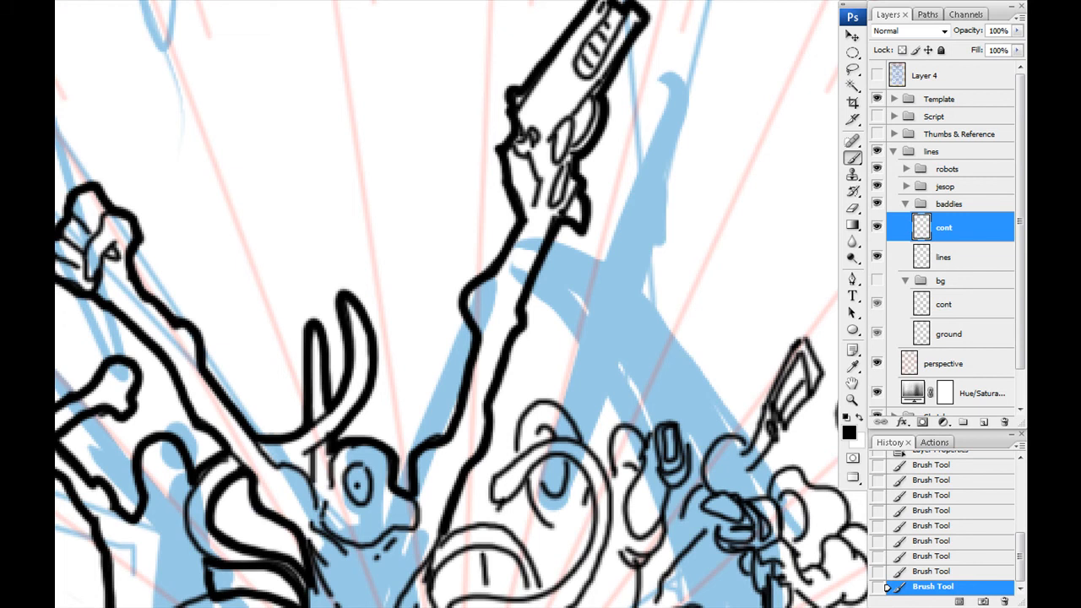
# - Trace the bold contour around the heads, tentacles and raised pistol of the baddies right of the central figure
pyautogui.moveTo(443, 490); pyautogui.dragTo(398, 328)
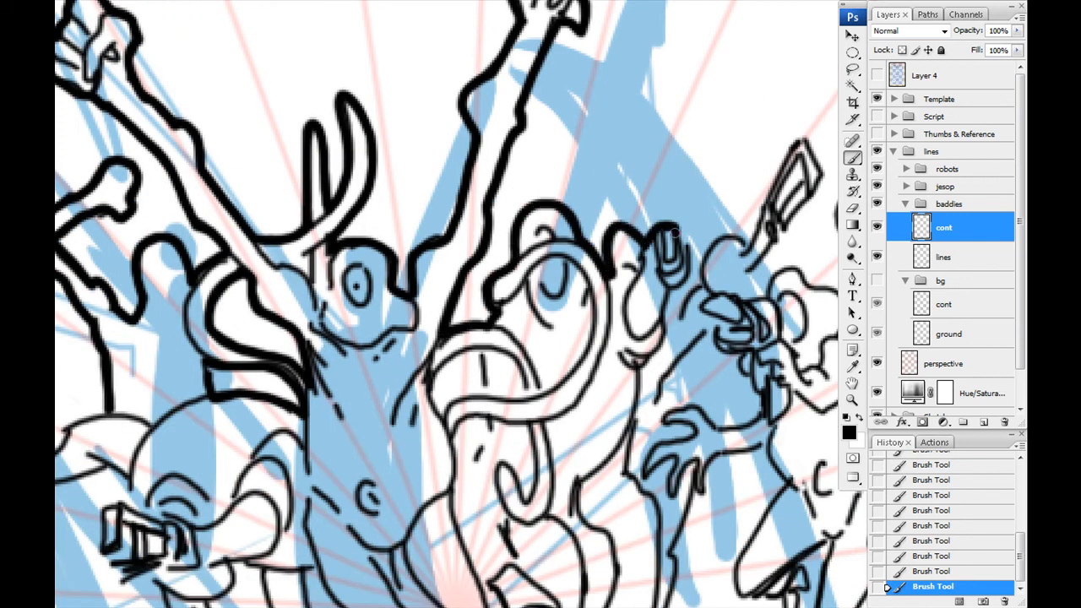
pyautogui.moveTo(676, 262); pyautogui.dragTo(532, 321)
pyautogui.moveTo(570, 389); pyautogui.dragTo(691, 432)
pyautogui.moveTo(692, 434)
pyautogui.mouseDown()
pyautogui.moveTo(748, 398)
pyautogui.moveTo(652, 297)
pyautogui.mouseUp()
pyautogui.moveTo(652, 297); pyautogui.dragTo(735, 226)
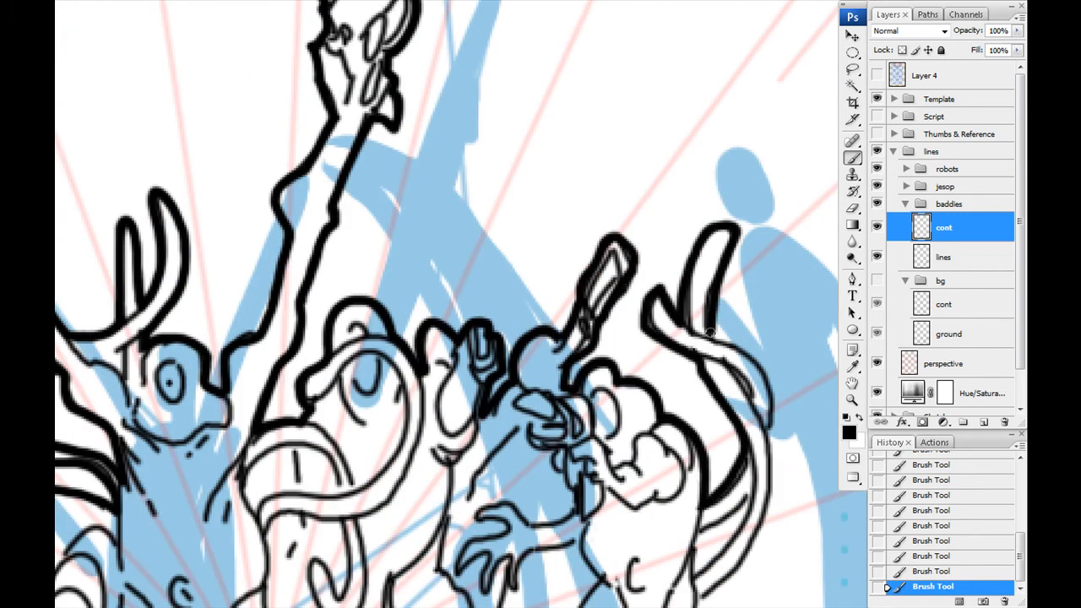
pyautogui.moveTo(728, 272); pyautogui.dragTo(770, 441)
pyautogui.moveTo(735, 480); pyautogui.dragTo(673, 194)
pyautogui.moveTo(699, 243); pyautogui.dragTo(640, 315)
pyautogui.moveTo(690, 208); pyautogui.dragTo(637, 246)
# - Continue the bold outer contour down the bodies, arms and legs of the right-hand baddies to complete the group's outline
pyautogui.moveTo(629, 338); pyautogui.dragTo(695, 260)
pyautogui.moveTo(701, 261); pyautogui.dragTo(602, 478)
pyautogui.moveTo(604, 441); pyautogui.dragTo(571, 503)
pyautogui.moveTo(640, 274); pyautogui.dragTo(596, 444)
pyautogui.moveTo(577, 257); pyautogui.dragTo(604, 389)
pyautogui.moveTo(426, 93)
pyautogui.mouseDown()
pyautogui.moveTo(557, 301)
pyautogui.moveTo(527, 192)
pyautogui.mouseUp()
pyautogui.moveTo(680, 281); pyautogui.dragTo(609, 338)
pyautogui.moveTo(532, 383); pyautogui.dragTo(457, 550)
pyautogui.moveTo(460, 545)
pyautogui.mouseDown()
pyautogui.moveTo(464, 352)
pyautogui.moveTo(569, 333)
pyautogui.mouseUp()
pyautogui.moveTo(547, 330)
pyautogui.mouseDown()
pyautogui.moveTo(539, 456)
pyautogui.moveTo(429, 376)
pyautogui.mouseUp()
pyautogui.moveTo(435, 412); pyautogui.dragTo(495, 529)
pyautogui.moveTo(488, 295)
pyautogui.mouseDown()
pyautogui.moveTo(516, 306)
pyautogui.moveTo(486, 314)
pyautogui.mouseUp()
pyautogui.moveTo(507, 380); pyautogui.dragTo(608, 190)
pyautogui.moveTo(595, 330); pyautogui.dragTo(655, 391)
pyautogui.moveTo(656, 401)
pyautogui.mouseDown()
pyautogui.moveTo(581, 461)
pyautogui.moveTo(550, 335)
pyautogui.mouseUp()
pyautogui.moveTo(386, 323); pyautogui.dragTo(495, 408)
pyautogui.moveTo(642, 367)
pyautogui.mouseDown()
pyautogui.moveTo(580, 368)
pyautogui.moveTo(550, 265)
pyautogui.mouseUp()
pyautogui.moveTo(509, 266)
pyautogui.mouseDown()
pyautogui.moveTo(670, 503)
pyautogui.moveTo(593, 543)
pyautogui.mouseUp()
pyautogui.moveTo(593, 540)
pyautogui.mouseDown()
pyautogui.moveTo(452, 308)
pyautogui.moveTo(487, 458)
pyautogui.mouseUp()
pyautogui.moveTo(488, 458); pyautogui.dragTo(454, 351)
pyautogui.moveTo(414, 291); pyautogui.dragTo(574, 473)
pyautogui.moveTo(561, 439)
pyautogui.mouseDown()
pyautogui.moveTo(526, 390)
pyautogui.moveTo(695, 284)
pyautogui.mouseUp()
pyautogui.moveTo(701, 283)
pyautogui.mouseDown()
pyautogui.moveTo(595, 256)
pyautogui.moveTo(564, 415)
pyautogui.mouseUp()
pyautogui.moveTo(561, 418)
pyautogui.mouseDown()
pyautogui.moveTo(443, 438)
pyautogui.moveTo(451, 367)
pyautogui.mouseUp()
pyautogui.moveTo(451, 366)
pyautogui.mouseDown()
pyautogui.moveTo(516, 279)
pyautogui.moveTo(671, 187)
pyautogui.mouseUp()
pyautogui.moveTo(699, 305); pyautogui.dragTo(432, 306)
pyautogui.hotkey('ctrl', '-')
pyautogui.hotkey('ctrl', '-')
pyautogui.hotkey('ctrl', '-')
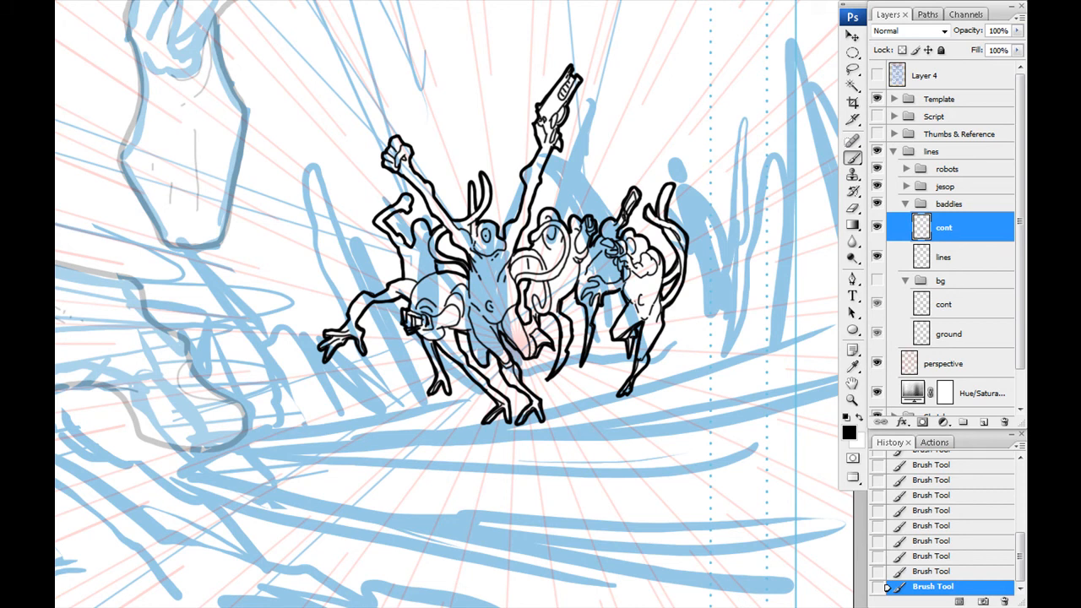
pyautogui.moveTo(540, 304); pyautogui.dragTo(548, 327)
pyautogui.press('w')
pyautogui.click(591, 456)
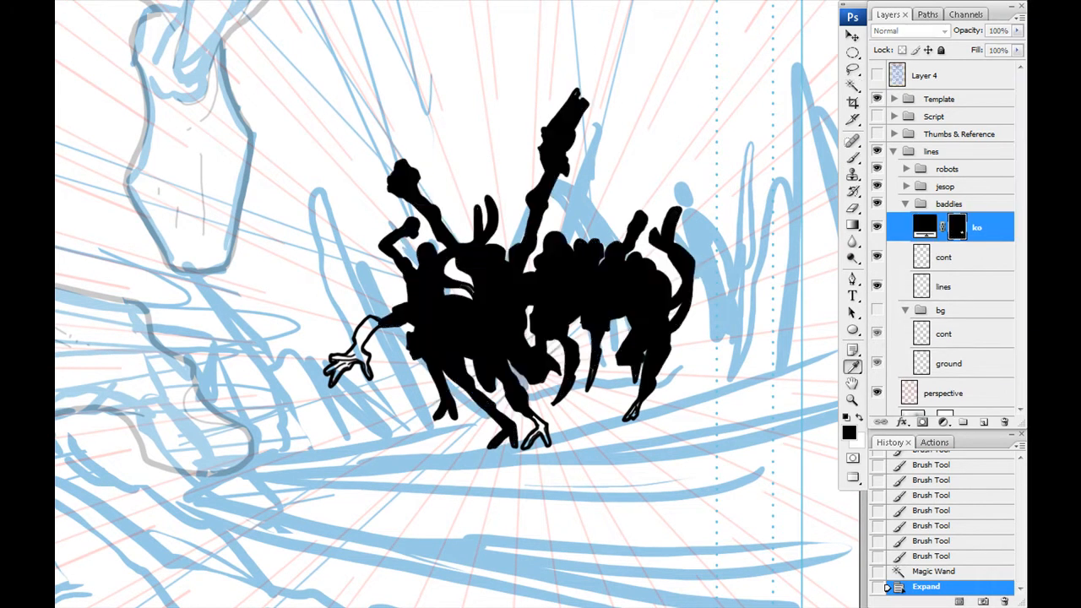
pyautogui.press('Escape')
pyautogui.hotkey('ctrl', 'd')
# - Select the baddies' silhouettes, expand the selection, and fill it with a white color fill layer named ko beneath the line work
pyautogui.click(517, 393)
pyautogui.keyDown('shift'); pyautogui.click(534, 427); pyautogui.keyUp('shift')
pyautogui.keyDown('shift'); pyautogui.click(517, 393); pyautogui.keyUp('shift')
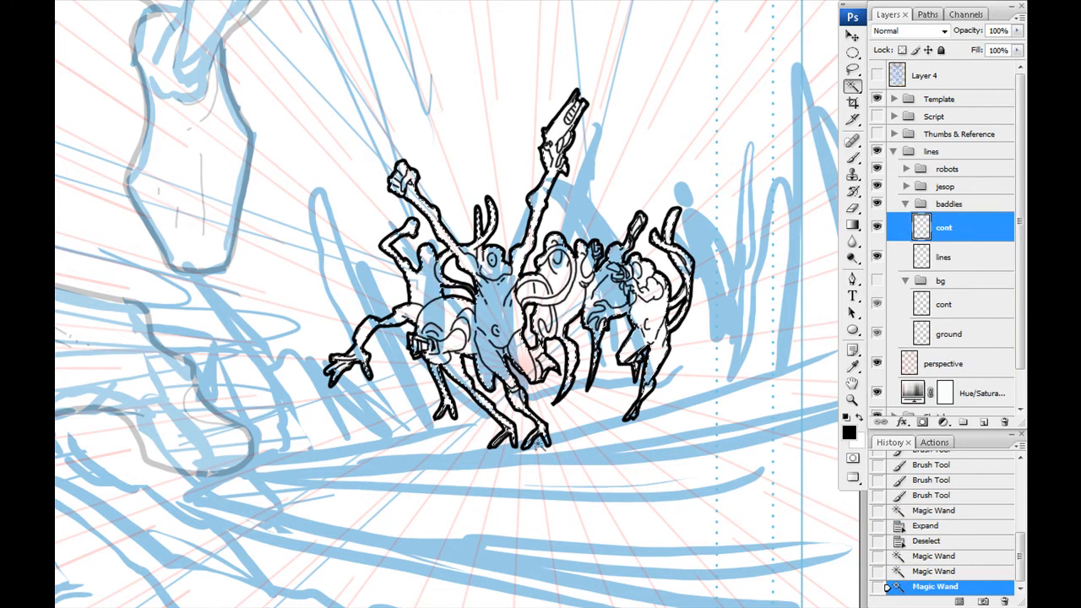
pyautogui.press('Return')
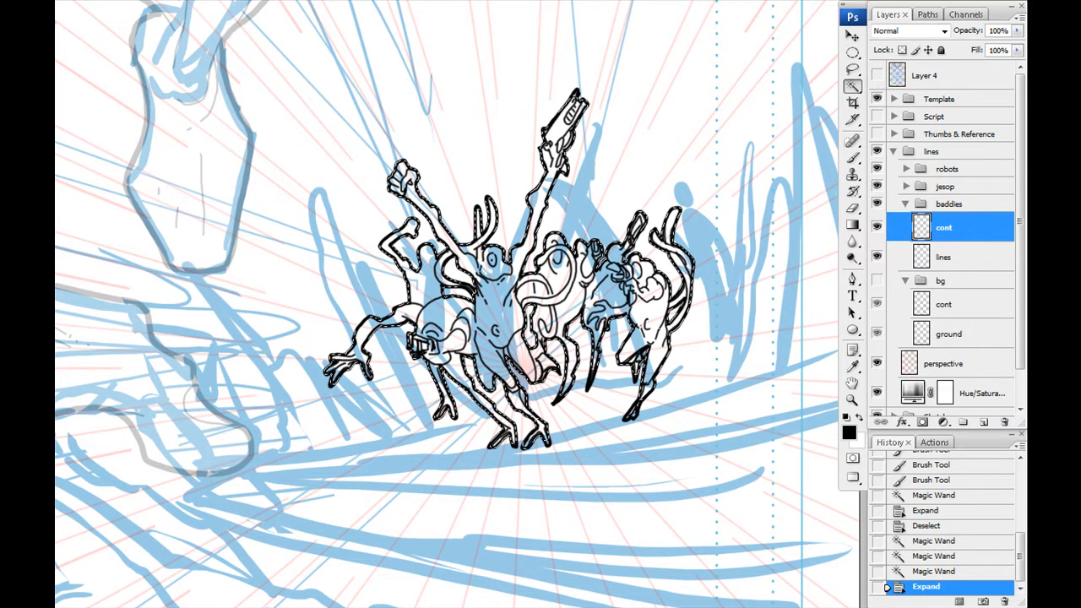
pyautogui.press('Return')
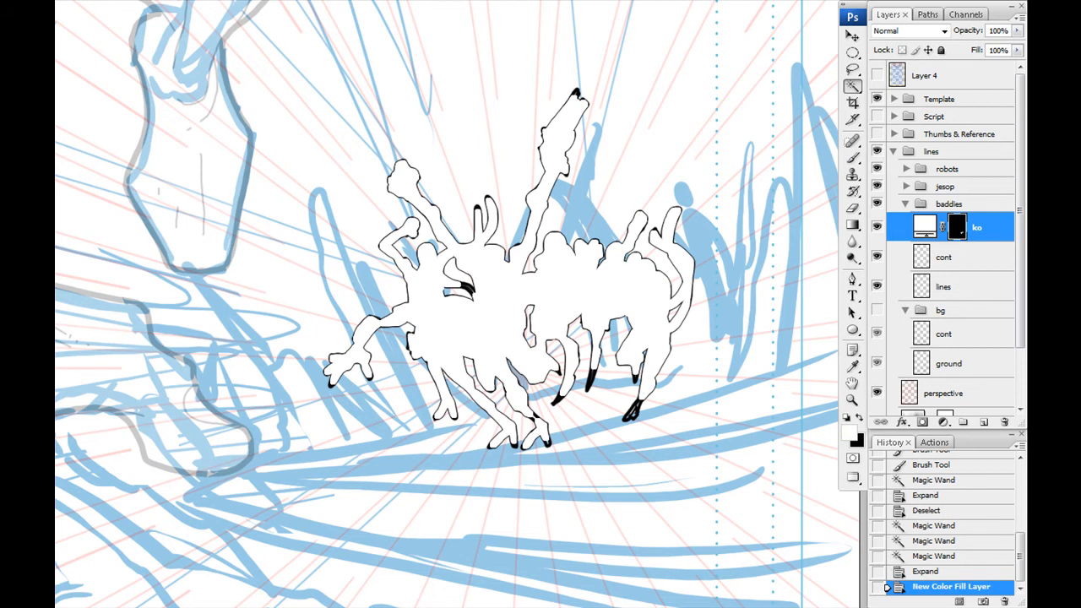
pyautogui.moveTo(976, 229); pyautogui.dragTo(981, 294)
# - Show the bg group and hide the perspective layer and the Sketches group, with the baddies group collapsed
pyautogui.click(906, 204)
pyautogui.click(878, 221)
pyautogui.click(878, 304)
pyautogui.click(877, 358)
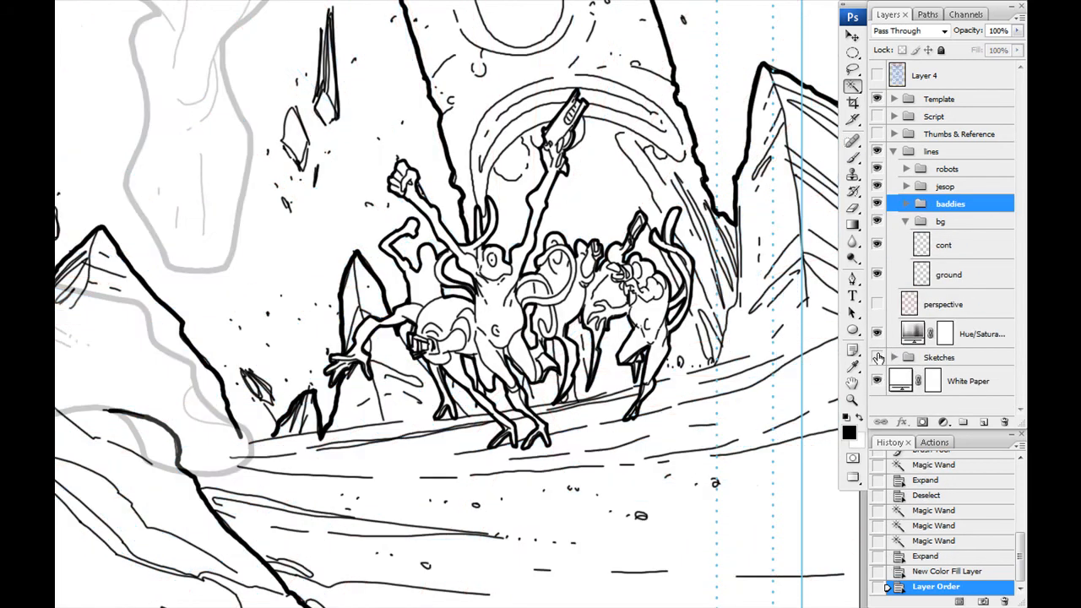
# - Examine the inked poster with and without the blue sketches, ending with the Sketches group shown
pyautogui.hotkey('ctrl', '-')
pyautogui.hotkey('ctrl', '-')
pyautogui.hotkey('ctrl', '-')
pyautogui.moveTo(185, 197); pyautogui.dragTo(276, 290)
pyautogui.click(877, 358)
pyautogui.moveTo(499, 220)
pyautogui.mouseDown()
pyautogui.moveTo(469, 156)
pyautogui.moveTo(490, 423)
pyautogui.mouseUp()
pyautogui.click(878, 357)
pyautogui.moveTo(330, 348)
pyautogui.mouseDown()
pyautogui.moveTo(309, 106)
pyautogui.moveTo(314, 347)
pyautogui.mouseUp()
pyautogui.click(878, 357)
pyautogui.moveTo(745, 492); pyautogui.dragTo(686, 477)
# - Add a new layer above the bg group's cont layer and name it planets
pyautogui.click(937, 251)
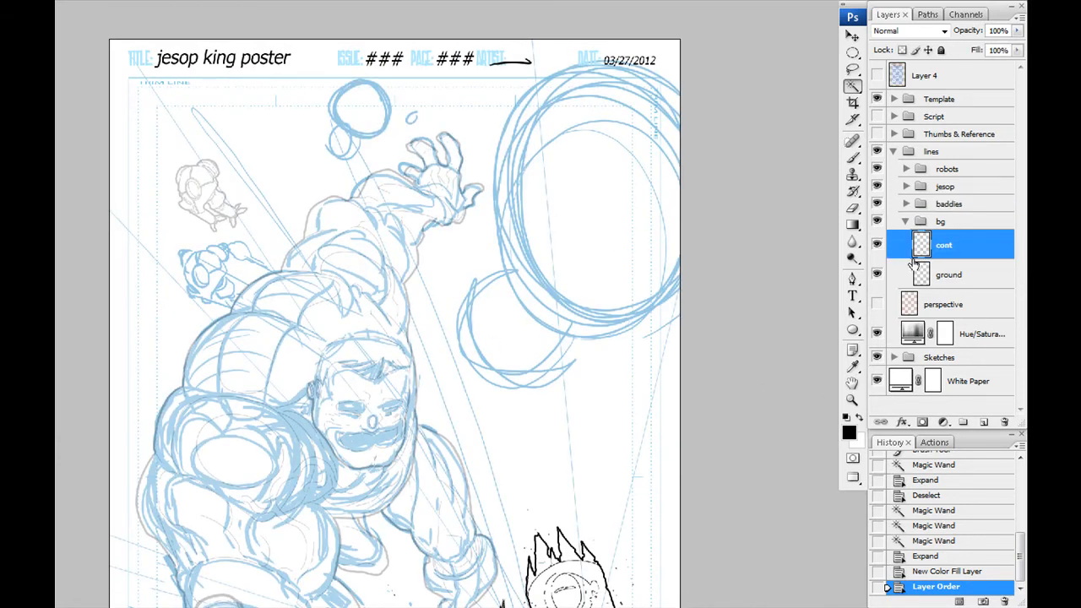
pyautogui.click(984, 422)
pyautogui.write('planets')
pyautogui.press('Return')
pyautogui.press('b')
pyautogui.moveTo(566, 219); pyautogui.dragTo(574, 254)
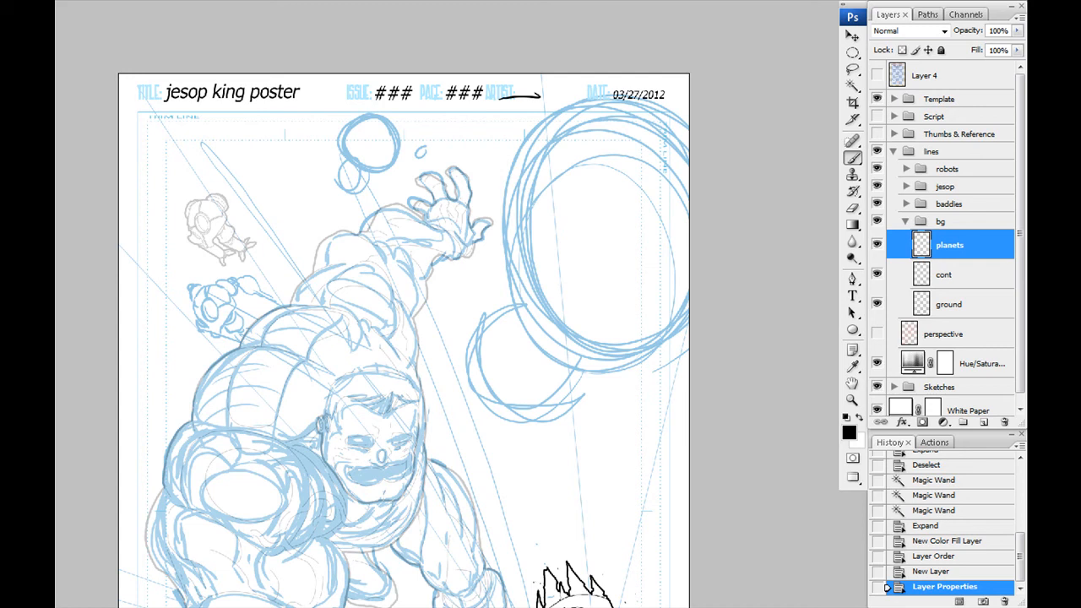
pyautogui.moveTo(717, 313); pyautogui.dragTo(744, 326)
pyautogui.click(853, 53)
pyautogui.moveTo(388, 404); pyautogui.dragTo(512, 343)
pyautogui.click(500, 335)
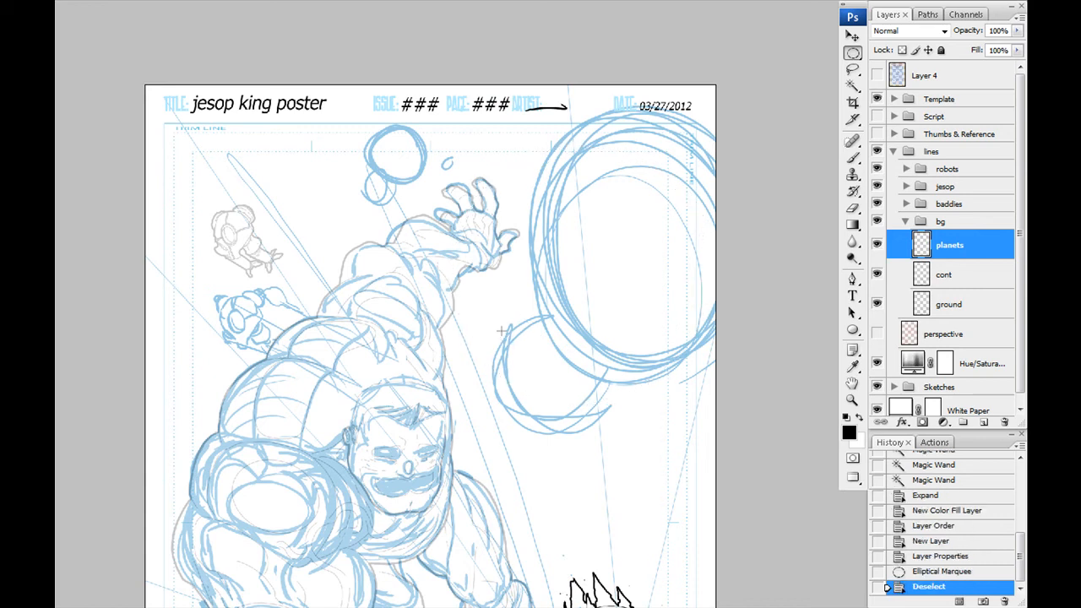
# - Draw circular paths for a large and a small overlapping planet, and stroke the large circle in black on the planets layer
pyautogui.moveTo(628, 211); pyautogui.dragTo(424, 434)
pyautogui.moveTo(487, 461); pyautogui.dragTo(490, 466)
pyautogui.press('a')
pyautogui.moveTo(542, 459); pyautogui.dragTo(594, 480)
pyautogui.moveTo(403, 394); pyautogui.dragTo(408, 337)
pyautogui.click(512, 361)
pyautogui.rightClick(706, 275)
pyautogui.click(748, 400)
pyautogui.press('Return')
# - Stroke the small planet's circular path in black on a separate new layer
pyautogui.hotkey('ctrl', 'alt', 'shift', 'n')
pyautogui.click(591, 416)
pyautogui.rightClick(612, 429)
pyautogui.click(670, 380)
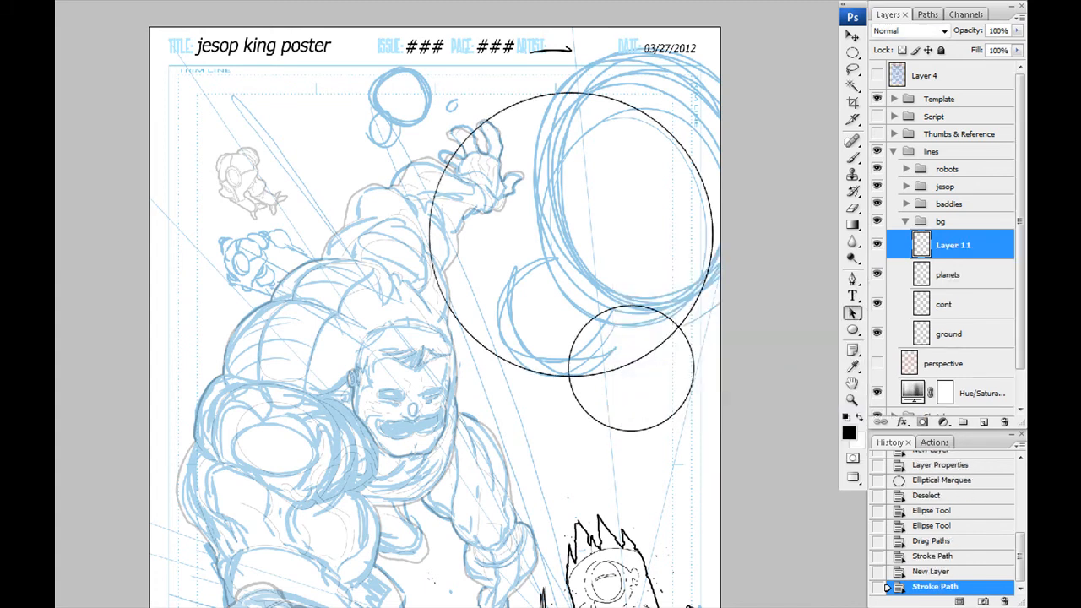
pyautogui.keyDown('ctrl'); pyautogui.click(454, 299); pyautogui.keyUp('ctrl')
pyautogui.keyDown('ctrl'); pyautogui.click(725, 346); pyautogui.keyUp('ctrl')
pyautogui.click(877, 274)
pyautogui.click(877, 274)
# - Erase the large planet's arc inside the small planet and merge the small planet's layer down into planets
pyautogui.click(948, 274)
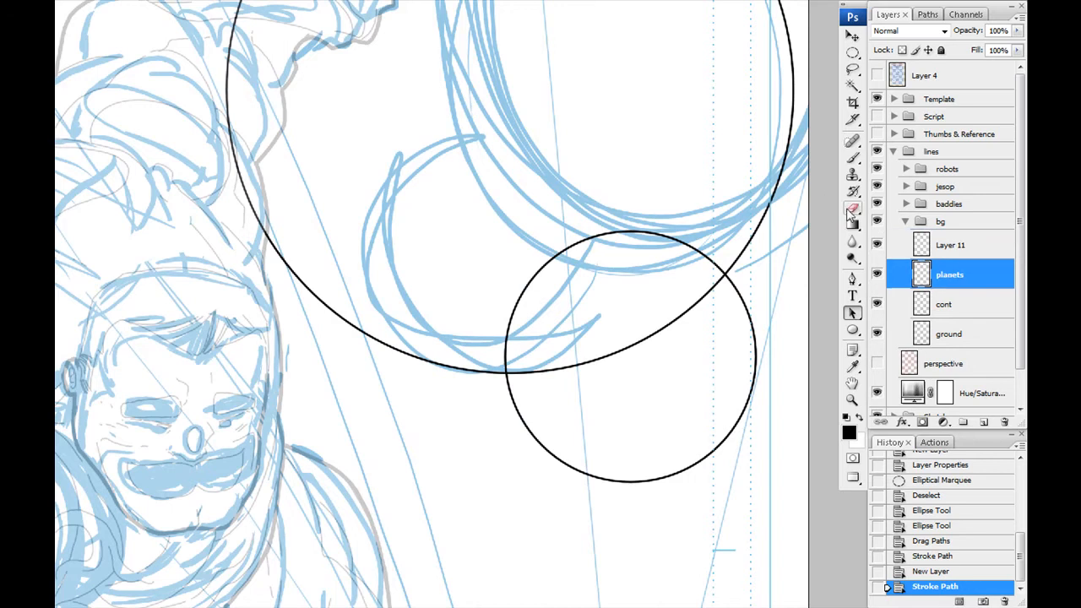
pyautogui.click(853, 209)
pyautogui.click(704, 289)
pyautogui.moveTo(718, 279); pyautogui.dragTo(529, 374)
pyautogui.click(526, 374)
pyautogui.click(522, 375)
pyautogui.click(520, 375)
pyautogui.click(518, 375)
pyautogui.click(518, 375)
pyautogui.press('b')
pyautogui.moveTo(408, 234)
pyautogui.mouseDown()
pyautogui.moveTo(447, 295)
pyautogui.moveTo(399, 240)
pyautogui.mouseUp()
pyautogui.hotkey('alt', ']')
pyautogui.hotkey('ctrl', 'e')
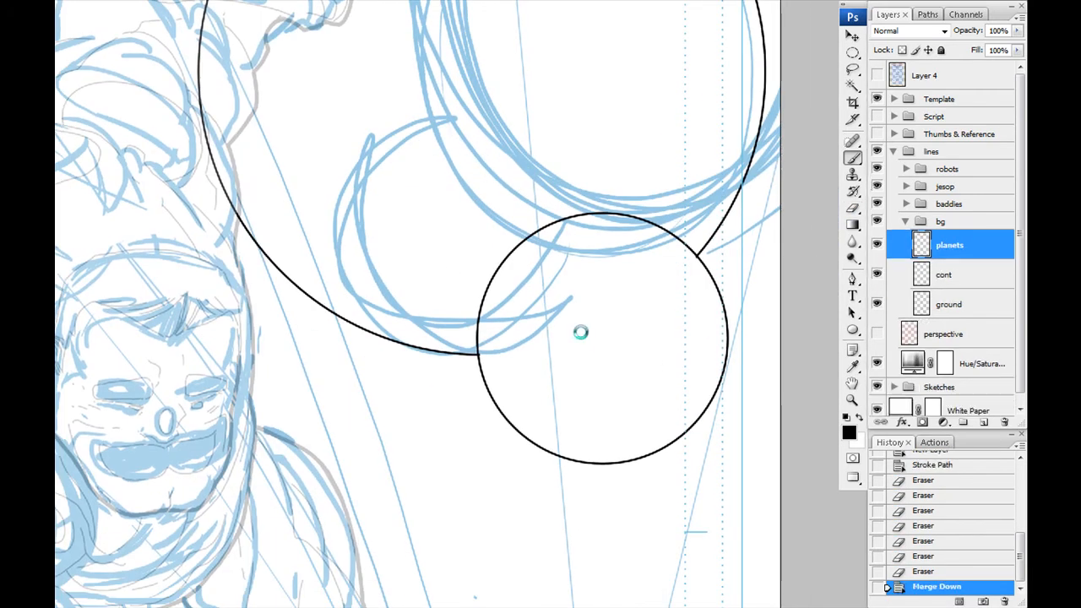
# - Draw a wide, flat ring of two nested ellipse paths across the small planet and stroke it on a new layer
pyautogui.press('p')
pyautogui.hotkey('ctrl', 'alt', 'shift', 'n')
pyautogui.moveTo(760, 346); pyautogui.dragTo(277, 360)
pyautogui.hotkey('ctrl', 't')
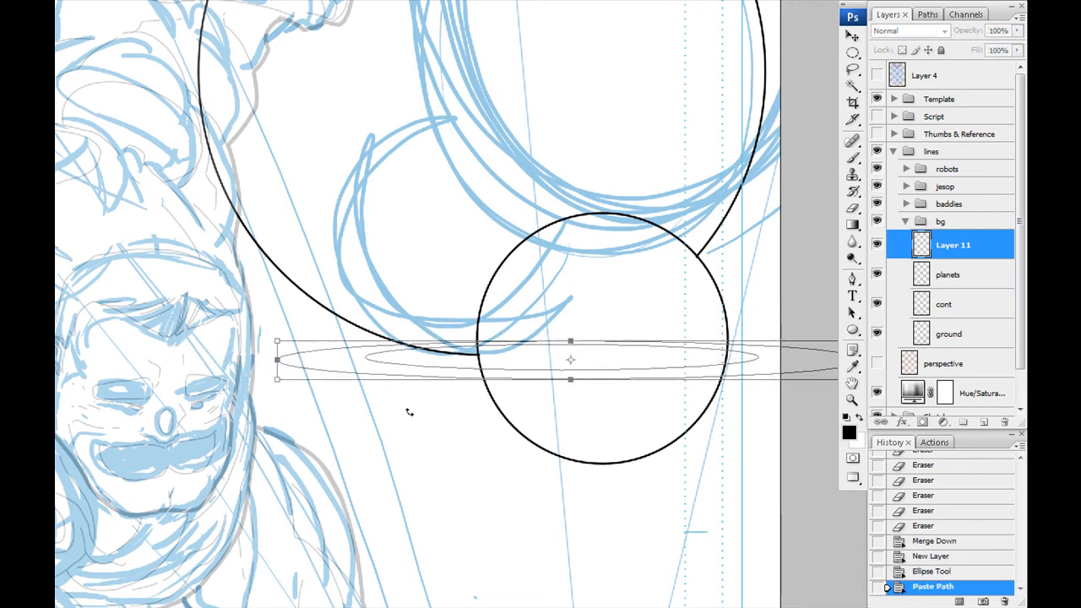
pyautogui.press('Return')
pyautogui.rightClick(422, 401)
pyautogui.click(456, 509)
pyautogui.press('Return')
# - Rotate the stroked ring so it tilts diagonally upward to the right across the small planet
pyautogui.hotkey('ctrl', 't')
pyautogui.moveTo(794, 361); pyautogui.dragTo(779, 245)
pyautogui.moveTo(759, 249); pyautogui.dragTo(816, 236)
pyautogui.press('Return')
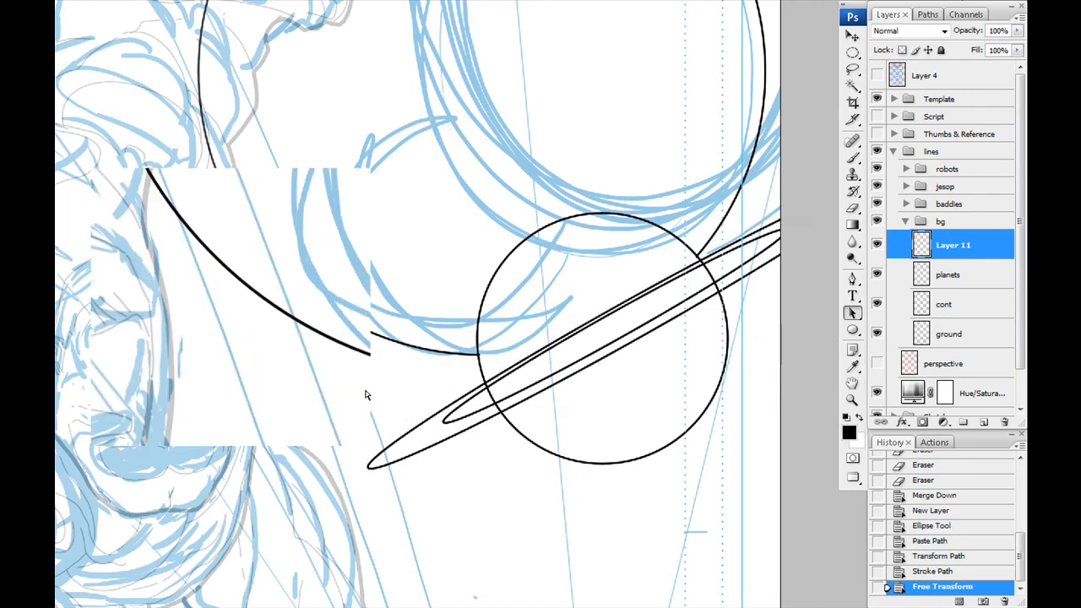
pyautogui.keyDown('ctrl'); pyautogui.click(562, 348); pyautogui.keyUp('ctrl')
# - Erase the ring's hidden back section and the planet outline crossing the ring's front, and merge the ring layer into planets
pyautogui.click(853, 209)
pyautogui.click(436, 352)
pyautogui.moveTo(440, 347); pyautogui.dragTo(685, 203)
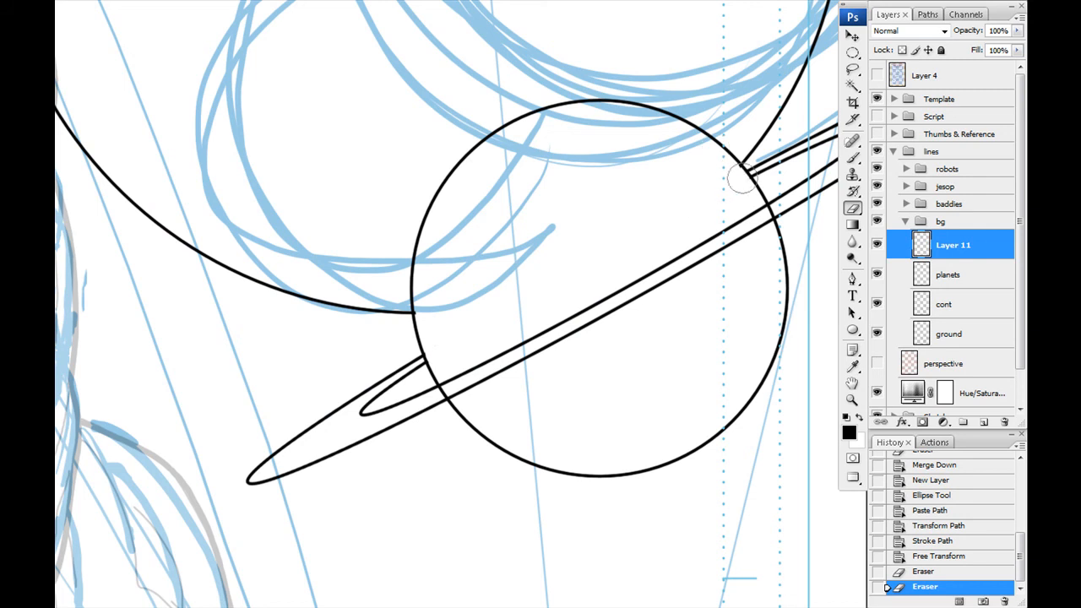
pyautogui.click(741, 183)
pyautogui.click(948, 274)
pyautogui.click(442, 392)
pyautogui.click(772, 209)
pyautogui.click(953, 245)
pyautogui.hotkey('ctrl', 'e')
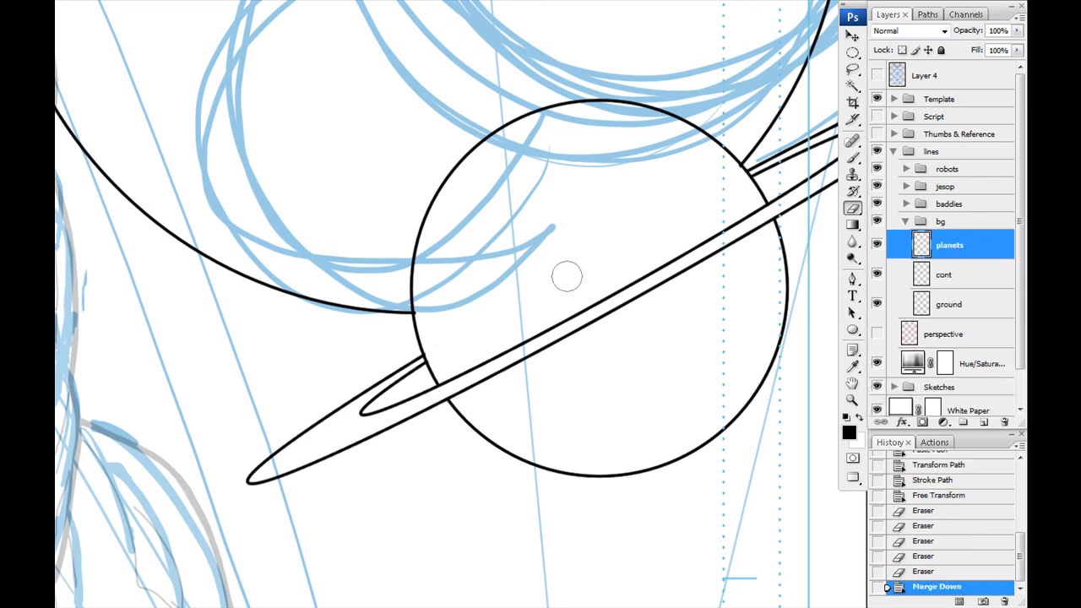
# - On a new layer, ink small craters and short surface lines with a thin brush along the large planet's lower left edge
pyautogui.click(984, 422)
pyautogui.press('b')
pyautogui.moveTo(586, 371); pyautogui.dragTo(569, 345)
pyautogui.rightClick(569, 345)
pyautogui.moveTo(249, 54); pyautogui.dragTo(566, 499)
pyautogui.moveTo(407, 542); pyautogui.dragTo(426, 331)
pyautogui.moveTo(417, 323); pyautogui.dragTo(431, 347)
pyautogui.click(440, 349)
pyautogui.moveTo(406, 332); pyautogui.dragTo(430, 354)
pyautogui.moveTo(407, 339); pyautogui.dragTo(458, 374)
pyautogui.moveTo(399, 319); pyautogui.dragTo(410, 323)
pyautogui.moveTo(394, 322); pyautogui.dragTo(372, 281)
pyautogui.moveTo(446, 314); pyautogui.dragTo(460, 342)
pyautogui.moveTo(473, 369); pyautogui.dragTo(338, 272)
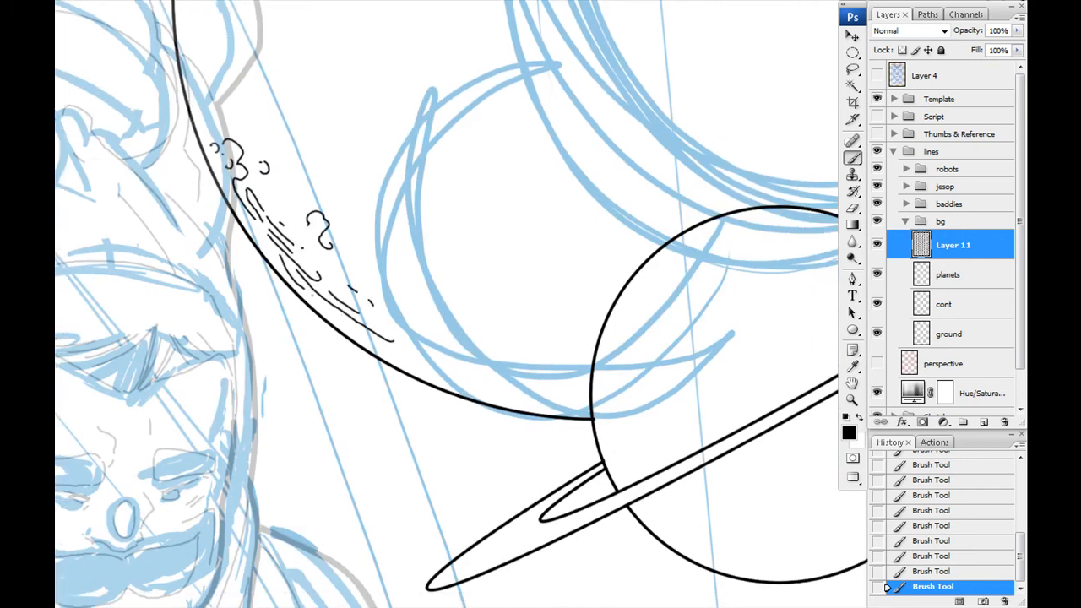
# - Extend the surface lines along the large planet's bottom edge and ink a large round crater above them
pyautogui.moveTo(573, 394); pyautogui.dragTo(556, 392)
pyautogui.moveTo(539, 390); pyautogui.dragTo(514, 382)
pyautogui.moveTo(491, 373); pyautogui.dragTo(467, 367)
pyautogui.moveTo(451, 361); pyautogui.dragTo(436, 356)
pyautogui.moveTo(471, 348); pyautogui.dragTo(418, 405)
pyautogui.moveTo(511, 390); pyautogui.dragTo(527, 367)
pyautogui.moveTo(530, 357); pyautogui.dragTo(518, 320)
pyautogui.moveTo(500, 304); pyautogui.dragTo(486, 301)
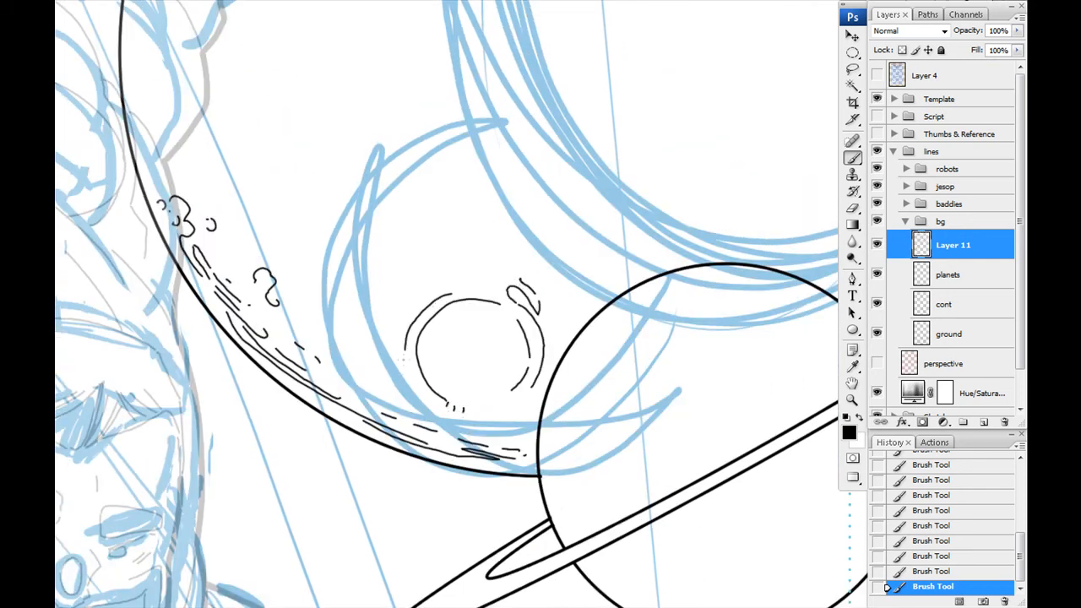
# - Ink a smaller round crater with surrounding rim marks and dots left of the large crater
pyautogui.moveTo(336, 294); pyautogui.dragTo(537, 441)
pyautogui.moveTo(414, 360); pyautogui.dragTo(456, 429)
pyautogui.moveTo(451, 470); pyautogui.dragTo(462, 479)
pyautogui.moveTo(463, 432); pyautogui.dragTo(481, 454)
pyautogui.moveTo(460, 437); pyautogui.dragTo(476, 461)
pyautogui.moveTo(403, 378); pyautogui.dragTo(424, 418)
pyautogui.moveTo(404, 378); pyautogui.dragTo(433, 409)
pyautogui.moveTo(447, 426); pyautogui.dragTo(457, 439)
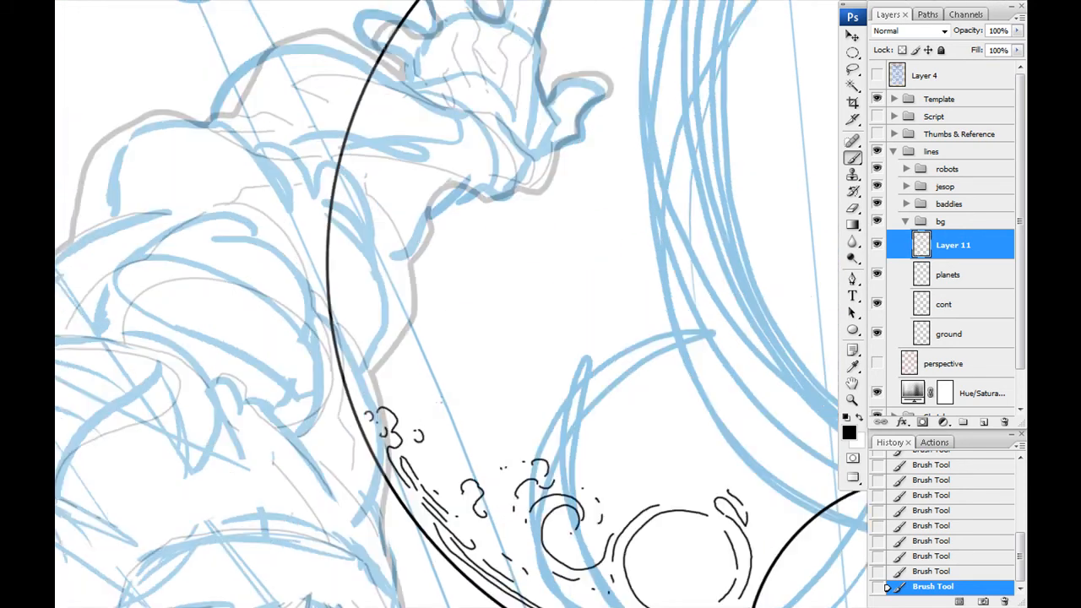
# - Ink short surface lines, dots and a small rounded crater along the large planet's left side
pyautogui.moveTo(472, 380); pyautogui.dragTo(477, 385)
pyautogui.moveTo(484, 391); pyautogui.dragTo(491, 397)
pyautogui.moveTo(462, 360); pyautogui.dragTo(371, 318)
pyautogui.moveTo(404, 314); pyautogui.dragTo(435, 330)
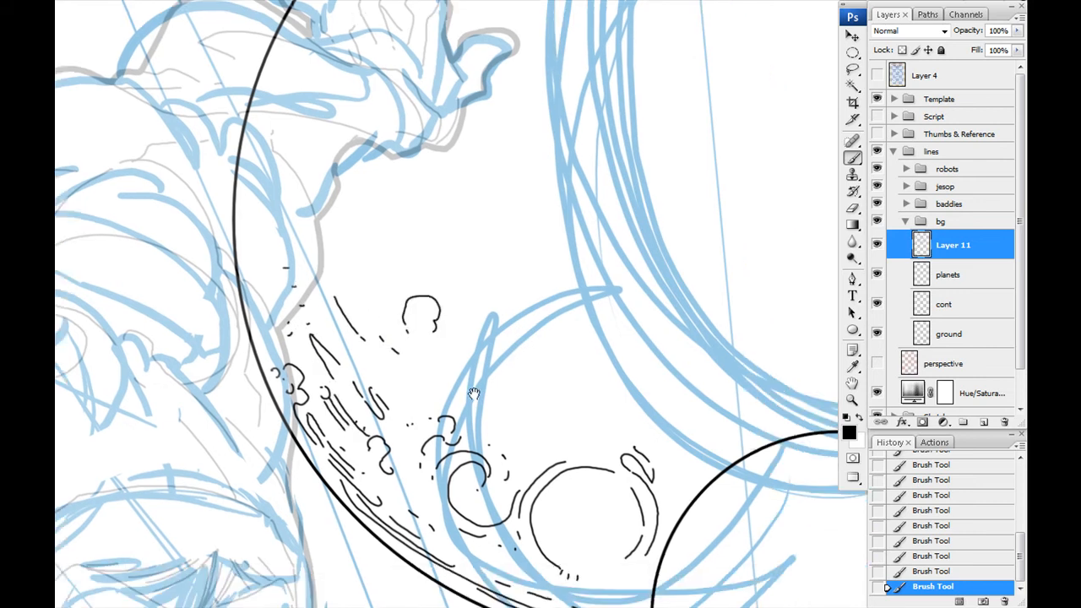
# - Ink curved rim lines beside the large crater, hatching inside it and short marks on the surface above
pyautogui.moveTo(591, 514); pyautogui.dragTo(468, 319)
pyautogui.moveTo(471, 325); pyautogui.dragTo(481, 334)
pyautogui.moveTo(483, 338); pyautogui.dragTo(504, 364)
pyautogui.moveTo(476, 343); pyautogui.dragTo(497, 363)
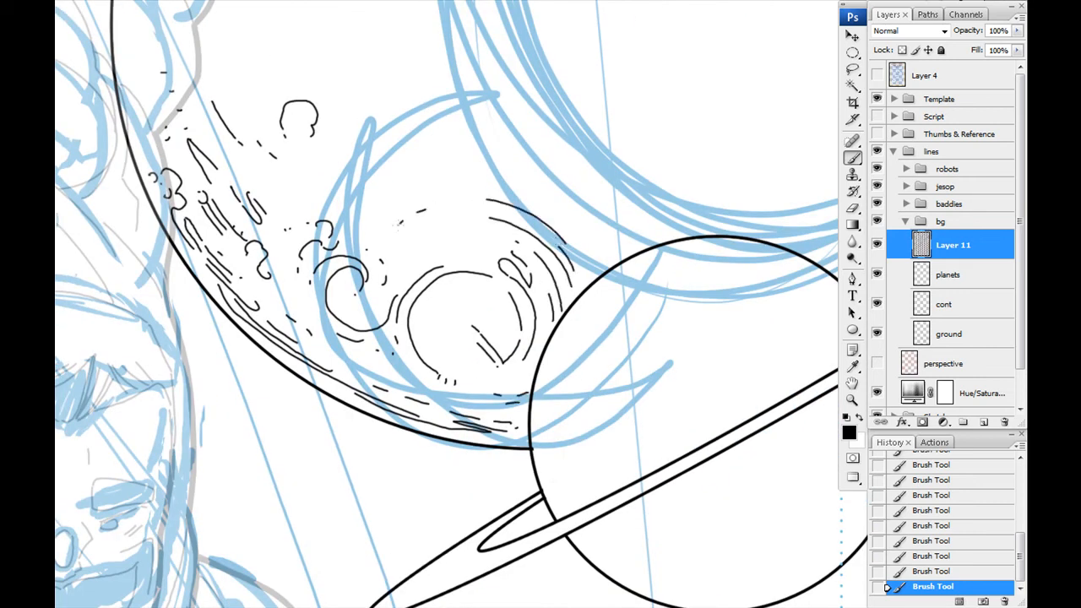
pyautogui.moveTo(347, 174); pyautogui.dragTo(361, 183)
pyautogui.moveTo(405, 237); pyautogui.dragTo(465, 453)
# - Ink short diagonal hatching along the large planet's lower right edge, just above the ringed planet
pyautogui.moveTo(676, 380); pyautogui.dragTo(348, 288)
pyautogui.moveTo(661, 285); pyautogui.dragTo(639, 336)
pyautogui.moveTo(636, 342); pyautogui.dragTo(619, 368)
pyautogui.moveTo(604, 388); pyautogui.dragTo(599, 393)
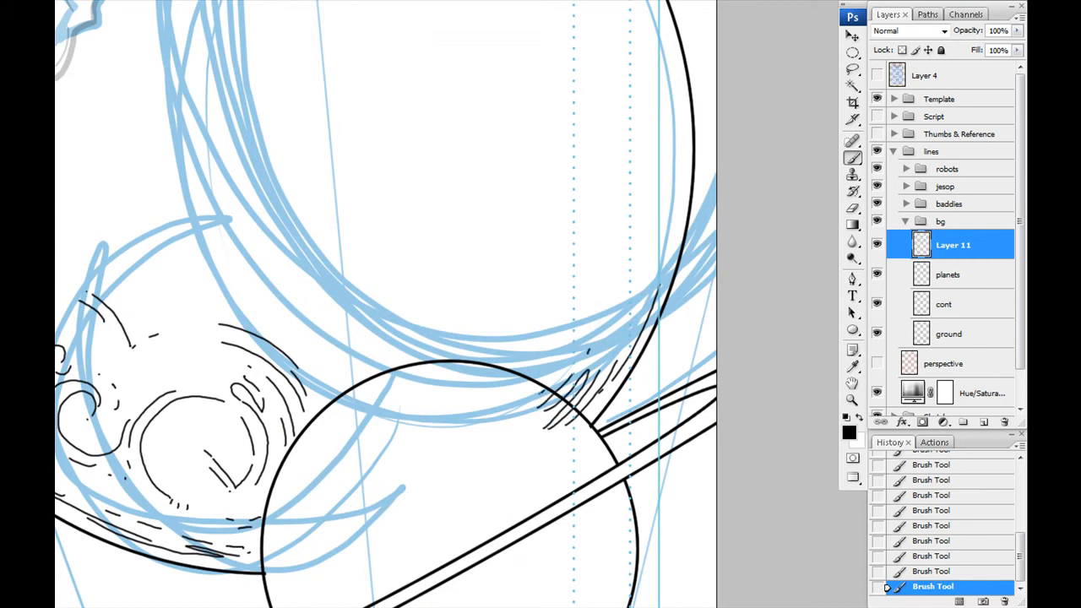
# - Ink craters with ragged rims and long contour lines up the large planet's right edge
pyautogui.moveTo(623, 240); pyautogui.dragTo(635, 313)
pyautogui.moveTo(623, 318); pyautogui.dragTo(611, 345)
pyautogui.moveTo(600, 340); pyautogui.dragTo(611, 344)
pyautogui.moveTo(610, 207); pyautogui.dragTo(608, 228)
pyautogui.moveTo(615, 150); pyautogui.dragTo(614, 192)
pyautogui.moveTo(652, 187); pyautogui.dragTo(638, 305)
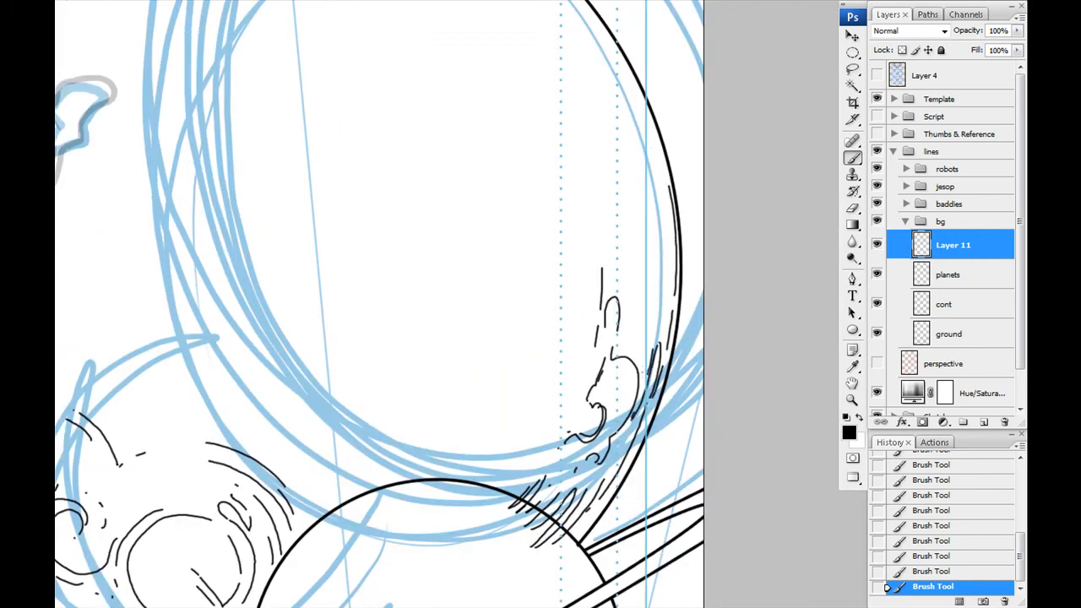
# - Ink small craters and dots above the ringed planet, and erase the detail strokes overlapping its outline
pyautogui.moveTo(441, 437); pyautogui.dragTo(602, 251)
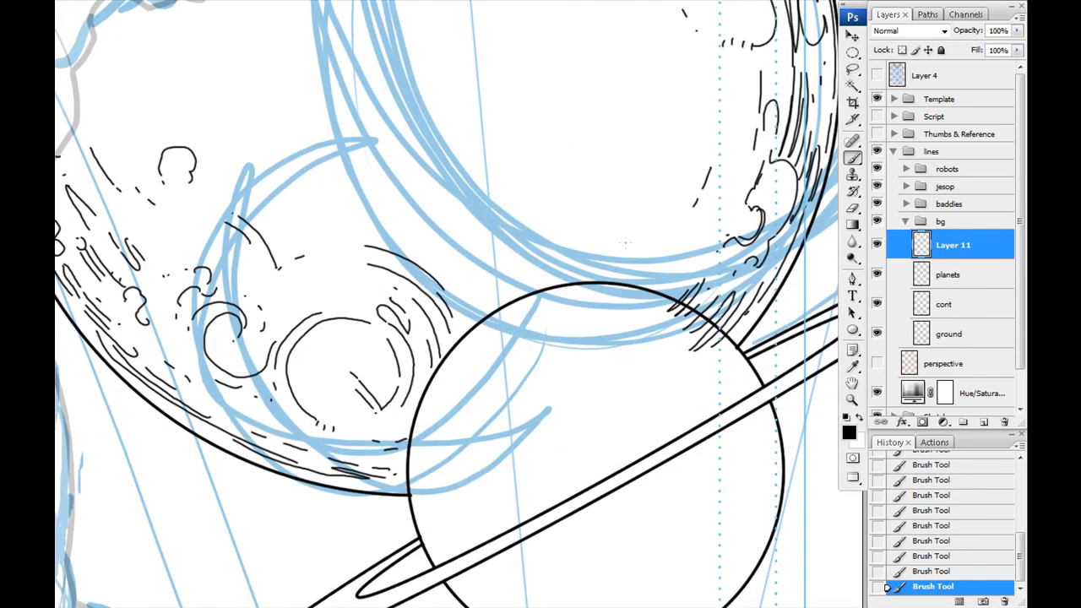
pyautogui.moveTo(518, 268); pyautogui.dragTo(523, 266)
pyautogui.click(496, 274)
pyautogui.click(471, 278)
pyautogui.click(464, 280)
pyautogui.moveTo(541, 321); pyautogui.dragTo(493, 245)
pyautogui.press('e')
pyautogui.moveTo(618, 228); pyautogui.dragTo(649, 253)
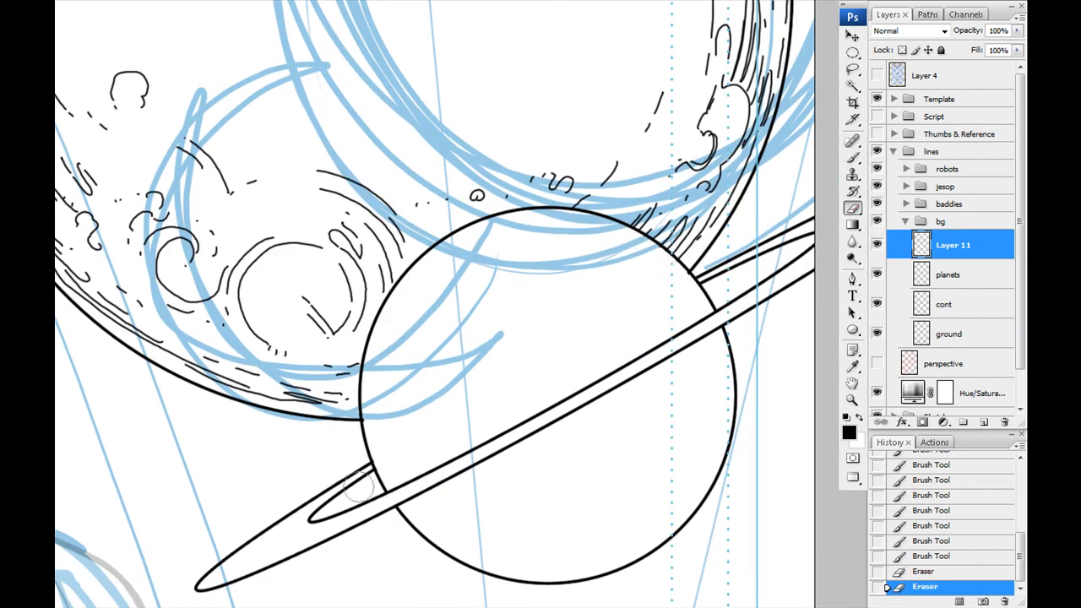
# - Ink short surface lines and dots along the ringed planet's lower edge with the brush
pyautogui.moveTo(314, 317); pyautogui.dragTo(294, 262)
pyautogui.press('b')
pyautogui.moveTo(461, 445)
pyautogui.mouseDown()
pyautogui.moveTo(473, 350)
pyautogui.moveTo(527, 464)
pyautogui.mouseUp()
pyautogui.click(506, 274)
pyautogui.click(519, 281)
pyautogui.click(515, 307)
pyautogui.click(544, 292)
pyautogui.click(473, 412)
pyautogui.moveTo(464, 422)
pyautogui.mouseDown()
pyautogui.moveTo(656, 262)
pyautogui.moveTo(377, 413)
pyautogui.moveTo(485, 334)
pyautogui.mouseUp()
pyautogui.moveTo(459, 378); pyautogui.dragTo(470, 404)
# - Ink small floating rocks and debris dots around the planets, and merge the detail layer into planets
pyautogui.moveTo(448, 363); pyautogui.dragTo(517, 414)
pyautogui.moveTo(465, 319); pyautogui.dragTo(467, 322)
pyautogui.moveTo(422, 312); pyautogui.dragTo(522, 377)
pyautogui.moveTo(403, 369)
pyautogui.mouseDown()
pyautogui.moveTo(449, 379)
pyautogui.moveTo(451, 368)
pyautogui.mouseUp()
pyautogui.moveTo(422, 160)
pyautogui.mouseDown()
pyautogui.moveTo(420, 343)
pyautogui.moveTo(492, 549)
pyautogui.mouseUp()
pyautogui.moveTo(393, 23); pyautogui.dragTo(466, 402)
pyautogui.moveTo(493, 306); pyautogui.dragTo(497, 321)
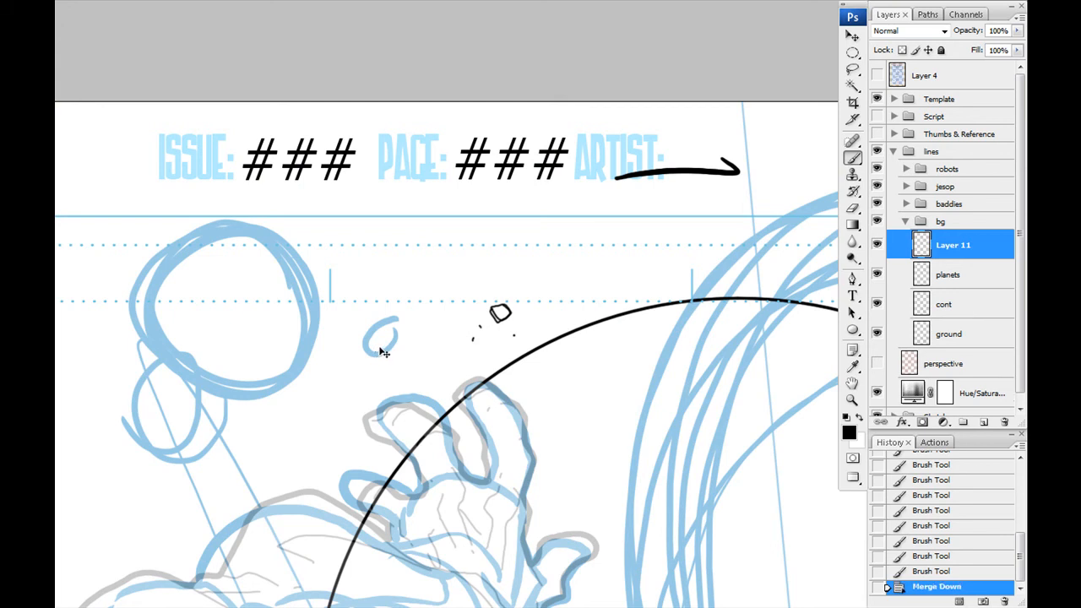
pyautogui.hotkey('ctrl', 'e')
# - Hide the Sketches group so only the line work remains over the white paper
pyautogui.hotkey('ctrl', '-')
pyautogui.hotkey('ctrl', '-')
pyautogui.hotkey('ctrl', '-')
pyautogui.hotkey('ctrl', '-')
pyautogui.click(877, 387)
pyautogui.moveTo(347, 338); pyautogui.dragTo(354, 316)
# - Set the opacity of the jesop and robots groups to 100%
pyautogui.click(946, 275)
pyautogui.click(948, 204)
pyautogui.click(945, 186)
pyautogui.click(1017, 31)
pyautogui.moveTo(995, 46); pyautogui.dragTo(1017, 46)
pyautogui.click(947, 169)
pyautogui.click(1017, 32)
pyautogui.moveTo(342, 316); pyautogui.dragTo(372, 291)
pyautogui.moveTo(320, 201); pyautogui.dragTo(329, 255)
pyautogui.click(905, 221)
pyautogui.click(905, 221)
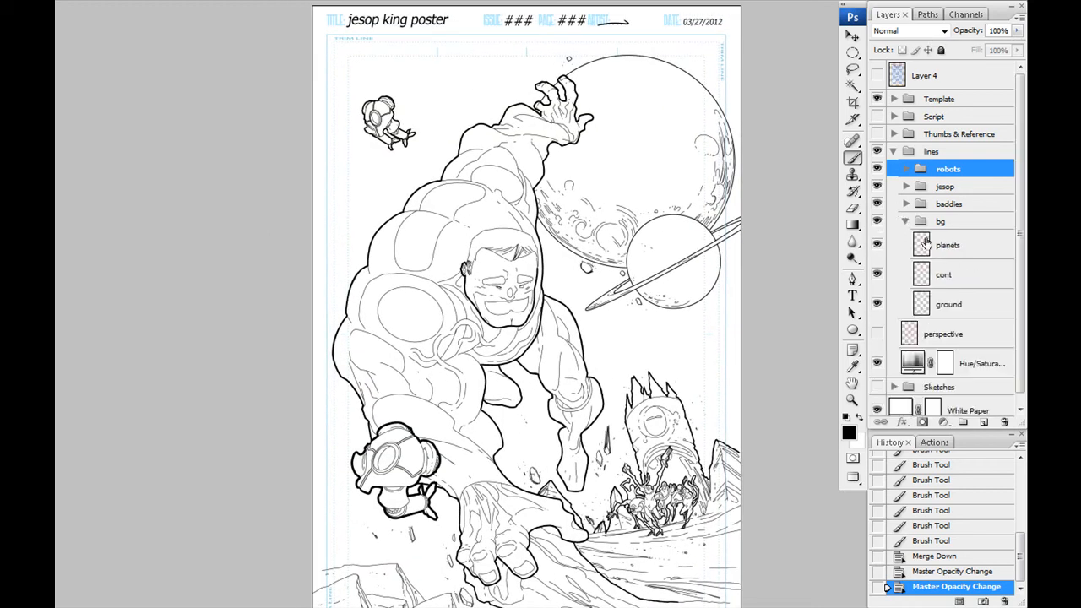
# - Move the planets layer's artwork up toward the poster's top edge
pyautogui.click(899, 243)
pyautogui.moveTo(487, 230); pyautogui.dragTo(397, 222)
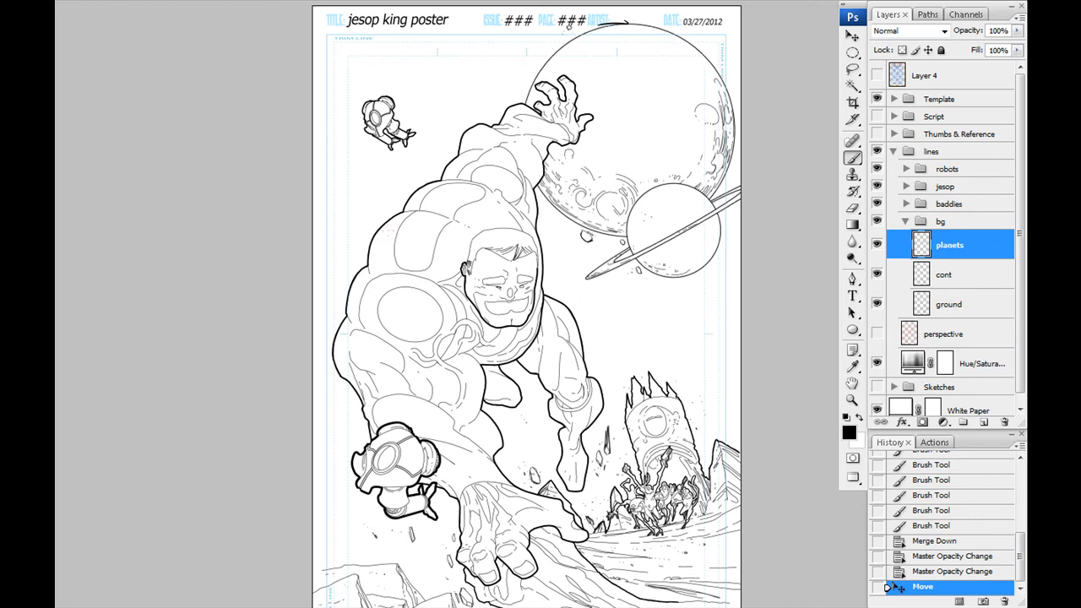
pyautogui.moveTo(516, 405); pyautogui.dragTo(528, 377)
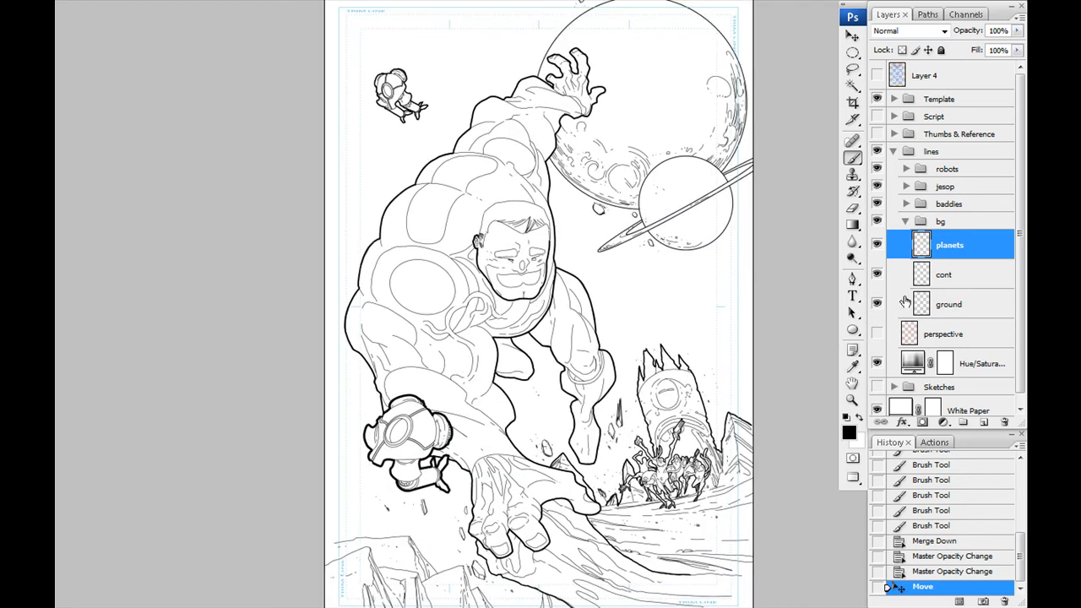
pyautogui.moveTo(371, 305); pyautogui.dragTo(401, 371)
# - Add a layer named smoke at the top of the robots group, with the perspective layer shown and the jesop group hidden
pyautogui.click(877, 334)
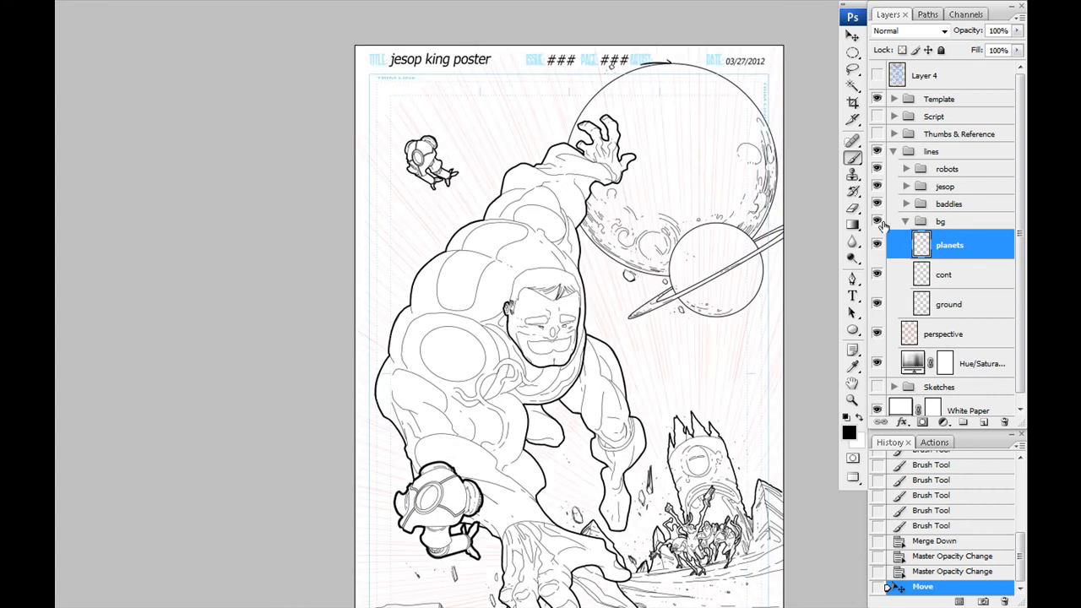
pyautogui.click(907, 169)
pyautogui.click(943, 192)
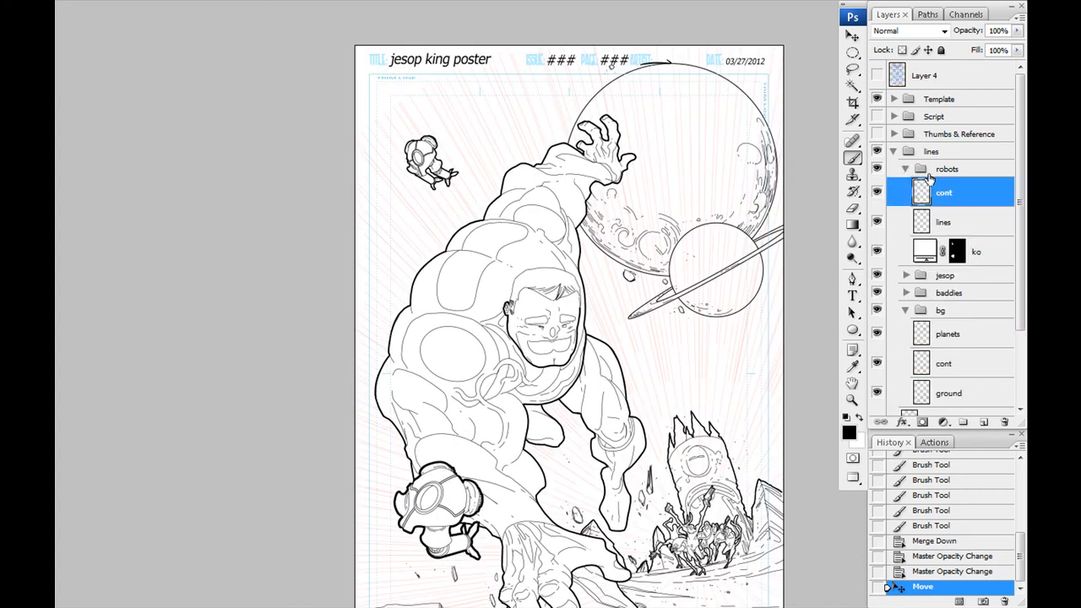
pyautogui.hotkey('ctrl', 'shift', 'alt', 'n')
pyautogui.write('smoke')
pyautogui.press('Return')
pyautogui.click(877, 306)
pyautogui.moveTo(422, 311); pyautogui.dragTo(431, 280)
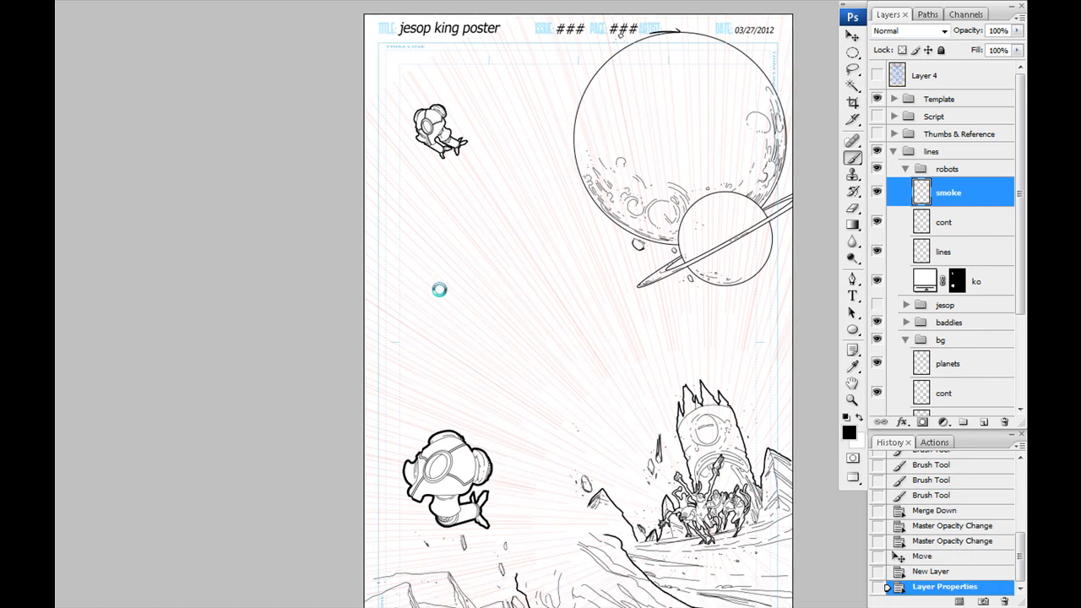
# - Ink the billowing outline of a smoke cloud and trail behind the lower robot's jet nozzle
pyautogui.hotkey('ctrl', '+')
pyautogui.hotkey('ctrl', '+')
pyautogui.hotkey('ctrl', '+')
pyautogui.hotkey('ctrl', '+')
pyautogui.moveTo(296, 583); pyautogui.dragTo(380, 366)
pyautogui.hotkey('ctrl', '+')
pyautogui.hotkey('ctrl', '+')
pyautogui.moveTo(402, 568)
pyautogui.mouseDown()
pyautogui.moveTo(278, 369)
pyautogui.moveTo(314, 285)
pyautogui.mouseUp()
pyautogui.moveTo(205, 237)
pyautogui.mouseDown()
pyautogui.moveTo(216, 213)
pyautogui.moveTo(611, 380)
pyautogui.moveTo(740, 311)
pyautogui.mouseUp()
pyautogui.moveTo(565, 337)
pyautogui.mouseDown()
pyautogui.moveTo(355, 382)
pyautogui.moveTo(427, 372)
pyautogui.mouseUp()
pyautogui.moveTo(401, 392)
pyautogui.mouseDown()
pyautogui.moveTo(504, 267)
pyautogui.moveTo(656, 400)
pyautogui.mouseUp()
pyautogui.moveTo(667, 406); pyautogui.dragTo(337, 328)
# - Extend the lower robot's smoke trail with long tapering, broken lines toward the rocky peak
pyautogui.moveTo(326, 322); pyautogui.dragTo(499, 341)
pyautogui.moveTo(607, 360)
pyautogui.mouseDown()
pyautogui.moveTo(390, 340)
pyautogui.moveTo(784, 378)
pyautogui.mouseUp()
pyautogui.moveTo(437, 416); pyautogui.dragTo(776, 361)
pyautogui.moveTo(324, 345); pyautogui.dragTo(549, 301)
pyautogui.moveTo(273, 356)
pyautogui.mouseDown()
pyautogui.moveTo(304, 394)
pyautogui.moveTo(721, 250)
pyautogui.moveTo(420, 297)
pyautogui.mouseUp()
pyautogui.moveTo(412, 292)
pyautogui.mouseDown()
pyautogui.moveTo(646, 299)
pyautogui.moveTo(397, 328)
pyautogui.mouseUp()
pyautogui.moveTo(411, 326); pyautogui.dragTo(453, 330)
pyautogui.moveTo(472, 326); pyautogui.dragTo(598, 339)
pyautogui.moveTo(719, 355); pyautogui.dragTo(465, 355)
pyautogui.moveTo(610, 343); pyautogui.dragTo(725, 352)
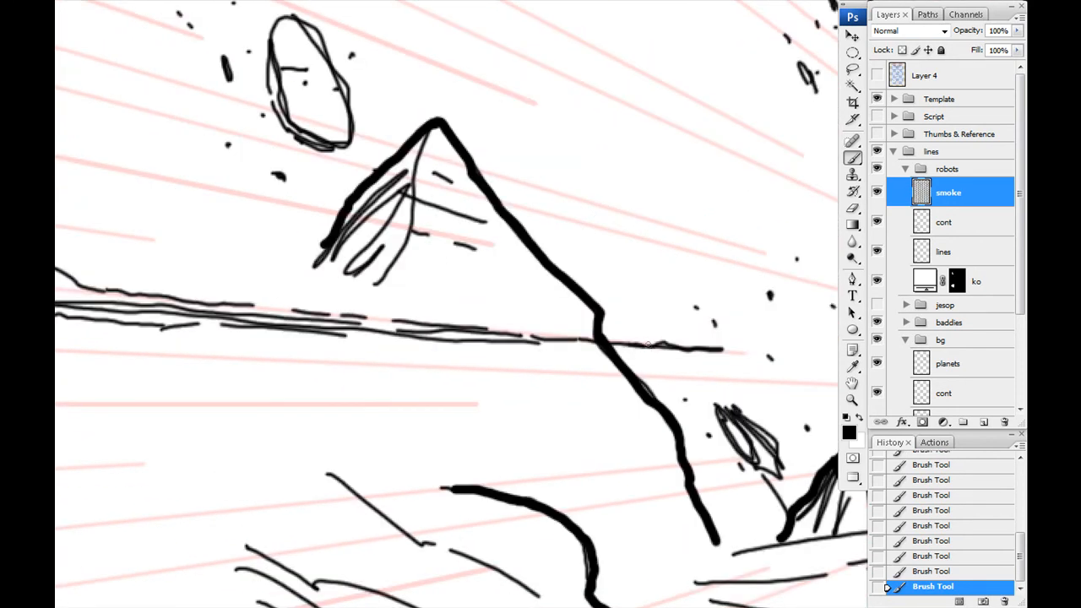
pyautogui.moveTo(177, 330); pyautogui.dragTo(592, 350)
pyautogui.moveTo(97, 333); pyautogui.dragTo(509, 353)
pyautogui.moveTo(419, 195)
pyautogui.mouseDown()
pyautogui.moveTo(511, 431)
pyautogui.moveTo(427, 478)
pyautogui.mouseUp()
# - Ink inner contour lines and curled puffs inside the smoke cloud behind the lower robot's nozzle
pyautogui.moveTo(346, 216)
pyautogui.mouseDown()
pyautogui.moveTo(376, 452)
pyautogui.moveTo(269, 179)
pyautogui.mouseUp()
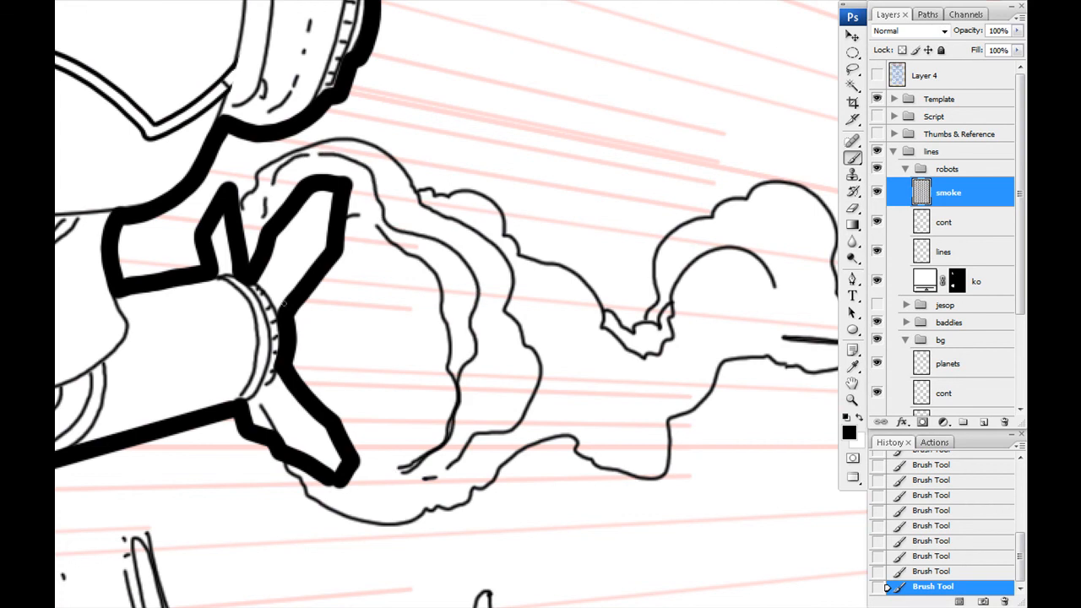
pyautogui.moveTo(657, 386); pyautogui.dragTo(550, 368)
pyautogui.moveTo(600, 280); pyautogui.dragTo(614, 350)
pyautogui.moveTo(630, 223); pyautogui.dragTo(698, 260)
pyautogui.moveTo(211, 301)
pyautogui.mouseDown()
pyautogui.moveTo(321, 310)
pyautogui.moveTo(370, 354)
pyautogui.mouseUp()
pyautogui.moveTo(369, 43)
pyautogui.mouseDown()
pyautogui.moveTo(393, 309)
pyautogui.moveTo(259, 305)
pyautogui.mouseUp()
pyautogui.moveTo(269, 216)
pyautogui.mouseDown()
pyautogui.moveTo(460, 202)
pyautogui.moveTo(749, 367)
pyautogui.mouseUp()
pyautogui.moveTo(258, 318)
pyautogui.mouseDown()
pyautogui.moveTo(789, 394)
pyautogui.moveTo(212, 218)
pyautogui.mouseUp()
pyautogui.moveTo(152, 197); pyautogui.dragTo(366, 252)
pyautogui.moveTo(411, 288); pyautogui.dragTo(570, 343)
pyautogui.hotkey('ctrl', 'alt', 'z')
pyautogui.hotkey('ctrl', 'alt', 'z')
# - Ink a second smoke trail above the lower robot's first one, with curls and long broken lines at its end
pyautogui.moveTo(369, 257); pyautogui.dragTo(433, 275)
pyautogui.moveTo(391, 289); pyautogui.dragTo(861, 444)
pyautogui.moveTo(353, 272); pyautogui.dragTo(592, 343)
pyautogui.moveTo(470, 396); pyautogui.dragTo(635, 392)
pyautogui.moveTo(466, 390)
pyautogui.mouseDown()
pyautogui.moveTo(397, 370)
pyautogui.moveTo(681, 530)
pyautogui.mouseUp()
pyautogui.moveTo(405, 190); pyautogui.dragTo(742, 357)
pyautogui.moveTo(742, 356); pyautogui.dragTo(338, 196)
pyautogui.moveTo(345, 200); pyautogui.dragTo(735, 324)
pyautogui.moveTo(173, 184); pyautogui.dragTo(483, 312)
pyautogui.moveTo(301, 205); pyautogui.dragTo(541, 274)
pyautogui.moveTo(568, 266); pyautogui.dragTo(576, 288)
# - Ink puffy smoke outlines with inner contour lines around the front and underside of the lower robot
pyautogui.moveTo(126, 484)
pyautogui.mouseDown()
pyautogui.moveTo(352, 389)
pyautogui.moveTo(373, 327)
pyautogui.mouseUp()
pyautogui.moveTo(291, 210); pyautogui.dragTo(452, 513)
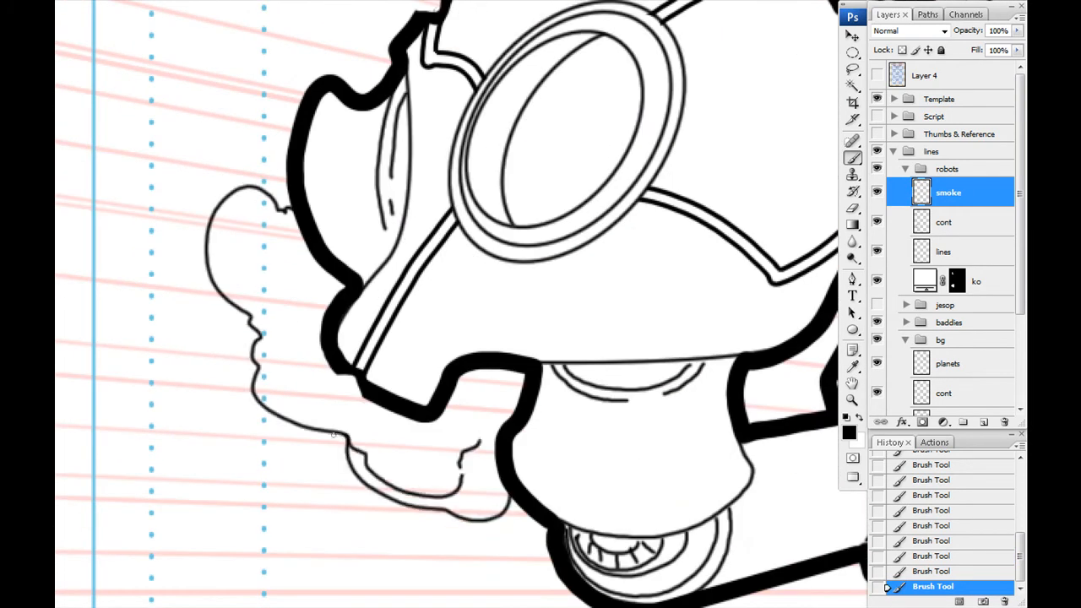
pyautogui.moveTo(274, 312); pyautogui.dragTo(280, 328)
pyautogui.moveTo(287, 233); pyautogui.dragTo(245, 299)
pyautogui.moveTo(798, 355); pyautogui.dragTo(164, 266)
pyautogui.moveTo(347, 175)
pyautogui.mouseDown()
pyautogui.moveTo(568, 269)
pyautogui.moveTo(676, 277)
pyautogui.mouseUp()
pyautogui.moveTo(666, 283); pyautogui.dragTo(596, 254)
pyautogui.moveTo(257, 218); pyautogui.dragTo(238, 210)
# - Ink a wavy lower edge of broken lines beneath the lower robot's smoke trail
pyautogui.moveTo(709, 440); pyautogui.dragTo(327, 351)
pyautogui.moveTo(318, 363)
pyautogui.mouseDown()
pyautogui.moveTo(338, 373)
pyautogui.moveTo(513, 361)
pyautogui.mouseUp()
pyautogui.moveTo(524, 362); pyautogui.dragTo(570, 365)
pyautogui.moveTo(582, 367); pyautogui.dragTo(688, 372)
pyautogui.moveTo(325, 355); pyautogui.dragTo(335, 357)
pyautogui.moveTo(350, 356); pyautogui.dragTo(418, 356)
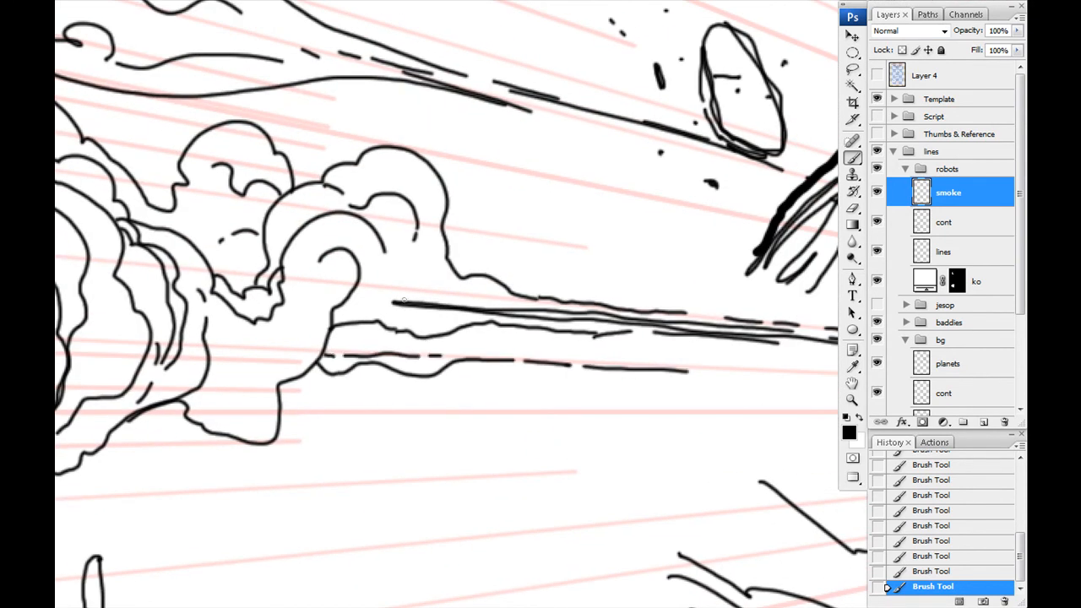
# - Ink the winding outline of a smoke trail running diagonally down from the upper robot
pyautogui.moveTo(371, 228); pyautogui.dragTo(773, 576)
pyautogui.moveTo(360, 195)
pyautogui.mouseDown()
pyautogui.moveTo(538, 465)
pyautogui.moveTo(463, 221)
pyautogui.moveTo(574, 486)
pyautogui.mouseUp()
pyautogui.moveTo(484, 447); pyautogui.dragTo(417, 284)
pyautogui.moveTo(350, 185); pyautogui.dragTo(500, 364)
pyautogui.moveTo(541, 418); pyautogui.dragTo(408, 283)
pyautogui.moveTo(376, 199)
pyautogui.mouseDown()
pyautogui.moveTo(630, 398)
pyautogui.moveTo(656, 509)
pyautogui.mouseUp()
pyautogui.moveTo(608, 481); pyautogui.dragTo(499, 313)
pyautogui.moveTo(310, 108)
pyautogui.mouseDown()
pyautogui.moveTo(494, 264)
pyautogui.moveTo(586, 529)
pyautogui.mouseUp()
# - Ink the billowing smoke cloud around the upper robot's nearer jet nozzle, with curved inner contours
pyautogui.moveTo(591, 534)
pyautogui.mouseDown()
pyautogui.moveTo(415, 236)
pyautogui.moveTo(569, 464)
pyautogui.mouseUp()
pyautogui.moveTo(606, 526)
pyautogui.mouseDown()
pyautogui.moveTo(444, 280)
pyautogui.moveTo(621, 521)
pyautogui.mouseUp()
pyautogui.moveTo(264, 100); pyautogui.dragTo(538, 429)
pyautogui.moveTo(645, 500); pyautogui.dragTo(500, 237)
pyautogui.moveTo(500, 228)
pyautogui.mouseDown()
pyautogui.moveTo(526, 167)
pyautogui.moveTo(495, 148)
pyautogui.mouseUp()
pyautogui.moveTo(406, 110); pyautogui.dragTo(559, 422)
pyautogui.moveTo(365, 102); pyautogui.dragTo(571, 406)
pyautogui.moveTo(556, 110); pyautogui.dragTo(573, 103)
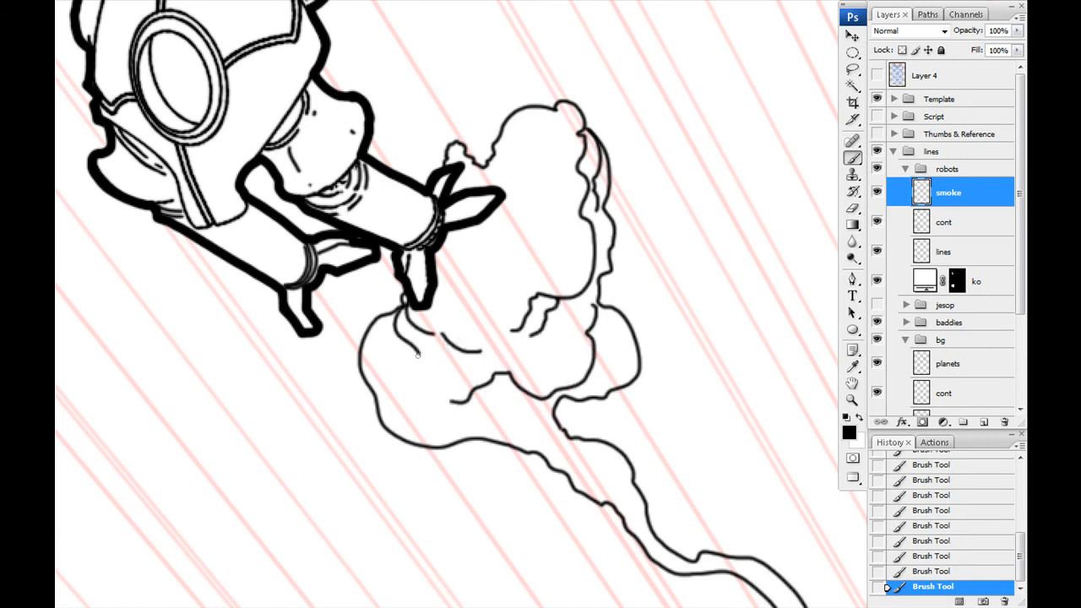
# - Add short curved contour lines and folds where the upper robot's smoke cloud narrows into its trail
pyautogui.moveTo(524, 414); pyautogui.dragTo(506, 439)
pyautogui.moveTo(561, 428); pyautogui.dragTo(545, 456)
pyautogui.moveTo(583, 441)
pyautogui.mouseDown()
pyautogui.moveTo(564, 474)
pyautogui.moveTo(374, 234)
pyautogui.mouseUp()
pyautogui.moveTo(619, 469); pyautogui.dragTo(605, 512)
pyautogui.moveTo(545, 313); pyautogui.dragTo(558, 328)
# - Ink the billowing smoke cloud around the upper robot's farther jet nozzle, with broken inner folds and contours
pyautogui.moveTo(226, 221); pyautogui.dragTo(673, 499)
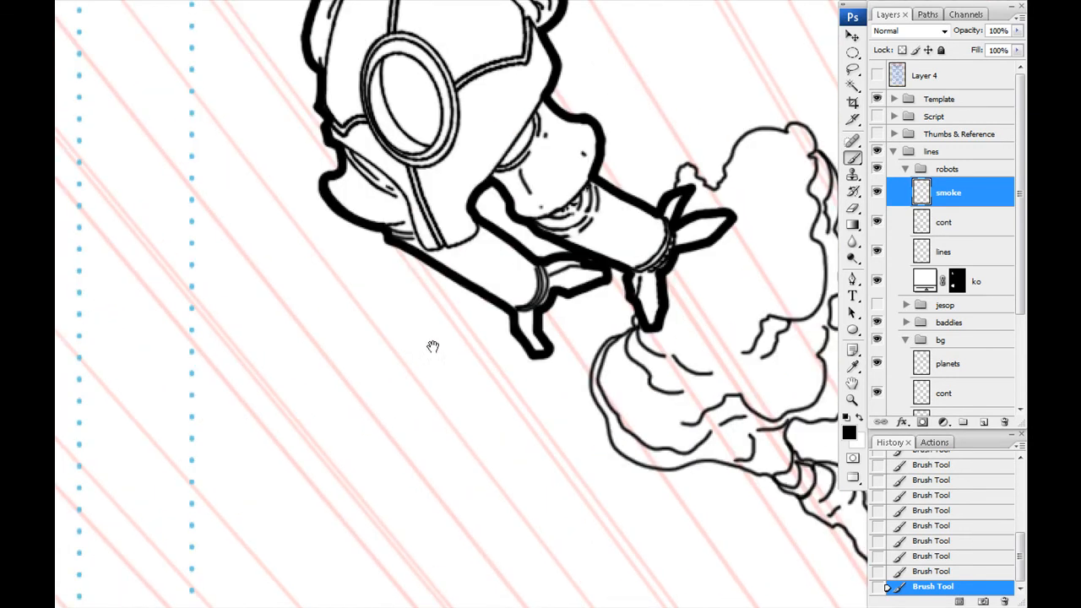
pyautogui.moveTo(475, 295); pyautogui.dragTo(652, 499)
pyautogui.moveTo(556, 377); pyautogui.dragTo(375, 290)
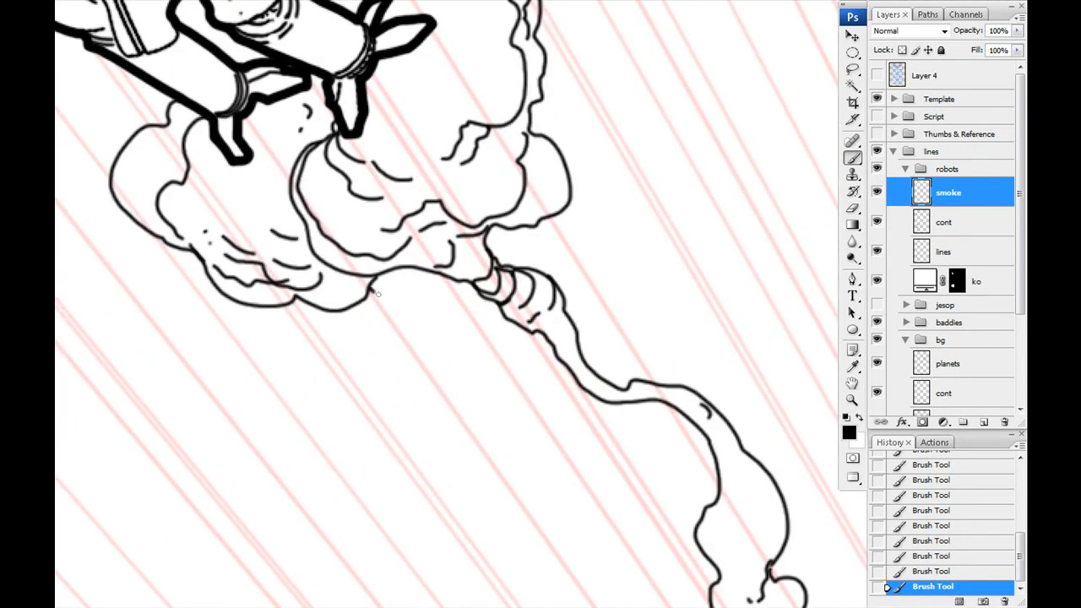
pyautogui.moveTo(461, 287); pyautogui.dragTo(506, 351)
pyautogui.moveTo(591, 338); pyautogui.dragTo(414, 266)
# - Ink the large curved plume streaming back from the upper robot's near ear disc, with a hooked swirl and elongated inner loops
pyautogui.moveTo(401, 251)
pyautogui.mouseDown()
pyautogui.moveTo(476, 234)
pyautogui.moveTo(725, 443)
pyautogui.mouseUp()
pyautogui.moveTo(400, 261); pyautogui.dragTo(647, 363)
pyautogui.moveTo(676, 439); pyautogui.dragTo(526, 233)
pyautogui.moveTo(583, 234); pyautogui.dragTo(543, 439)
pyautogui.moveTo(566, 548)
pyautogui.mouseDown()
pyautogui.moveTo(458, 288)
pyautogui.moveTo(614, 595)
pyautogui.mouseUp()
pyautogui.moveTo(605, 231); pyautogui.dragTo(583, 401)
pyautogui.moveTo(287, 237); pyautogui.dragTo(636, 566)
pyautogui.moveTo(451, 287); pyautogui.dragTo(470, 595)
# - Ink the rounded plume rising behind the far side of the upper robot's head
pyautogui.moveTo(324, 135)
pyautogui.mouseDown()
pyautogui.moveTo(475, 130)
pyautogui.moveTo(547, 362)
pyautogui.mouseUp()
pyautogui.moveTo(382, 221)
pyautogui.mouseDown()
pyautogui.moveTo(522, 364)
pyautogui.moveTo(506, 382)
pyautogui.mouseUp()
pyautogui.moveTo(358, 158); pyautogui.dragTo(422, 197)
pyautogui.moveTo(592, 524); pyautogui.dragTo(452, 219)
pyautogui.moveTo(509, 209); pyautogui.dragTo(567, 283)
pyautogui.moveTo(356, 250); pyautogui.dragTo(670, 539)
pyautogui.moveTo(305, 184); pyautogui.dragTo(426, 123)
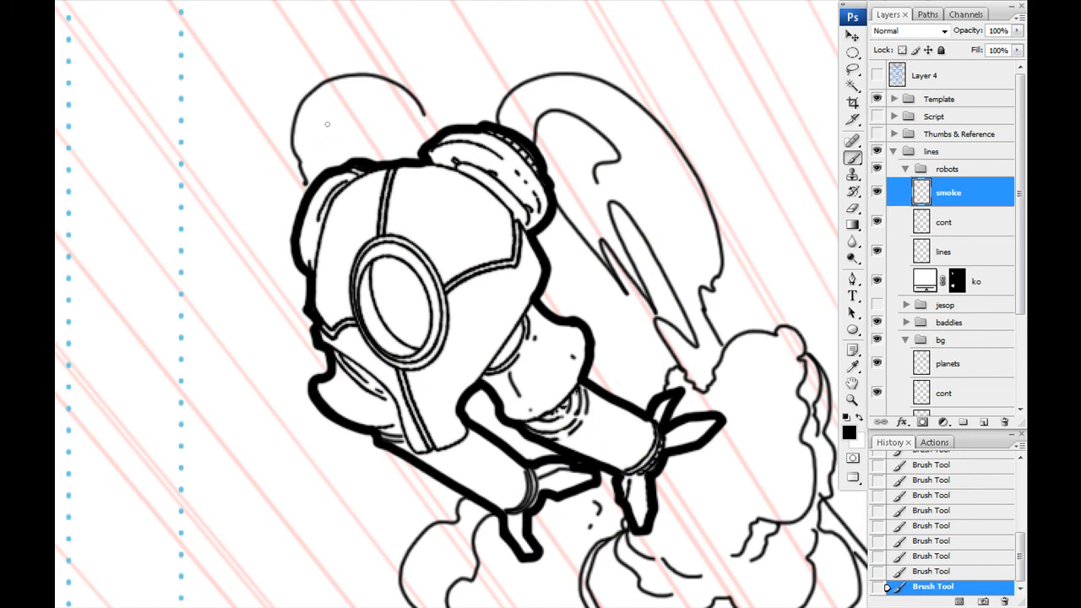
# - Hide the perspective guide layer and show the jesop group to check the smoke against the main figure
pyautogui.hotkey('ctrl', '-')
pyautogui.hotkey('ctrl', '-')
pyautogui.hotkey('ctrl', '-')
pyautogui.hotkey('ctrl', '-')
pyautogui.hotkey('ctrl', '-')
pyautogui.moveTo(608, 507); pyautogui.dragTo(353, 173)
pyautogui.scroll(-3, 874, 384)
pyautogui.click(877, 369)
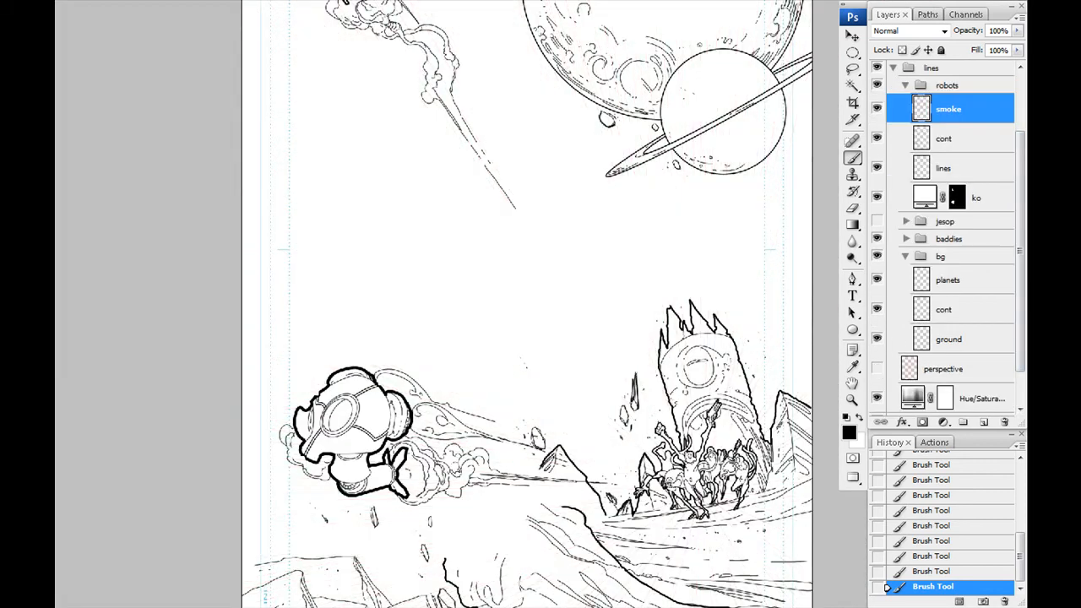
pyautogui.moveTo(473, 338); pyautogui.dragTo(487, 356)
pyautogui.click(877, 221)
# - Lasso the part of the upper robot's smoke trail that overlaps the giant's shoulder, delete it from the smoke layer and deselect
pyautogui.moveTo(325, 238); pyautogui.dragTo(350, 355)
pyautogui.click(904, 221)
pyautogui.click(904, 221)
pyautogui.moveTo(417, 377); pyautogui.dragTo(557, 471)
pyautogui.hotkey('ctrl', '+')
pyautogui.hotkey('ctrl', '+')
pyautogui.moveTo(646, 415)
pyautogui.mouseDown()
pyautogui.moveTo(463, 291)
pyautogui.moveTo(481, 503)
pyautogui.mouseUp()
pyautogui.click(853, 69)
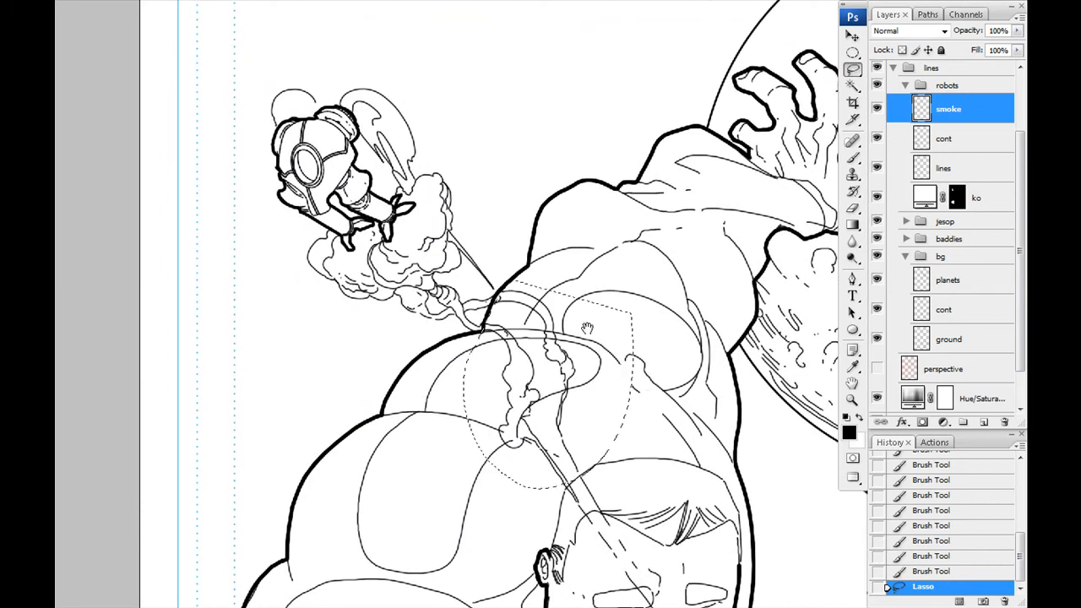
pyautogui.moveTo(570, 480); pyautogui.dragTo(499, 296)
pyautogui.moveTo(609, 481); pyautogui.dragTo(547, 251)
pyautogui.moveTo(583, 279); pyautogui.dragTo(625, 338)
pyautogui.press('Delete')
pyautogui.hotkey('ctrl', 'd')
# - With the jesop group hidden, thicken the lower edge of the lower robot's smoke cloud with the Brush on the robots' cont layer
pyautogui.moveTo(409, 480); pyautogui.dragTo(501, 93)
pyautogui.moveTo(880, 467); pyautogui.dragTo(828, 380)
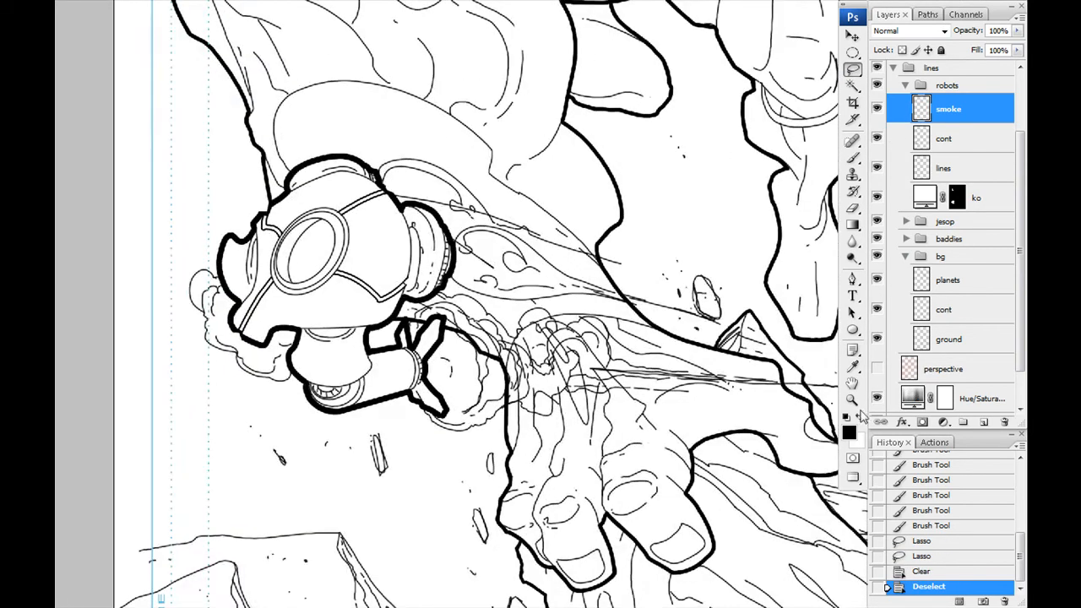
pyautogui.click(885, 140)
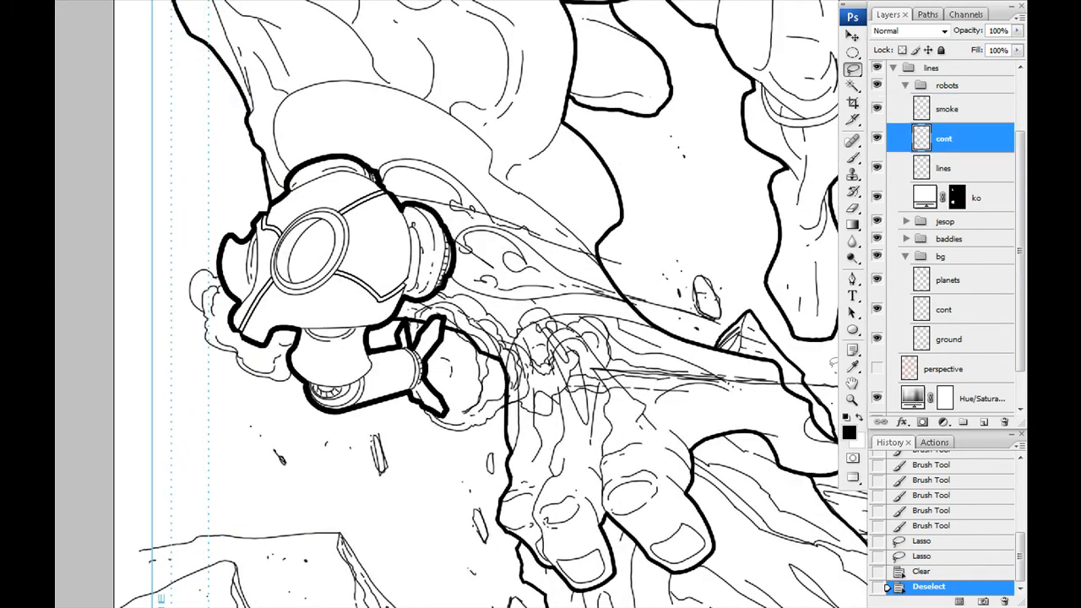
pyautogui.click(876, 222)
pyautogui.hotkey('ctrl', '+')
pyautogui.hotkey('ctrl', '+')
pyautogui.hotkey('ctrl', '+')
pyautogui.moveTo(202, 519); pyautogui.dragTo(505, 309)
pyautogui.press('b')
pyautogui.moveTo(382, 358); pyautogui.dragTo(482, 318)
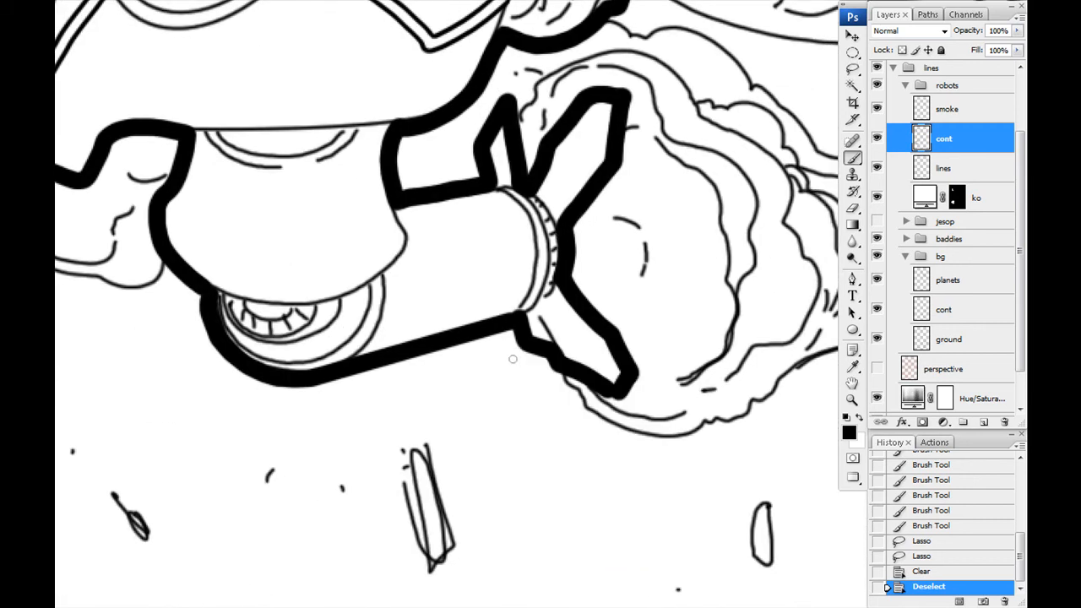
pyautogui.moveTo(513, 359); pyautogui.dragTo(297, 313)
pyautogui.moveTo(560, 328)
pyautogui.mouseDown()
pyautogui.moveTo(769, 260)
pyautogui.moveTo(376, 365)
pyautogui.mouseUp()
pyautogui.moveTo(376, 365)
pyautogui.mouseDown()
pyautogui.moveTo(439, 367)
pyautogui.moveTo(448, 330)
pyautogui.moveTo(759, 317)
pyautogui.mouseUp()
# - Thicken the bumpy upper edge of the smoke cloud trailing from the lower robot's jet nozzle
pyautogui.moveTo(591, 279); pyautogui.dragTo(535, 335)
pyautogui.moveTo(448, 315)
pyautogui.mouseDown()
pyautogui.moveTo(574, 357)
pyautogui.moveTo(697, 369)
pyautogui.mouseUp()
pyautogui.moveTo(405, 283); pyautogui.dragTo(616, 355)
pyautogui.moveTo(505, 318); pyautogui.dragTo(664, 391)
pyautogui.moveTo(406, 287); pyautogui.dragTo(564, 286)
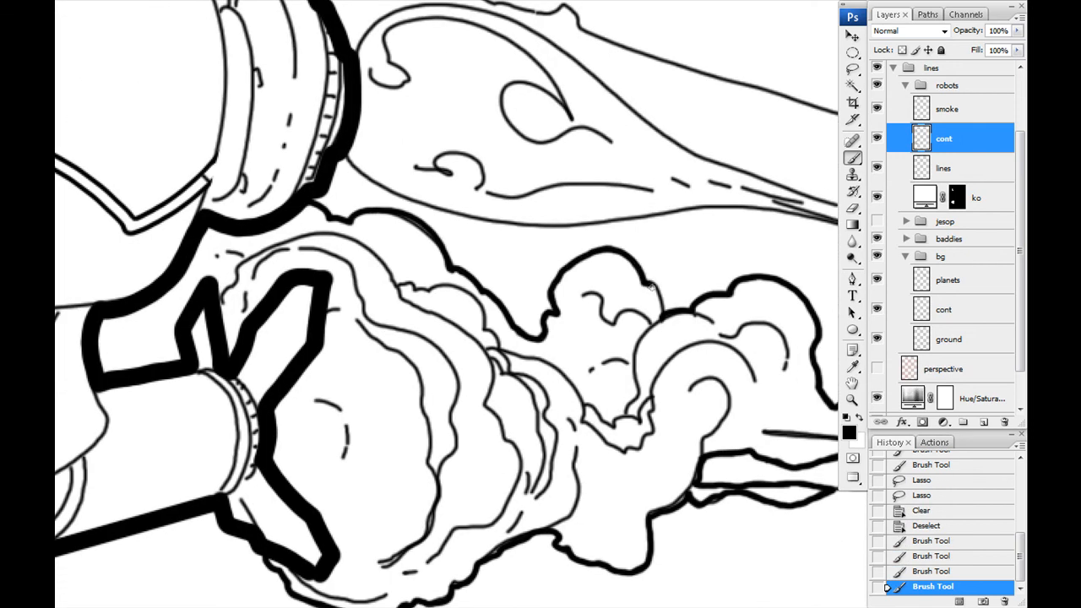
pyautogui.moveTo(638, 267); pyautogui.dragTo(663, 314)
pyautogui.moveTo(540, 211); pyautogui.dragTo(278, 319)
# - Thicken the outer contours of the plumes streaming back from the lower robot's head, undoing one misplaced stroke
pyautogui.moveTo(82, 269)
pyautogui.mouseDown()
pyautogui.moveTo(316, 335)
pyautogui.moveTo(443, 262)
pyautogui.moveTo(112, 131)
pyautogui.moveTo(94, 158)
pyautogui.mouseUp()
pyautogui.moveTo(97, 156); pyautogui.dragTo(539, 376)
pyautogui.moveTo(305, 171)
pyautogui.mouseDown()
pyautogui.moveTo(324, 152)
pyautogui.moveTo(505, 169)
pyautogui.moveTo(635, 305)
pyautogui.moveTo(760, 357)
pyautogui.mouseUp()
pyautogui.hotkey('ctrl', 'z')
pyautogui.moveTo(766, 362)
pyautogui.mouseDown()
pyautogui.moveTo(350, 215)
pyautogui.moveTo(578, 288)
pyautogui.mouseUp()
pyautogui.moveTo(577, 289); pyautogui.dragTo(338, 223)
pyautogui.moveTo(152, 254)
pyautogui.mouseDown()
pyautogui.moveTo(347, 323)
pyautogui.moveTo(460, 404)
pyautogui.mouseUp()
pyautogui.moveTo(408, 200); pyautogui.dragTo(329, 235)
pyautogui.moveTo(431, 421); pyautogui.dragTo(633, 507)
# - Select the areas of the lower robot's plumes and smoke with the Magic Wand and expand the selection
pyautogui.hotkey('ctrl', '-')
pyautogui.hotkey('ctrl', '-')
pyautogui.moveTo(592, 253); pyautogui.dragTo(295, 253)
pyautogui.press('w')
pyautogui.click(448, 211)
pyautogui.keyDown('shift'); pyautogui.click(376, 195); pyautogui.keyUp('shift')
pyautogui.keyDown('shift'); pyautogui.click(498, 228); pyautogui.keyUp('shift')
pyautogui.keyDown('shift'); pyautogui.click(240, 281); pyautogui.keyUp('shift')
pyautogui.hotkey('alt', 's')
pyautogui.press('m')
pyautogui.press('e')
pyautogui.press('Return')
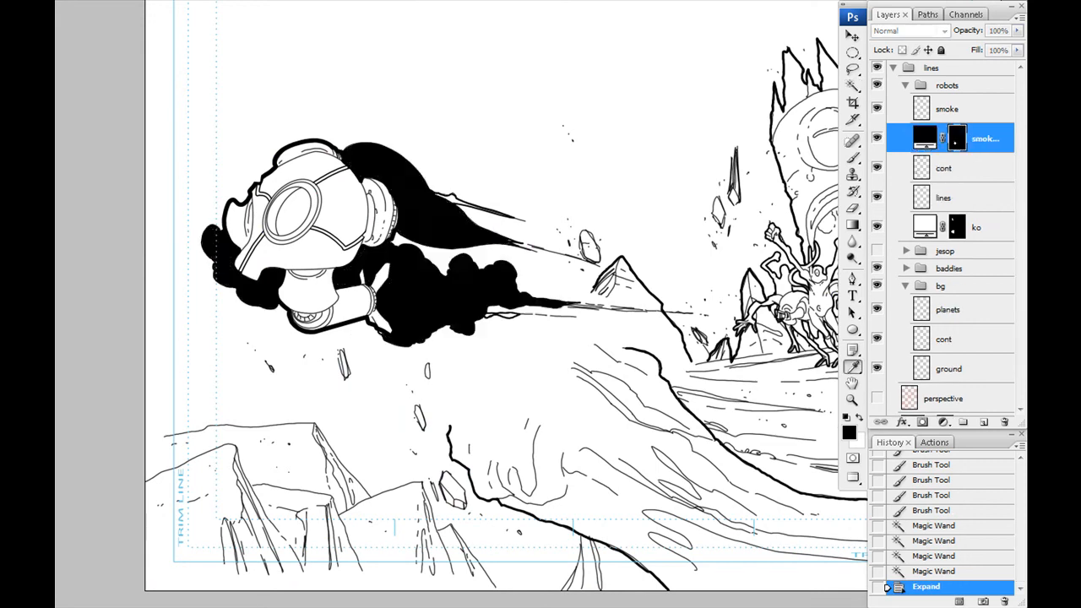
# - Fill the selection with a white color fill layer placed beneath the ko layer, and show the jesop group over the full poster
pyautogui.press('Return')
pyautogui.click(876, 251)
pyautogui.hotkey('ctrl', '0')
pyautogui.hotkey('ctrl', '+')
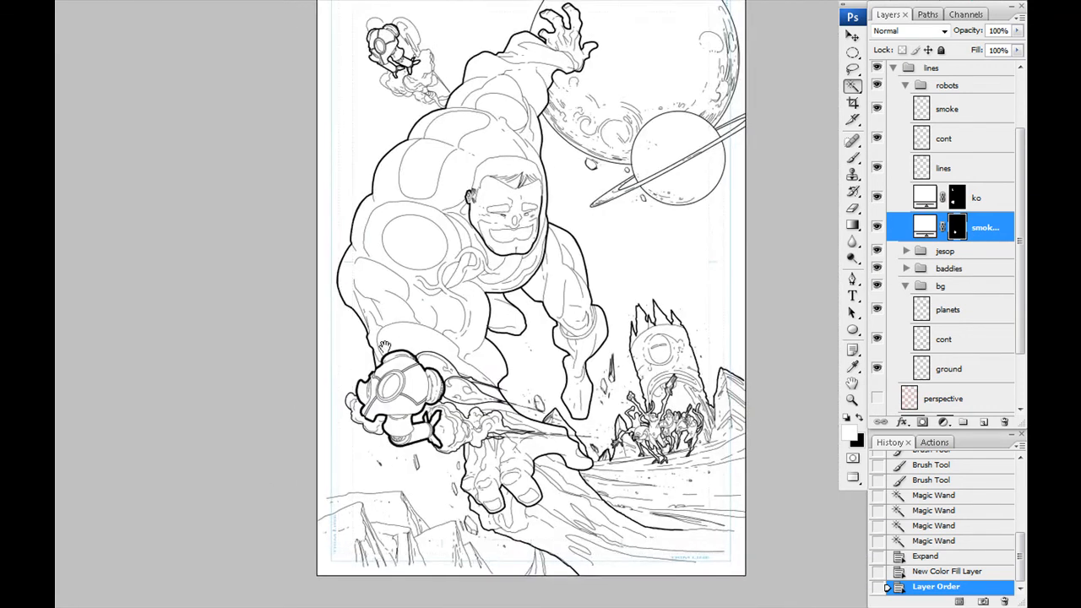
pyautogui.scroll(2, 370, 333)
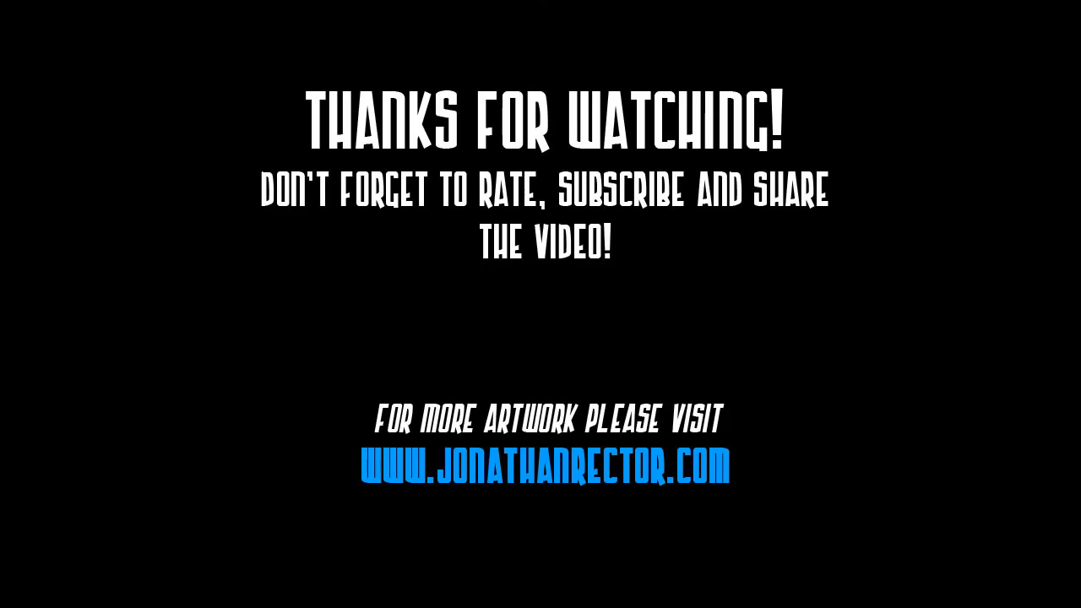